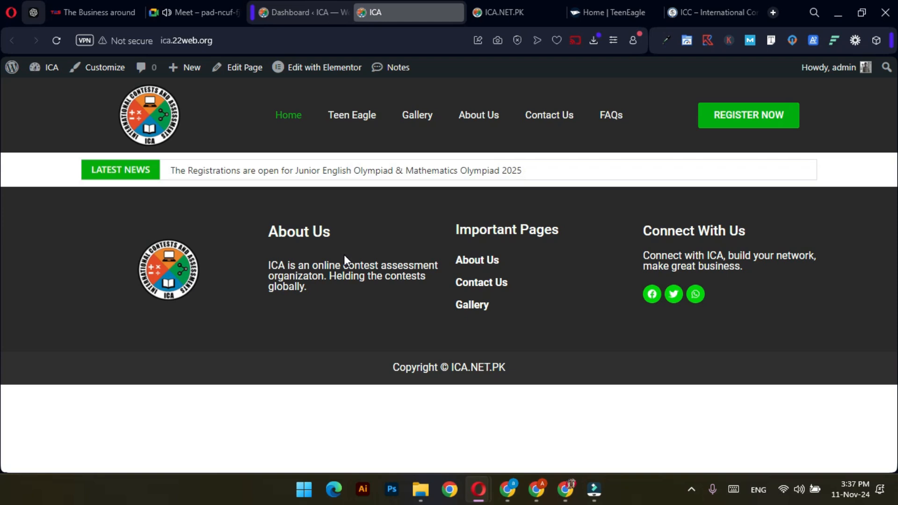
Step: Open the site's Home page for editing with Elementor
{"action": "mouse_move", "coordinate": [305, 74]}
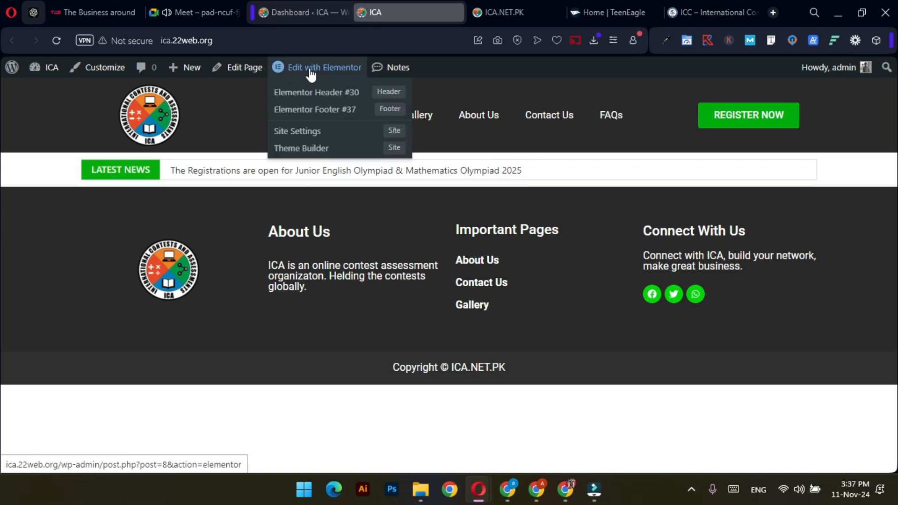
{"action": "left_click", "coordinate": [310, 71]}
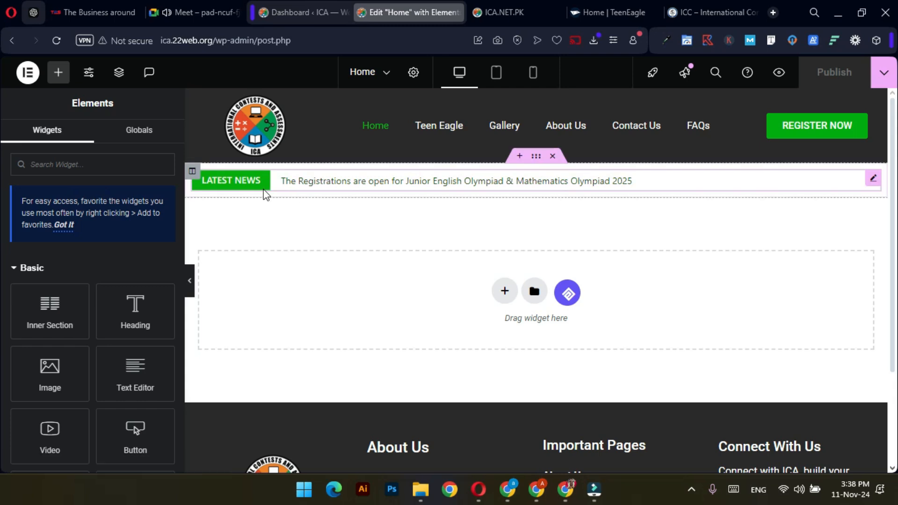
Step: Examine the hero banner and the section beneath it on the ICA.NET.PK home page as a design reference
{"action": "left_click", "coordinate": [497, 7]}
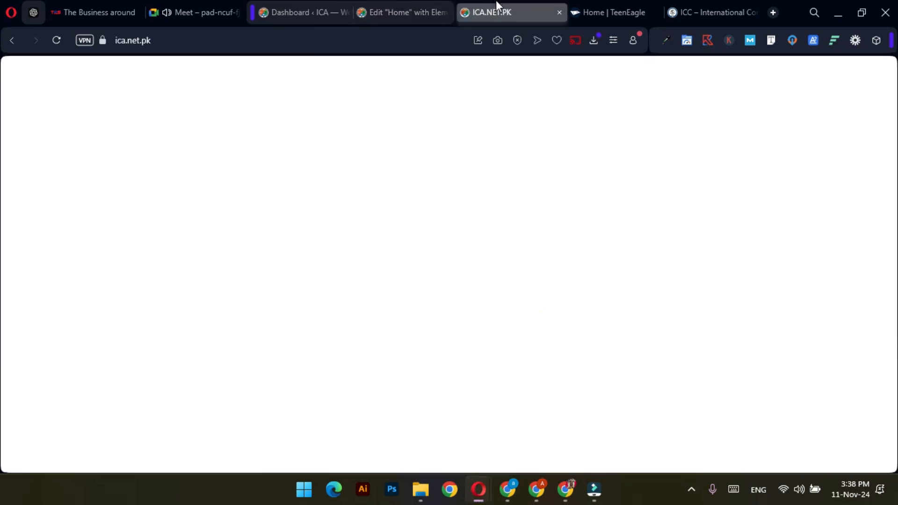
{"action": "left_click", "coordinate": [401, 7]}
{"action": "left_click", "coordinate": [488, 6]}
{"action": "left_click", "coordinate": [485, 83]}
{"action": "scroll", "coordinate": [469, 269], "scroll_direction": "down", "scroll_amount": 5}
{"action": "scroll", "coordinate": [466, 273], "scroll_direction": "up", "scroll_amount": 5}
{"action": "scroll", "coordinate": [534, 287], "scroll_direction": "down", "scroll_amount": 3}
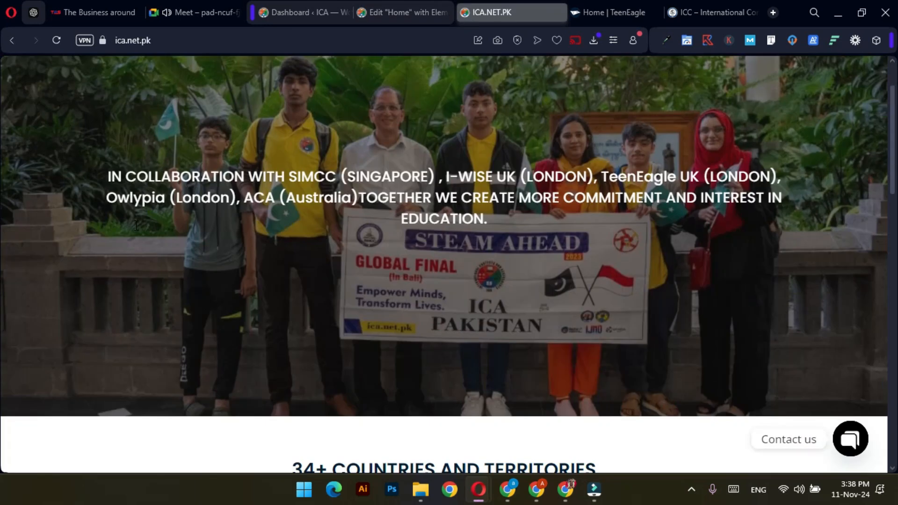
{"action": "scroll", "coordinate": [375, 322], "scroll_direction": "up", "scroll_amount": 3}
{"action": "scroll", "coordinate": [643, 253], "scroll_direction": "down", "scroll_amount": 3}
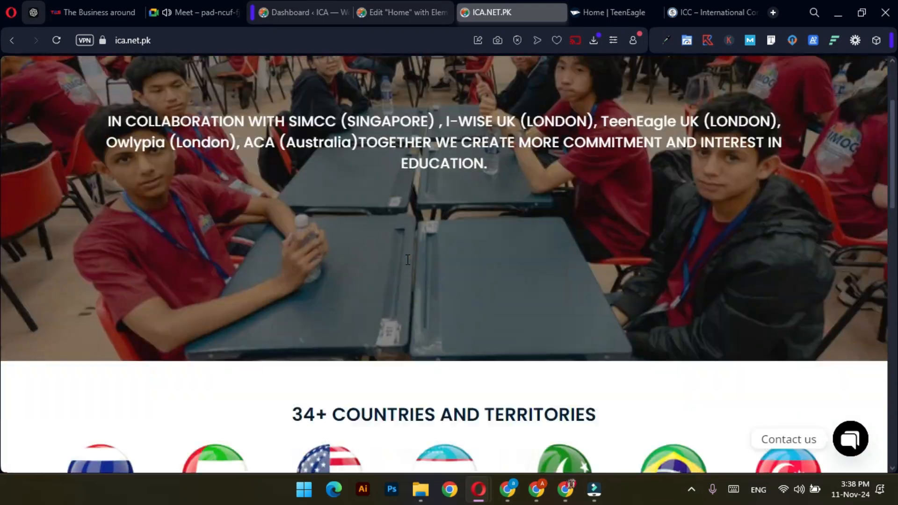
{"action": "scroll", "coordinate": [515, 140], "scroll_direction": "up", "scroll_amount": 2}
Step: Back in the Home page editor, add a new single-column section below the Latest News bar
{"action": "left_click", "coordinate": [391, 2]}
{"action": "left_click", "coordinate": [503, 294]}
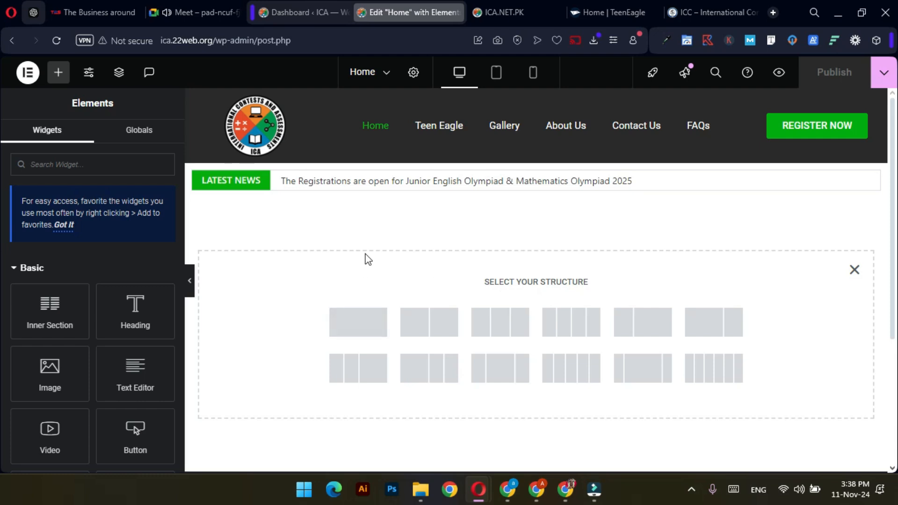
{"action": "scroll", "coordinate": [356, 290], "scroll_direction": "down", "scroll_amount": 3}
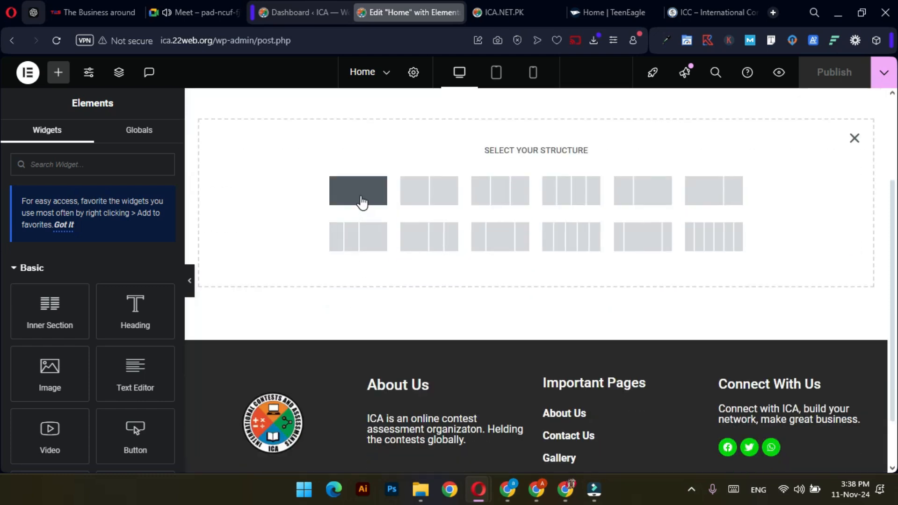
{"action": "left_click", "coordinate": [361, 196]}
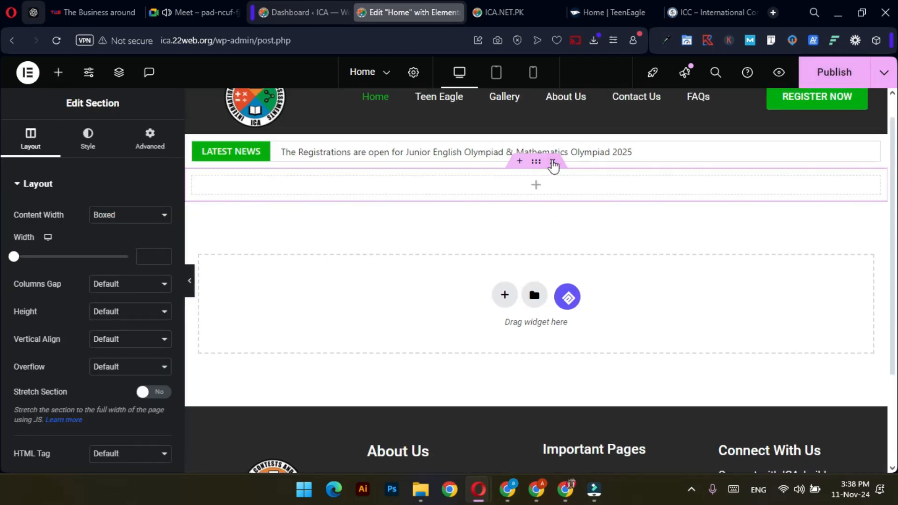
Step: Search the widget library for "slid"
{"action": "left_click", "coordinate": [59, 74]}
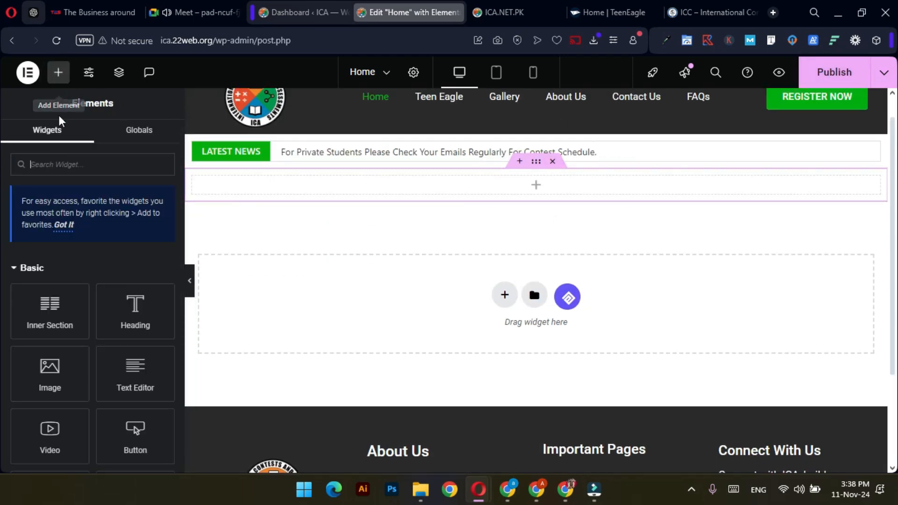
{"action": "left_click", "coordinate": [63, 165]}
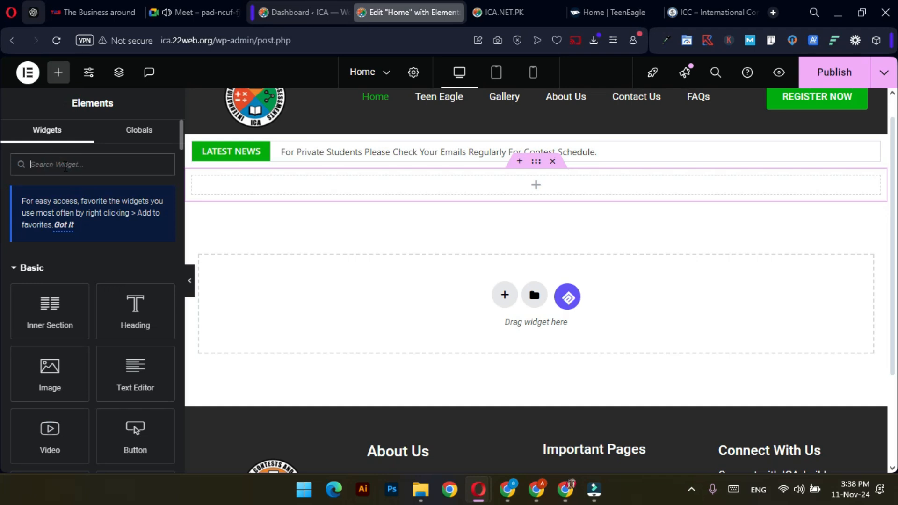
{"action": "type", "text": "slid"}
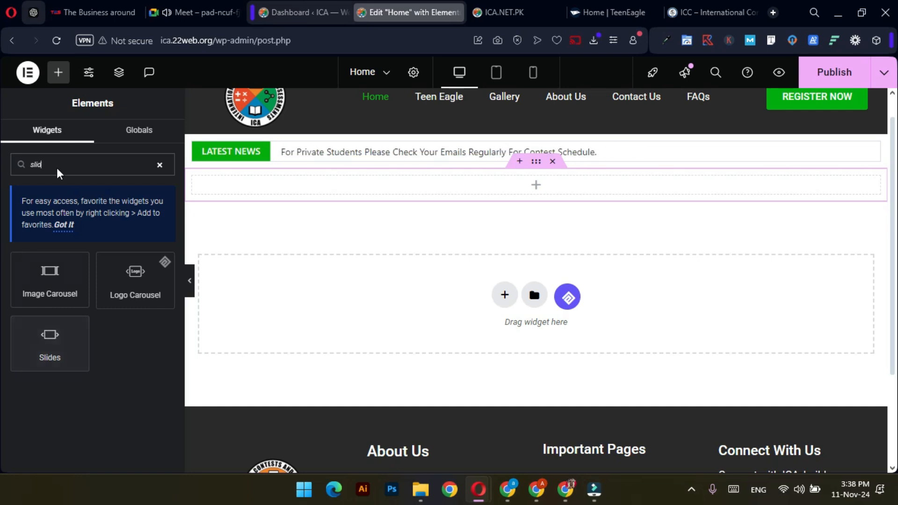
Step: Check the TeenEagle home page banner and browse the slides of the ICC home page slider for design reference
{"action": "left_click", "coordinate": [604, 12]}
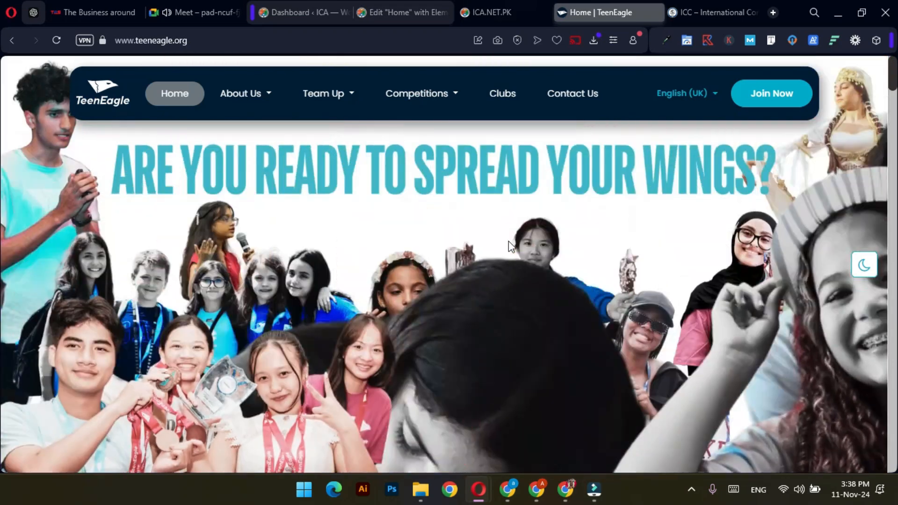
{"action": "left_click", "coordinate": [671, 9]}
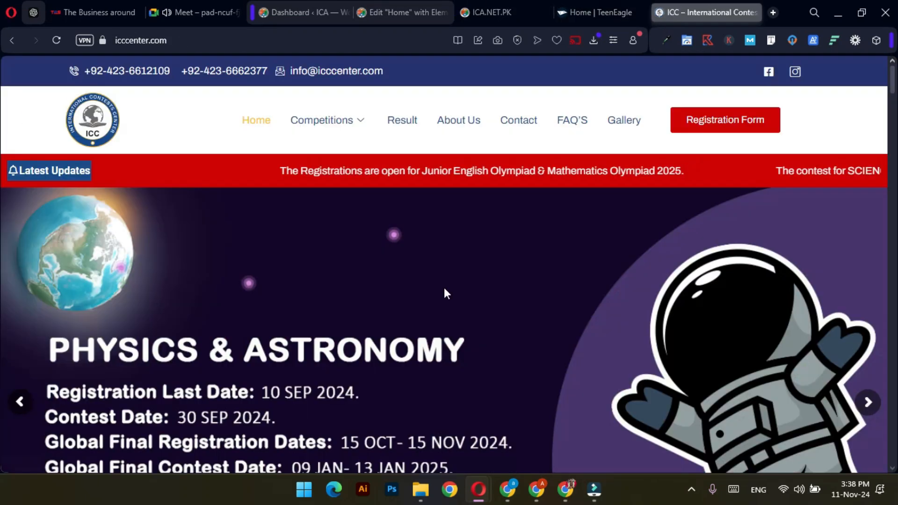
{"action": "scroll", "coordinate": [510, 311], "scroll_direction": "down", "scroll_amount": 3}
{"action": "left_click", "coordinate": [866, 277]}
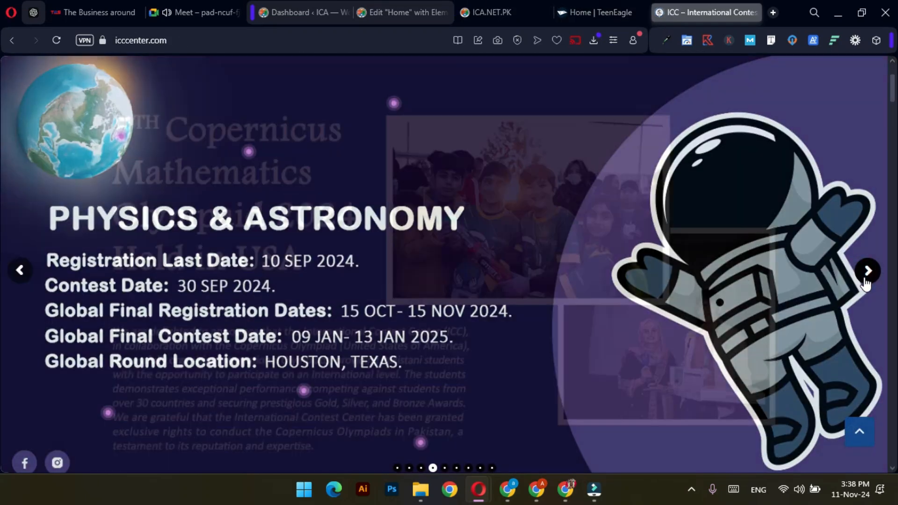
{"action": "left_click", "coordinate": [866, 279]}
{"action": "left_click", "coordinate": [866, 281]}
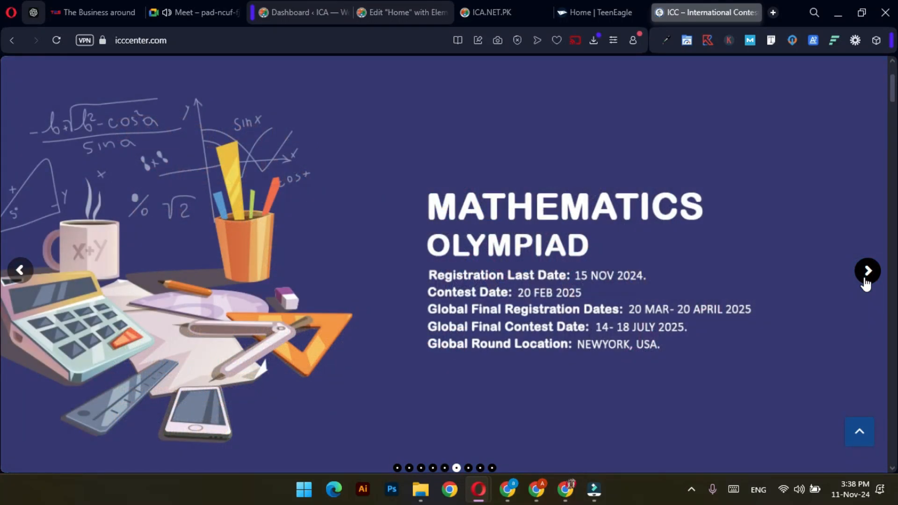
{"action": "left_click", "coordinate": [866, 281]}
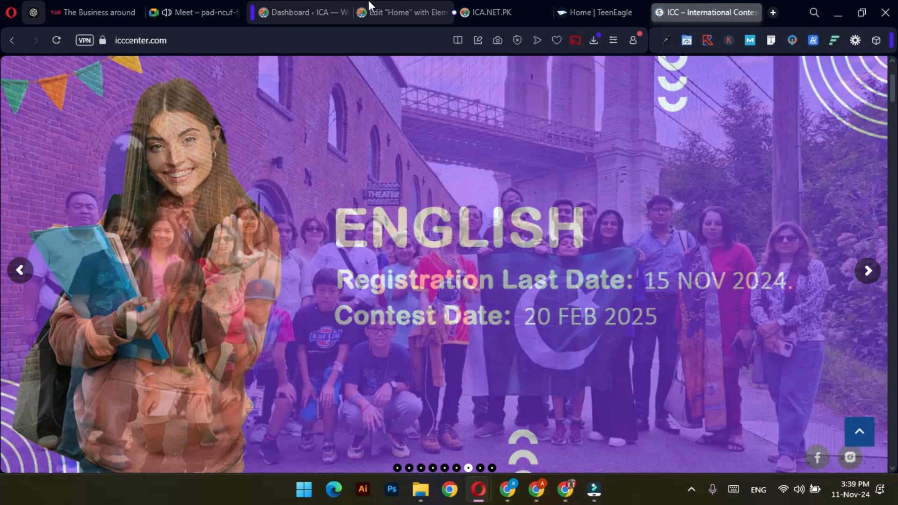
Step: In the Home page editor, set the empty section's height to Min Height with a minimum of 491 px
{"action": "left_click", "coordinate": [369, 2]}
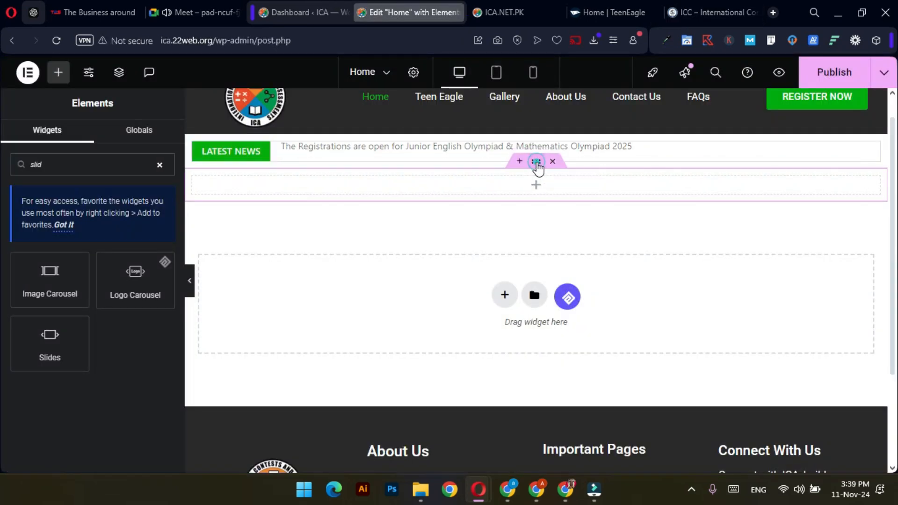
{"action": "left_click", "coordinate": [536, 164]}
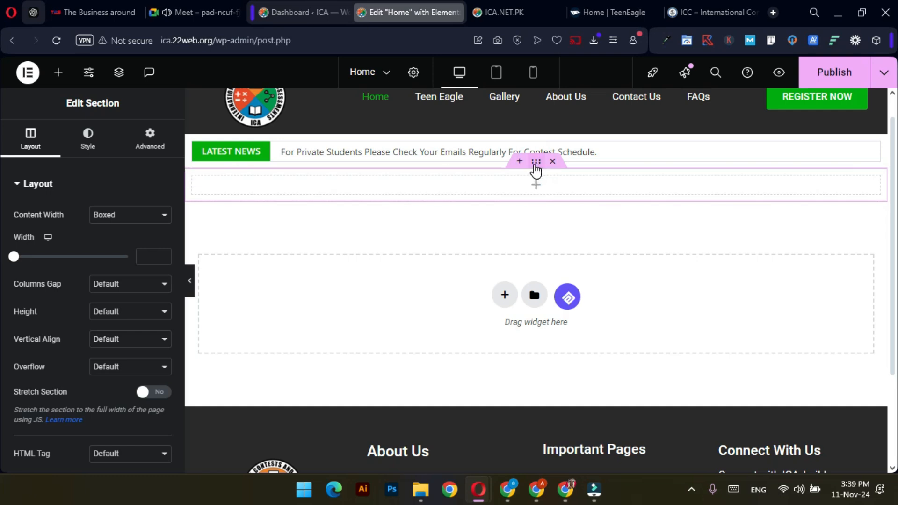
{"action": "left_click", "coordinate": [134, 313]}
{"action": "left_click", "coordinate": [125, 361]}
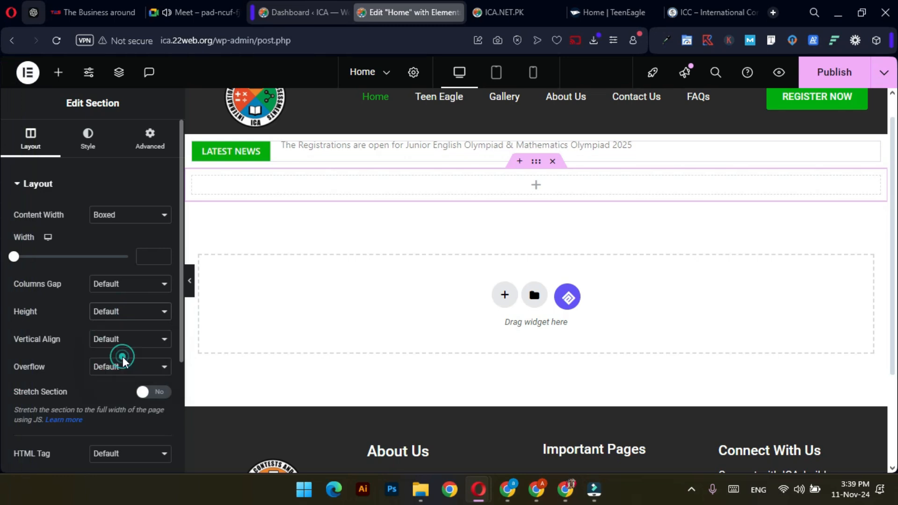
{"action": "scroll", "coordinate": [363, 355], "scroll_direction": "down", "scroll_amount": 2}
{"action": "scroll", "coordinate": [360, 354], "scroll_direction": "up", "scroll_amount": 2}
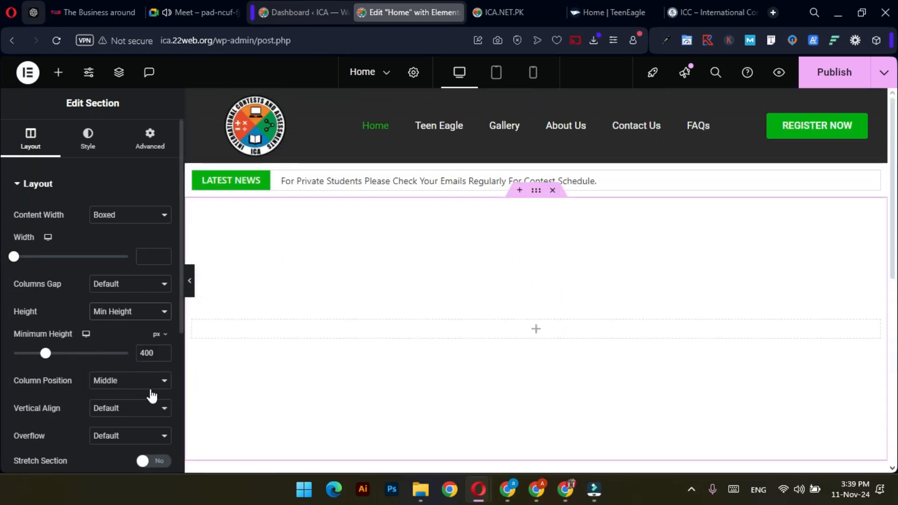
{"action": "scroll", "coordinate": [94, 398], "scroll_direction": "down", "scroll_amount": 1}
{"action": "left_click_drag", "start_coordinate": [48, 290], "coordinate": [55, 292]}
{"action": "scroll", "coordinate": [405, 297], "scroll_direction": "down", "scroll_amount": 4}
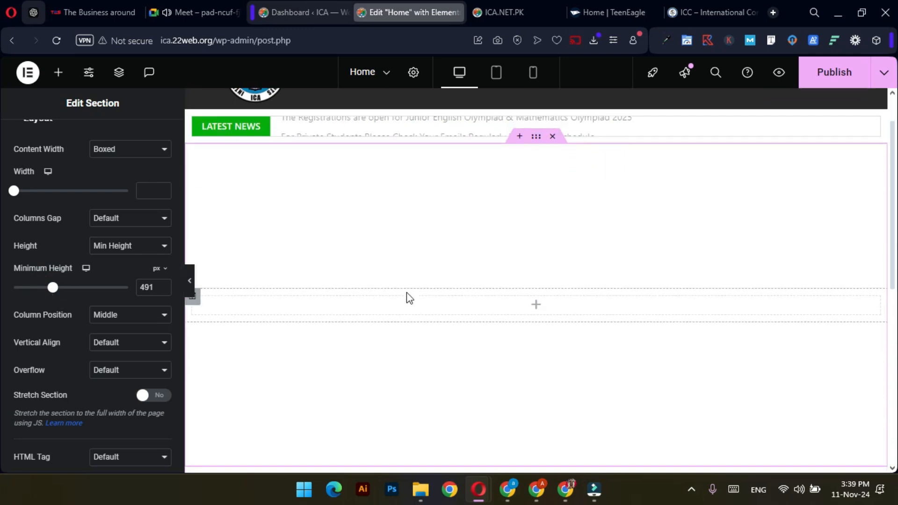
{"action": "scroll", "coordinate": [406, 295], "scroll_direction": "up", "scroll_amount": 4}
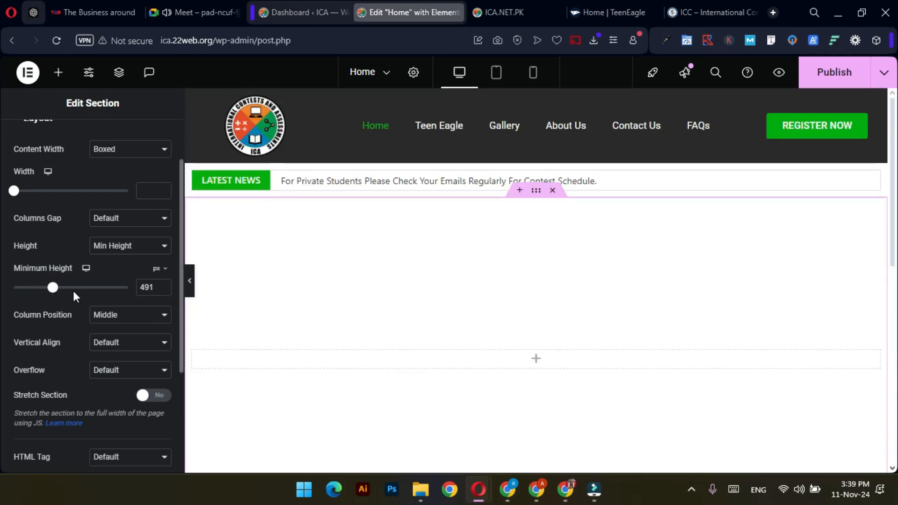
Step: Move the Latest News section below the empty section
{"action": "scroll", "coordinate": [441, 279], "scroll_direction": "down", "scroll_amount": 1}
{"action": "scroll", "coordinate": [441, 278], "scroll_direction": "up", "scroll_amount": 1}
{"action": "left_click_drag", "start_coordinate": [528, 161], "coordinate": [542, 352]}
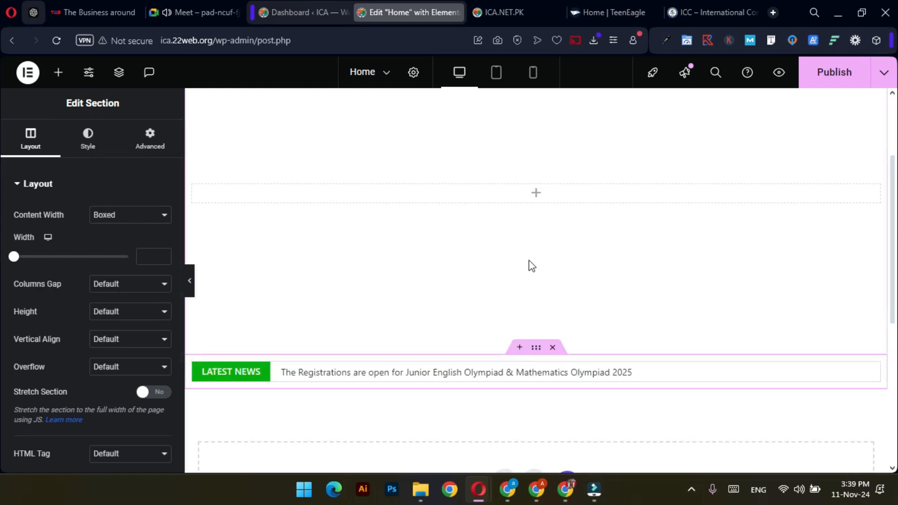
{"action": "scroll", "coordinate": [534, 255], "scroll_direction": "up", "scroll_amount": 3}
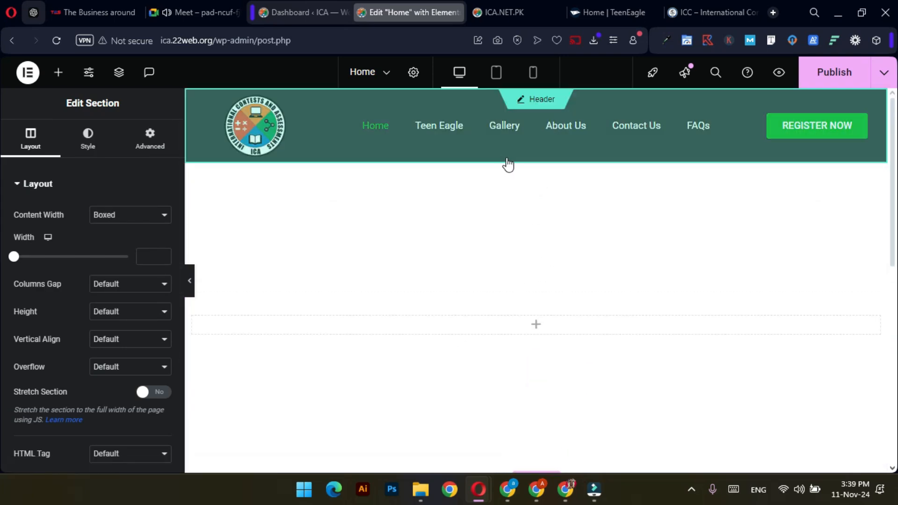
Step: Give the empty section a classic background in dark grey #353232
{"action": "left_click", "coordinate": [537, 159]}
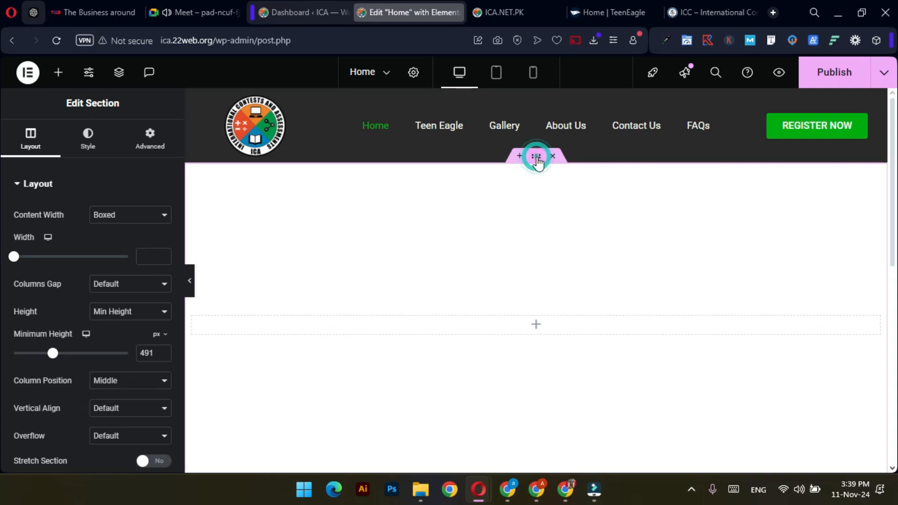
{"action": "left_click", "coordinate": [100, 221]}
{"action": "left_click", "coordinate": [57, 217]}
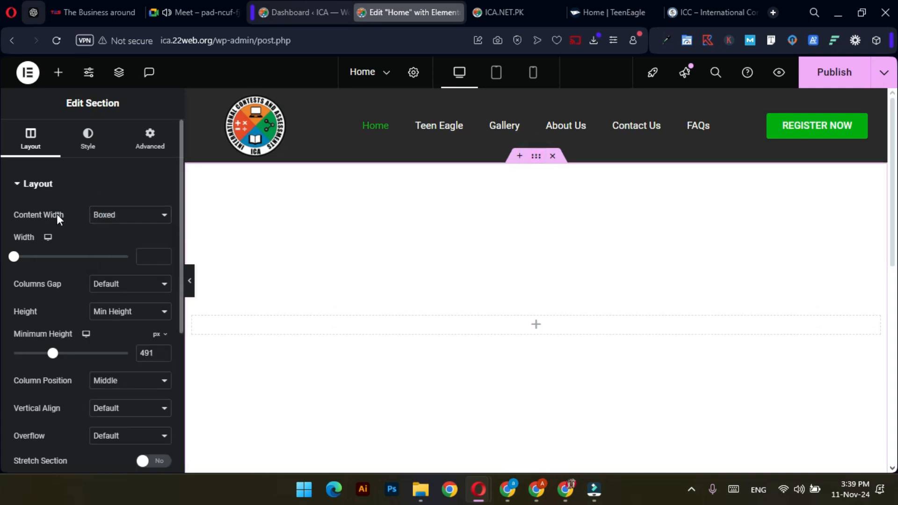
{"action": "left_click", "coordinate": [93, 139]}
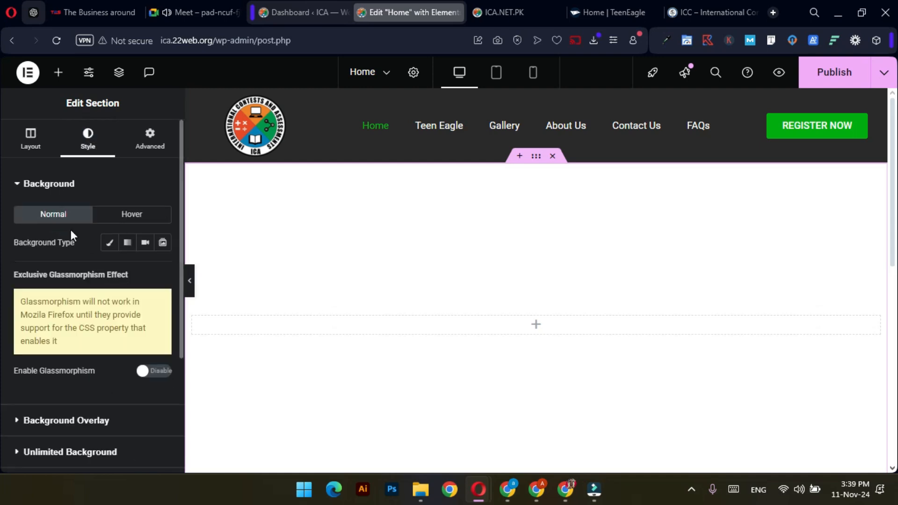
{"action": "left_click", "coordinate": [109, 245]}
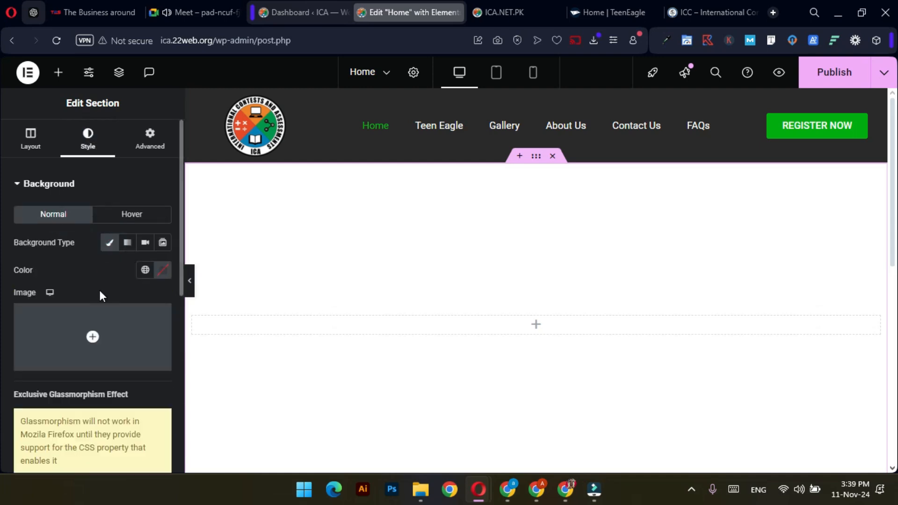
{"action": "left_click", "coordinate": [163, 270]}
{"action": "left_click_drag", "start_coordinate": [121, 177], "coordinate": [96, 180]}
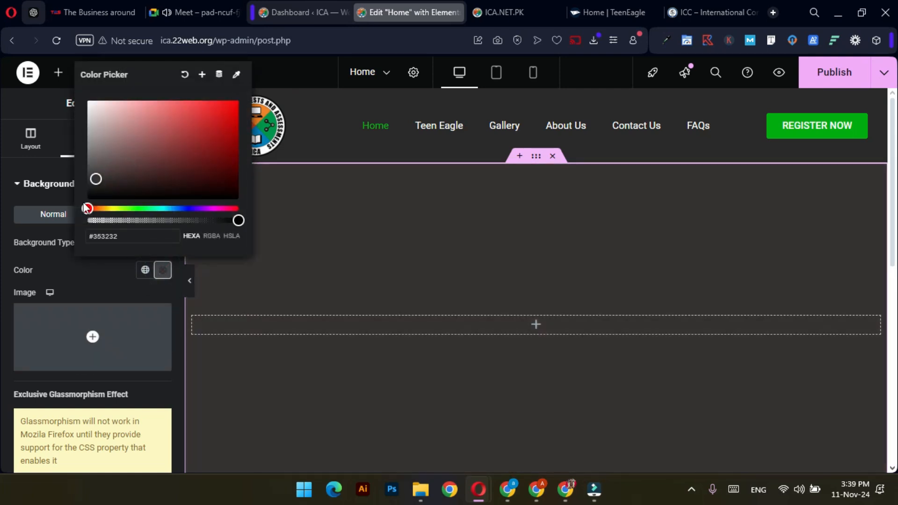
{"action": "left_click", "coordinate": [74, 282]}
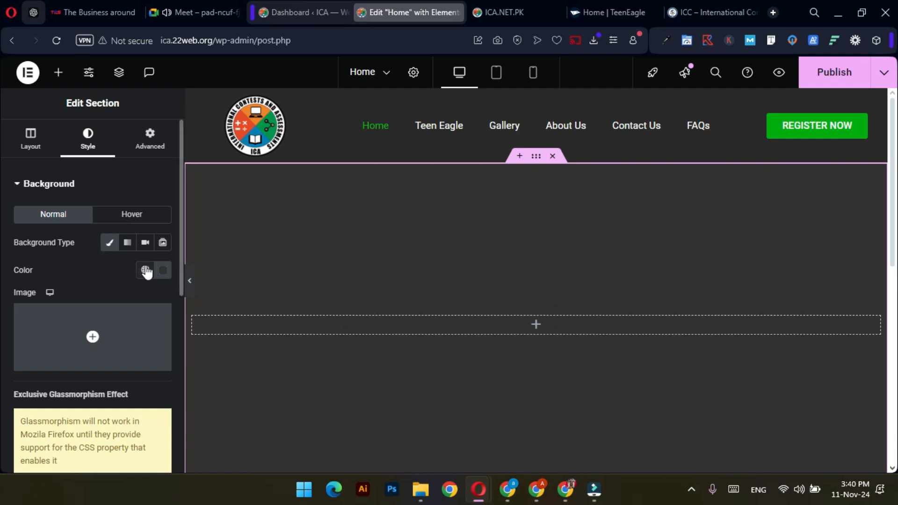
Step: Compare the hero banners on the ICA.NET.PK and ICC sites and look through the ICA.NET.PK home page
{"action": "scroll", "coordinate": [141, 279], "scroll_direction": "down", "scroll_amount": 3}
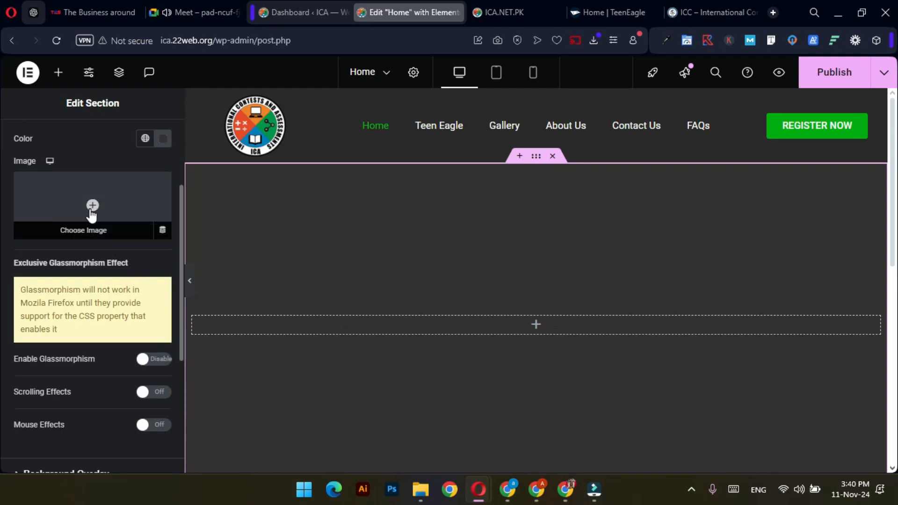
{"action": "left_click", "coordinate": [524, 2]}
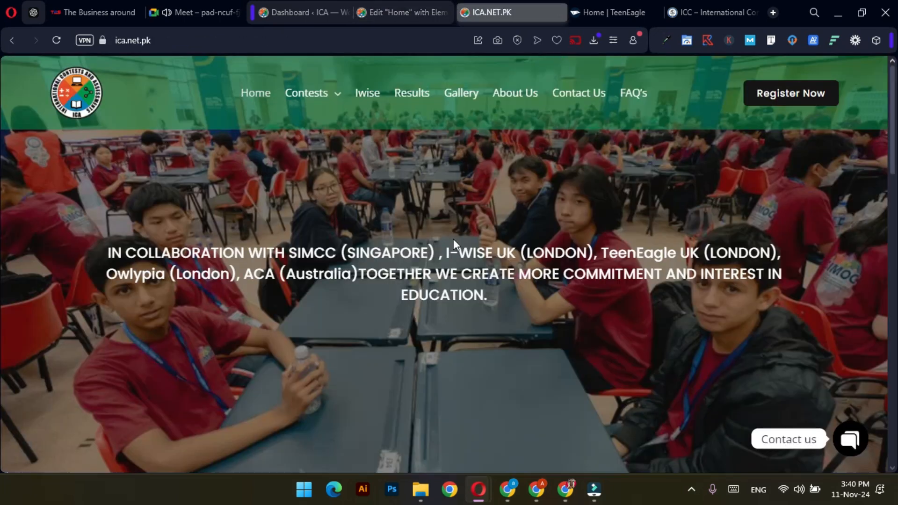
{"action": "left_click", "coordinate": [702, 12]}
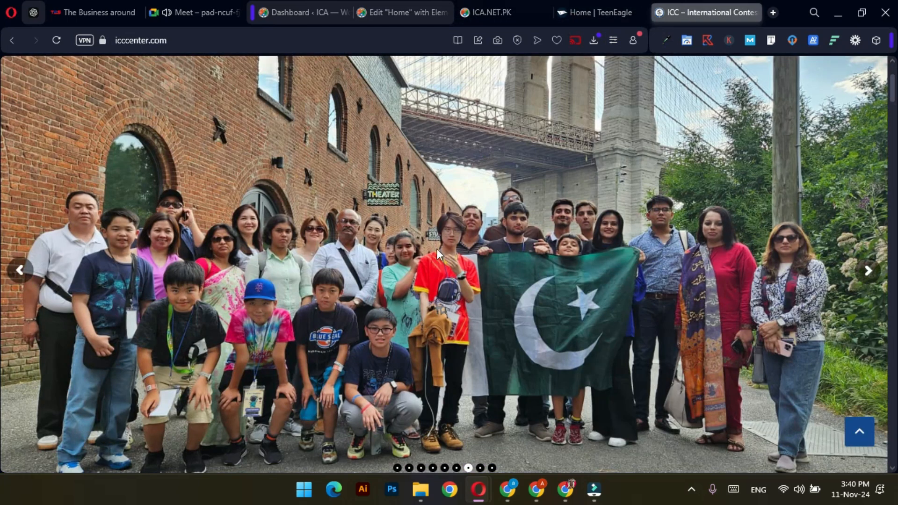
{"action": "left_click", "coordinate": [401, 8]}
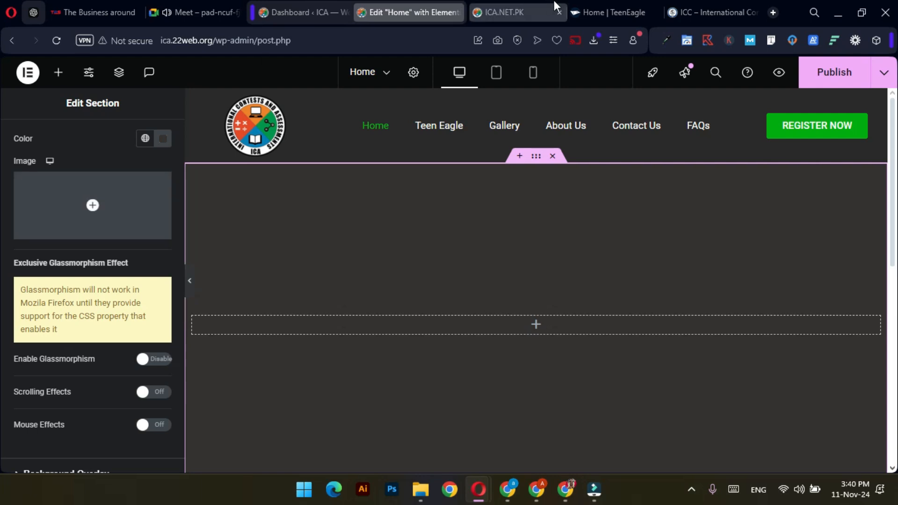
{"action": "left_click", "coordinate": [537, 5]}
{"action": "scroll", "coordinate": [476, 276], "scroll_direction": "down", "scroll_amount": 13}
{"action": "scroll", "coordinate": [476, 275], "scroll_direction": "up", "scroll_amount": 10}
{"action": "scroll", "coordinate": [476, 275], "scroll_direction": "up", "scroll_amount": 4}
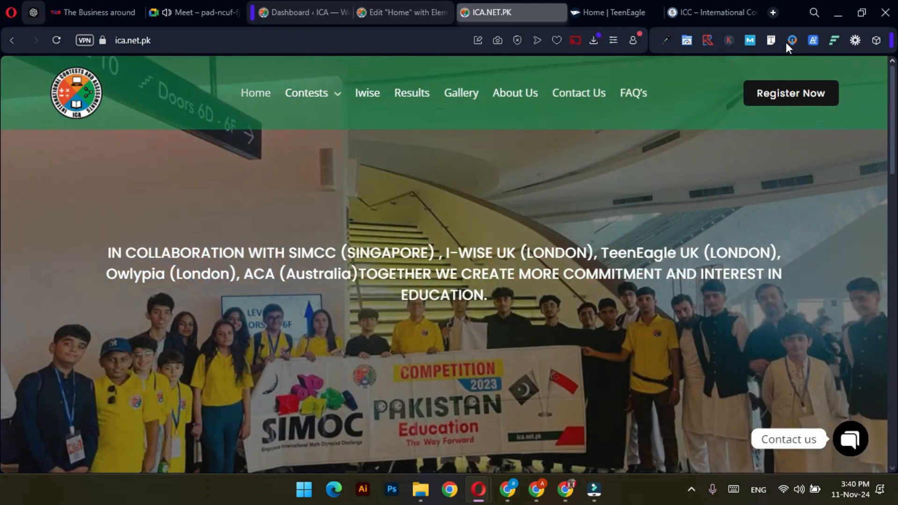
Step: Copy the ICA site's address, open ica.net.pk in a new Chrome tab and dismiss the AMO registration popup
{"action": "left_click", "coordinate": [358, 43]}
{"action": "key", "text": "ctrl+c"}
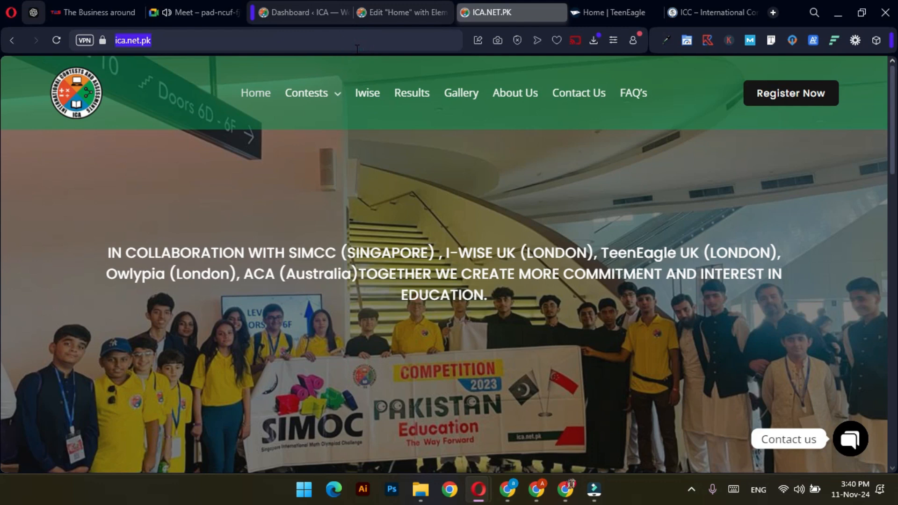
{"action": "left_click", "coordinate": [557, 497]}
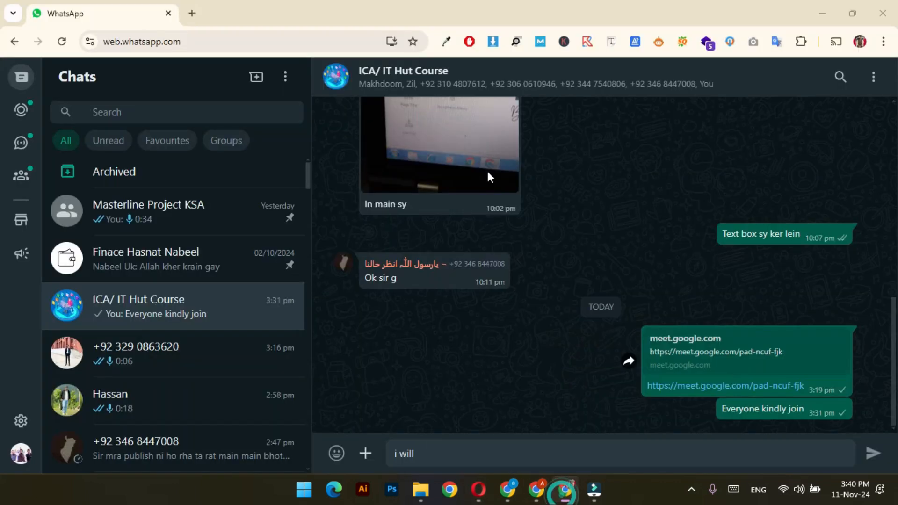
{"action": "left_click", "coordinate": [194, 14]}
{"action": "key", "text": "ctrl+v"}
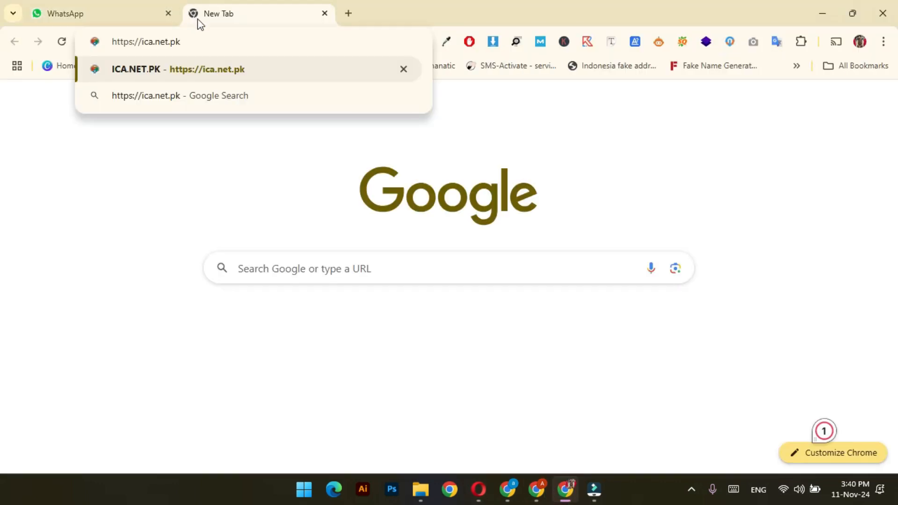
{"action": "key", "text": "Return"}
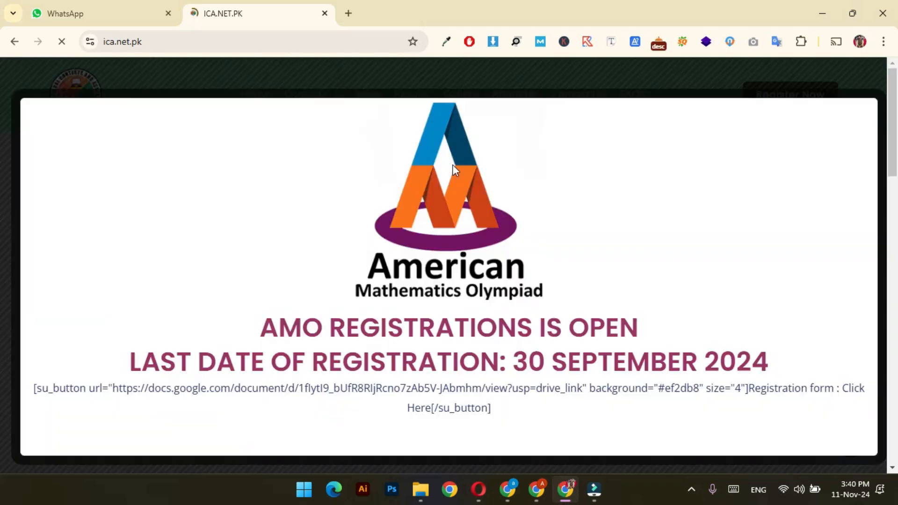
{"action": "left_click", "coordinate": [449, 81]}
Step: List the ICA page's images with the image downloader extension and download the outdoor STEAM AHEAD and classroom banner photos
{"action": "left_click", "coordinate": [492, 43]}
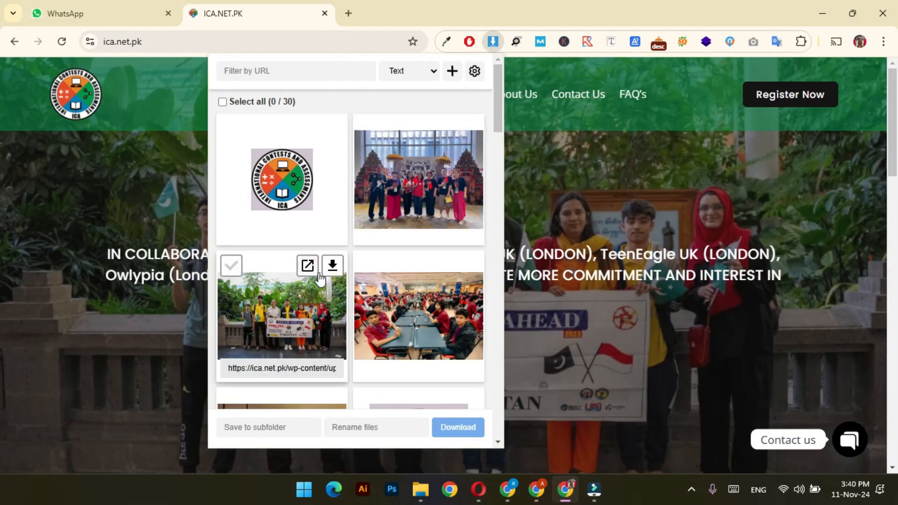
{"action": "left_click", "coordinate": [331, 267]}
{"action": "left_click", "coordinate": [470, 266]}
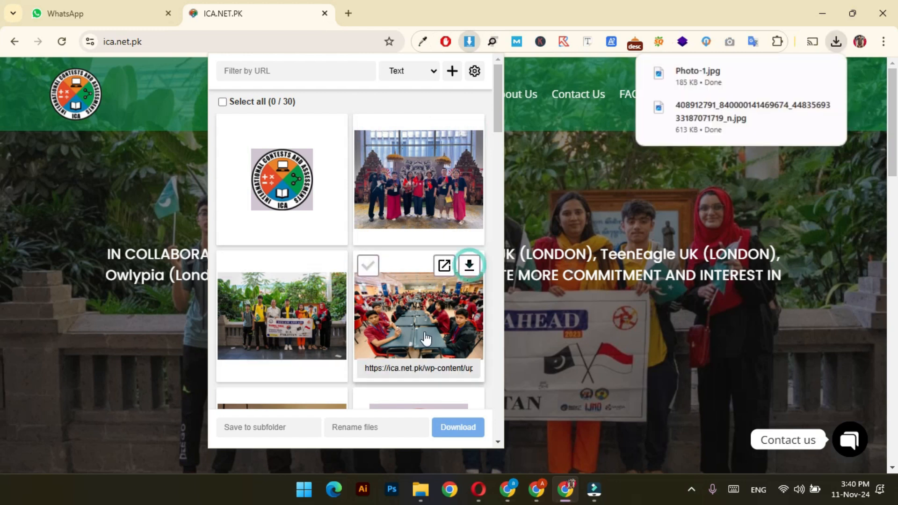
Step: Download the round flag icons in order from Hong Kong, India and Mexico through Laos, Macao, Maldives and Malaysia
{"action": "scroll", "coordinate": [426, 338], "scroll_direction": "down", "scroll_amount": 4}
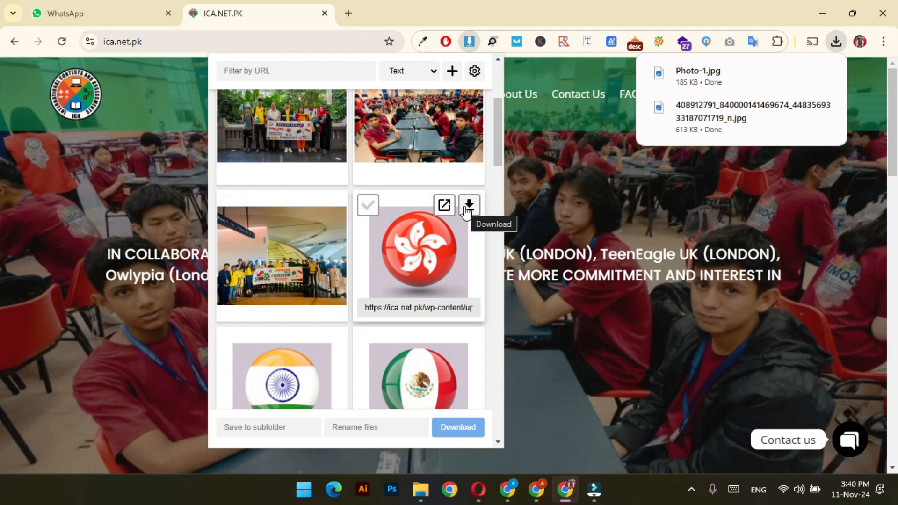
{"action": "scroll", "coordinate": [457, 276], "scroll_direction": "down", "scroll_amount": 1}
{"action": "left_click", "coordinate": [469, 140]}
{"action": "left_click", "coordinate": [331, 277]}
{"action": "left_click", "coordinate": [469, 276]}
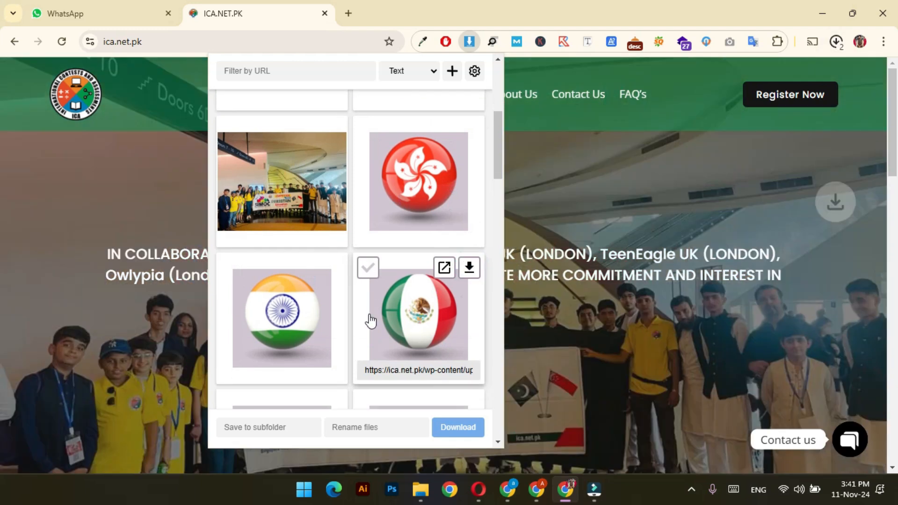
{"action": "scroll", "coordinate": [369, 321], "scroll_direction": "down", "scroll_amount": 3}
{"action": "left_click", "coordinate": [333, 216]}
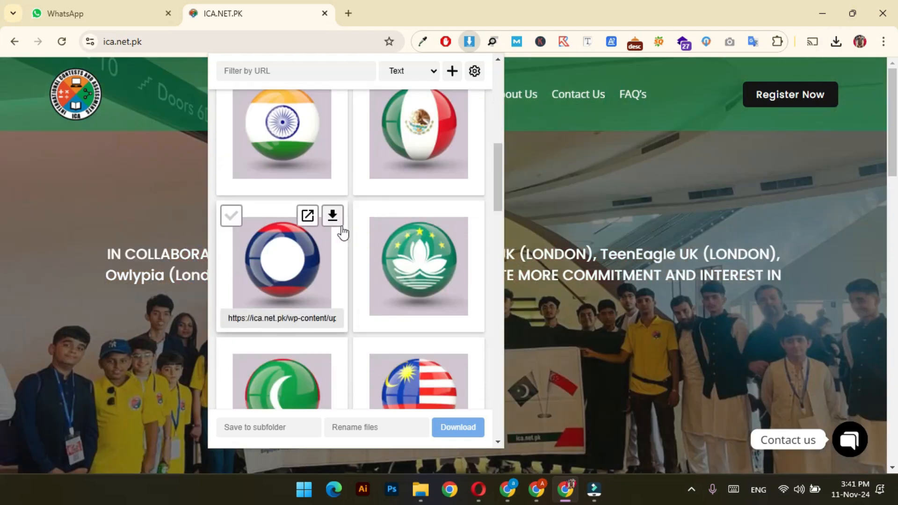
{"action": "left_click", "coordinate": [468, 217]}
{"action": "scroll", "coordinate": [355, 241], "scroll_direction": "down", "scroll_amount": 2}
{"action": "left_click", "coordinate": [333, 221]}
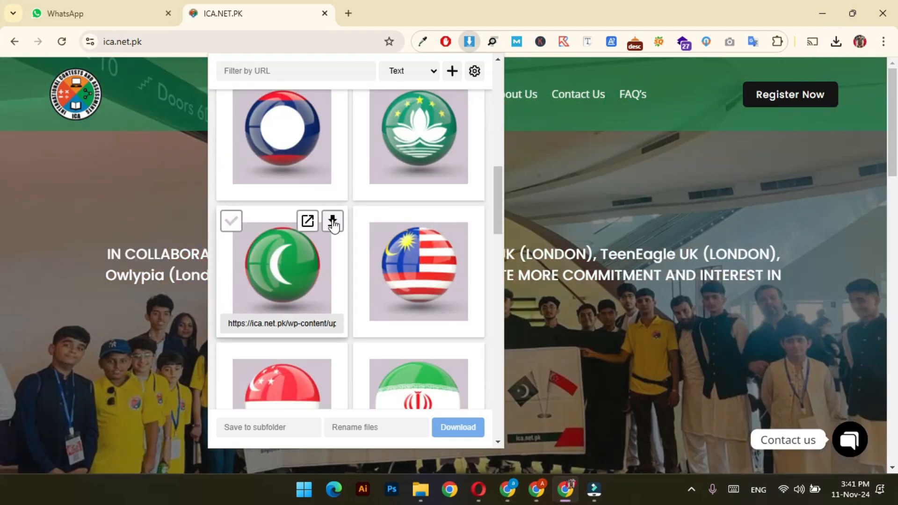
{"action": "left_click", "coordinate": [470, 221]}
Step: Continue with the Singapore and Iran flag icons and download the next one in the image list
{"action": "left_click", "coordinate": [332, 358]}
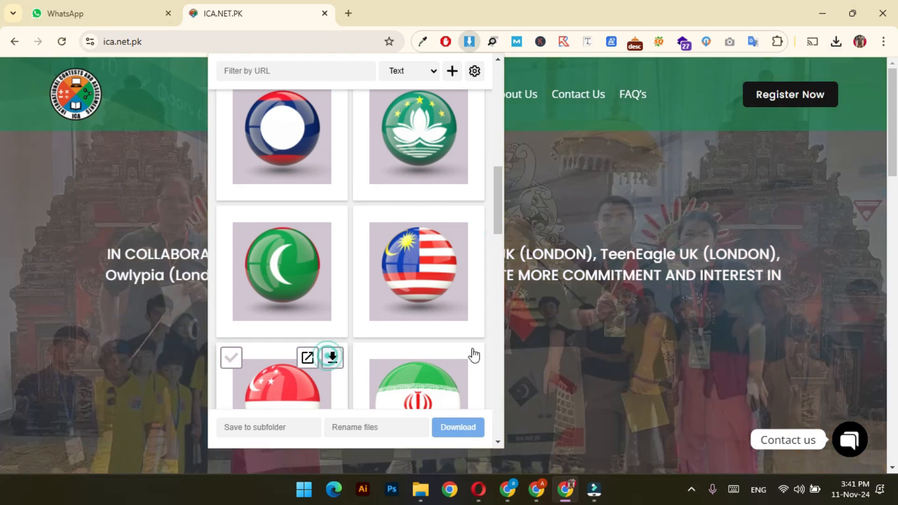
{"action": "scroll", "coordinate": [468, 327], "scroll_direction": "down", "scroll_amount": 2}
{"action": "left_click", "coordinate": [469, 226]}
{"action": "scroll", "coordinate": [468, 227], "scroll_direction": "down", "scroll_amount": 2}
{"action": "left_click", "coordinate": [318, 230]}
{"action": "left_click", "coordinate": [332, 232]}
Step: Reopen the image downloader on the ICA page and look through the remaining images
{"action": "left_click", "coordinate": [481, 14]}
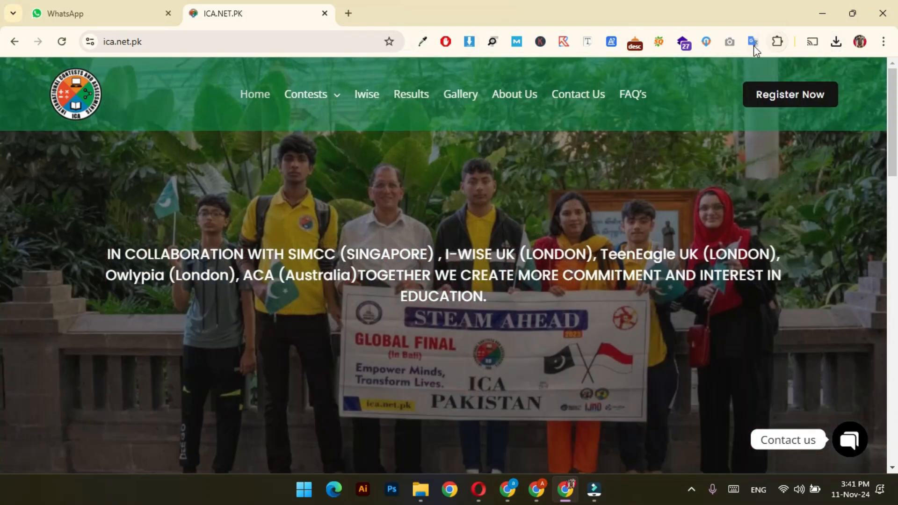
{"action": "left_click", "coordinate": [470, 42]}
{"action": "scroll", "coordinate": [344, 299], "scroll_direction": "down", "scroll_amount": 6}
{"action": "scroll", "coordinate": [346, 300], "scroll_direction": "down", "scroll_amount": 5}
{"action": "left_click", "coordinate": [446, 160]}
{"action": "left_click", "coordinate": [309, 298]}
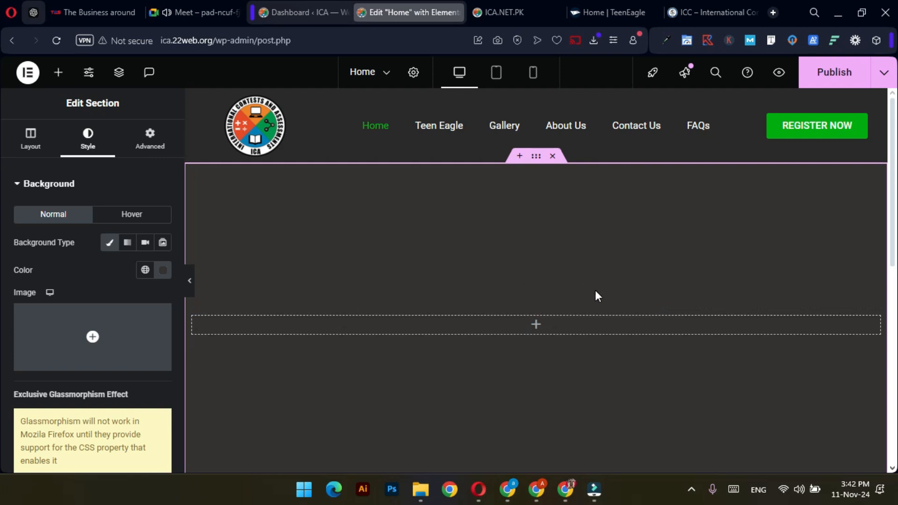
Step: In Opera, search for "chrome webstore" in a new tab and open the Chrome Web Store
{"action": "left_click", "coordinate": [510, 4]}
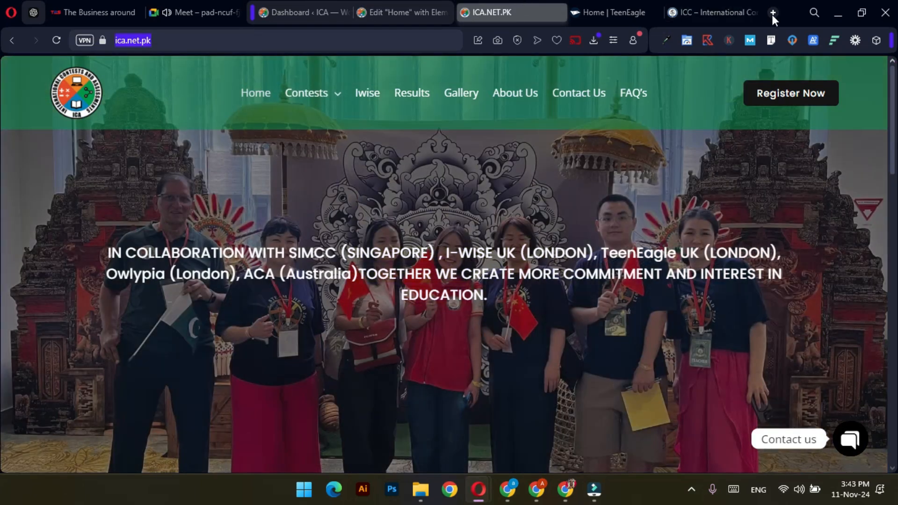
{"action": "left_click", "coordinate": [773, 13]}
{"action": "type", "text": "chrome"}
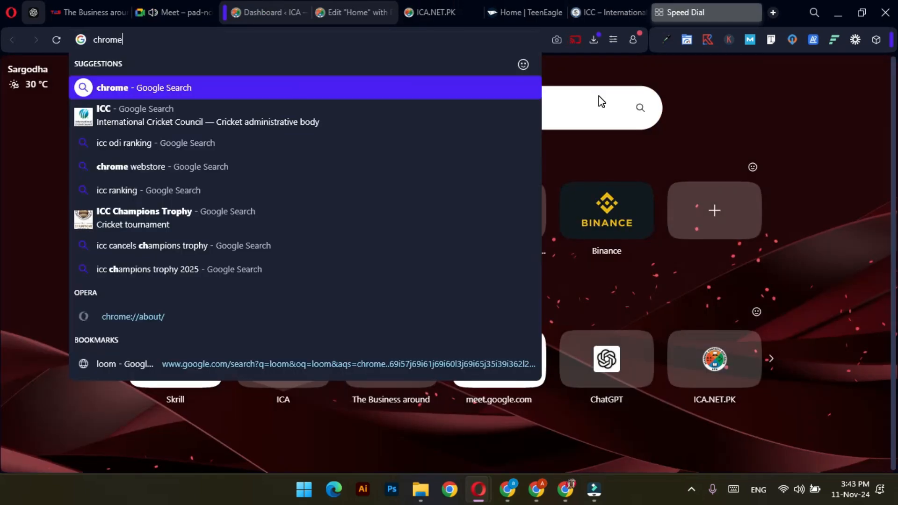
{"action": "type", "text": " webst"}
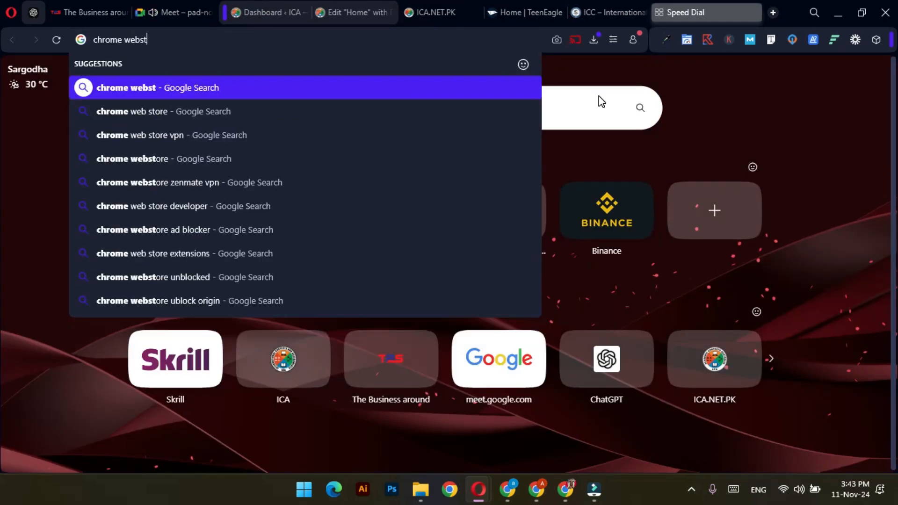
{"action": "type", "text": "ore"}
{"action": "key", "text": "Return"}
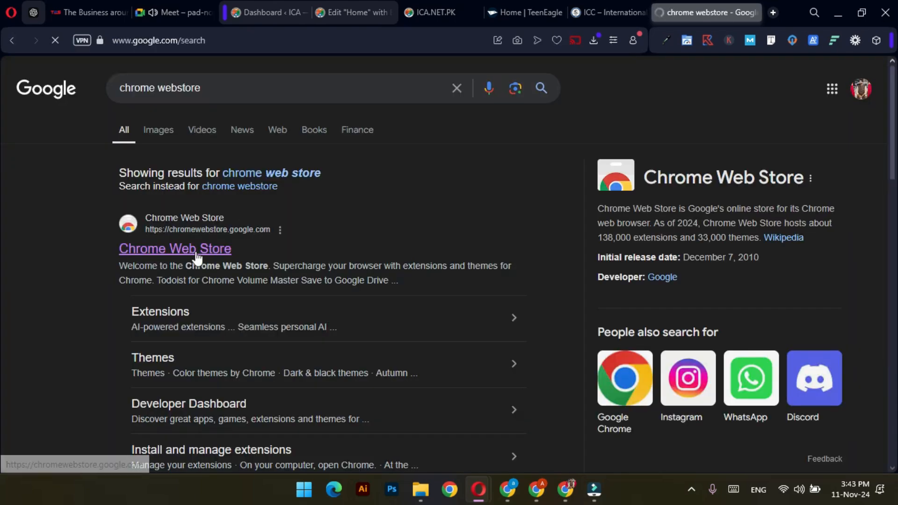
{"action": "left_click", "coordinate": [196, 258]}
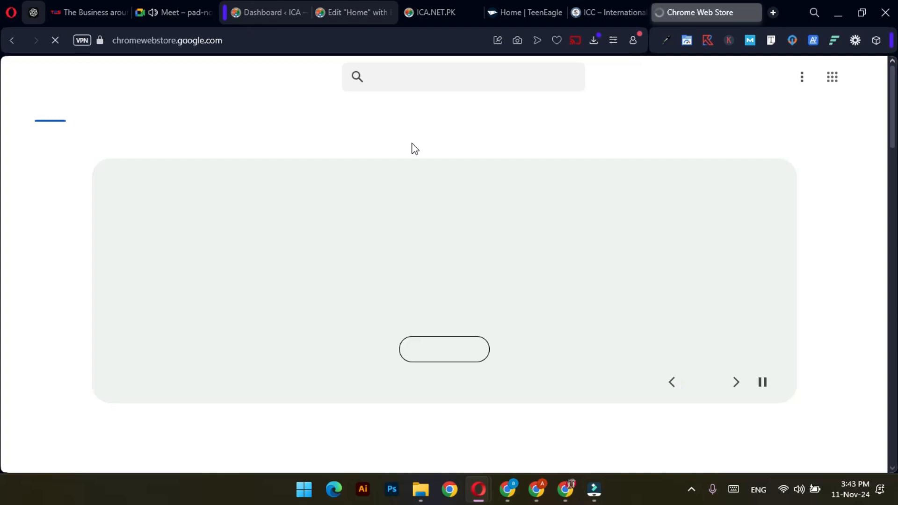
Step: Find the "Image Downloader - Save pictures" extension in the store and install it in Opera
{"action": "left_click", "coordinate": [411, 77]}
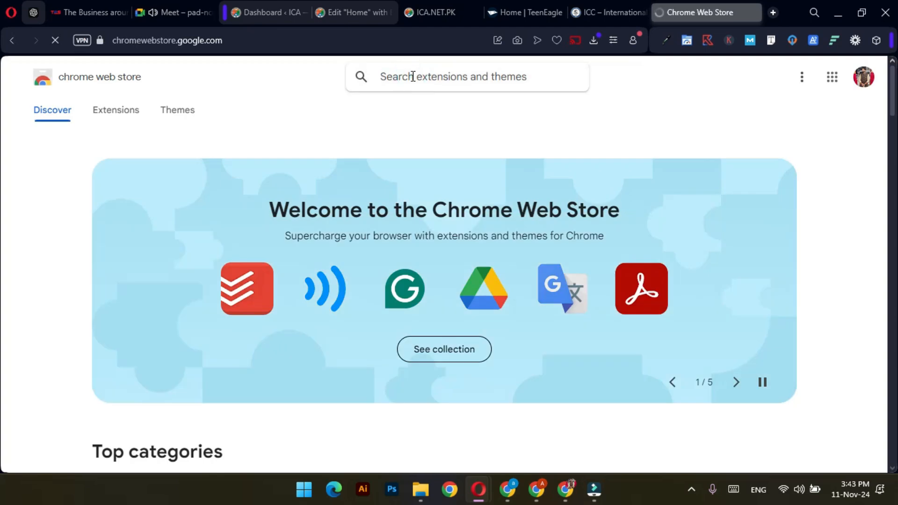
{"action": "type", "text": "image downl"}
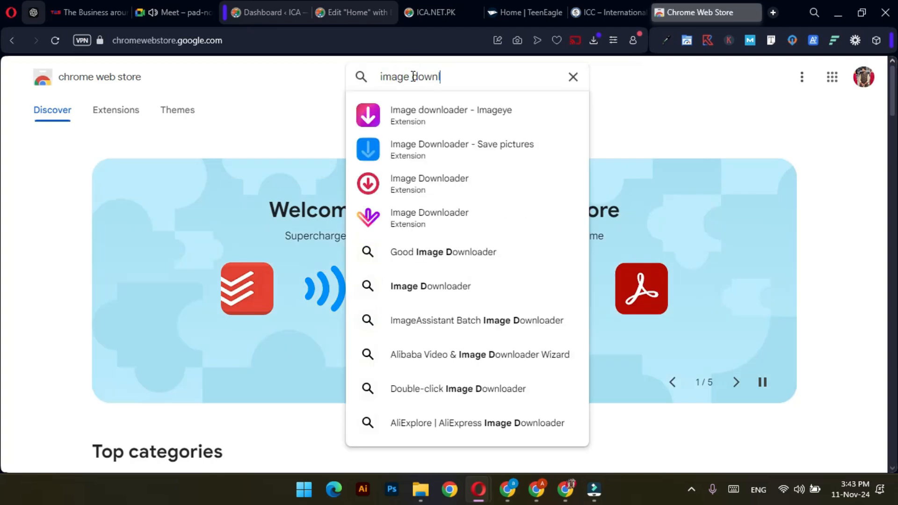
{"action": "left_click", "coordinate": [424, 155]}
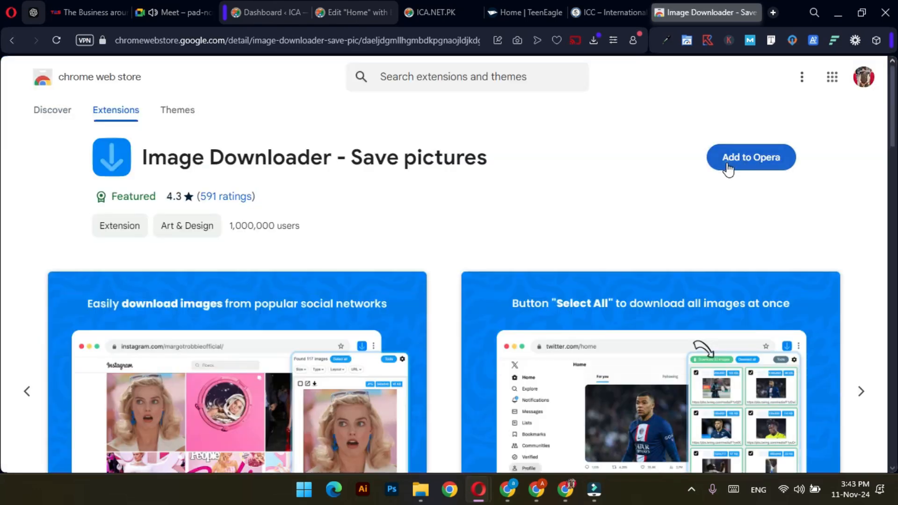
{"action": "left_click", "coordinate": [728, 167]}
{"action": "left_click", "coordinate": [494, 198]}
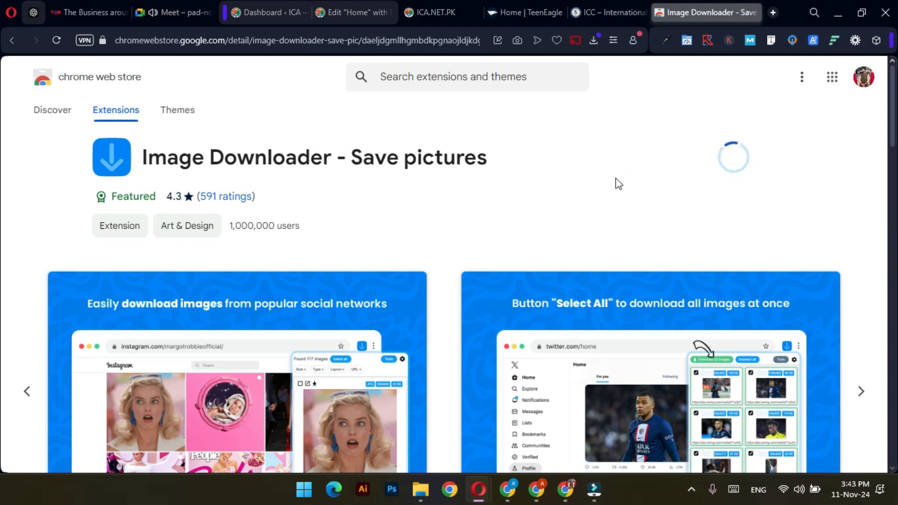
Step: Pin the new Image Downloader extension so it stays accessible in Opera
{"action": "left_click", "coordinate": [877, 40]}
{"action": "scroll", "coordinate": [807, 257], "scroll_direction": "down", "scroll_amount": 2}
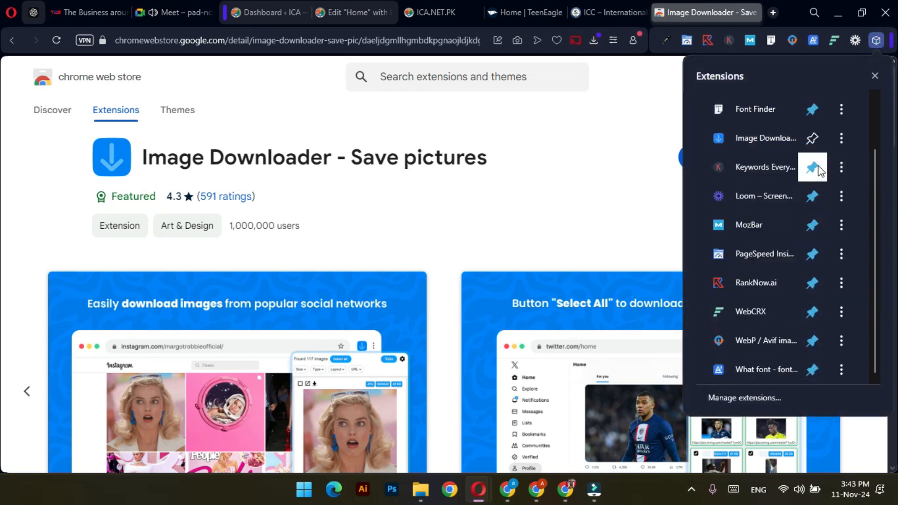
{"action": "scroll", "coordinate": [819, 166], "scroll_direction": "up", "scroll_amount": 2}
{"action": "left_click", "coordinate": [817, 203]}
{"action": "left_click", "coordinate": [611, 185]}
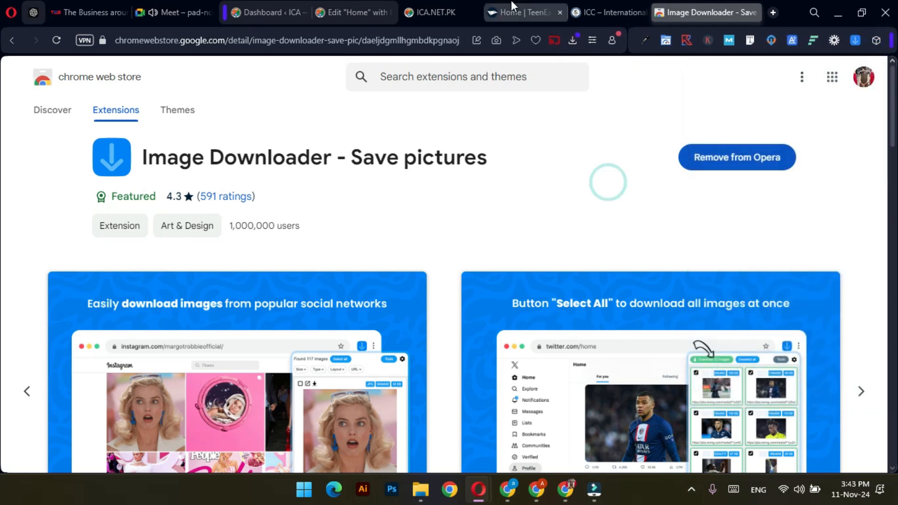
Step: Run Image Downloader on the ICA.NET.PK page and look through the banner photos, flag icons and logos it lists
{"action": "left_click", "coordinate": [519, 12]}
{"action": "left_click", "coordinate": [457, 4]}
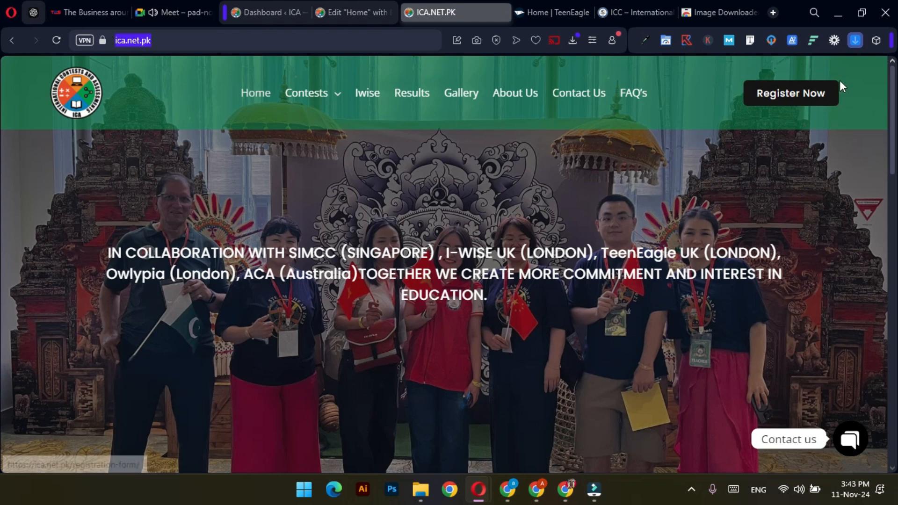
{"action": "left_click", "coordinate": [857, 41]}
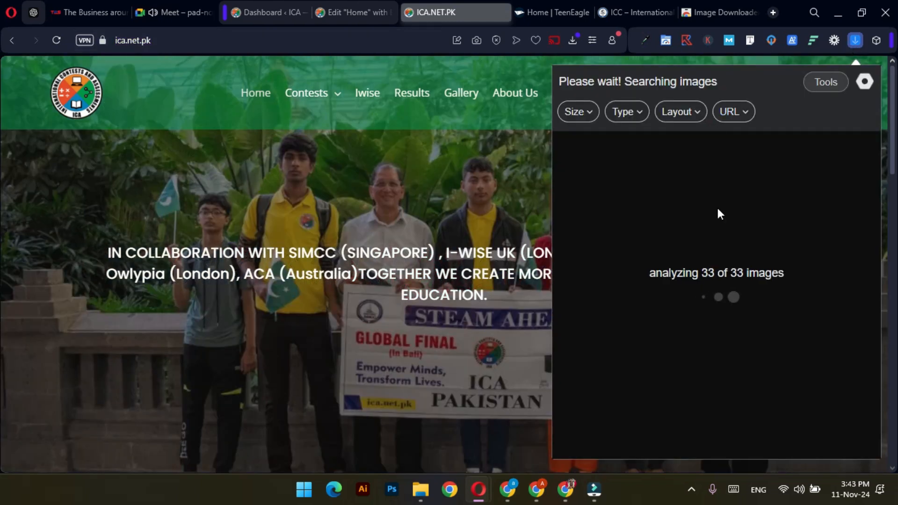
{"action": "scroll", "coordinate": [729, 268], "scroll_direction": "down", "scroll_amount": 4}
{"action": "scroll", "coordinate": [729, 268], "scroll_direction": "down", "scroll_amount": 10}
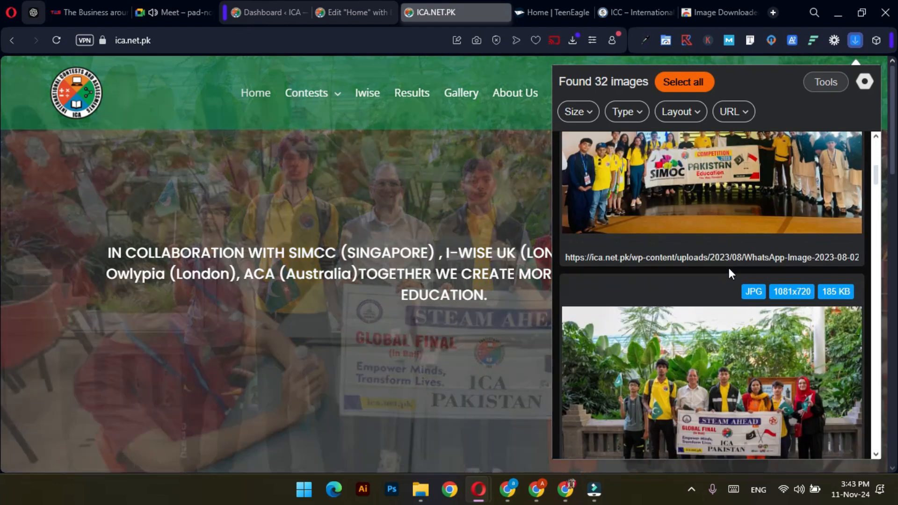
{"action": "scroll", "coordinate": [729, 267], "scroll_direction": "down", "scroll_amount": 10}
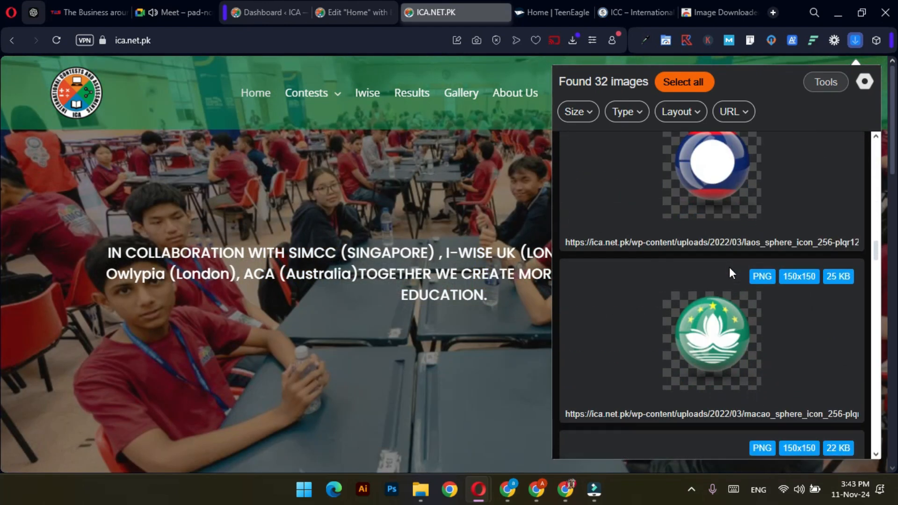
{"action": "scroll", "coordinate": [729, 267], "scroll_direction": "up", "scroll_amount": 10}
{"action": "scroll", "coordinate": [729, 264], "scroll_direction": "up", "scroll_amount": 15}
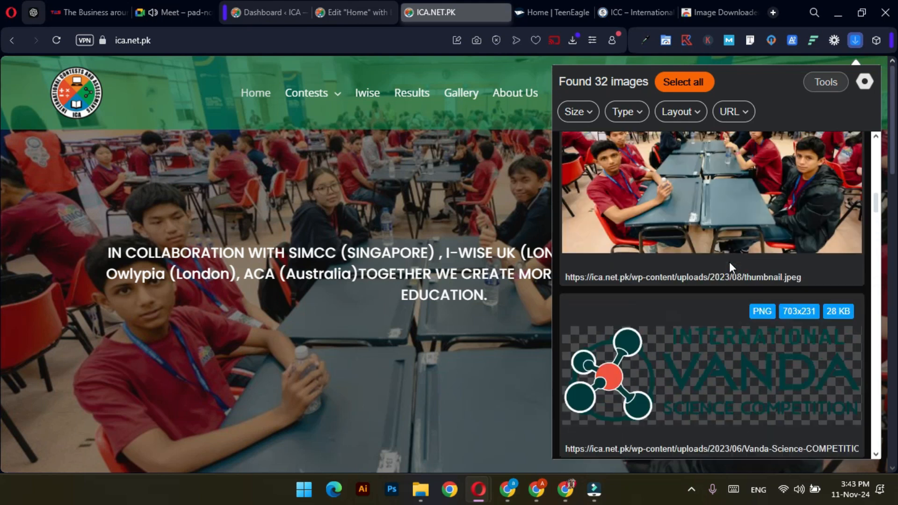
{"action": "scroll", "coordinate": [841, 229], "scroll_direction": "up", "scroll_amount": 2}
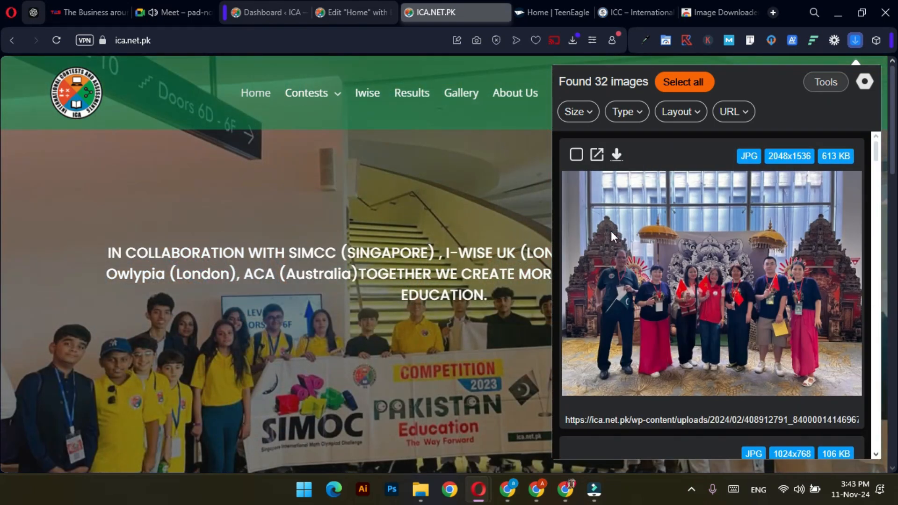
{"action": "scroll", "coordinate": [633, 347], "scroll_direction": "down", "scroll_amount": 10}
{"action": "scroll", "coordinate": [648, 329], "scroll_direction": "up", "scroll_amount": 6}
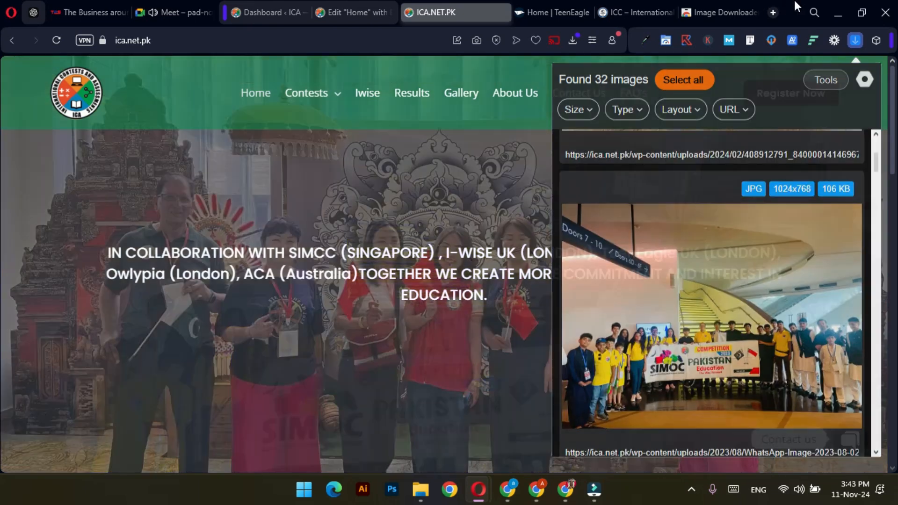
{"action": "left_click", "coordinate": [796, 7]}
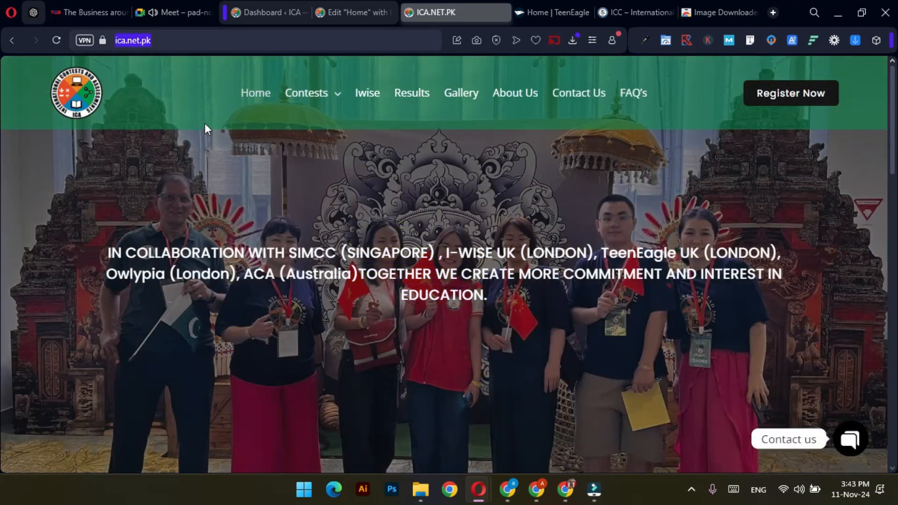
Step: For the Home page section's background image, upload the four event photos from Downloads, including WhatsApp-Image-2023-08-02-at-15.12.11, thumbnail and Photo-1, to the media library
{"action": "left_click", "coordinate": [379, 6]}
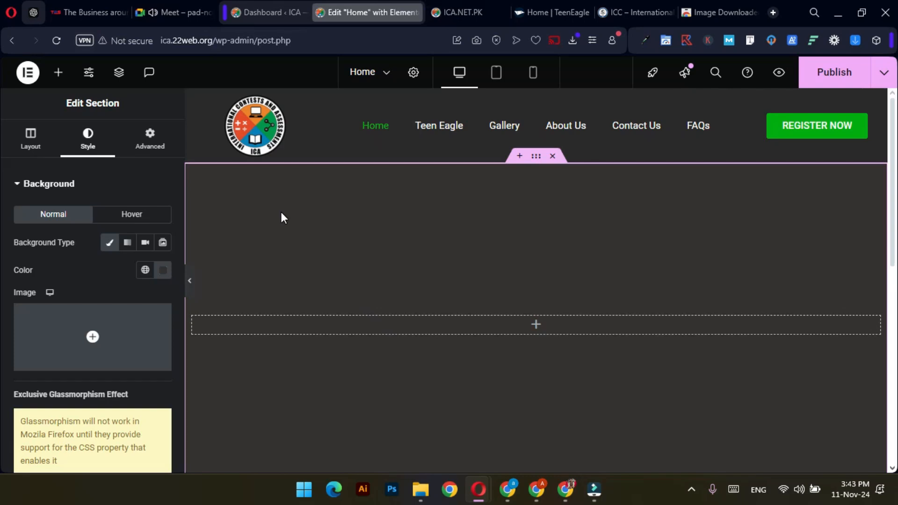
{"action": "left_click", "coordinate": [93, 337]}
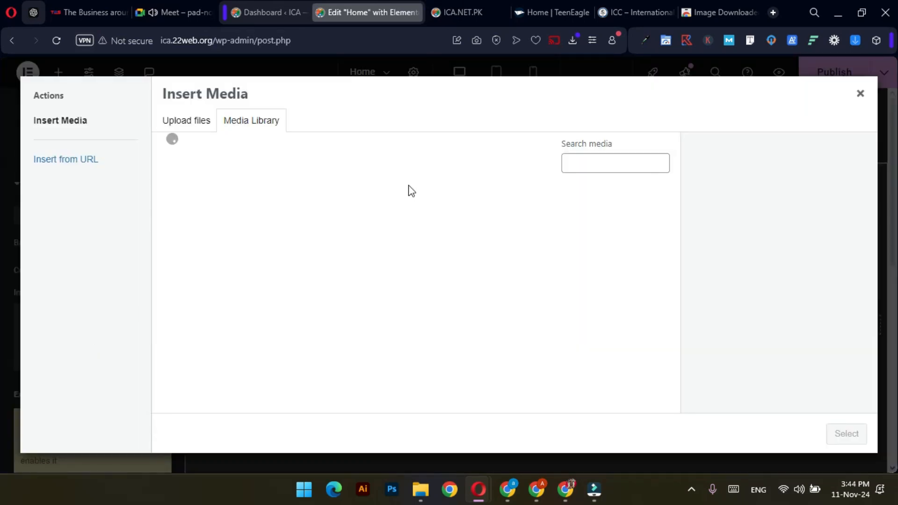
{"action": "left_click", "coordinate": [166, 120]}
{"action": "left_click", "coordinate": [490, 281]}
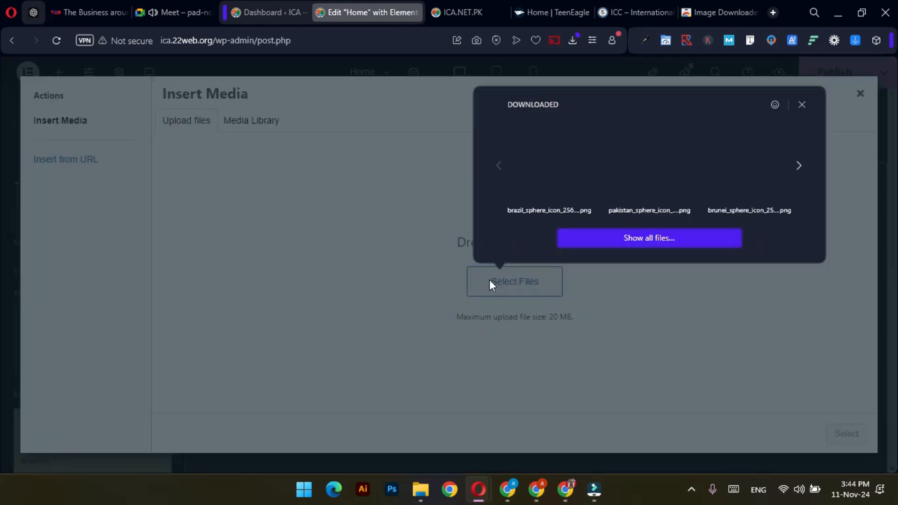
{"action": "left_click", "coordinate": [633, 241]}
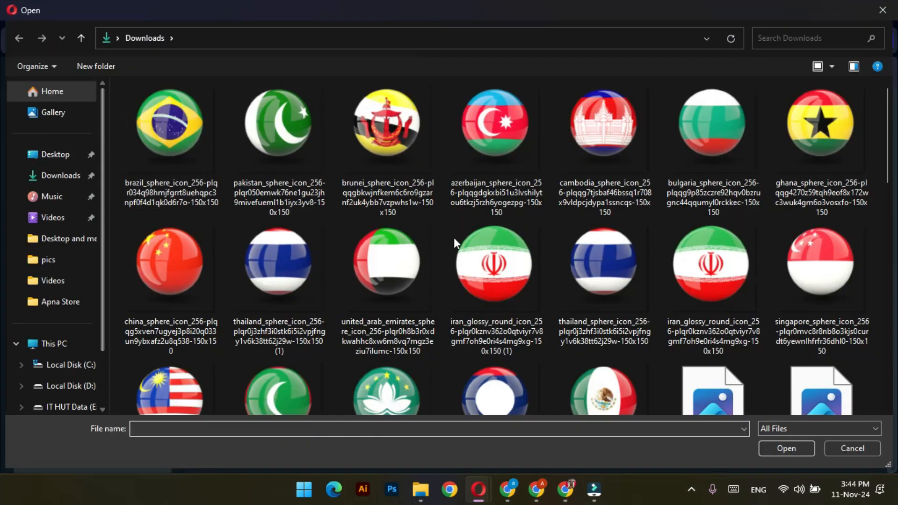
{"action": "scroll", "coordinate": [509, 274], "scroll_direction": "down", "scroll_amount": 6}
{"action": "left_click", "coordinate": [494, 235]}
{"action": "left_click", "coordinate": [385, 228], "text": "ctrl"}
{"action": "left_click", "coordinate": [278, 229], "text": "ctrl"}
{"action": "left_click", "coordinate": [183, 224], "text": "ctrl"}
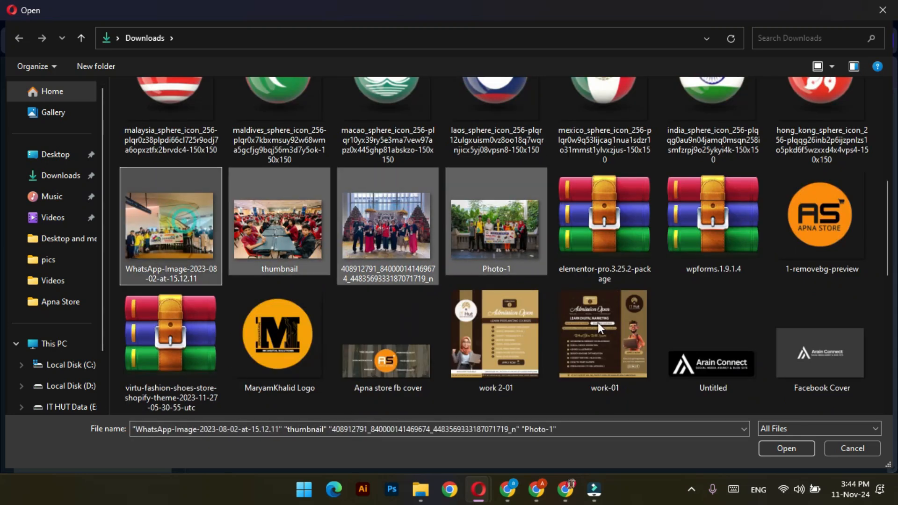
{"action": "left_click", "coordinate": [788, 447]}
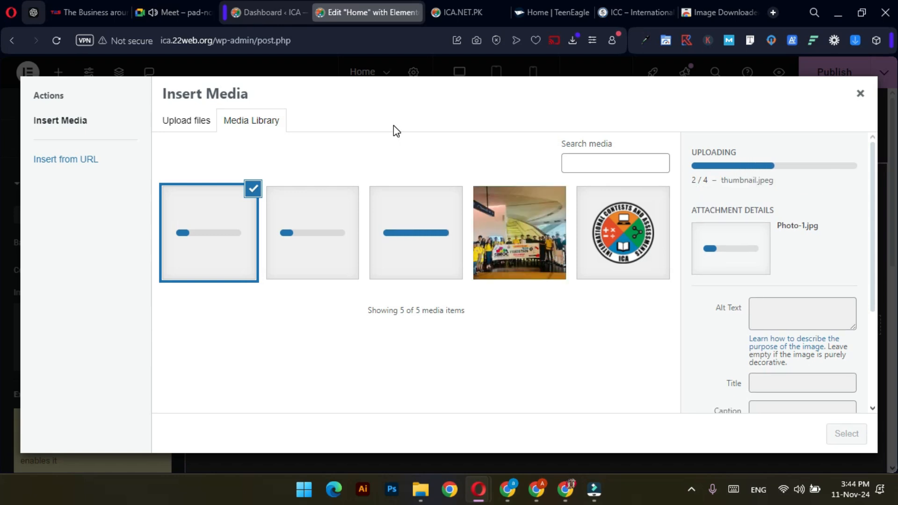
Step: Insert the SIMOC competition group photo from the media library as the section's background image
{"action": "left_click", "coordinate": [502, 221]}
{"action": "left_click", "coordinate": [846, 434]}
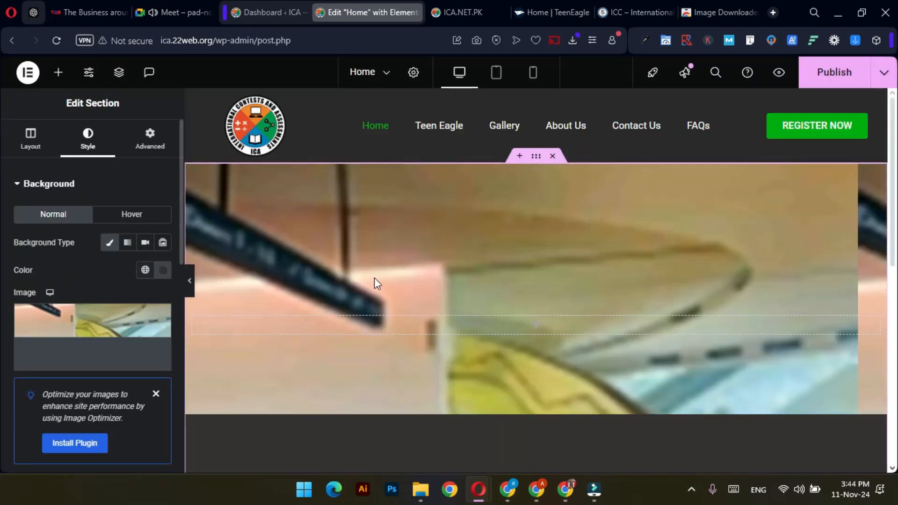
{"action": "scroll", "coordinate": [566, 277], "scroll_direction": "down", "scroll_amount": 5}
{"action": "scroll", "coordinate": [552, 240], "scroll_direction": "up", "scroll_amount": 4}
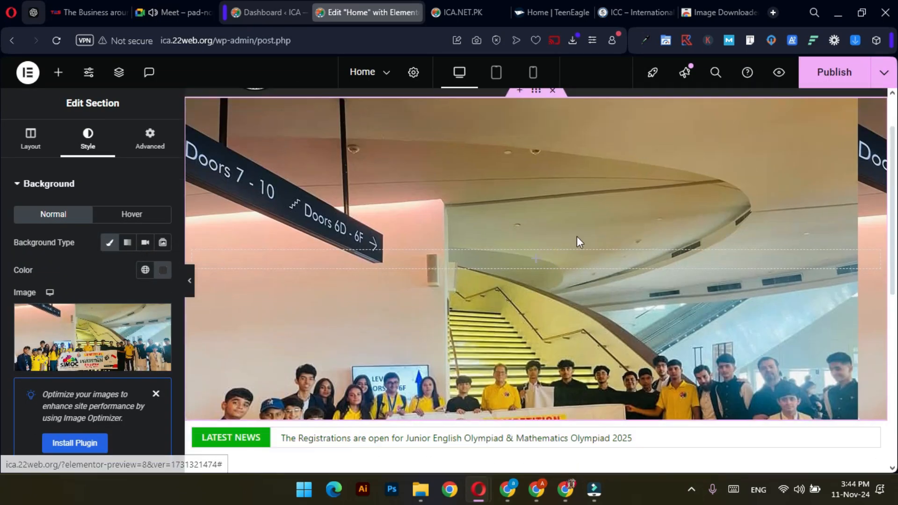
{"action": "scroll", "coordinate": [555, 231], "scroll_direction": "up", "scroll_amount": 3}
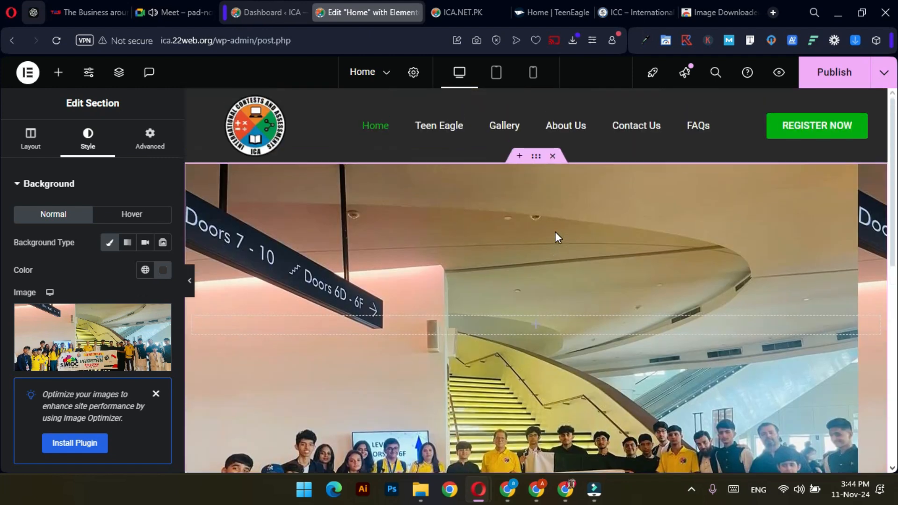
Step: Set the background image's repeat to No-repeat and its display size to Cover
{"action": "scroll", "coordinate": [555, 232], "scroll_direction": "down", "scroll_amount": 3}
{"action": "scroll", "coordinate": [77, 238], "scroll_direction": "down", "scroll_amount": 5}
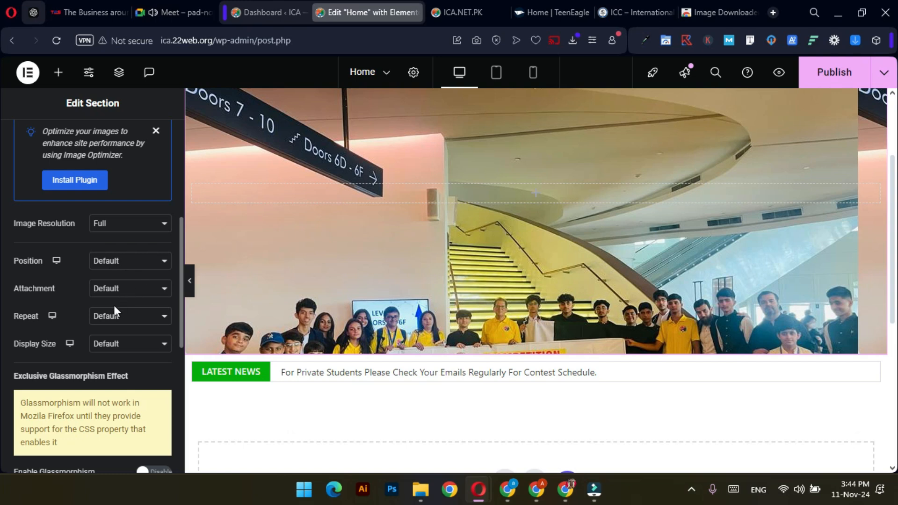
{"action": "left_click", "coordinate": [114, 314]}
{"action": "left_click", "coordinate": [110, 348]}
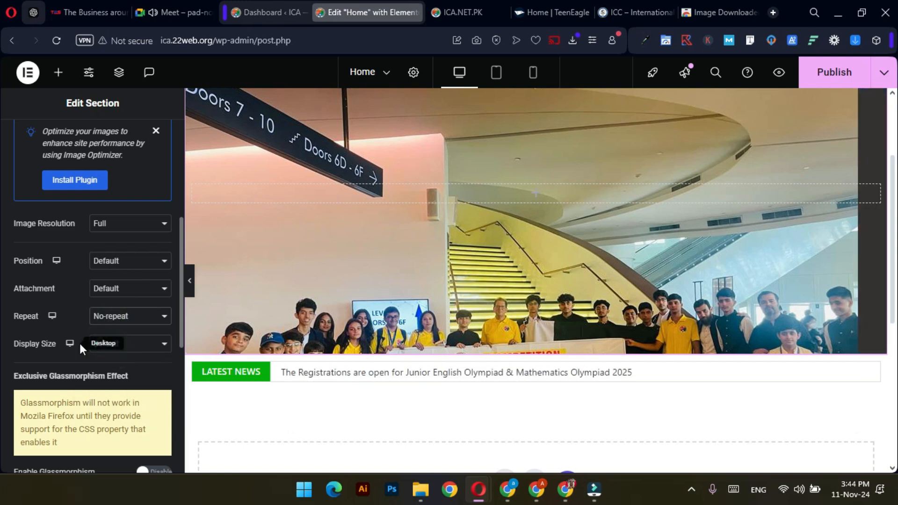
{"action": "left_click", "coordinate": [104, 224]}
{"action": "left_click", "coordinate": [104, 223]}
{"action": "left_click", "coordinate": [104, 223]}
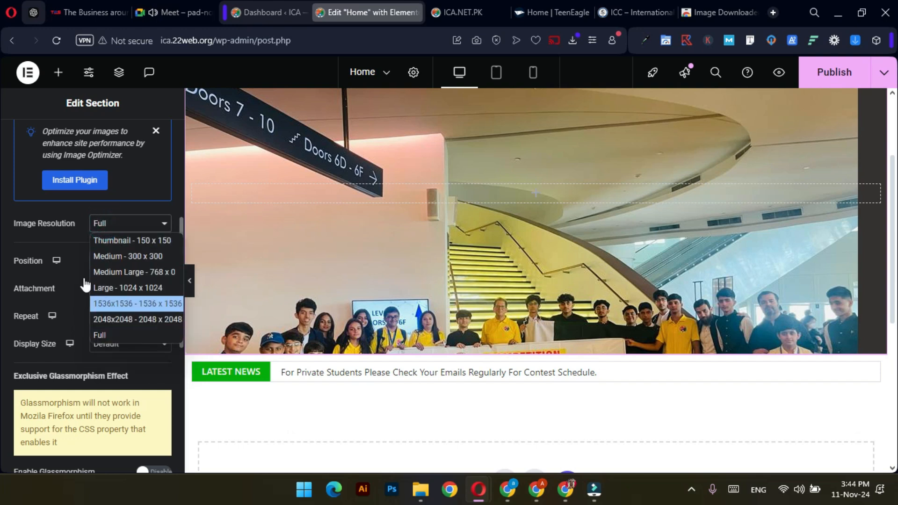
{"action": "left_click", "coordinate": [50, 237]}
{"action": "left_click", "coordinate": [117, 344]}
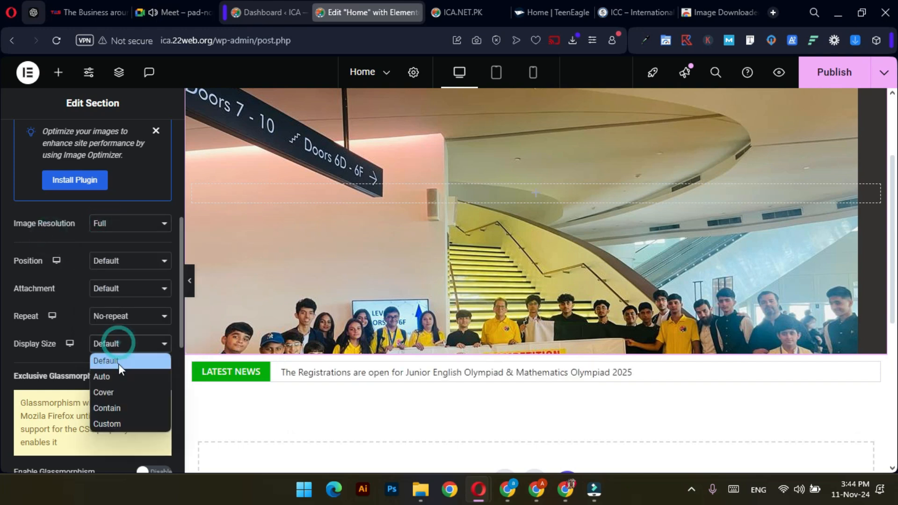
{"action": "left_click", "coordinate": [115, 393]}
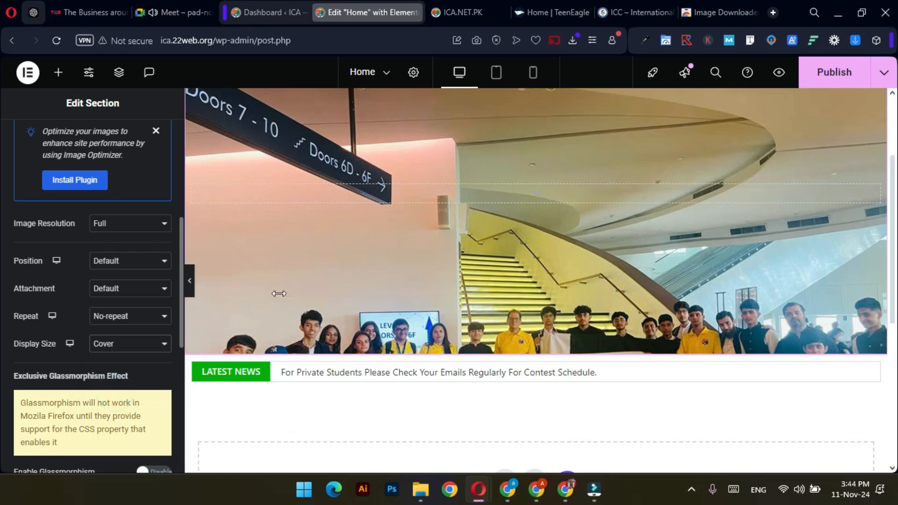
Step: Set the background image's position to Center Center and check the framing of the group photo
{"action": "scroll", "coordinate": [478, 223], "scroll_direction": "up", "scroll_amount": 2}
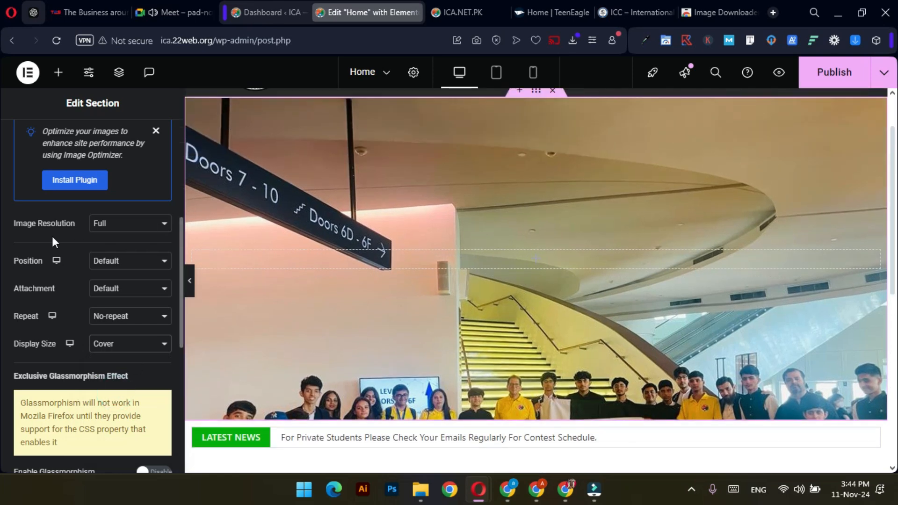
{"action": "left_click", "coordinate": [110, 265]}
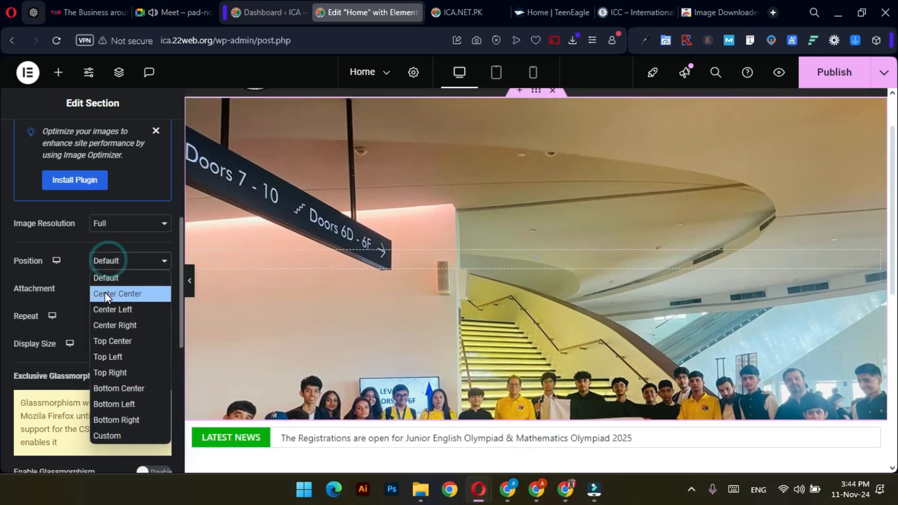
{"action": "left_click", "coordinate": [105, 292]}
{"action": "scroll", "coordinate": [616, 269], "scroll_direction": "up", "scroll_amount": 1}
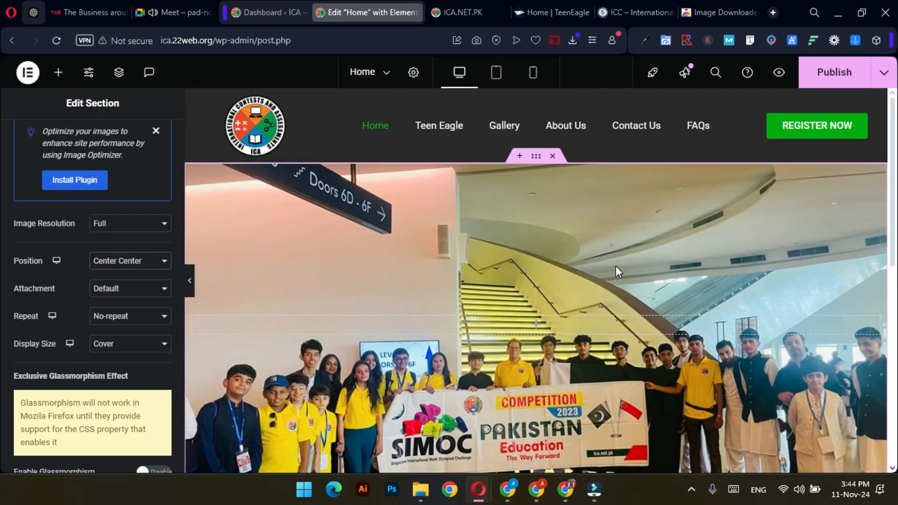
{"action": "scroll", "coordinate": [561, 267], "scroll_direction": "down", "scroll_amount": 2}
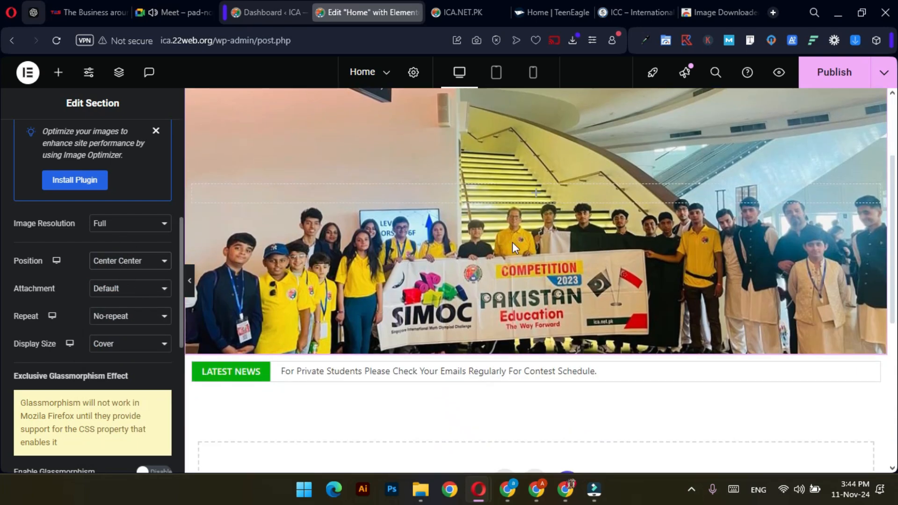
Step: Try the 2048 x 2048 image resolution for the background photo and return it to Full
{"action": "left_click", "coordinate": [126, 223]}
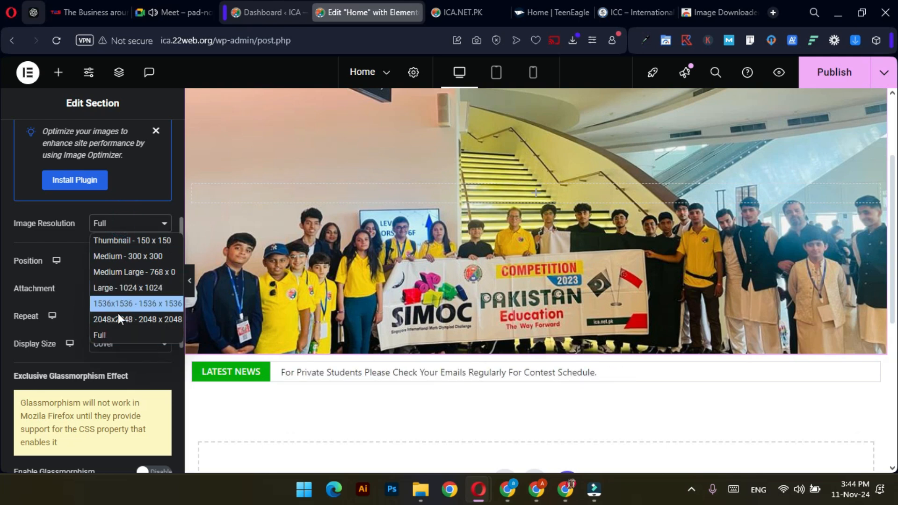
{"action": "left_click", "coordinate": [117, 319]}
{"action": "left_click", "coordinate": [118, 224]}
{"action": "left_click", "coordinate": [114, 335]}
Step: Examine how the background photo fills the section between the site header and the Latest News ticker
{"action": "scroll", "coordinate": [548, 254], "scroll_direction": "up", "scroll_amount": 3}
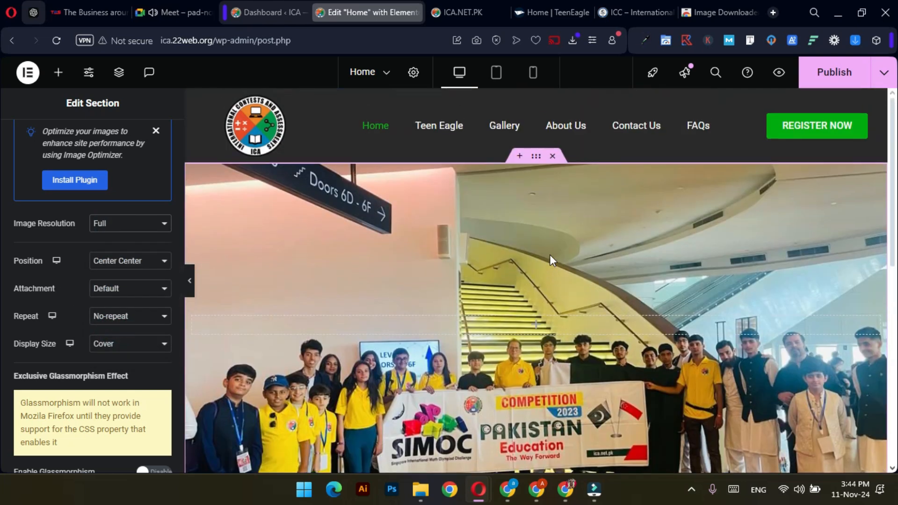
{"action": "scroll", "coordinate": [525, 246], "scroll_direction": "down", "scroll_amount": 5}
{"action": "scroll", "coordinate": [519, 245], "scroll_direction": "up", "scroll_amount": 5}
{"action": "scroll", "coordinate": [519, 257], "scroll_direction": "down", "scroll_amount": 3}
{"action": "scroll", "coordinate": [518, 275], "scroll_direction": "up", "scroll_amount": 3}
{"action": "scroll", "coordinate": [498, 242], "scroll_direction": "down", "scroll_amount": 3}
{"action": "scroll", "coordinate": [462, 232], "scroll_direction": "up", "scroll_amount": 3}
Step: Switch the section's background type to Slideshow and create a gallery from the four uploaded event photos, leaving out the logo
{"action": "scroll", "coordinate": [125, 242], "scroll_direction": "up", "scroll_amount": 5}
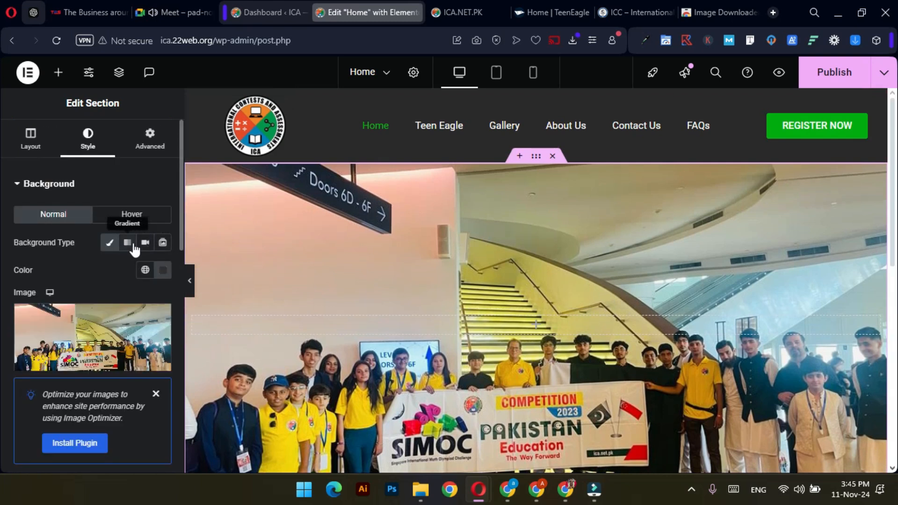
{"action": "left_click", "coordinate": [163, 242]}
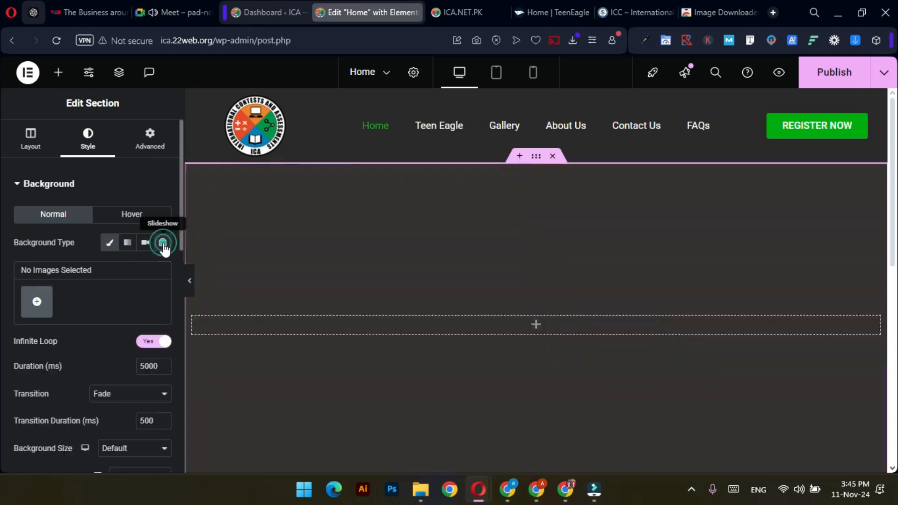
{"action": "scroll", "coordinate": [81, 293], "scroll_direction": "down", "scroll_amount": 3}
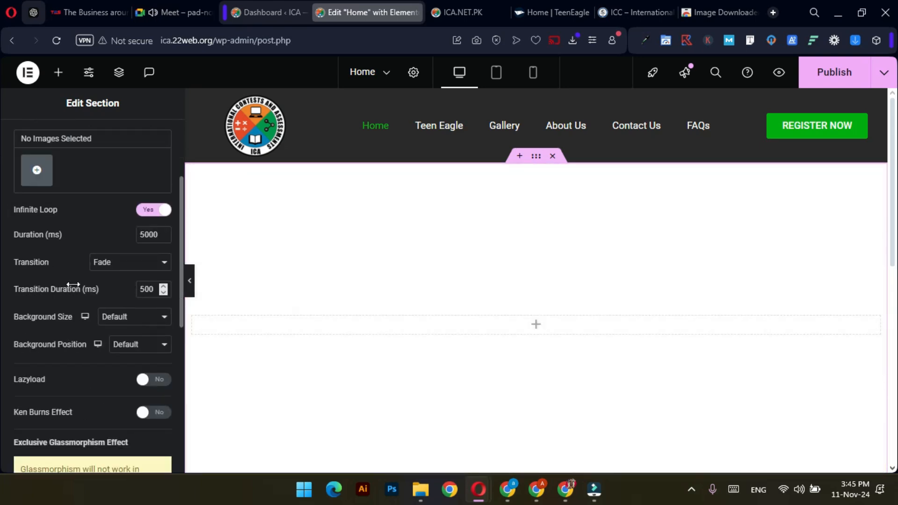
{"action": "left_click", "coordinate": [38, 173]}
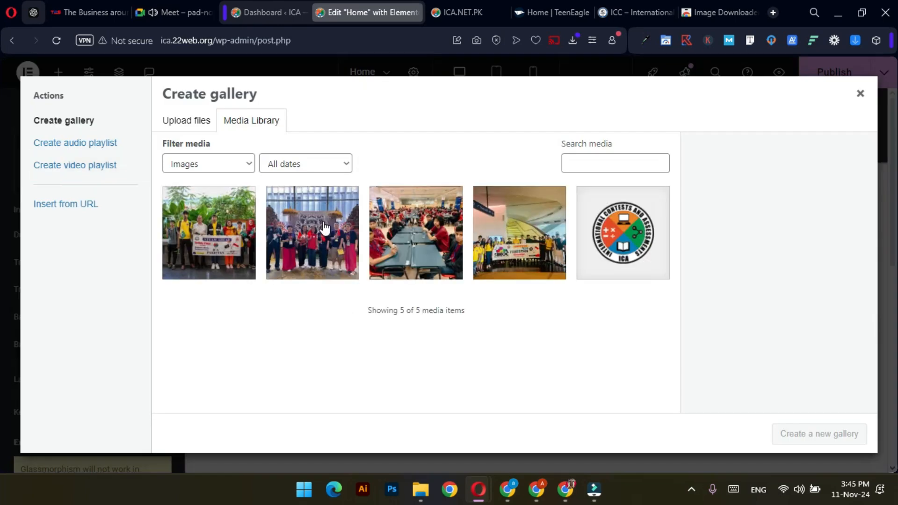
{"action": "left_click", "coordinate": [330, 245]}
{"action": "left_click", "coordinate": [421, 243]}
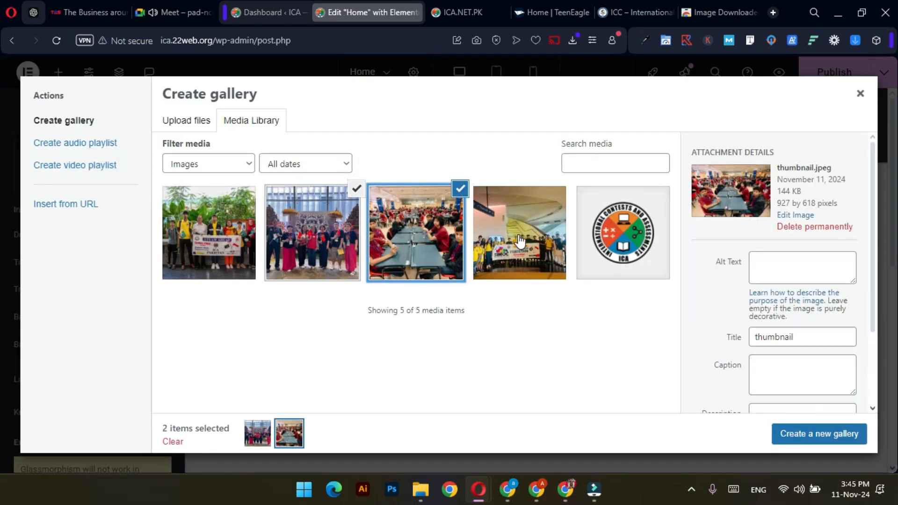
{"action": "left_click", "coordinate": [506, 237]}
{"action": "left_click", "coordinate": [222, 225]}
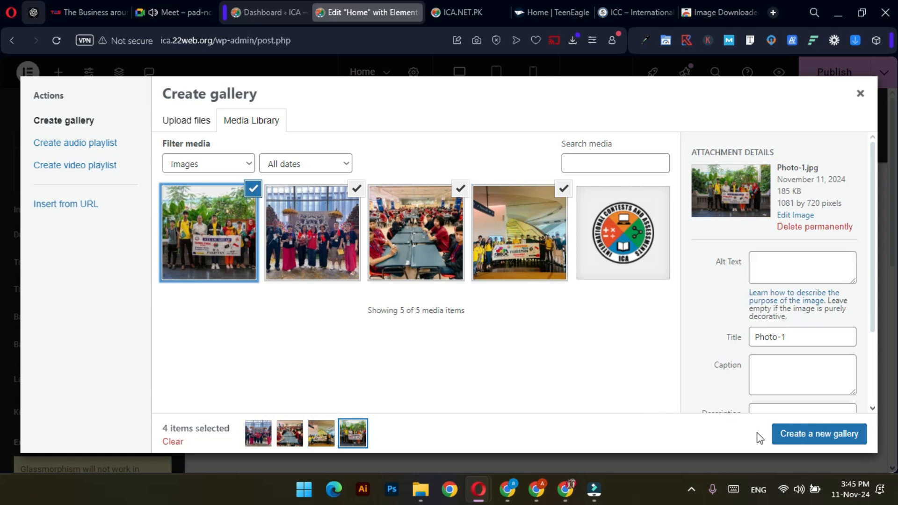
{"action": "left_click", "coordinate": [796, 434]}
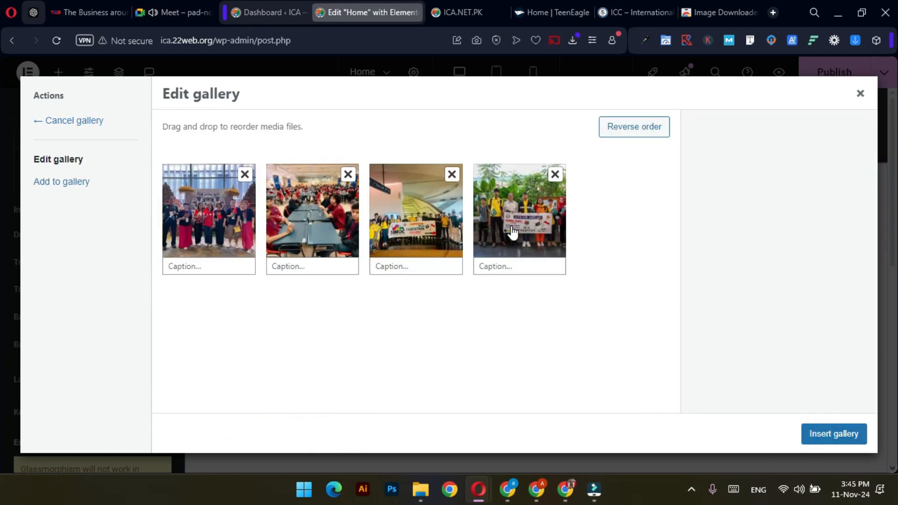
Step: Reorder the gallery to start with the STEAM AHEAD group photo and end with the exam hall photo, and insert it as the slideshow
{"action": "left_click_drag", "start_coordinate": [513, 232], "coordinate": [392, 251]}
{"action": "left_click_drag", "start_coordinate": [323, 244], "coordinate": [231, 245]}
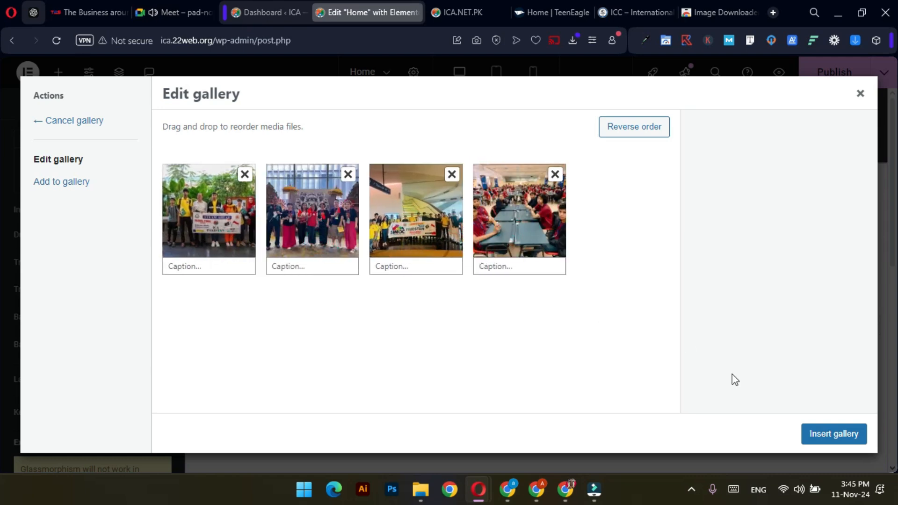
{"action": "left_click", "coordinate": [831, 435]}
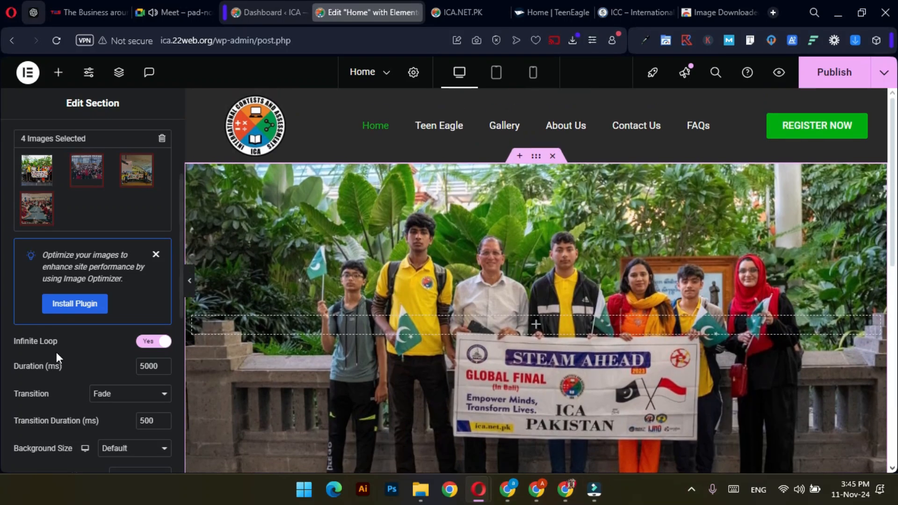
Step: Set the duration of each slide in the background slideshow to 3000 ms
{"action": "scroll", "coordinate": [56, 357], "scroll_direction": "down", "scroll_amount": 2}
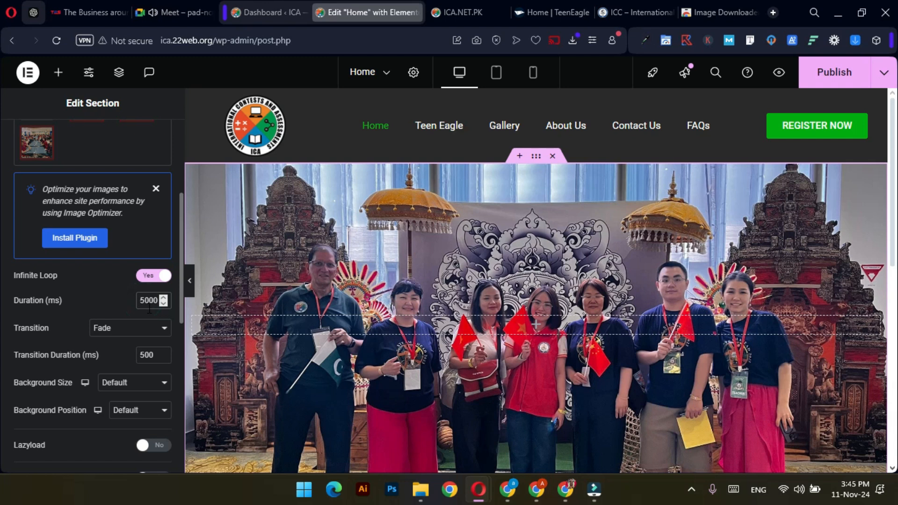
{"action": "type", "text": "3000"}
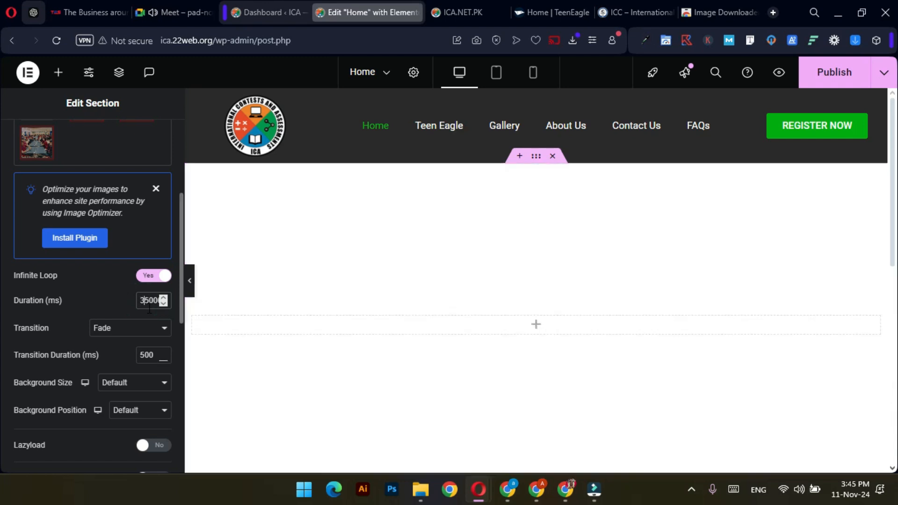
{"action": "type", "text": "3000"}
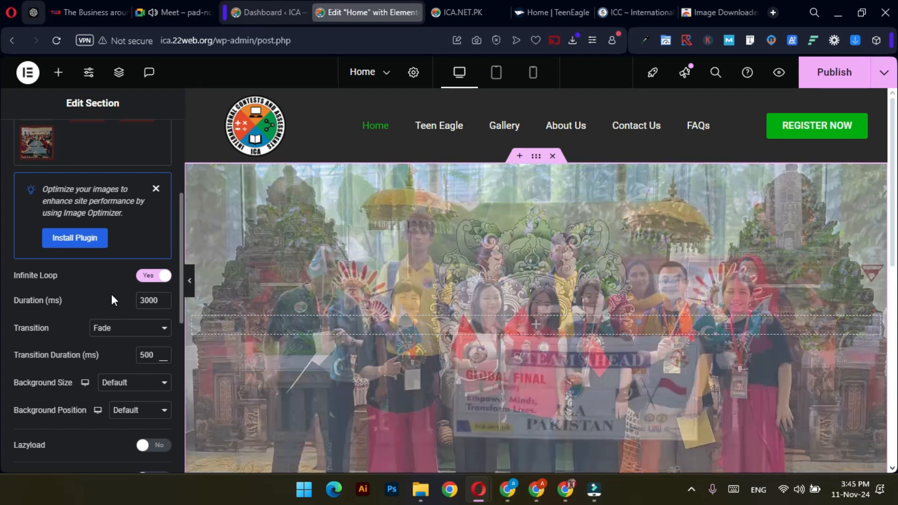
Step: Try the Slide Right and Slide Left transitions on the background slideshow and watch how the photos change
{"action": "scroll", "coordinate": [291, 314], "scroll_direction": "down", "scroll_amount": 2}
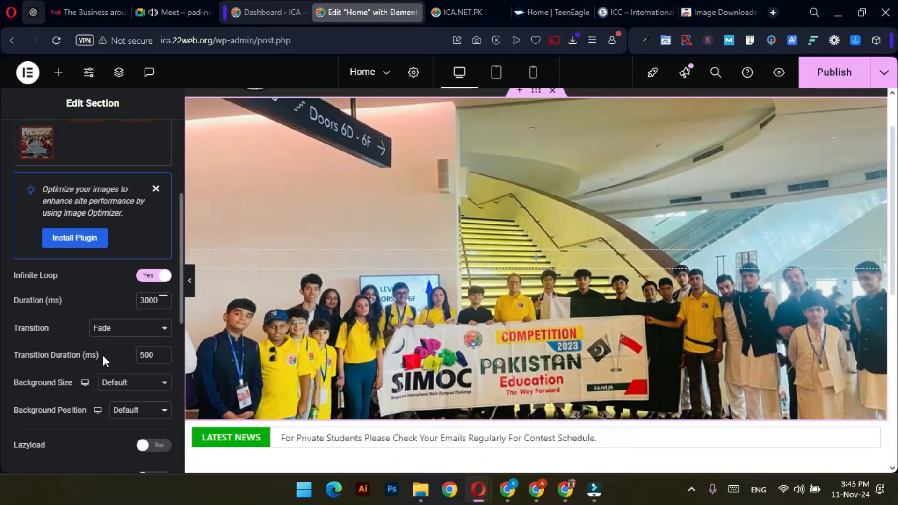
{"action": "scroll", "coordinate": [102, 353], "scroll_direction": "up", "scroll_amount": 4}
{"action": "scroll", "coordinate": [104, 361], "scroll_direction": "down", "scroll_amount": 4}
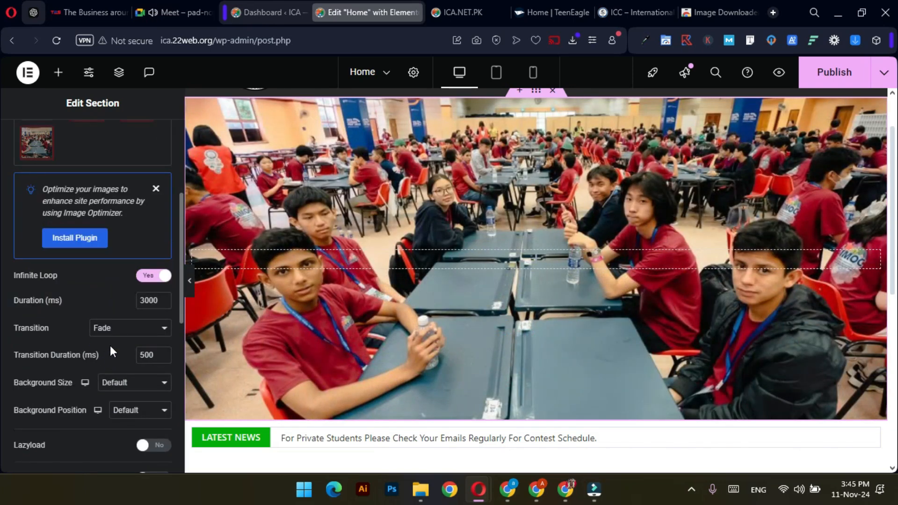
{"action": "left_click", "coordinate": [120, 327]}
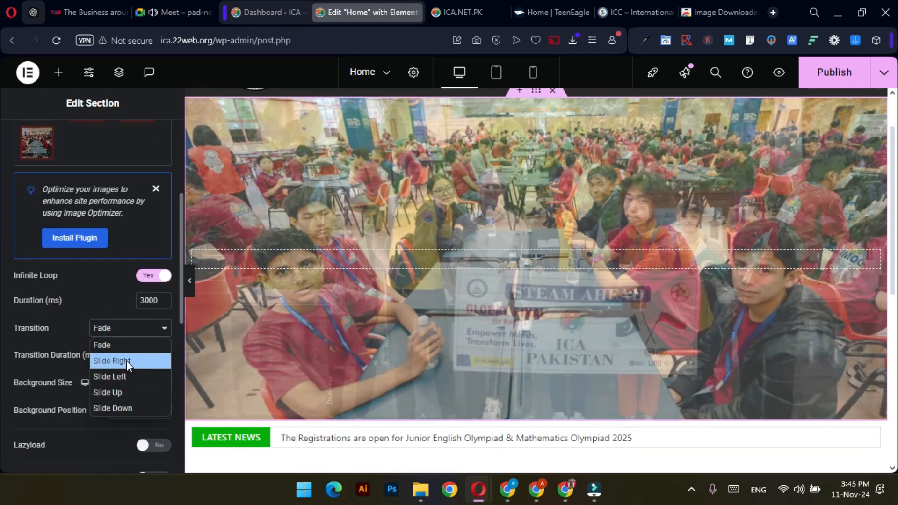
{"action": "left_click", "coordinate": [126, 361]}
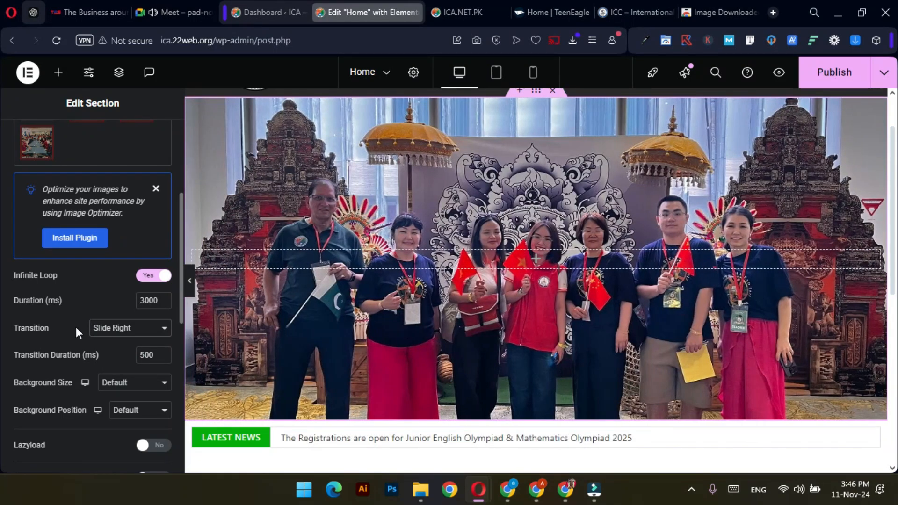
{"action": "left_click", "coordinate": [108, 328]}
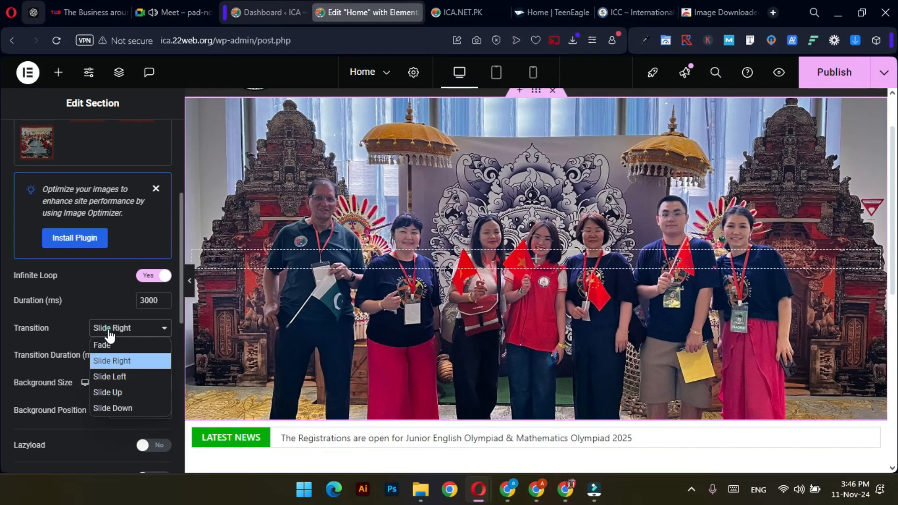
{"action": "left_click", "coordinate": [125, 377]}
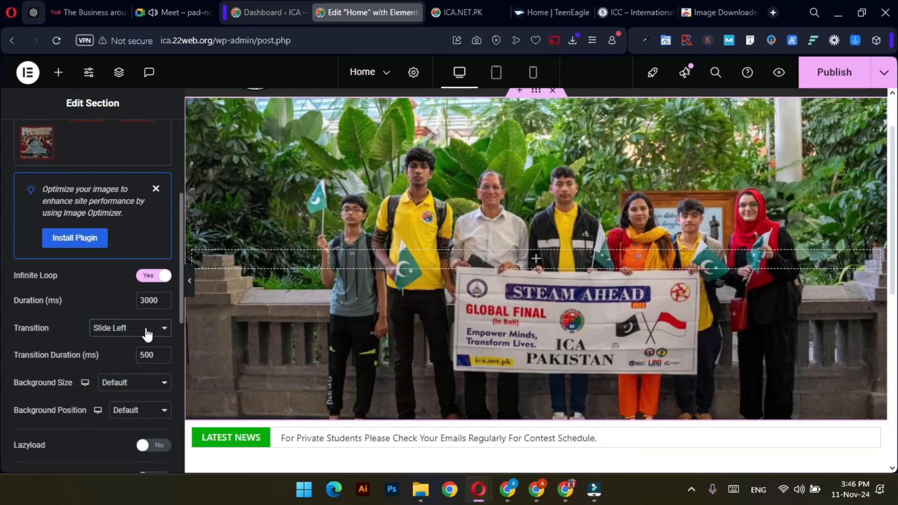
{"action": "scroll", "coordinate": [209, 321], "scroll_direction": "up", "scroll_amount": 2}
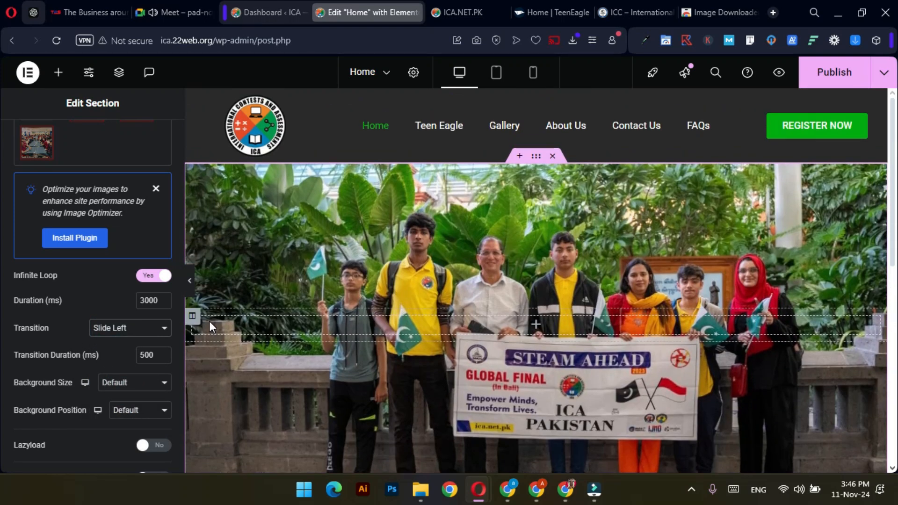
{"action": "scroll", "coordinate": [276, 322], "scroll_direction": "down", "scroll_amount": 1}
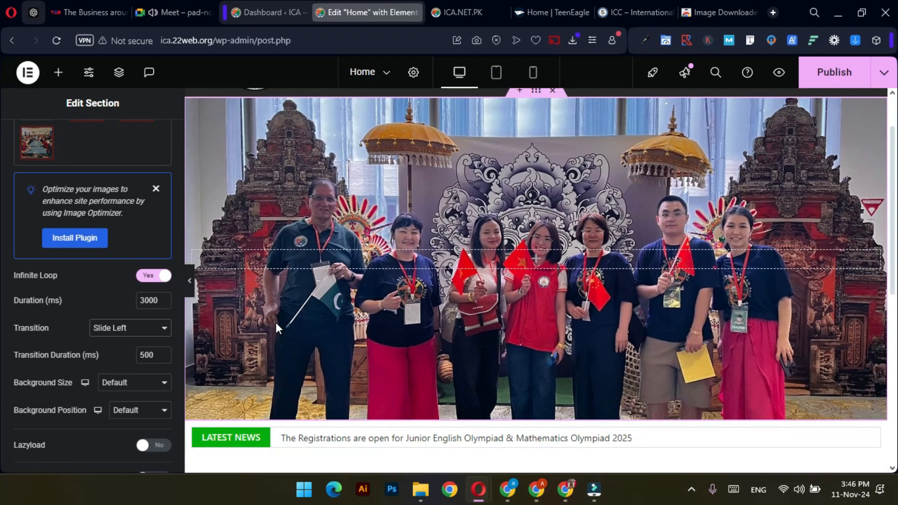
{"action": "scroll", "coordinate": [276, 322], "scroll_direction": "up", "scroll_amount": 1}
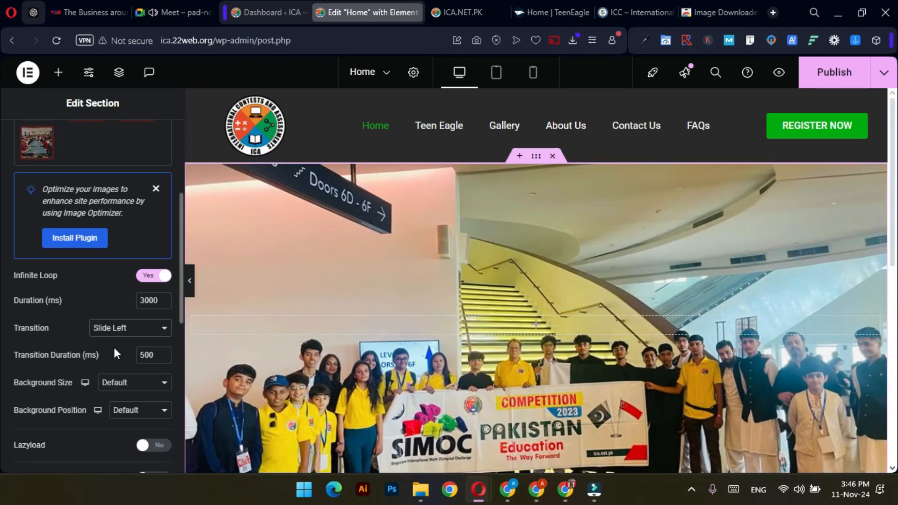
Step: Set the slideshow's background size to Cover and its background position to Center Center
{"action": "scroll", "coordinate": [116, 354], "scroll_direction": "down", "scroll_amount": 1}
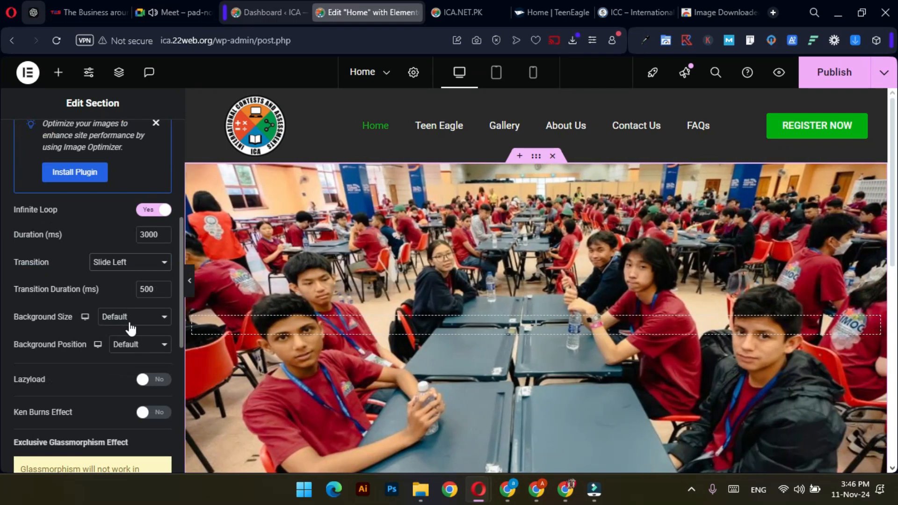
{"action": "left_click", "coordinate": [132, 343]}
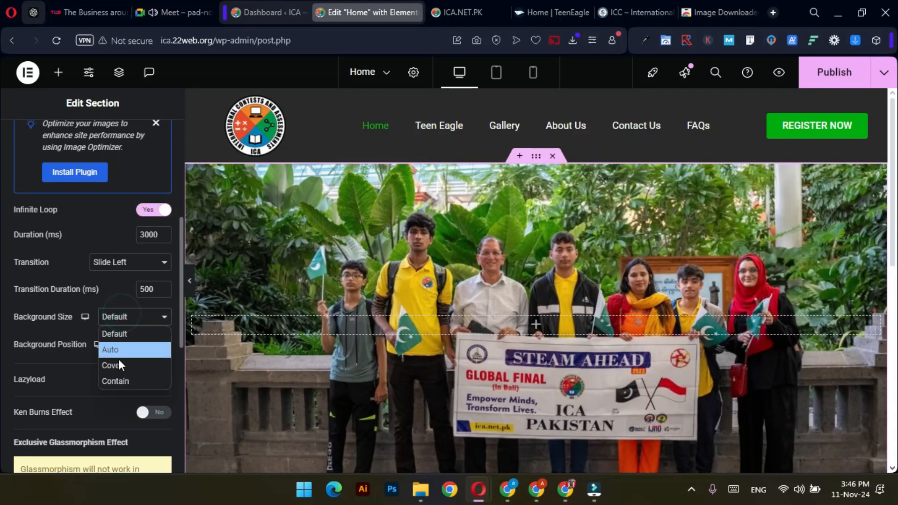
{"action": "left_click", "coordinate": [119, 365]}
{"action": "scroll", "coordinate": [84, 367], "scroll_direction": "down", "scroll_amount": 2}
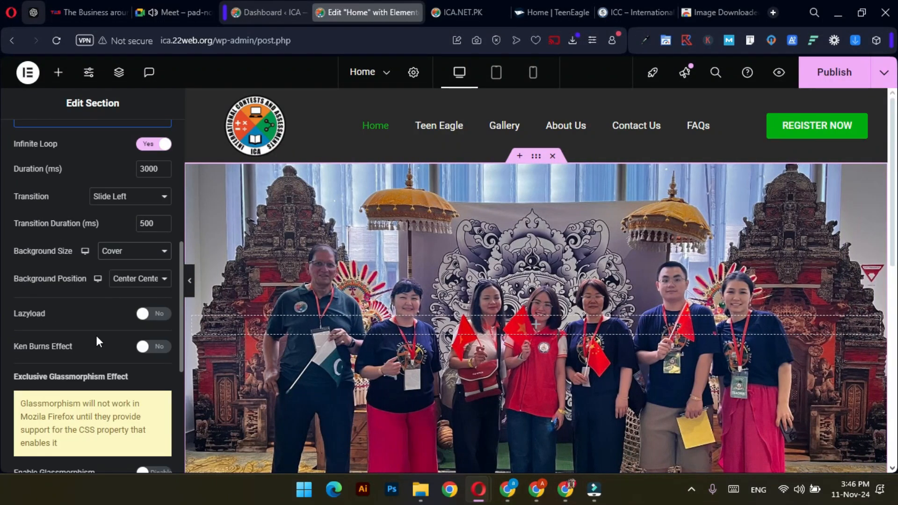
Step: Examine the remaining background options and the section's layout settings
{"action": "scroll", "coordinate": [100, 334], "scroll_direction": "down", "scroll_amount": 1}
{"action": "scroll", "coordinate": [100, 341], "scroll_direction": "down", "scroll_amount": 2}
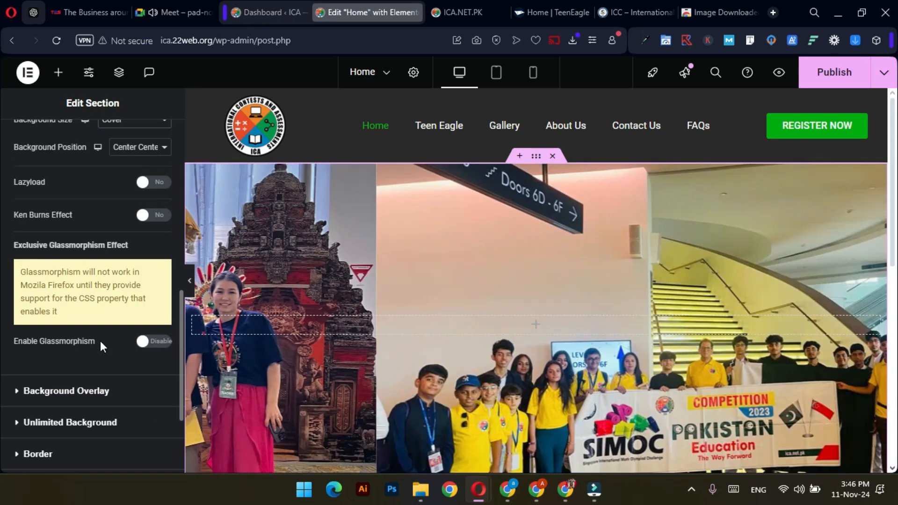
{"action": "scroll", "coordinate": [103, 377], "scroll_direction": "down", "scroll_amount": 1}
{"action": "scroll", "coordinate": [105, 379], "scroll_direction": "up", "scroll_amount": 8}
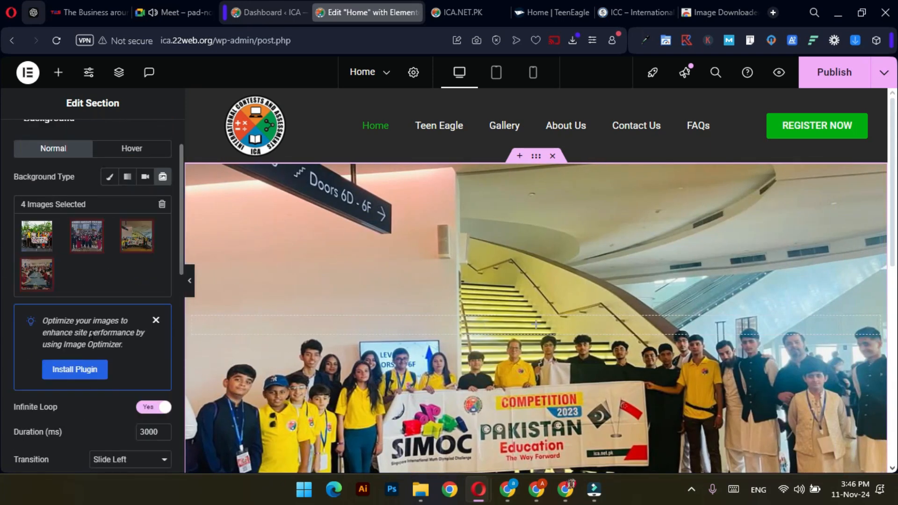
{"action": "left_click", "coordinate": [45, 141]}
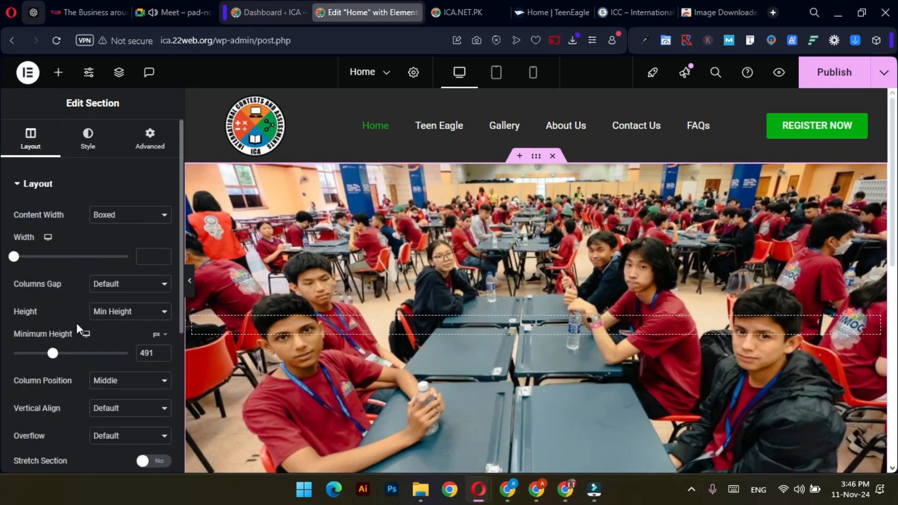
{"action": "scroll", "coordinate": [77, 323], "scroll_direction": "down", "scroll_amount": 2}
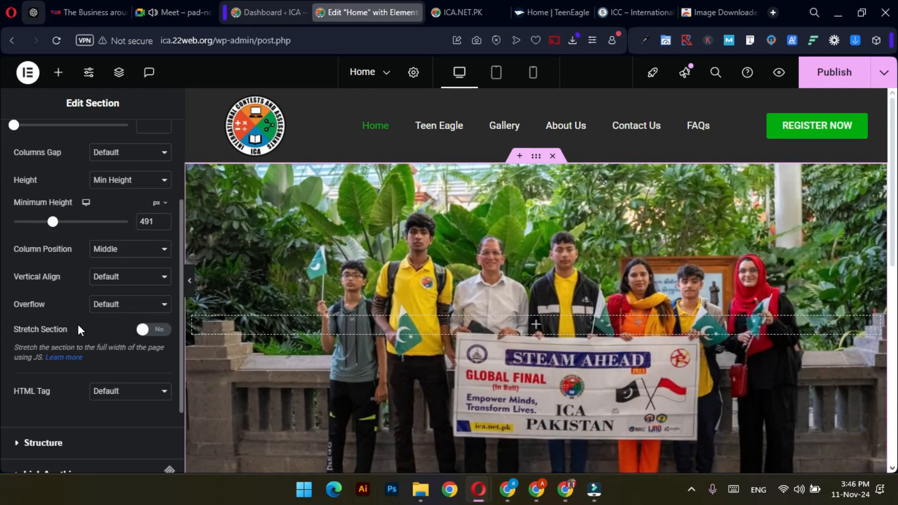
{"action": "scroll", "coordinate": [78, 330], "scroll_direction": "down", "scroll_amount": 1}
{"action": "scroll", "coordinate": [80, 327], "scroll_direction": "up", "scroll_amount": 3}
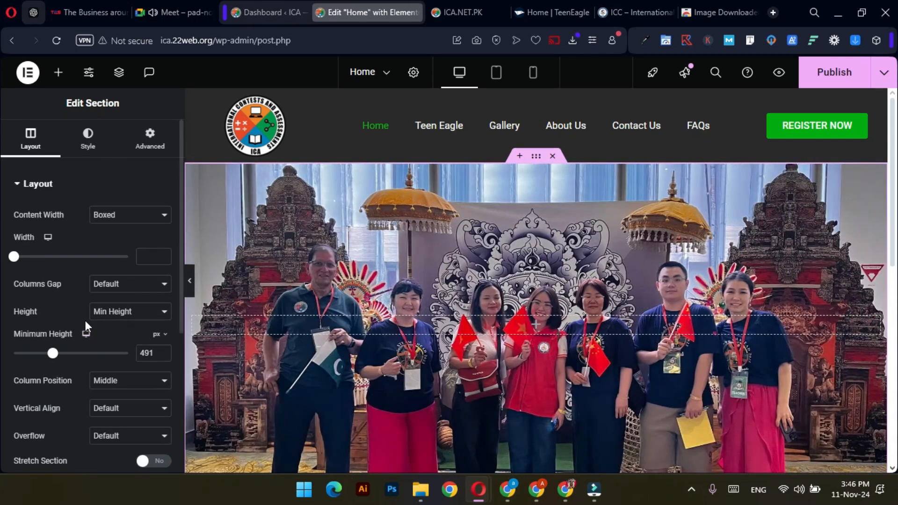
{"action": "left_click", "coordinate": [88, 139]}
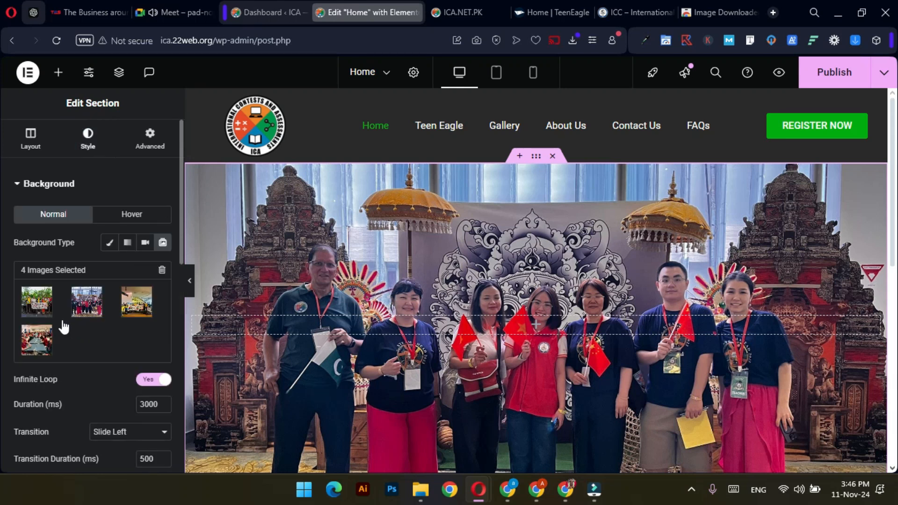
Step: Enable the Ken Burns effect with direction In for the slideshow and set its transition to Fade
{"action": "scroll", "coordinate": [64, 321], "scroll_direction": "down", "scroll_amount": 3}
{"action": "scroll", "coordinate": [69, 316], "scroll_direction": "down", "scroll_amount": 1}
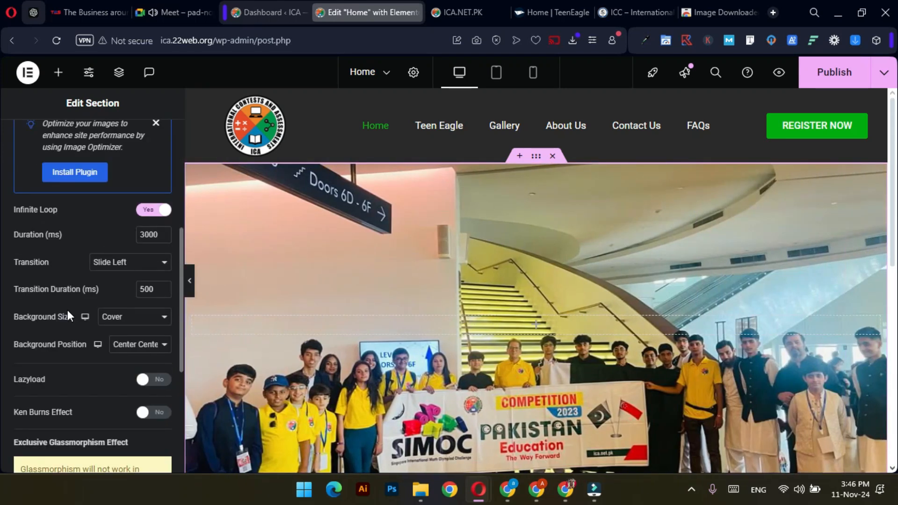
{"action": "scroll", "coordinate": [69, 311], "scroll_direction": "down", "scroll_amount": 1}
{"action": "left_click", "coordinate": [161, 346]}
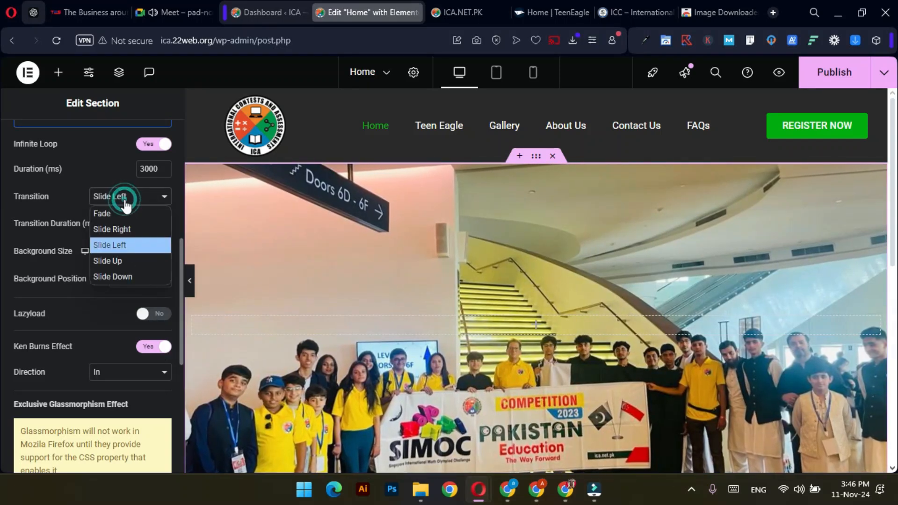
{"action": "left_click", "coordinate": [128, 218]}
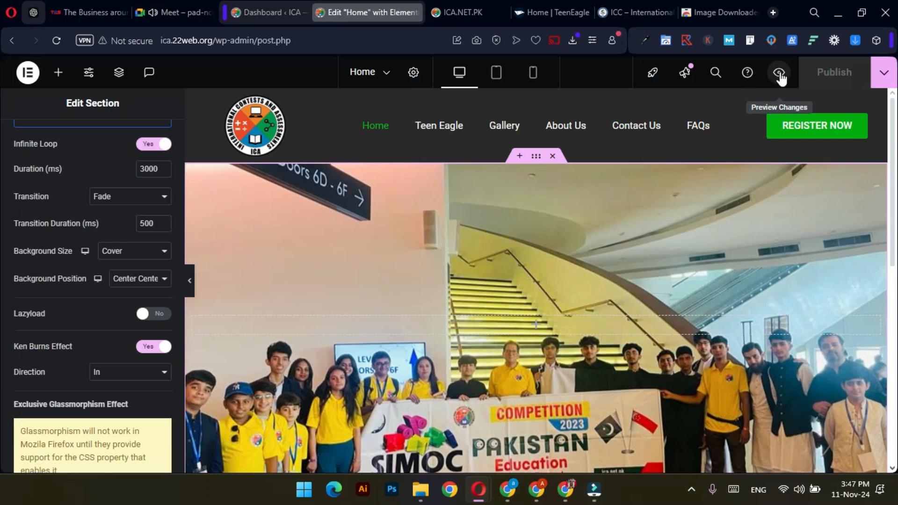
Step: Preview the home page and examine how the slideshow plays between the header and the Latest News ticker
{"action": "left_click", "coordinate": [779, 73]}
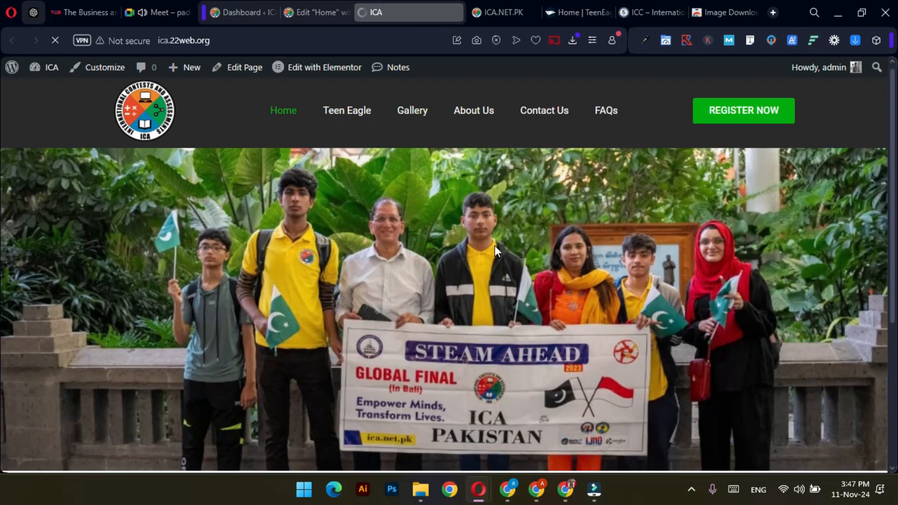
{"action": "scroll", "coordinate": [495, 247], "scroll_direction": "down", "scroll_amount": 4}
{"action": "scroll", "coordinate": [453, 244], "scroll_direction": "up", "scroll_amount": 4}
{"action": "scroll", "coordinate": [453, 244], "scroll_direction": "down", "scroll_amount": 4}
{"action": "scroll", "coordinate": [453, 240], "scroll_direction": "up", "scroll_amount": 5}
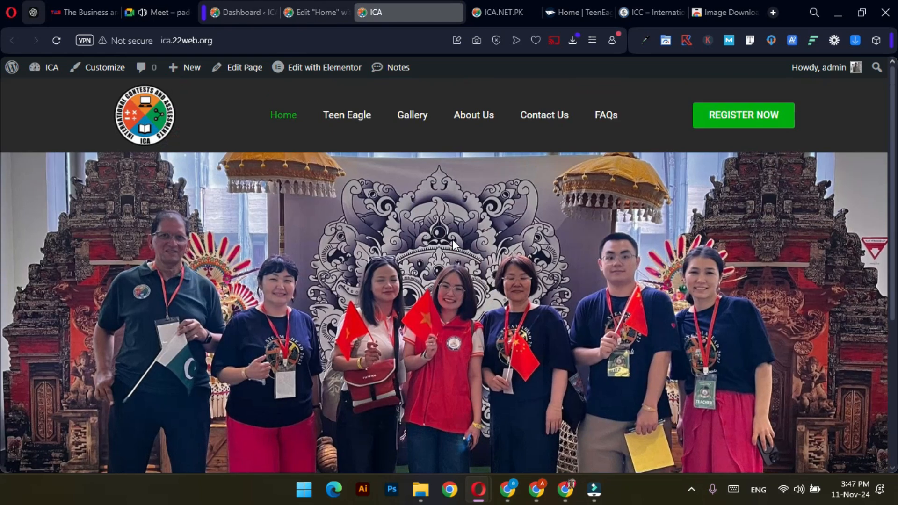
{"action": "scroll", "coordinate": [453, 240], "scroll_direction": "down", "scroll_amount": 4}
{"action": "scroll", "coordinate": [453, 239], "scroll_direction": "up", "scroll_amount": 4}
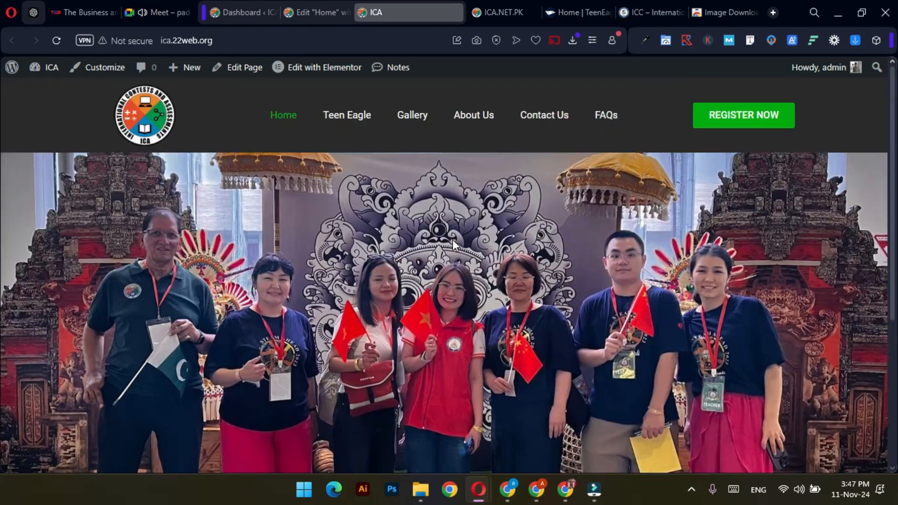
{"action": "scroll", "coordinate": [453, 240], "scroll_direction": "down", "scroll_amount": 4}
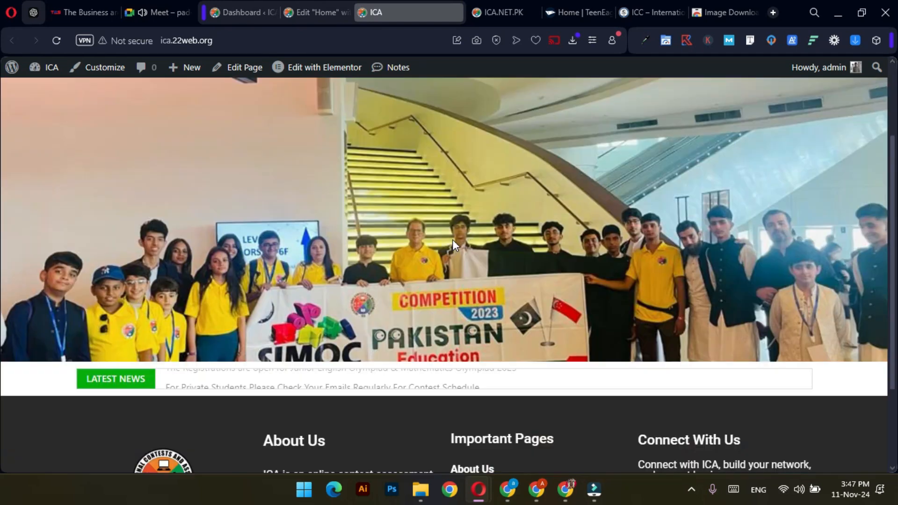
{"action": "scroll", "coordinate": [453, 240], "scroll_direction": "up", "scroll_amount": 4}
{"action": "scroll", "coordinate": [453, 240], "scroll_direction": "down", "scroll_amount": 3}
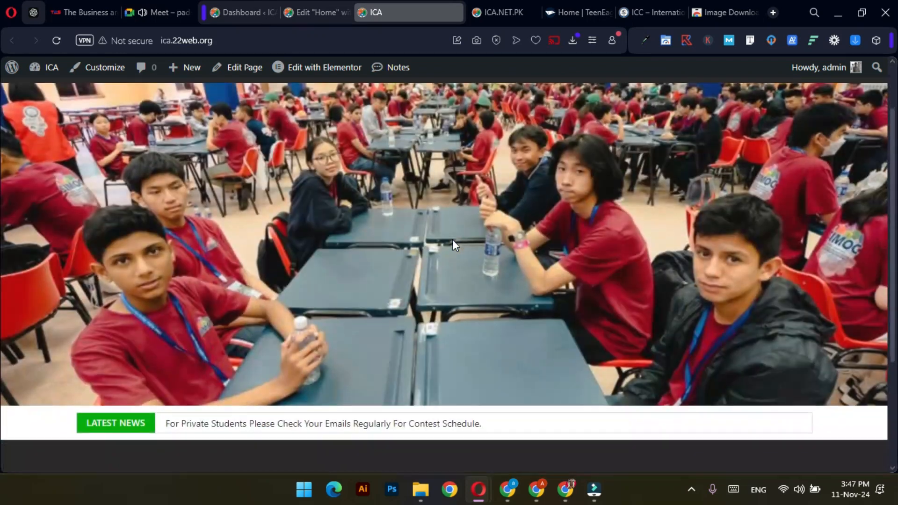
{"action": "scroll", "coordinate": [452, 240], "scroll_direction": "up", "scroll_amount": 4}
{"action": "scroll", "coordinate": [481, 214], "scroll_direction": "down", "scroll_amount": 5}
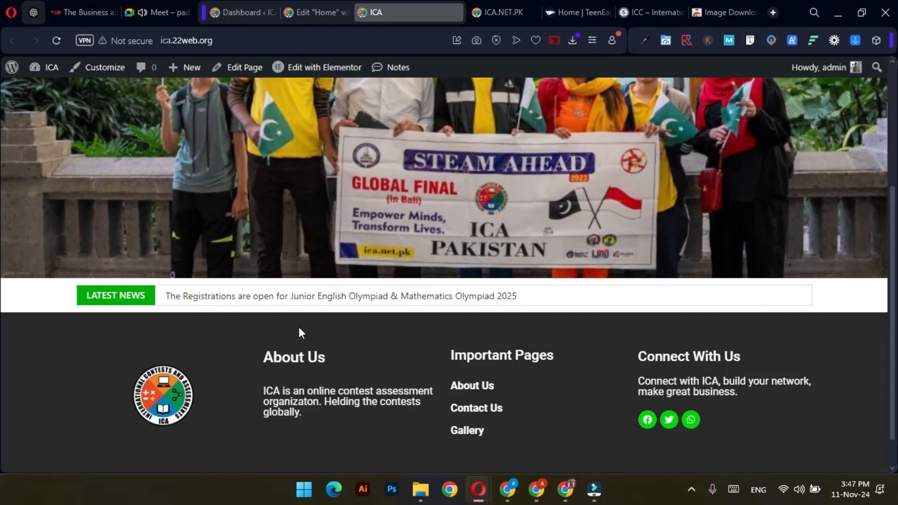
{"action": "scroll", "coordinate": [472, 302], "scroll_direction": "up", "scroll_amount": 5}
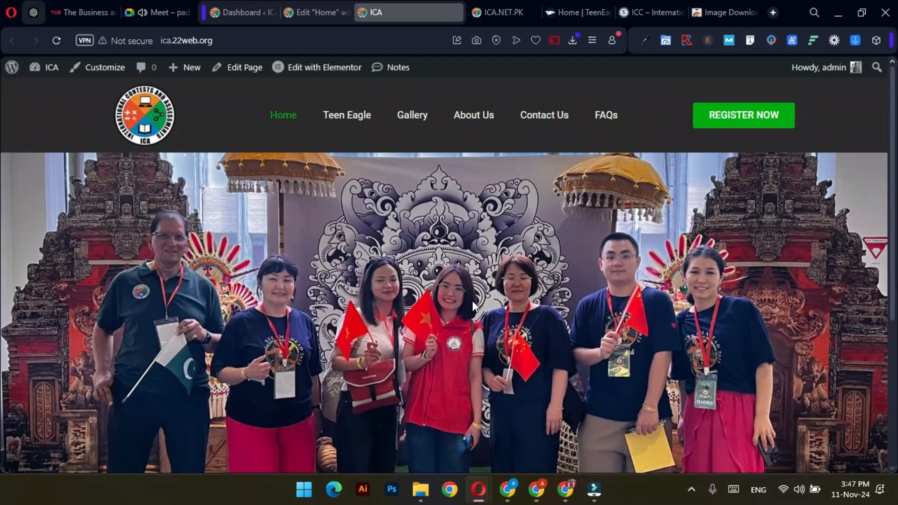
{"action": "scroll", "coordinate": [474, 286], "scroll_direction": "down", "scroll_amount": 3}
{"action": "scroll", "coordinate": [475, 282], "scroll_direction": "up", "scroll_amount": 3}
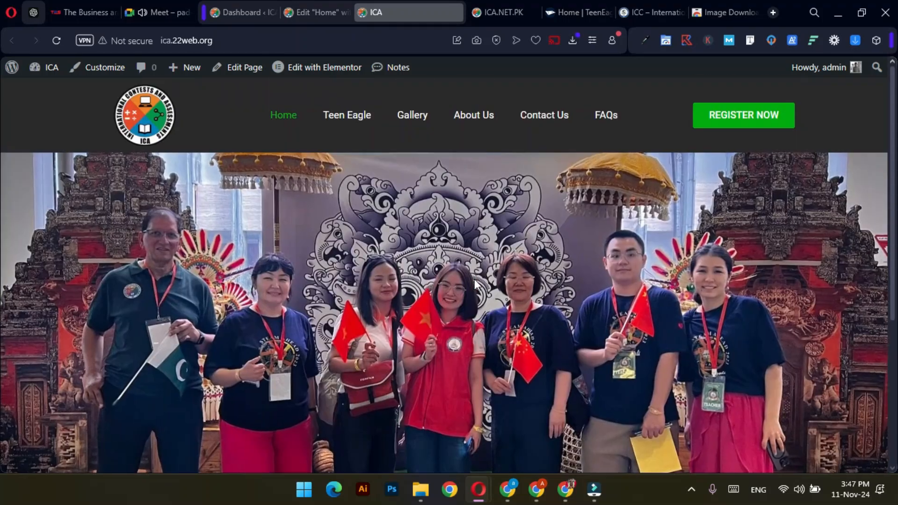
{"action": "scroll", "coordinate": [474, 282], "scroll_direction": "down", "scroll_amount": 3}
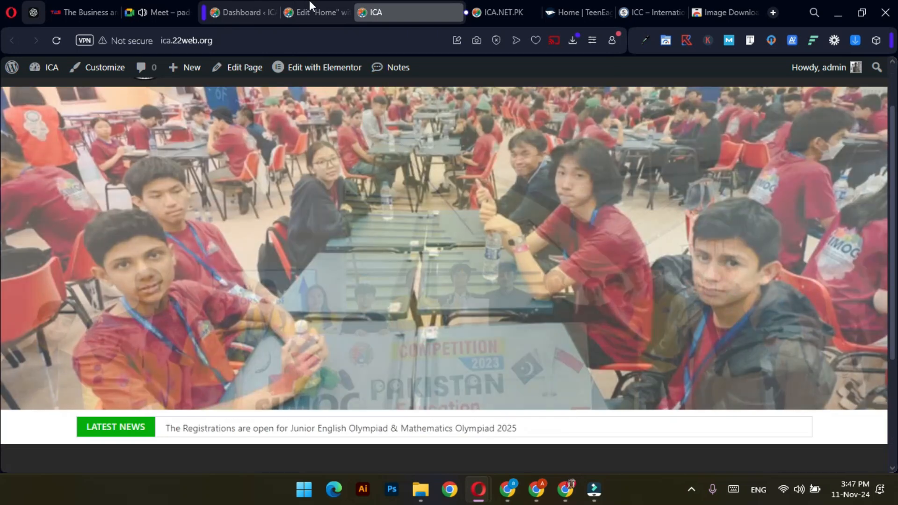
Step: Return to the Elementor editor and set the slideshow section's minimum height to 541 px and its vertical align to Middle
{"action": "left_click", "coordinate": [310, 11]}
{"action": "scroll", "coordinate": [89, 276], "scroll_direction": "up", "scroll_amount": 7}
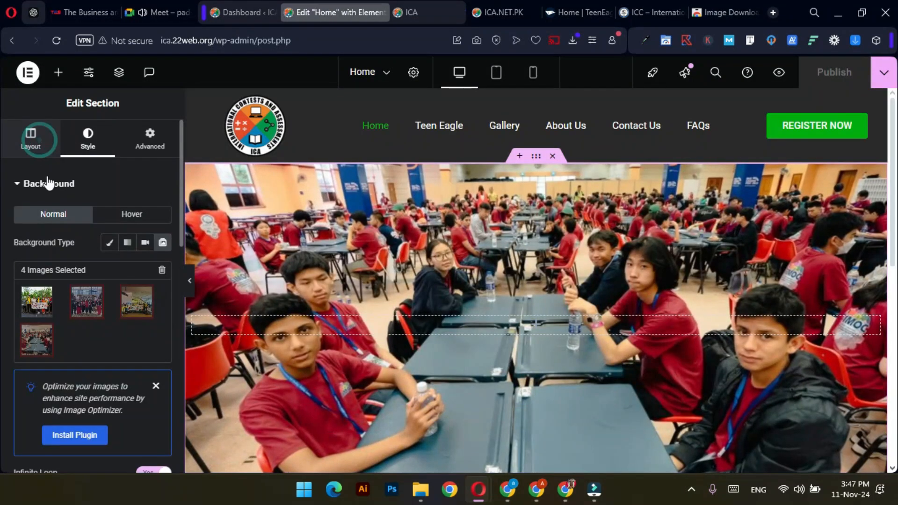
{"action": "left_click", "coordinate": [31, 140]}
{"action": "left_click_drag", "start_coordinate": [53, 354], "coordinate": [57, 355]}
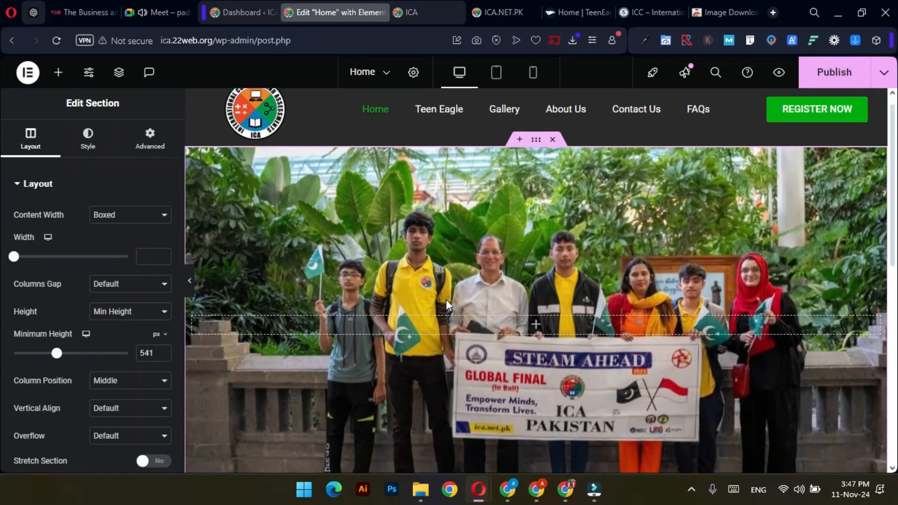
{"action": "scroll", "coordinate": [446, 300], "scroll_direction": "down", "scroll_amount": 2}
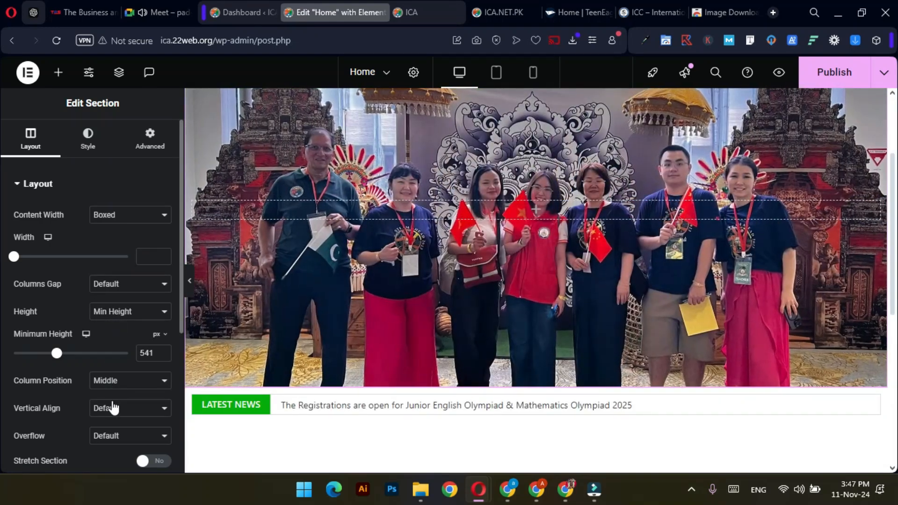
{"action": "left_click", "coordinate": [112, 407]}
{"action": "left_click", "coordinate": [125, 328]}
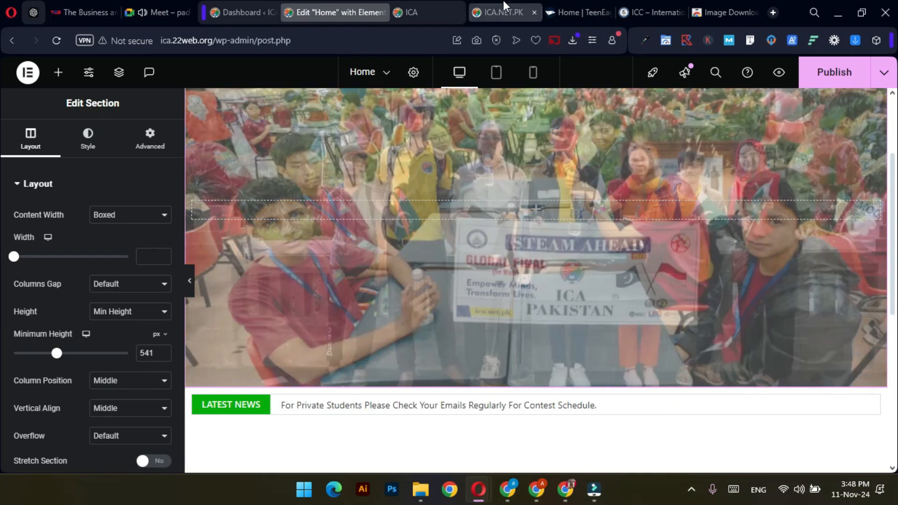
Step: Copy the "IN COLLABORATION WITH SIMCC (SINGAPORE)..." tagline from the ICA.NET.PK home page and return to the Elementor editor
{"action": "left_click", "coordinate": [504, 9]}
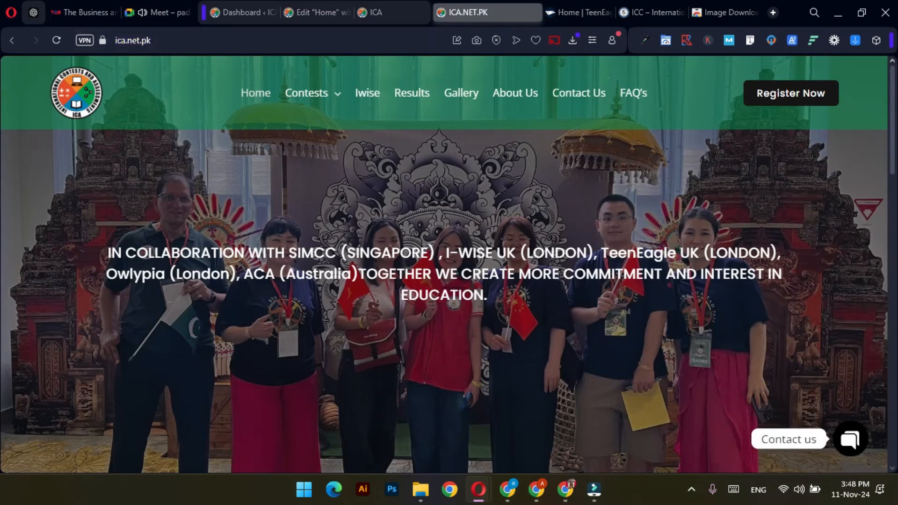
{"action": "triple_click", "coordinate": [454, 274]}
{"action": "key", "text": "ctrl+c"}
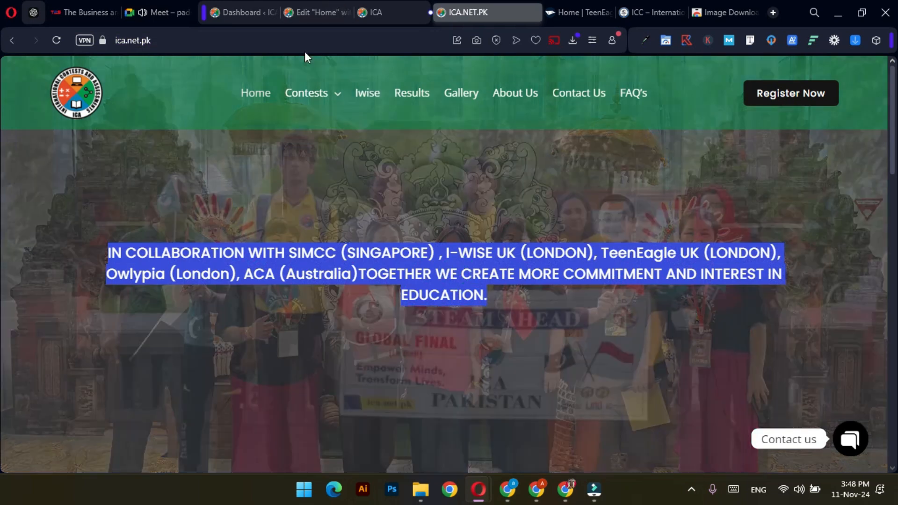
{"action": "left_click", "coordinate": [310, 13]}
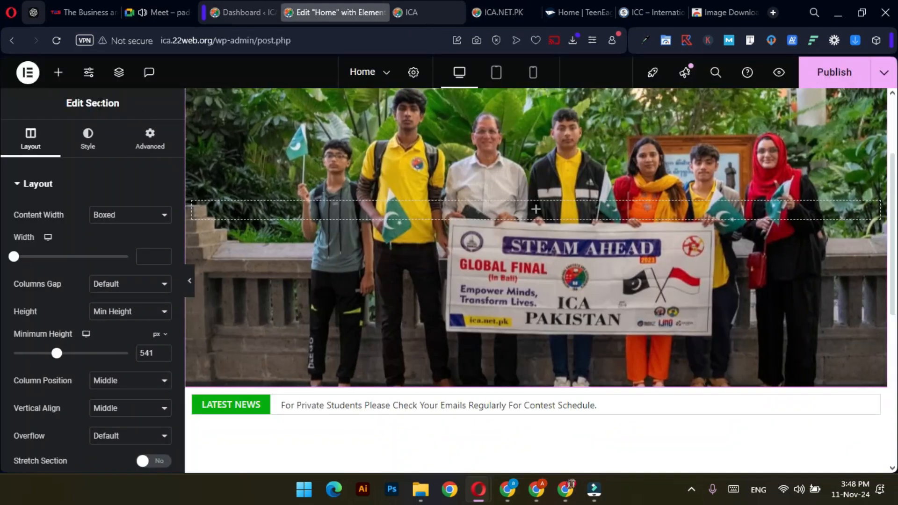
{"action": "left_click", "coordinate": [58, 73]}
{"action": "left_click", "coordinate": [57, 318]}
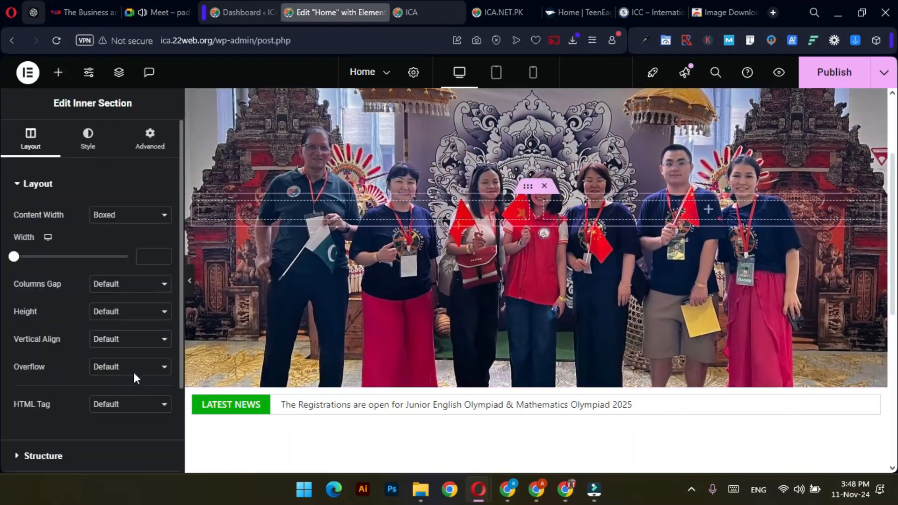
{"action": "scroll", "coordinate": [444, 419], "scroll_direction": "down", "scroll_amount": 1}
{"action": "scroll", "coordinate": [462, 274], "scroll_direction": "down", "scroll_amount": 4}
{"action": "scroll", "coordinate": [457, 263], "scroll_direction": "up", "scroll_amount": 4}
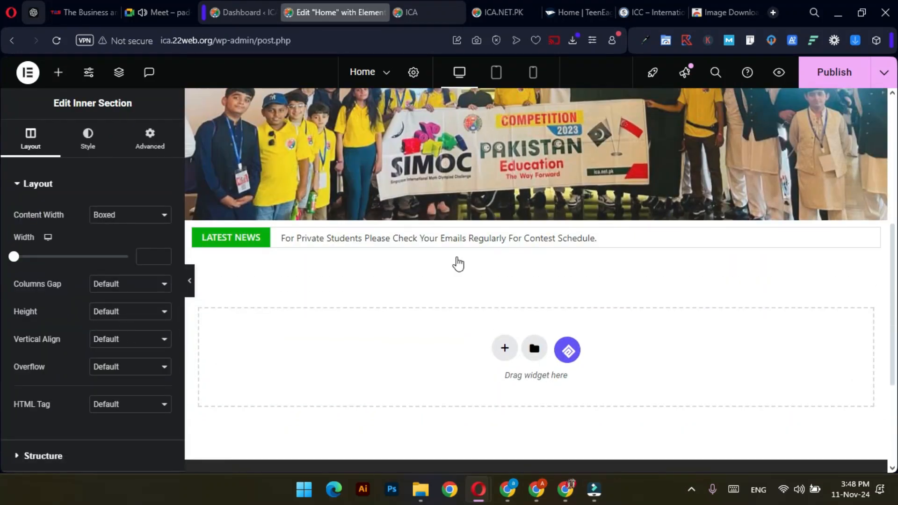
{"action": "left_click", "coordinate": [544, 187]}
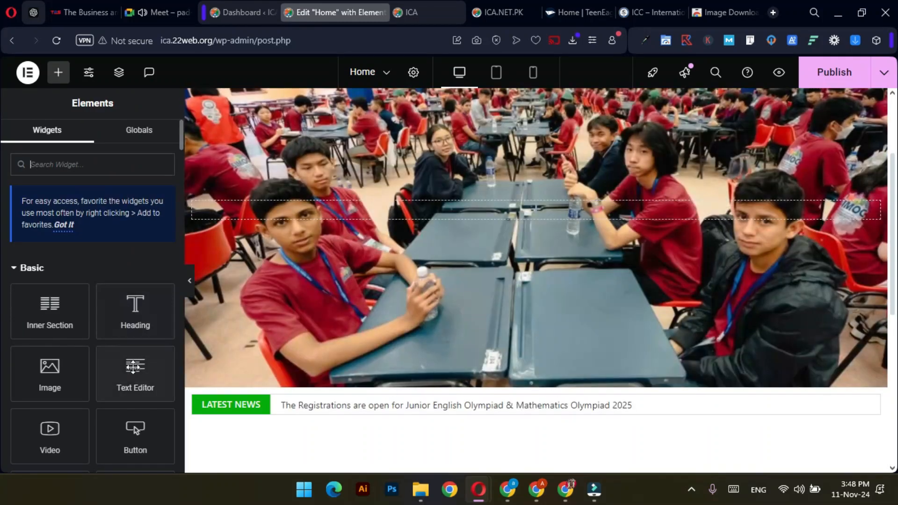
Step: Add a Text Editor widget to the slideshow section and replace its placeholder text with the copied tagline
{"action": "left_click_drag", "start_coordinate": [135, 372], "coordinate": [506, 206]}
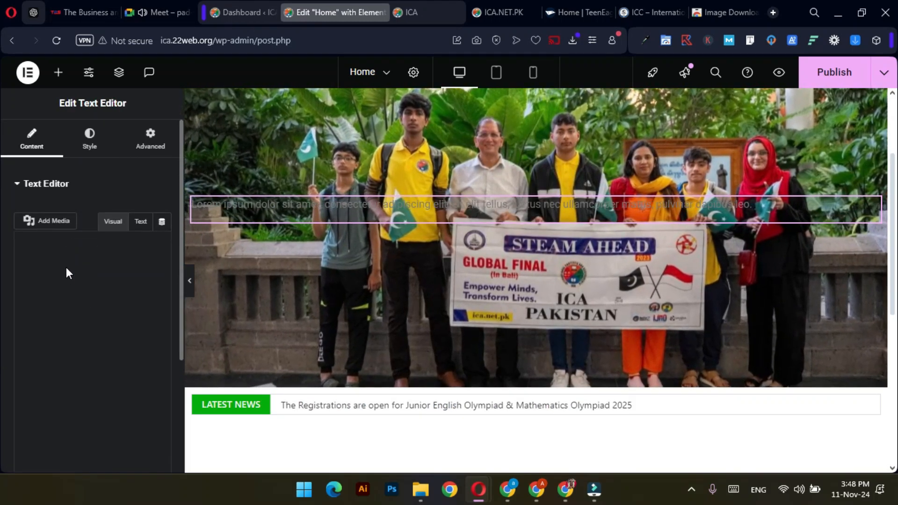
{"action": "key", "text": "ctrl+a"}
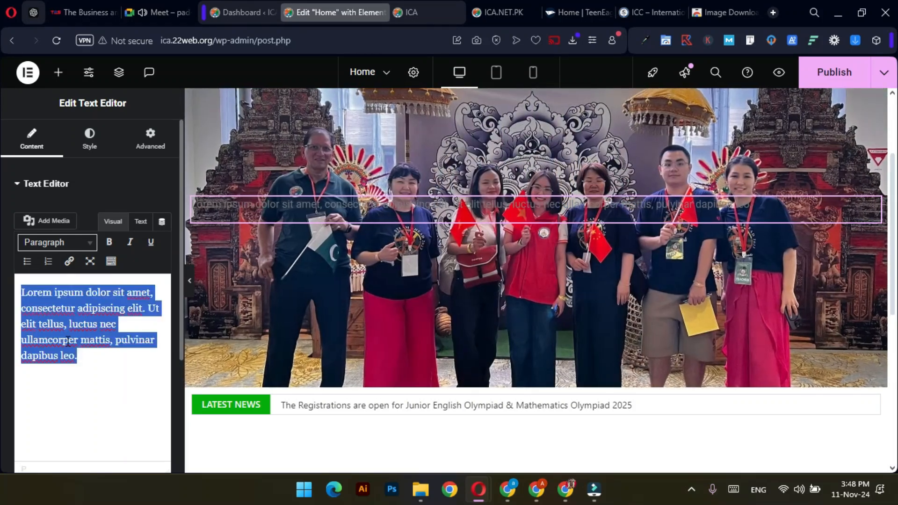
{"action": "right_click", "coordinate": [69, 341]}
{"action": "left_click", "coordinate": [105, 129]}
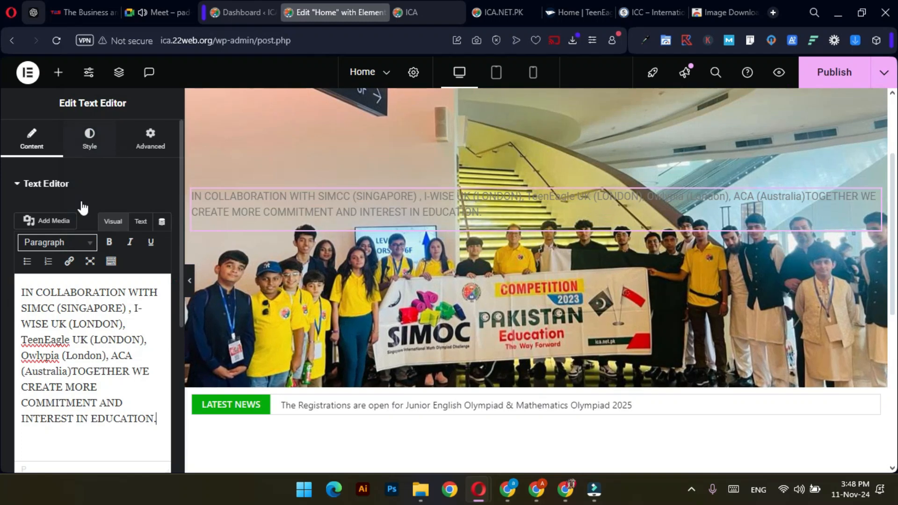
Step: Center the tagline text and set its text color to white
{"action": "scroll", "coordinate": [88, 331], "scroll_direction": "down", "scroll_amount": 1}
{"action": "scroll", "coordinate": [88, 434], "scroll_direction": "down", "scroll_amount": 3}
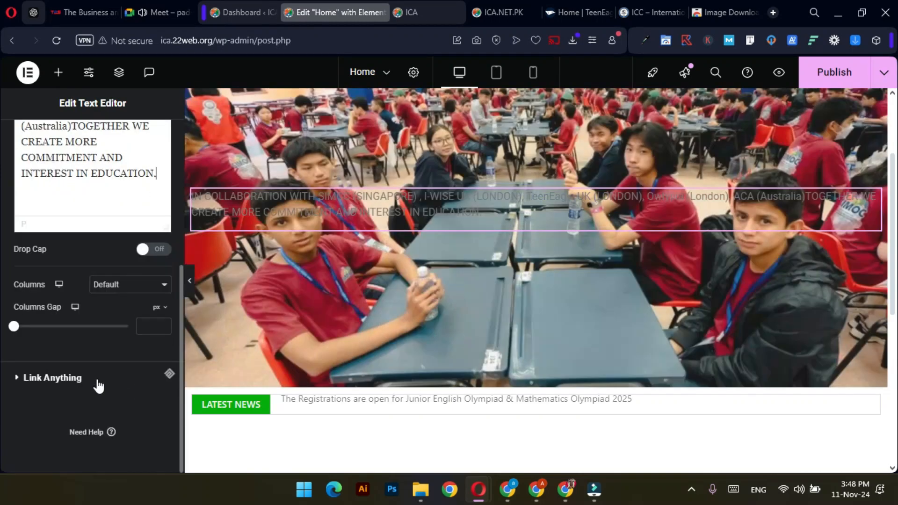
{"action": "scroll", "coordinate": [95, 255], "scroll_direction": "up", "scroll_amount": 4}
{"action": "scroll", "coordinate": [81, 157], "scroll_direction": "up", "scroll_amount": 1}
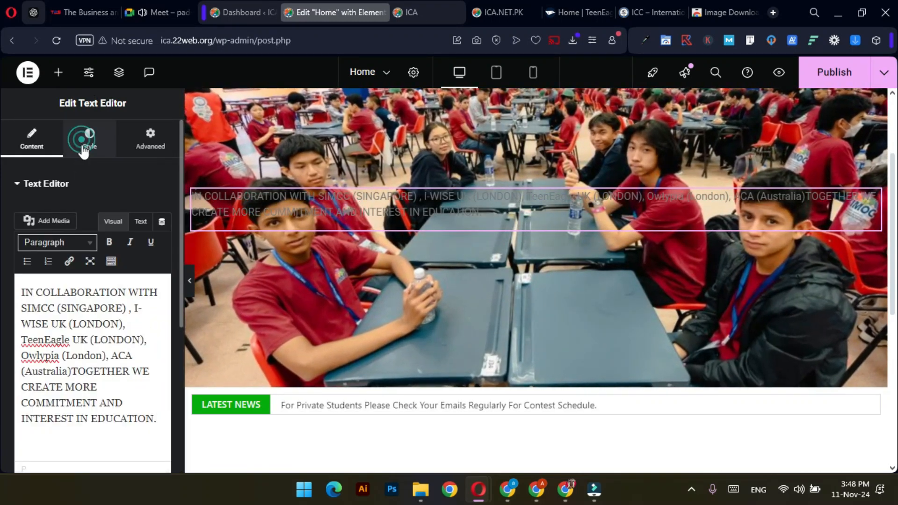
{"action": "left_click", "coordinate": [84, 140]}
{"action": "left_click", "coordinate": [127, 215]}
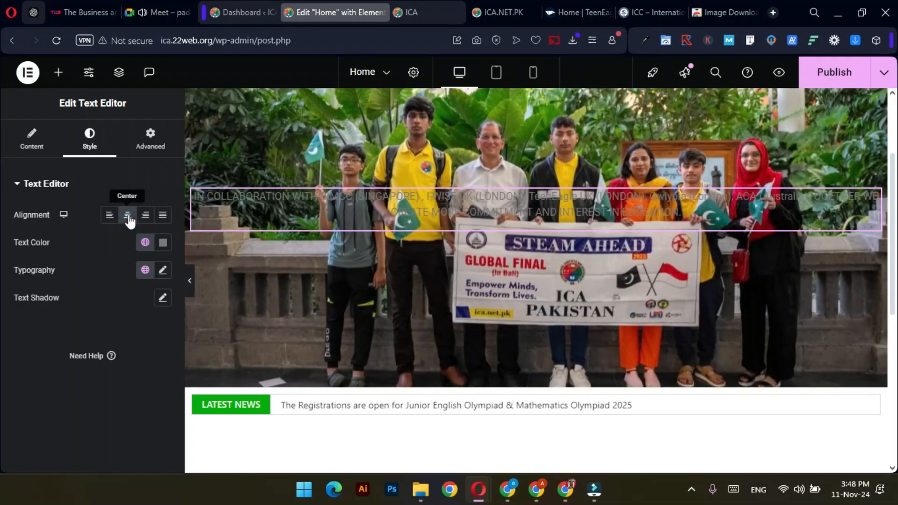
{"action": "left_click", "coordinate": [162, 243]}
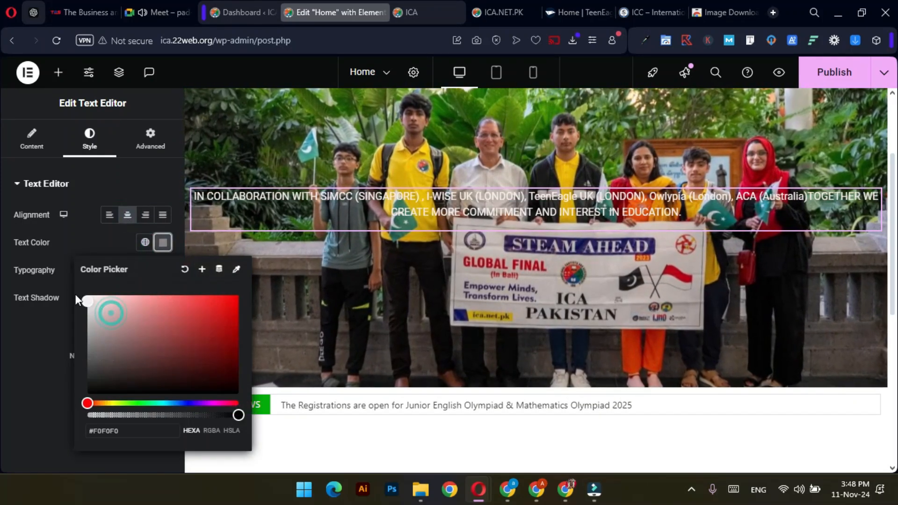
{"action": "left_click_drag", "start_coordinate": [75, 299], "coordinate": [67, 288]}
{"action": "left_click", "coordinate": [46, 349]}
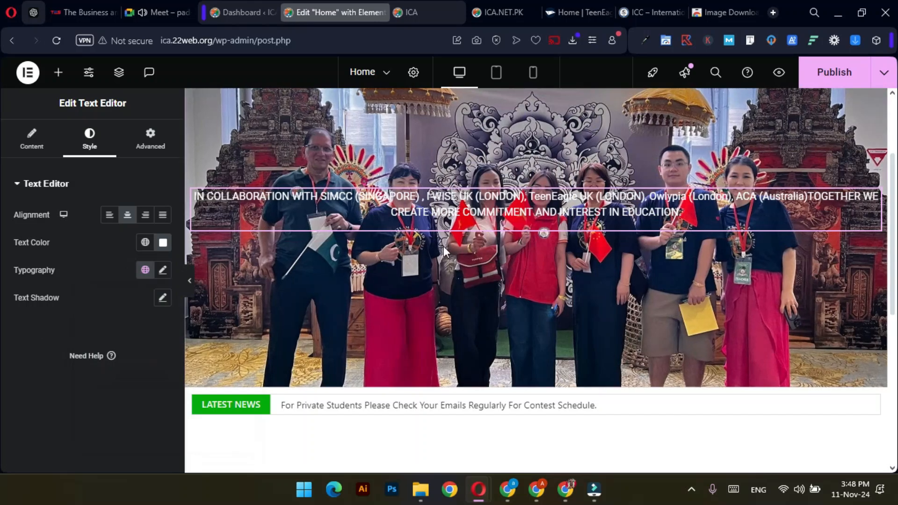
Step: Give the column holding the tagline a classic background in green #2A8A02
{"action": "scroll", "coordinate": [443, 249], "scroll_direction": "up", "scroll_amount": 3}
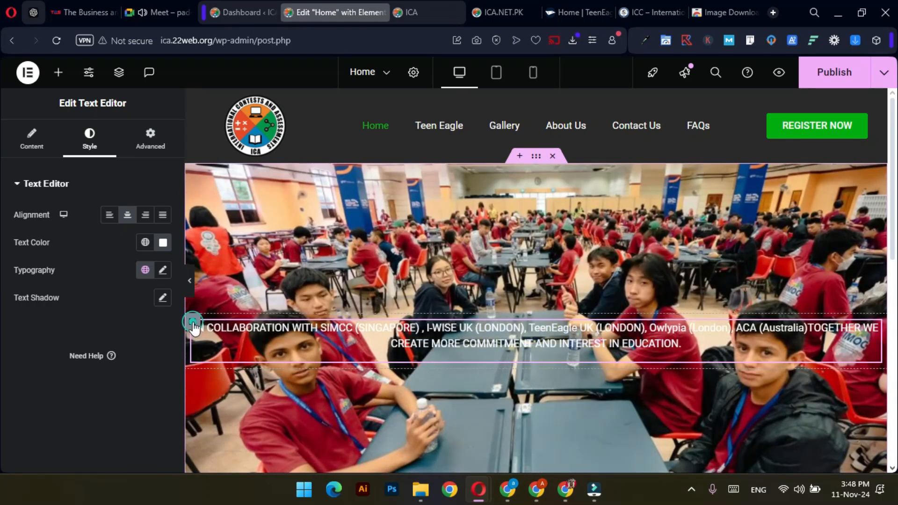
{"action": "left_click", "coordinate": [192, 323]}
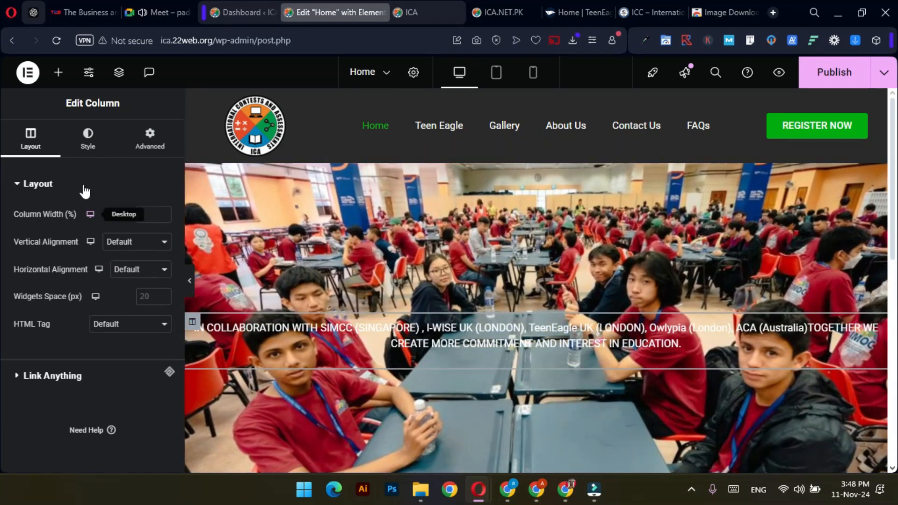
{"action": "left_click", "coordinate": [87, 138]}
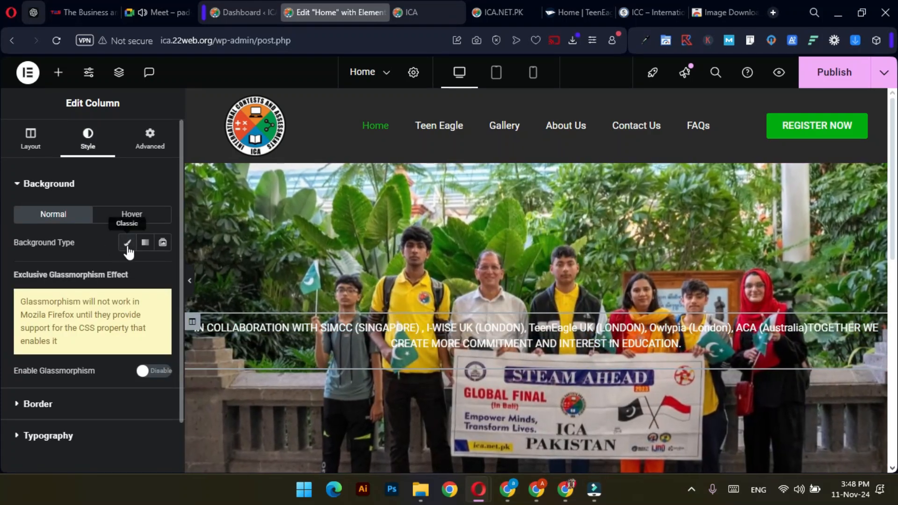
{"action": "left_click", "coordinate": [126, 242]}
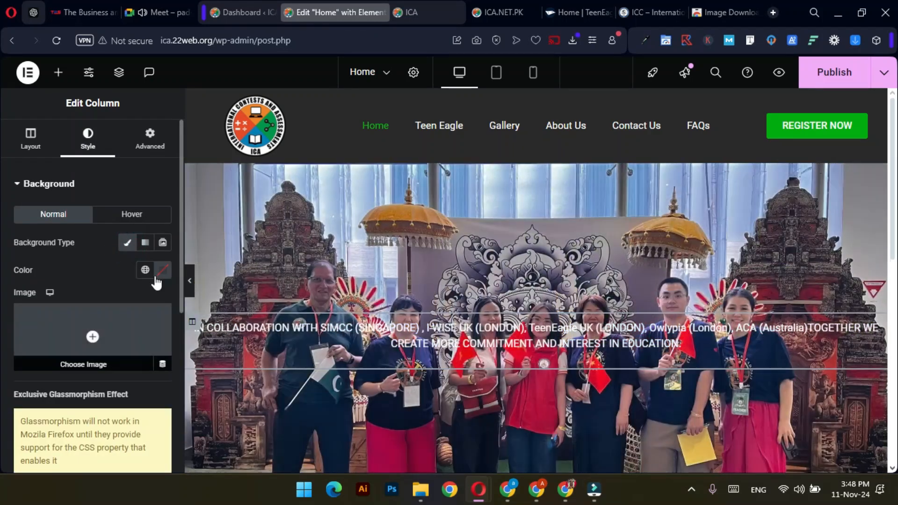
{"action": "left_click", "coordinate": [162, 270]}
{"action": "left_click", "coordinate": [130, 209]}
{"action": "left_click_drag", "start_coordinate": [171, 146], "coordinate": [236, 146]}
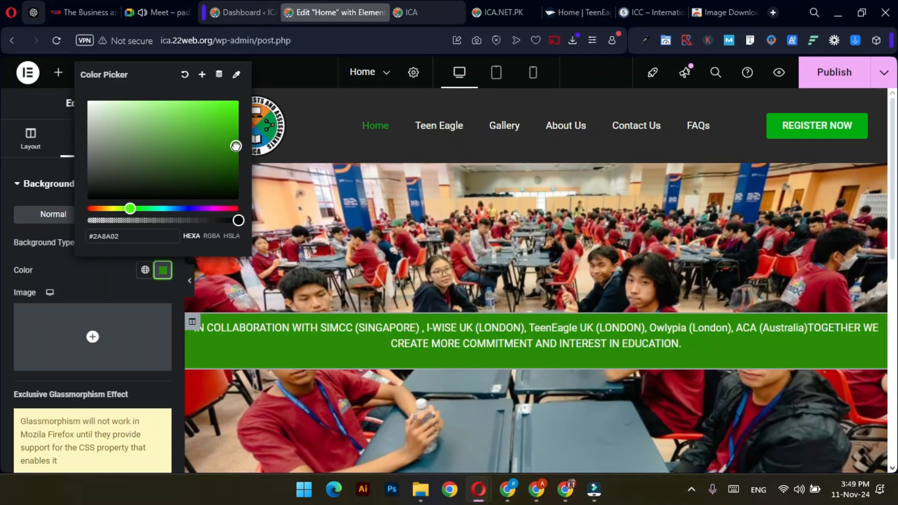
{"action": "left_click", "coordinate": [49, 256]}
Step: Preview the banner at full width and set the tagline column's border radius to 10 px on all corners
{"action": "scroll", "coordinate": [70, 271], "scroll_direction": "down", "scroll_amount": 5}
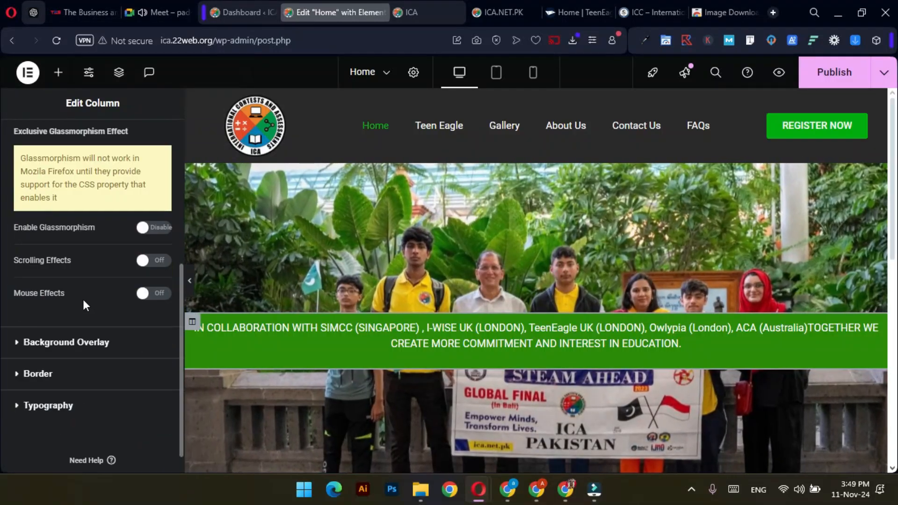
{"action": "scroll", "coordinate": [84, 304], "scroll_direction": "down", "scroll_amount": 1}
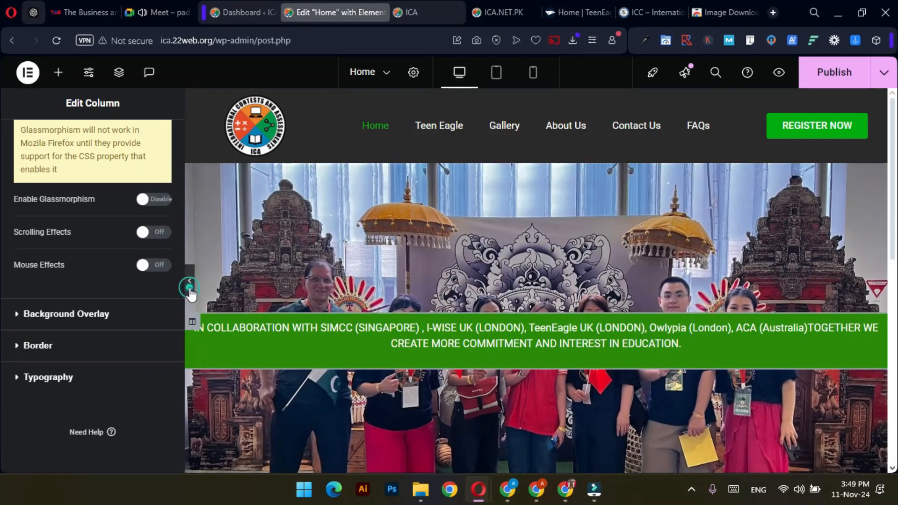
{"action": "left_click", "coordinate": [189, 288]}
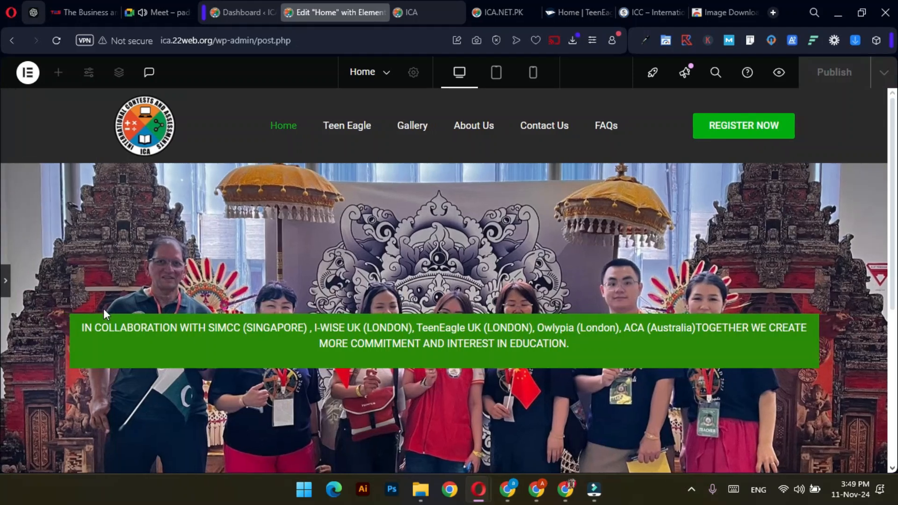
{"action": "scroll", "coordinate": [393, 295], "scroll_direction": "down", "scroll_amount": 3}
{"action": "scroll", "coordinate": [403, 299], "scroll_direction": "up", "scroll_amount": 3}
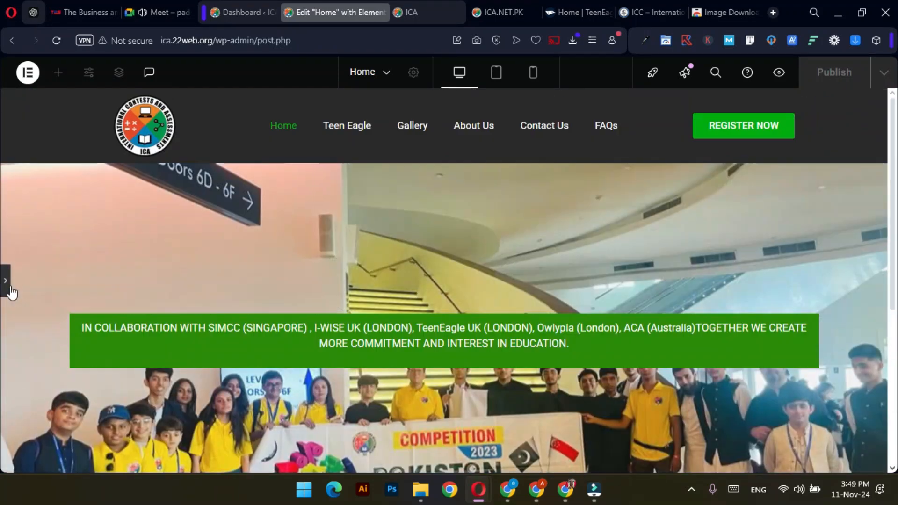
{"action": "left_click", "coordinate": [5, 281]}
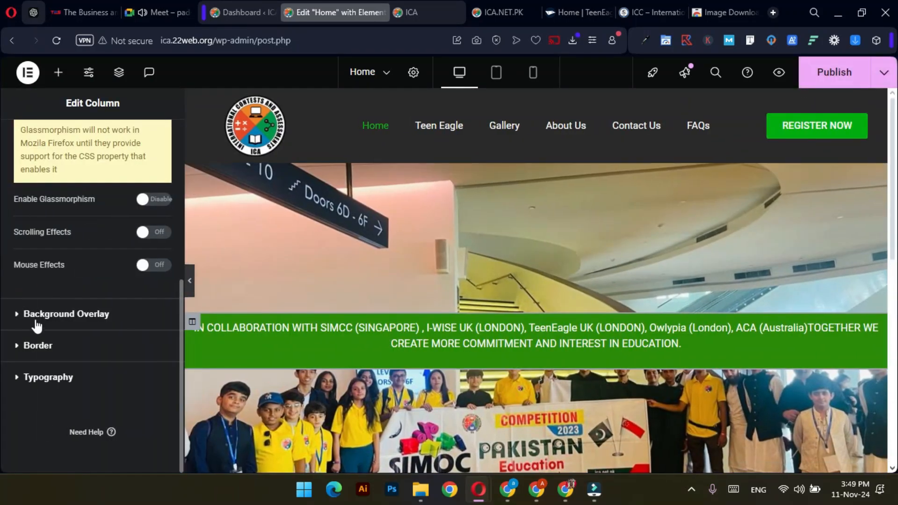
{"action": "left_click", "coordinate": [20, 346]}
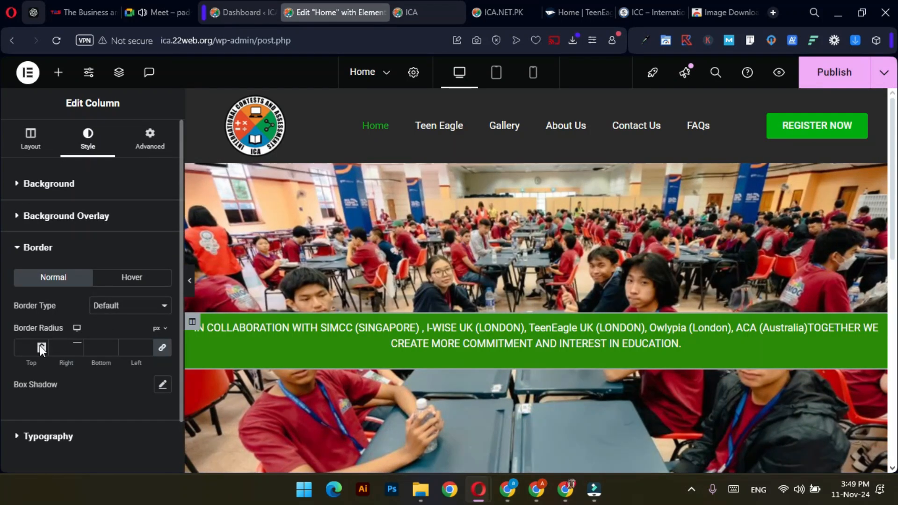
{"action": "left_click", "coordinate": [41, 346]}
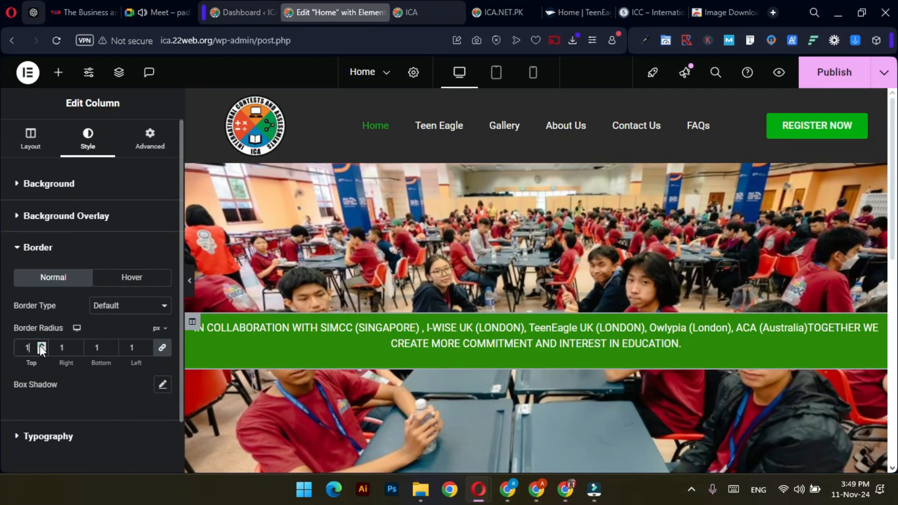
{"action": "left_click", "coordinate": [41, 347]}
{"action": "left_click", "coordinate": [41, 346]}
{"action": "left_click", "coordinate": [42, 347]}
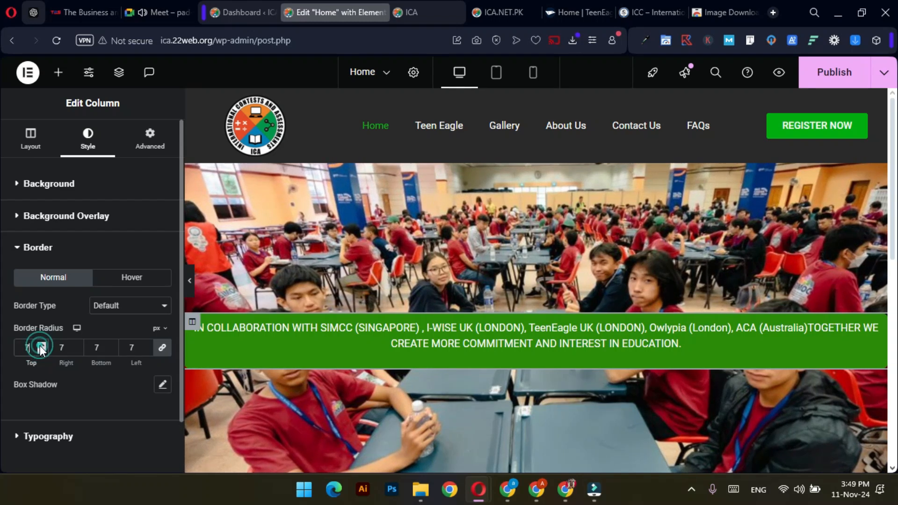
{"action": "left_click", "coordinate": [41, 347]}
{"action": "left_click", "coordinate": [41, 347]}
{"action": "left_click", "coordinate": [42, 347]}
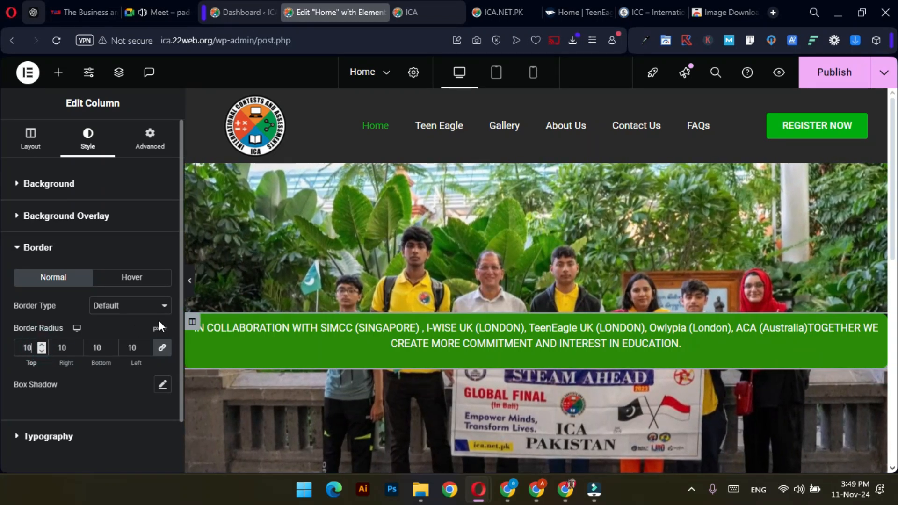
Step: Check the rounded tagline box at full width and make its green background semi-transparent with color #2A8A02B5
{"action": "left_click", "coordinate": [190, 282]}
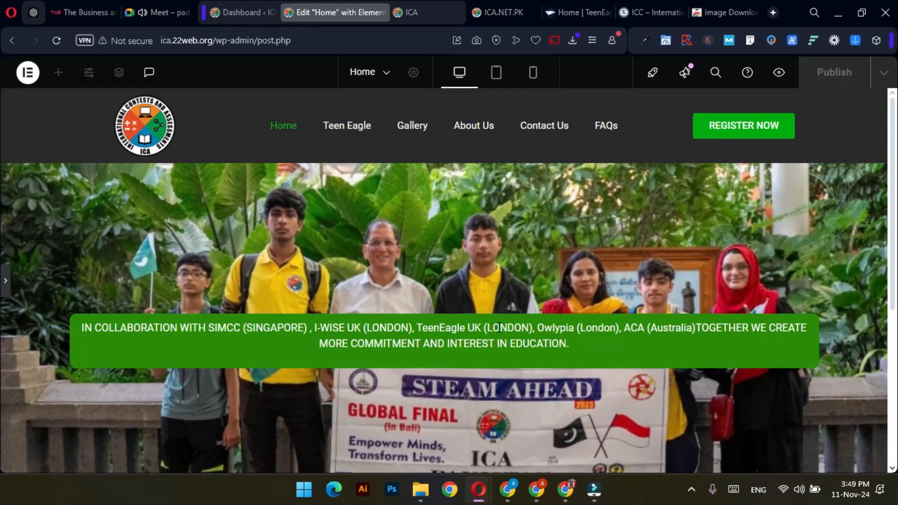
{"action": "scroll", "coordinate": [498, 328], "scroll_direction": "down", "scroll_amount": 3}
{"action": "scroll", "coordinate": [497, 327], "scroll_direction": "up", "scroll_amount": 3}
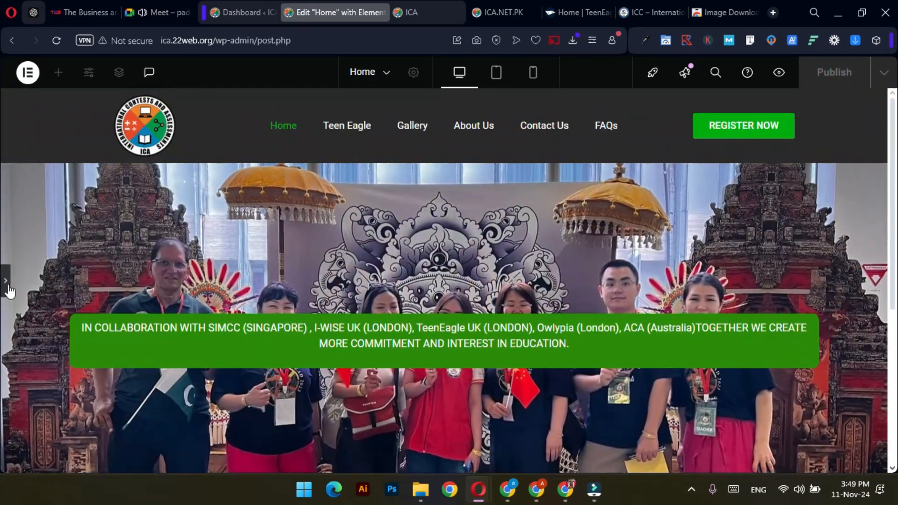
{"action": "left_click", "coordinate": [6, 283]}
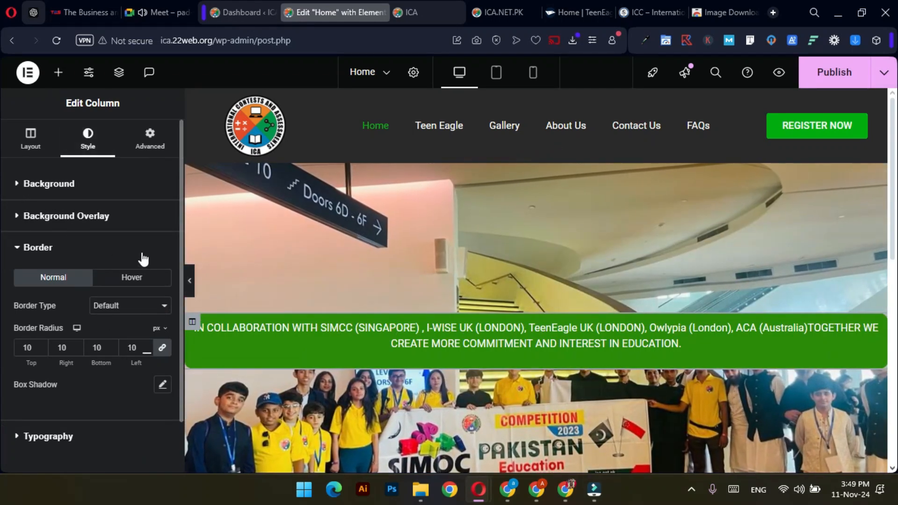
{"action": "left_click", "coordinate": [127, 184]}
{"action": "left_click", "coordinate": [159, 276]}
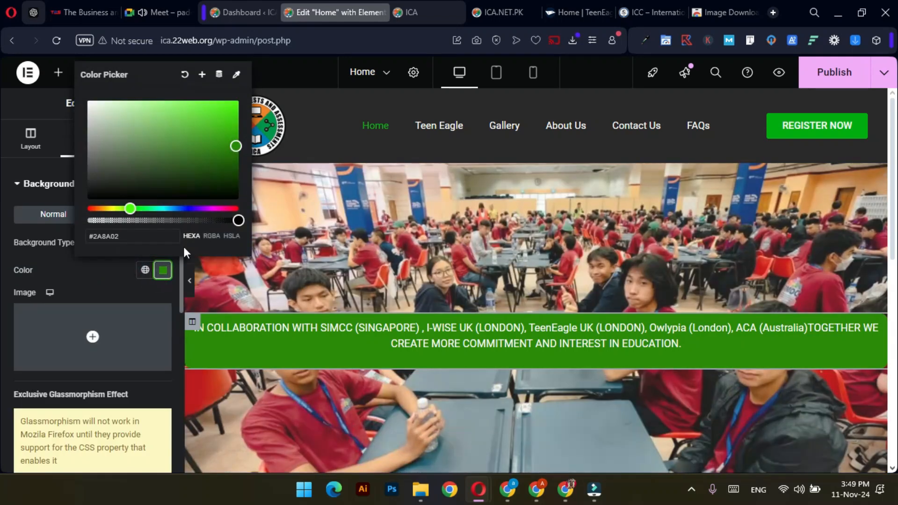
{"action": "left_click_drag", "start_coordinate": [238, 220], "coordinate": [221, 221]}
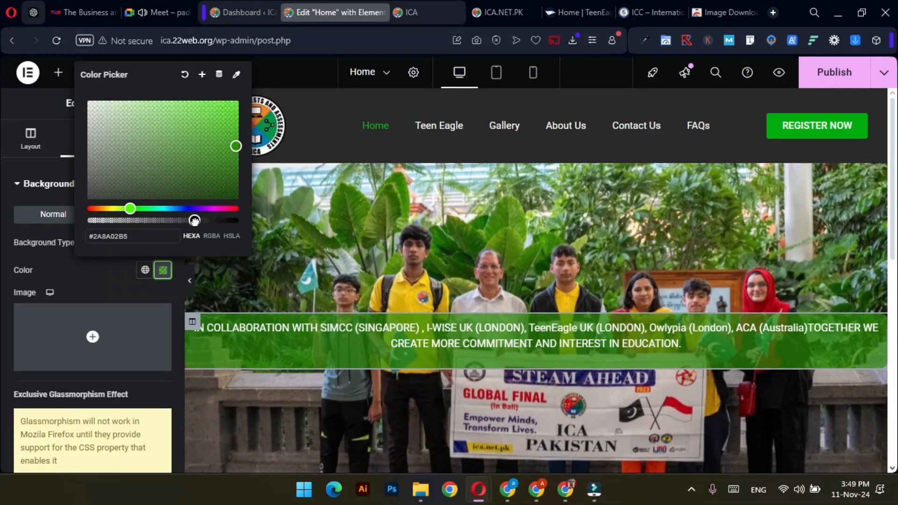
{"action": "left_click", "coordinate": [91, 279]}
Step: Try a classic dark background overlay in #222222 on the tagline column
{"action": "left_click", "coordinate": [42, 185]}
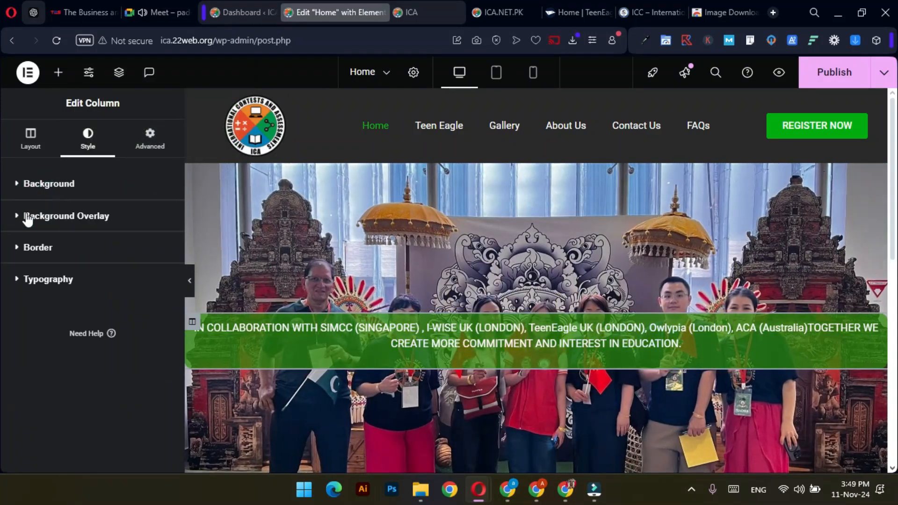
{"action": "left_click", "coordinate": [19, 220]}
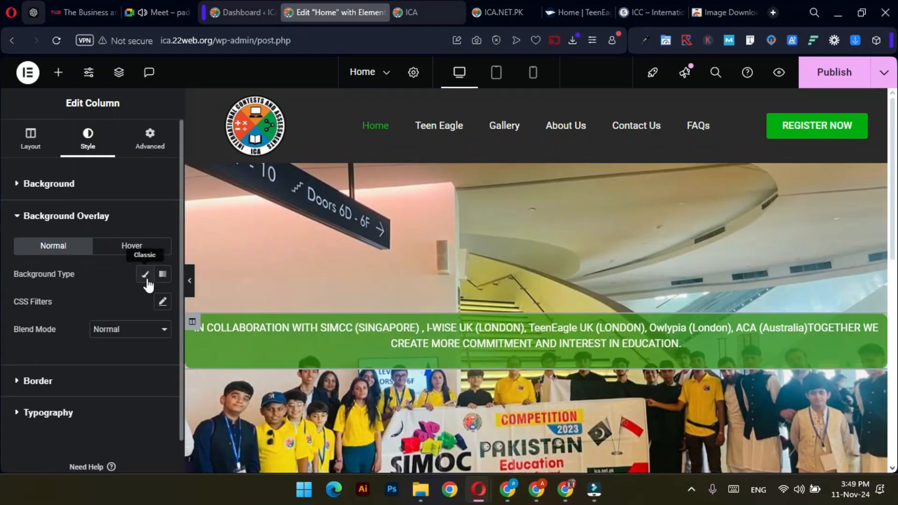
{"action": "left_click", "coordinate": [146, 275]}
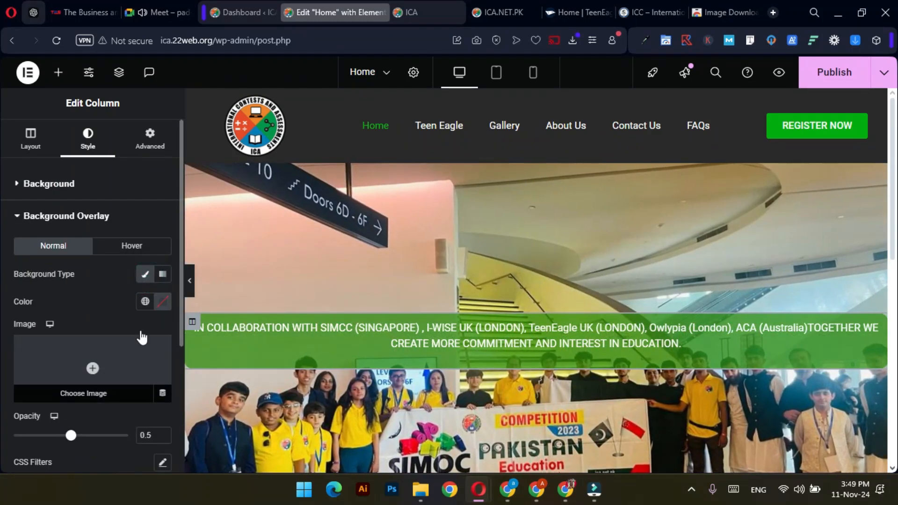
{"action": "left_click", "coordinate": [163, 301]}
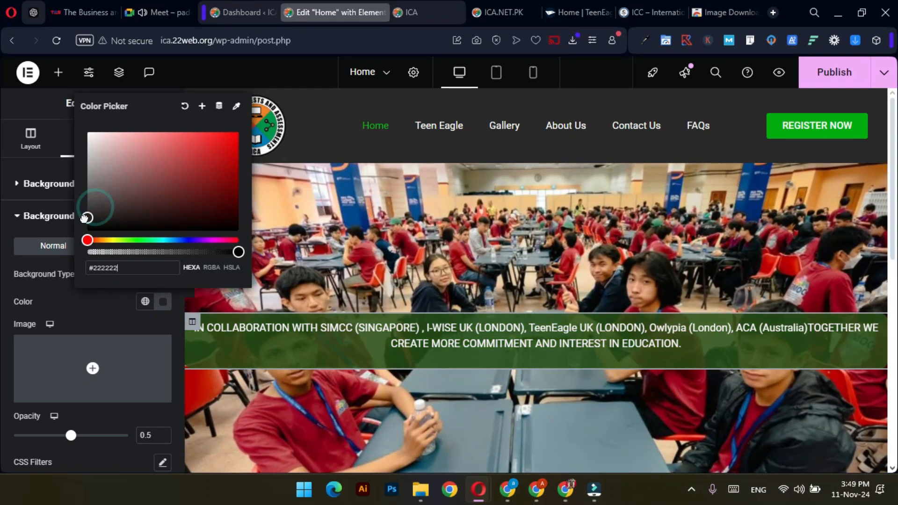
{"action": "left_click", "coordinate": [78, 299]}
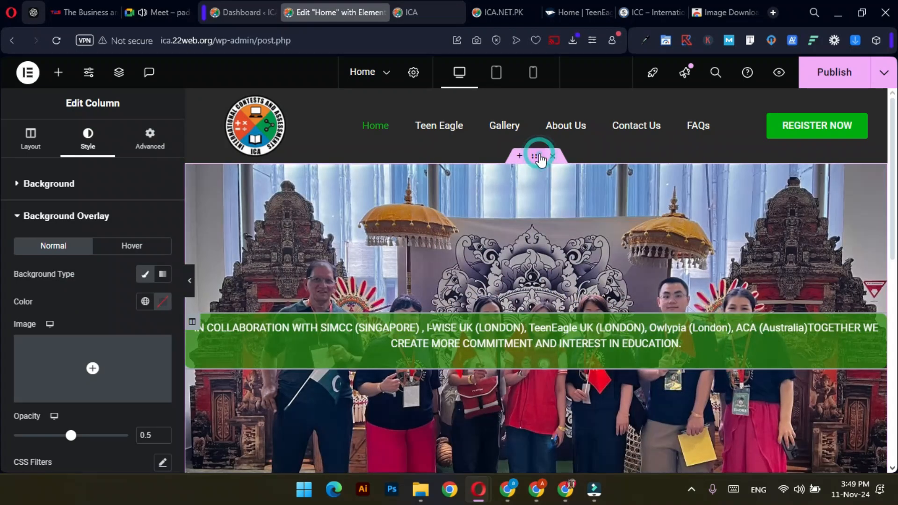
Step: Darken the hero section's slideshow with a classic background overlay in semi-transparent #1616169E and publish the page
{"action": "left_click", "coordinate": [537, 157]}
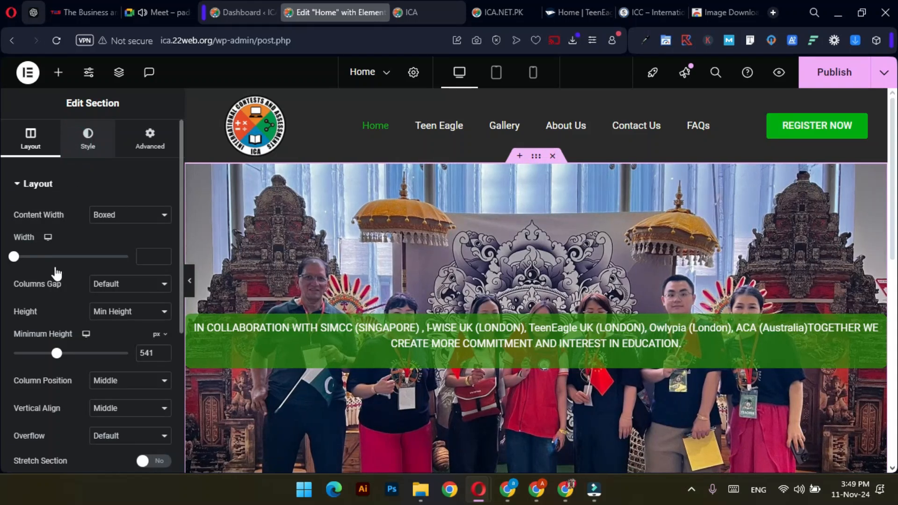
{"action": "left_click", "coordinate": [88, 138]}
{"action": "scroll", "coordinate": [69, 322], "scroll_direction": "down", "scroll_amount": 9}
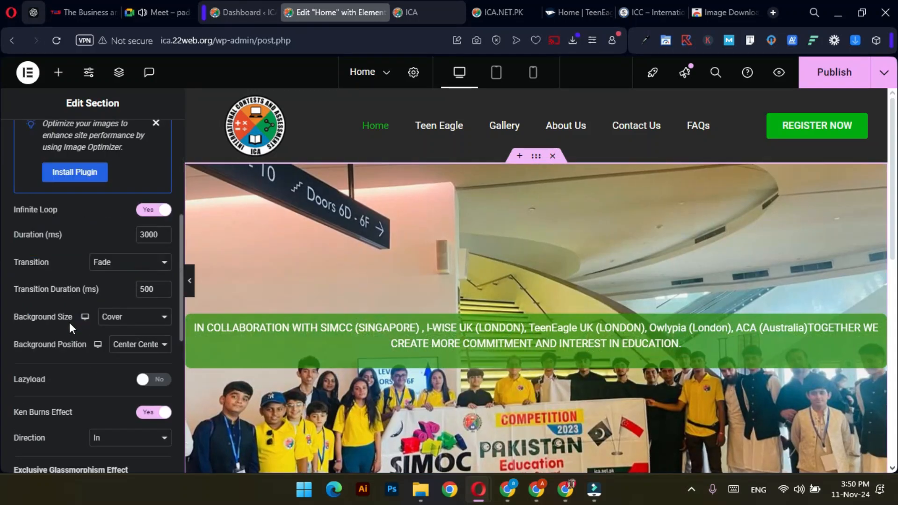
{"action": "scroll", "coordinate": [80, 245], "scroll_direction": "up", "scroll_amount": 1}
{"action": "scroll", "coordinate": [80, 241], "scroll_direction": "down", "scroll_amount": 6}
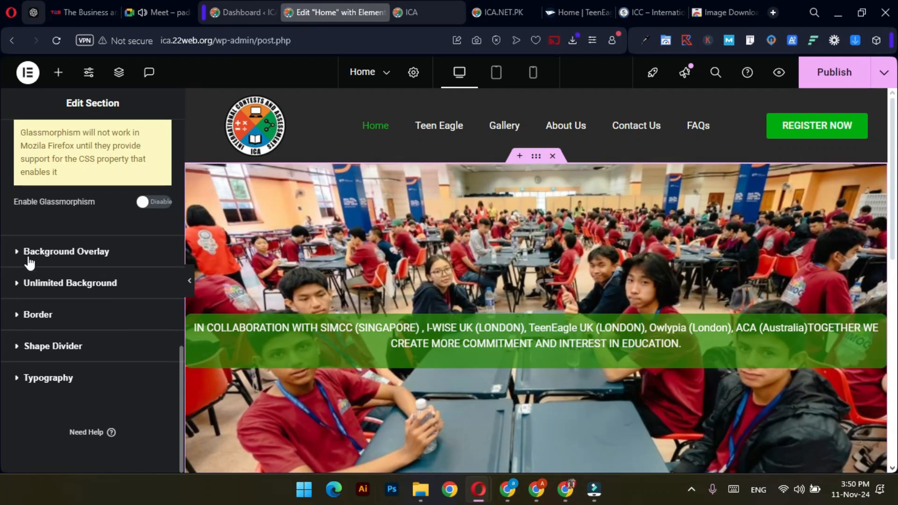
{"action": "left_click", "coordinate": [55, 265]}
{"action": "left_click", "coordinate": [144, 276]}
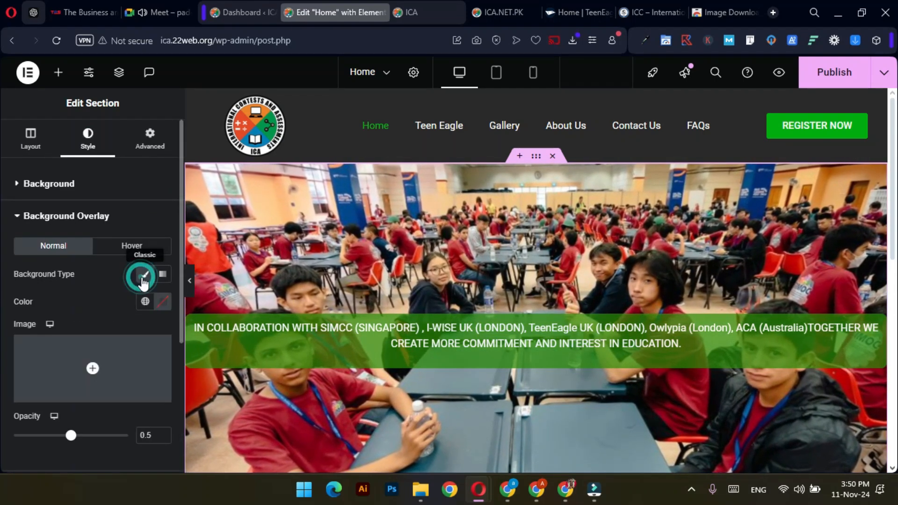
{"action": "left_click", "coordinate": [162, 302]}
{"action": "left_click_drag", "start_coordinate": [97, 202], "coordinate": [85, 218]}
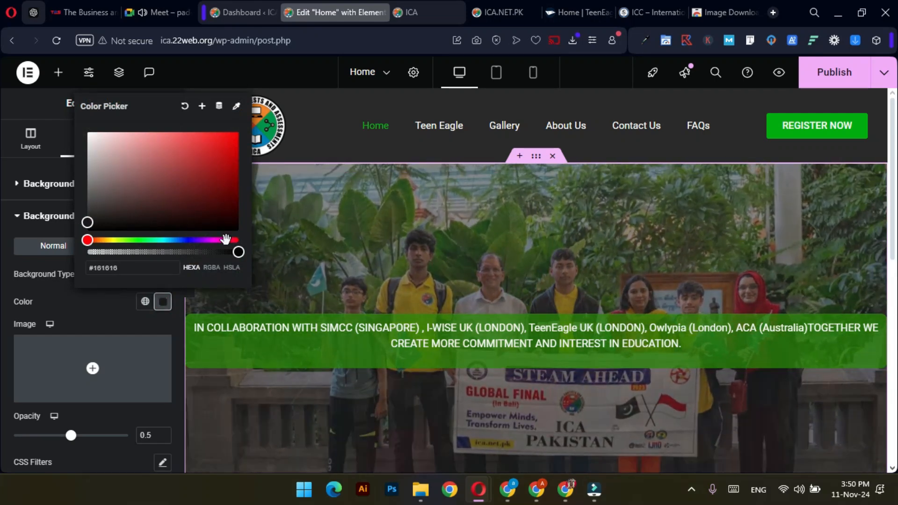
{"action": "left_click_drag", "start_coordinate": [215, 253], "coordinate": [181, 252]}
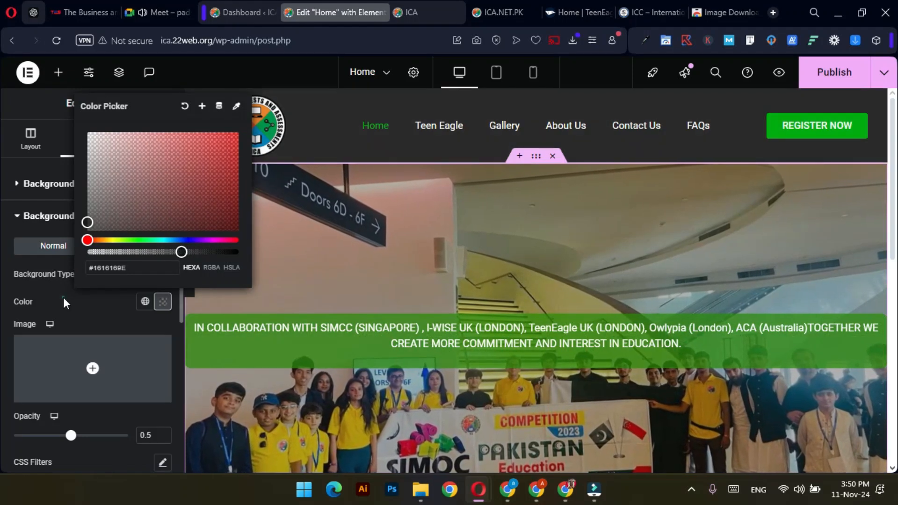
{"action": "left_click", "coordinate": [64, 297]}
{"action": "left_click", "coordinate": [831, 71]}
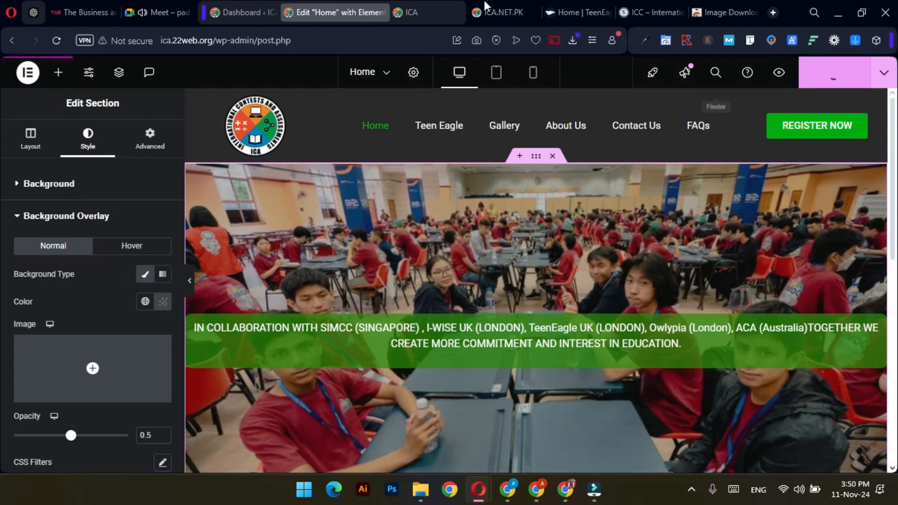
Step: Open the iWISE website from the Google results for iwise and examine the hero banner on its home page
{"action": "left_click", "coordinate": [430, 2]}
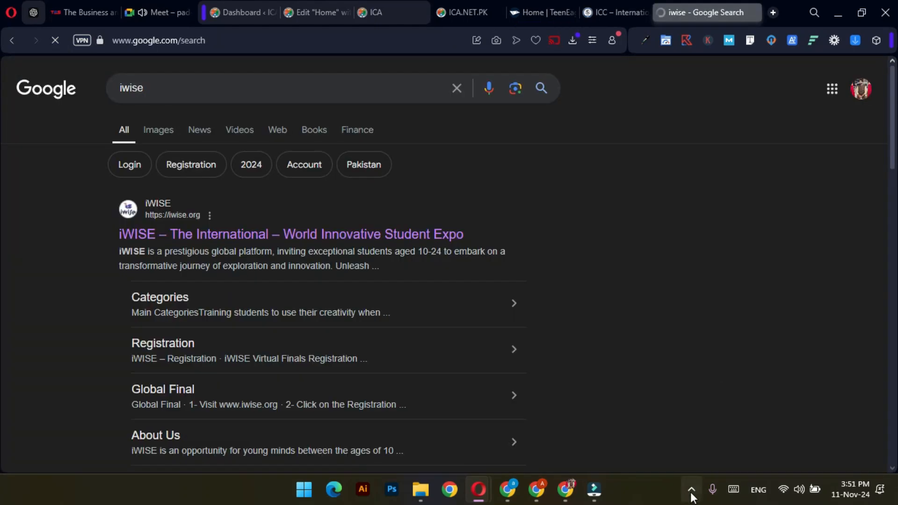
{"action": "left_click", "coordinate": [691, 493]}
{"action": "left_click", "coordinate": [690, 491]}
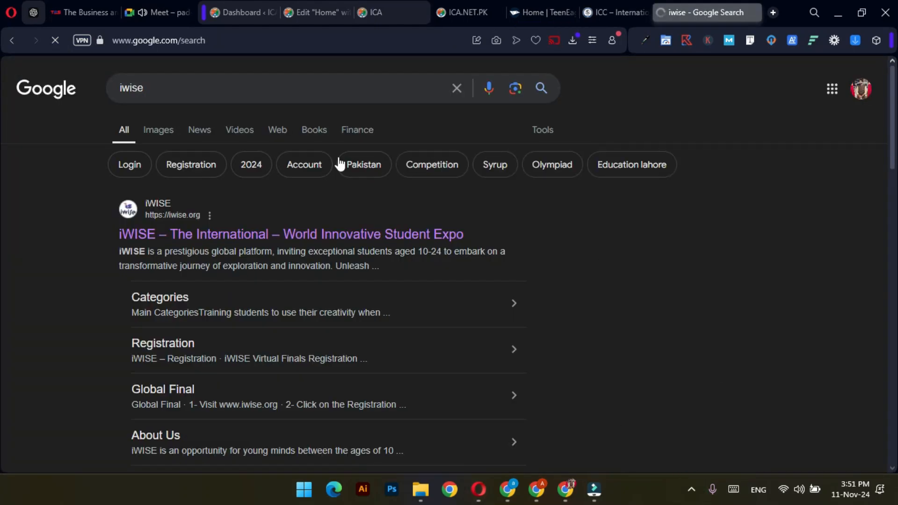
{"action": "left_click", "coordinate": [281, 236]}
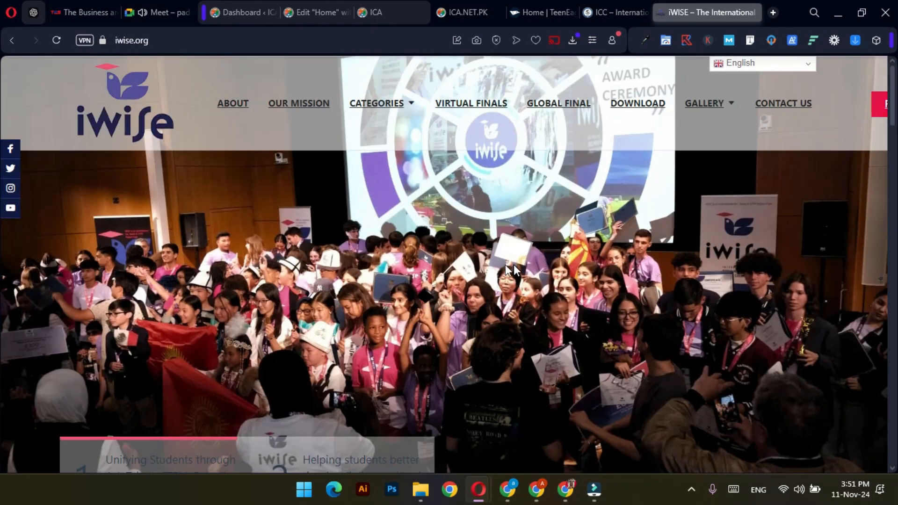
{"action": "scroll", "coordinate": [494, 384], "scroll_direction": "down", "scroll_amount": 2}
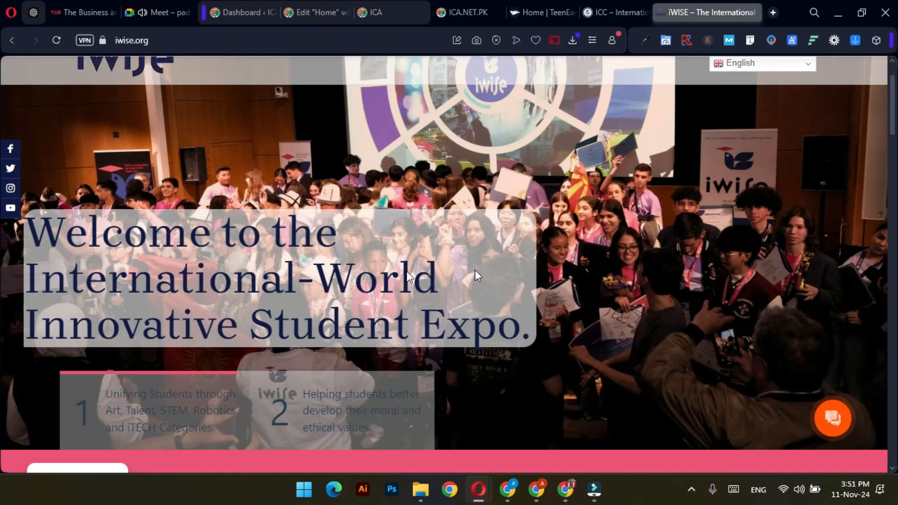
{"action": "scroll", "coordinate": [411, 231], "scroll_direction": "up", "scroll_amount": 2}
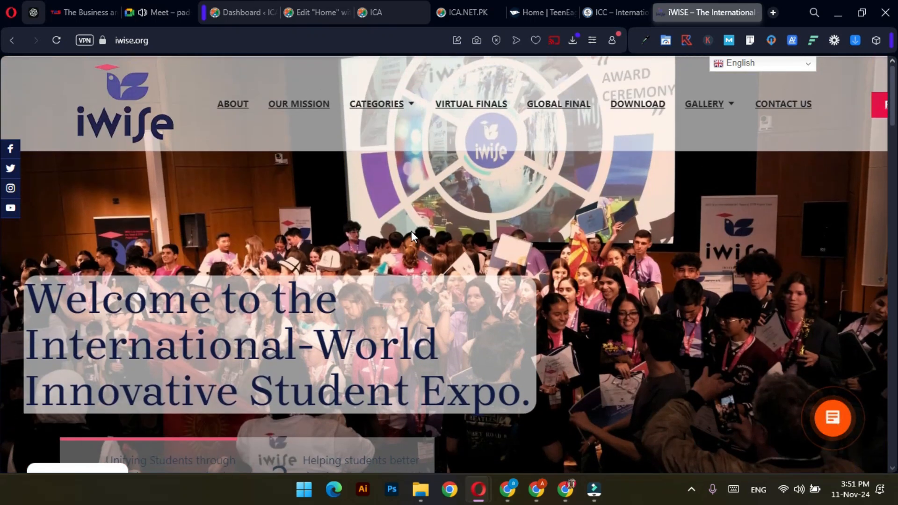
{"action": "scroll", "coordinate": [412, 231], "scroll_direction": "down", "scroll_amount": 5}
{"action": "scroll", "coordinate": [411, 231], "scroll_direction": "up", "scroll_amount": 5}
{"action": "scroll", "coordinate": [411, 231], "scroll_direction": "down", "scroll_amount": 8}
{"action": "scroll", "coordinate": [411, 231], "scroll_direction": "up", "scroll_amount": 8}
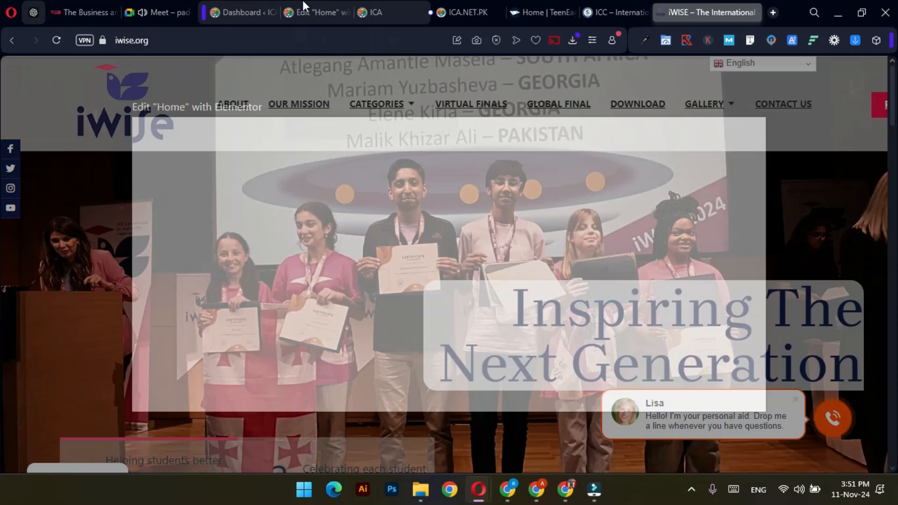
Step: Return to the Elementor editor and set the tagline column's vertical alignment to Middle and horizontal alignment to Center
{"action": "left_click", "coordinate": [303, 1]}
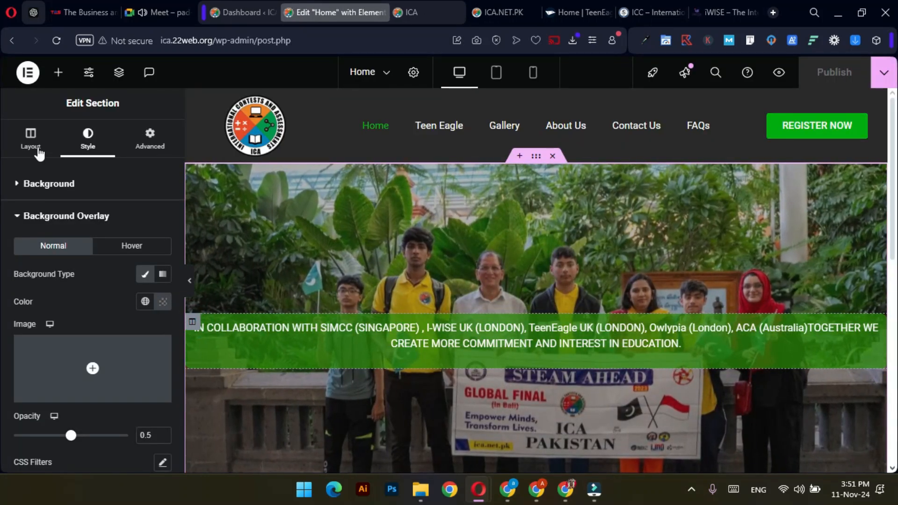
{"action": "left_click", "coordinate": [31, 143]}
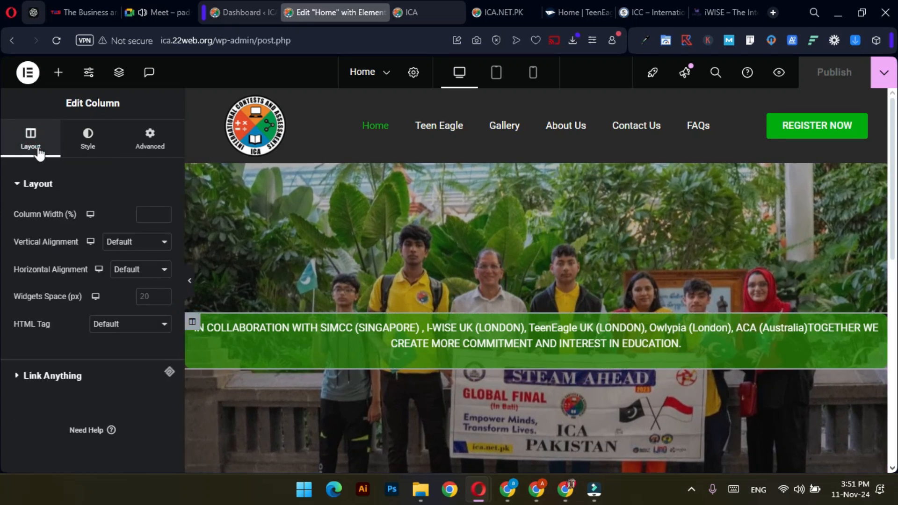
{"action": "left_click", "coordinate": [120, 248]}
{"action": "left_click", "coordinate": [131, 288]}
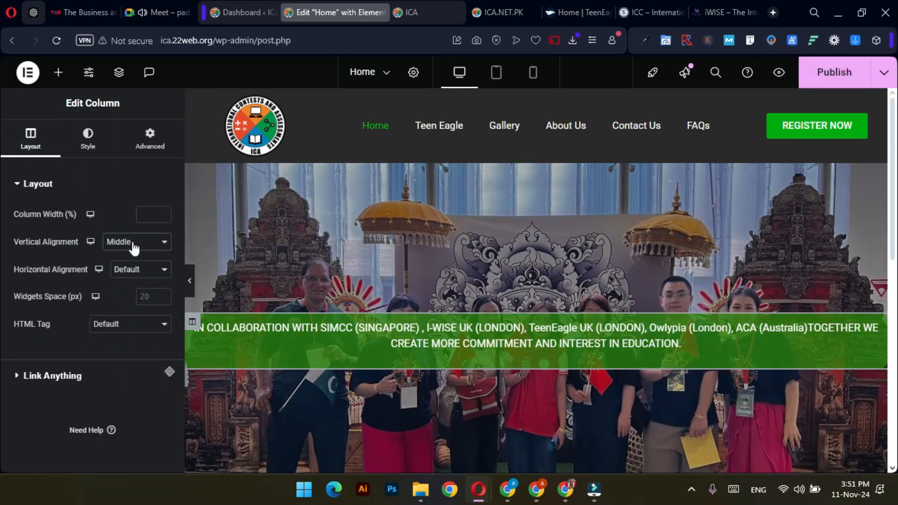
{"action": "left_click", "coordinate": [140, 270]}
{"action": "left_click", "coordinate": [141, 318]}
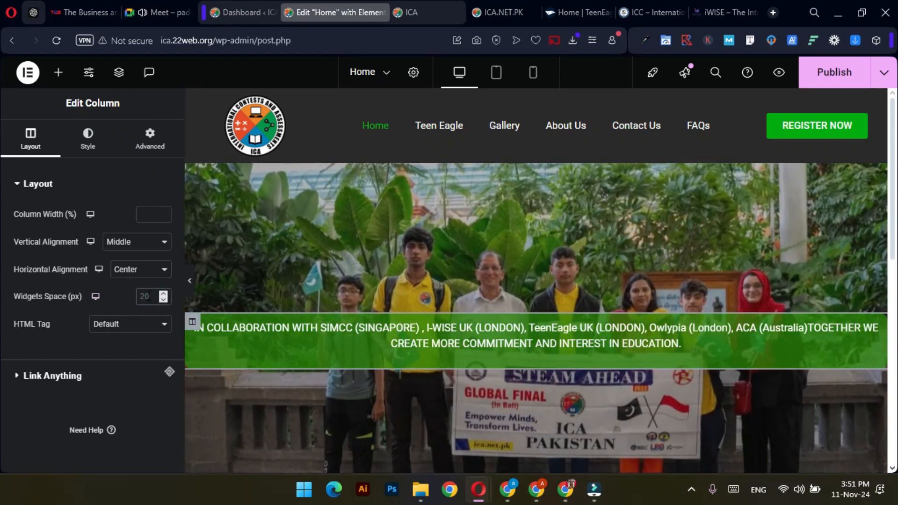
Step: Set the tagline column's padding to 10 px at the top and 0 on the other sides, and check it at full width
{"action": "left_click", "coordinate": [150, 137]}
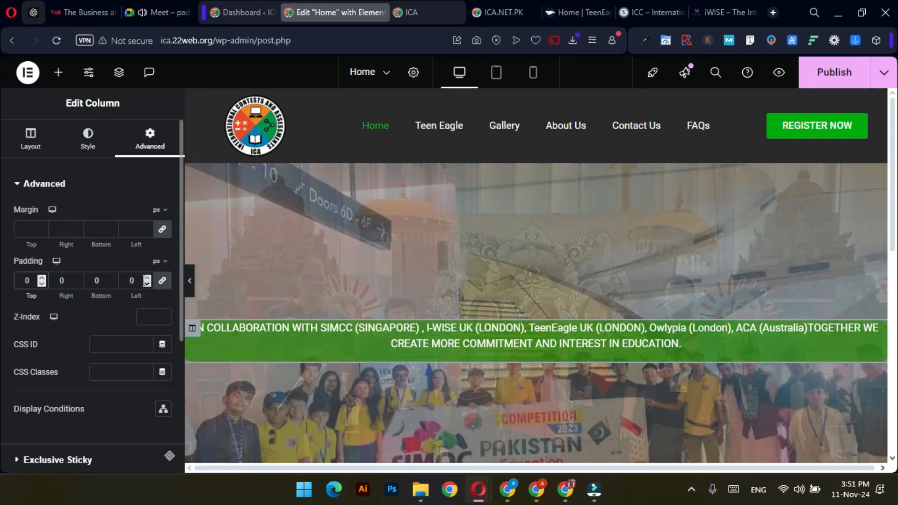
{"action": "left_click", "coordinate": [42, 278]}
{"action": "left_click", "coordinate": [42, 278]}
{"action": "left_click", "coordinate": [41, 279]}
{"action": "left_click", "coordinate": [41, 279]}
{"action": "left_click", "coordinate": [41, 278]}
{"action": "double_click", "coordinate": [42, 279]}
{"action": "left_click", "coordinate": [42, 278]}
{"action": "left_click", "coordinate": [42, 279]}
{"action": "left_click", "coordinate": [41, 279]}
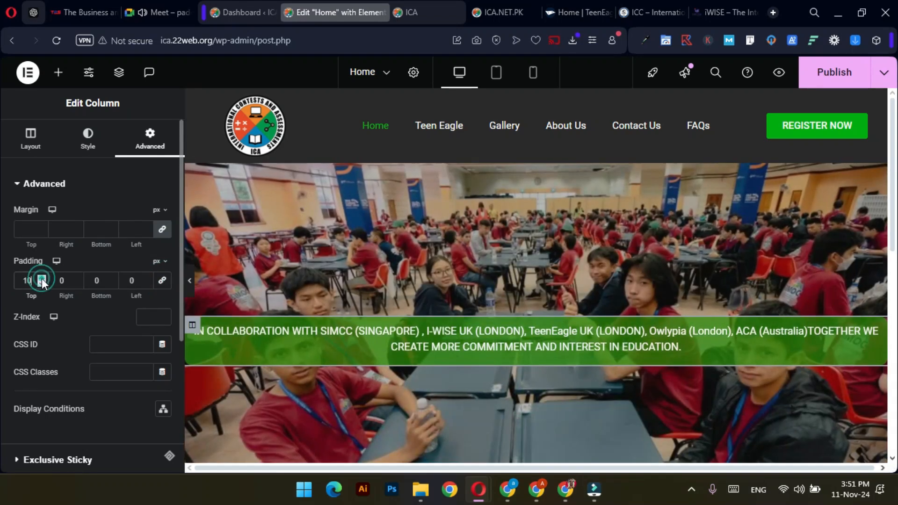
{"action": "left_click", "coordinate": [190, 282]}
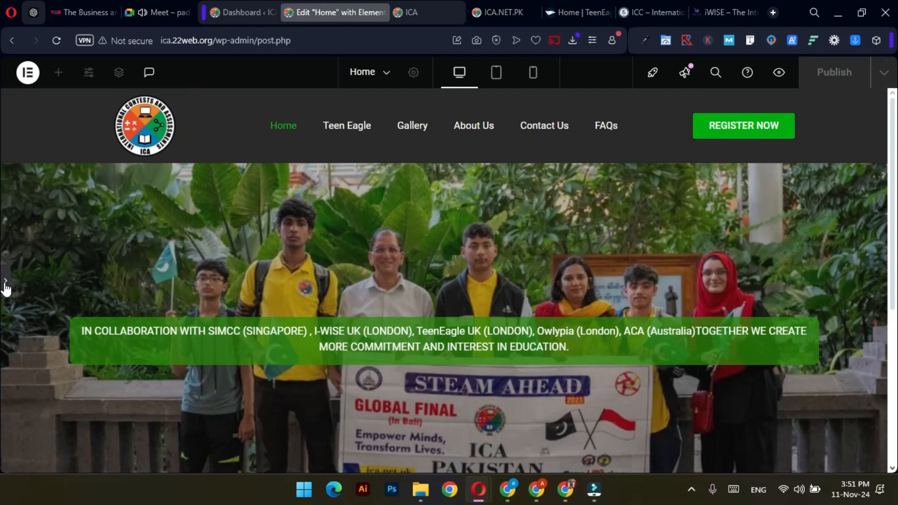
{"action": "left_click", "coordinate": [5, 281]}
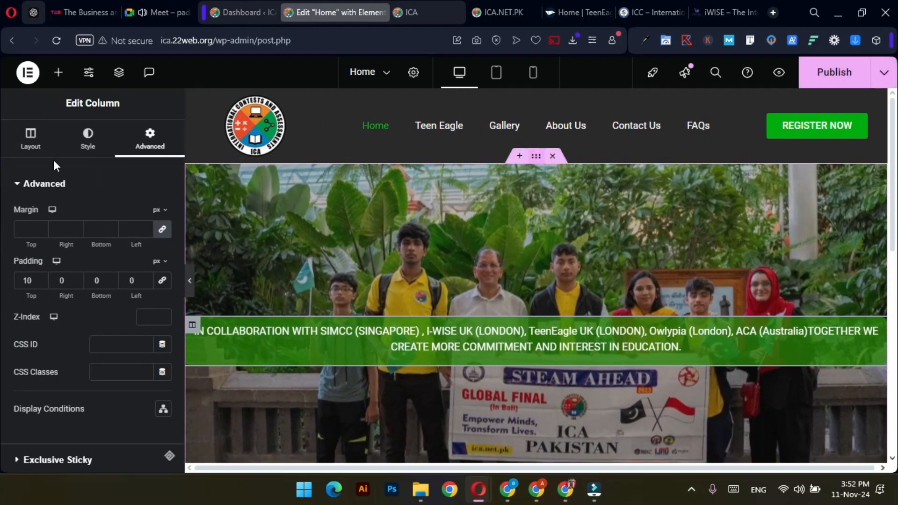
Step: Set the hero section's boxed content width to 854 and preview the banner at full width
{"action": "left_click", "coordinate": [32, 144]}
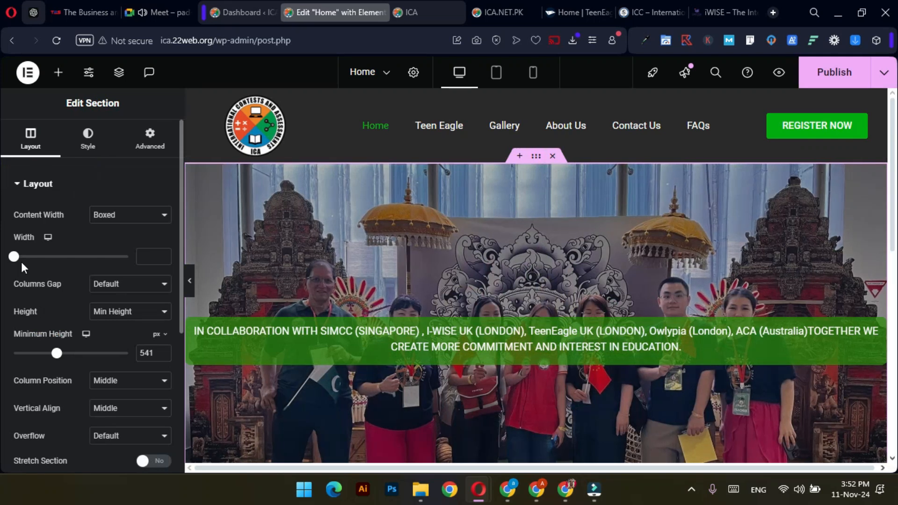
{"action": "left_click_drag", "start_coordinate": [18, 261], "coordinate": [55, 266]}
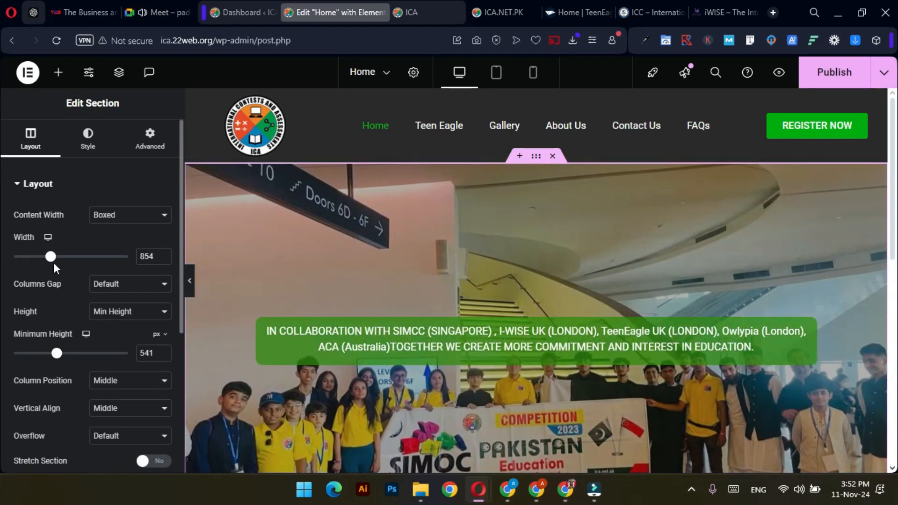
{"action": "left_click", "coordinate": [190, 281]}
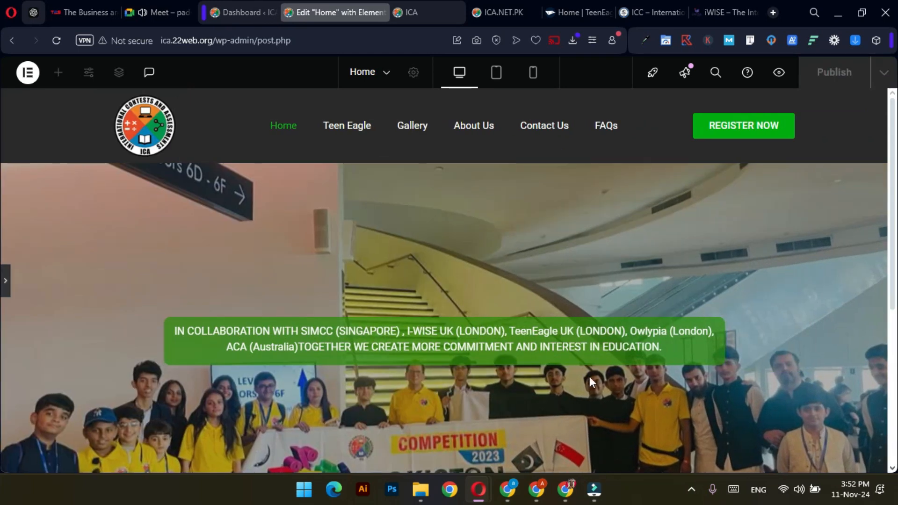
{"action": "scroll", "coordinate": [590, 377], "scroll_direction": "down", "scroll_amount": 5}
{"action": "scroll", "coordinate": [518, 329], "scroll_direction": "up", "scroll_amount": 2}
{"action": "scroll", "coordinate": [518, 328], "scroll_direction": "up", "scroll_amount": 1}
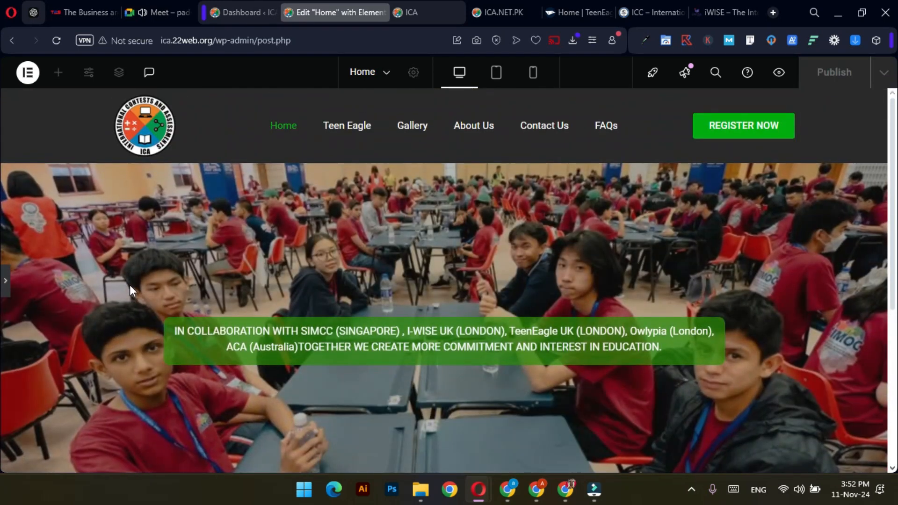
{"action": "scroll", "coordinate": [130, 290], "scroll_direction": "down", "scroll_amount": 2}
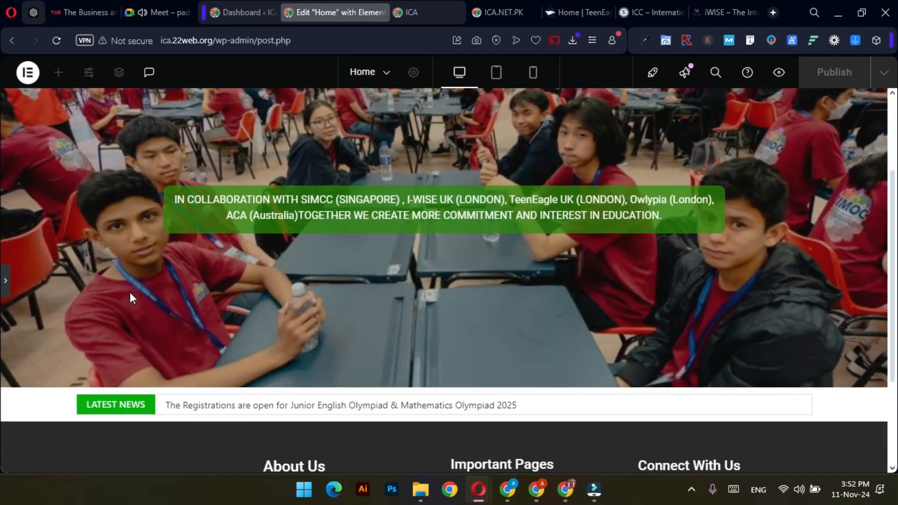
{"action": "scroll", "coordinate": [33, 279], "scroll_direction": "up", "scroll_amount": 1}
Step: Add a Button widget below the tagline text in the hero section's column
{"action": "mouse_move", "coordinate": [1, 276]}
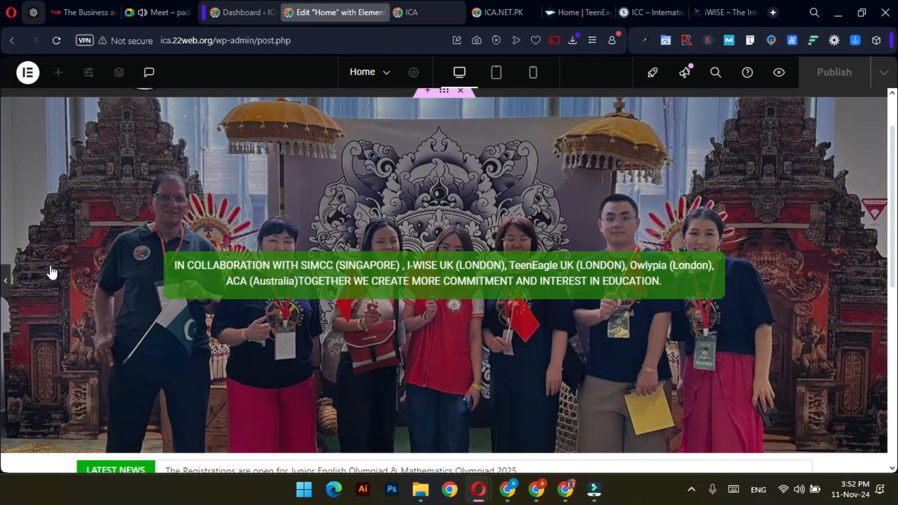
{"action": "left_click", "coordinate": [6, 281]}
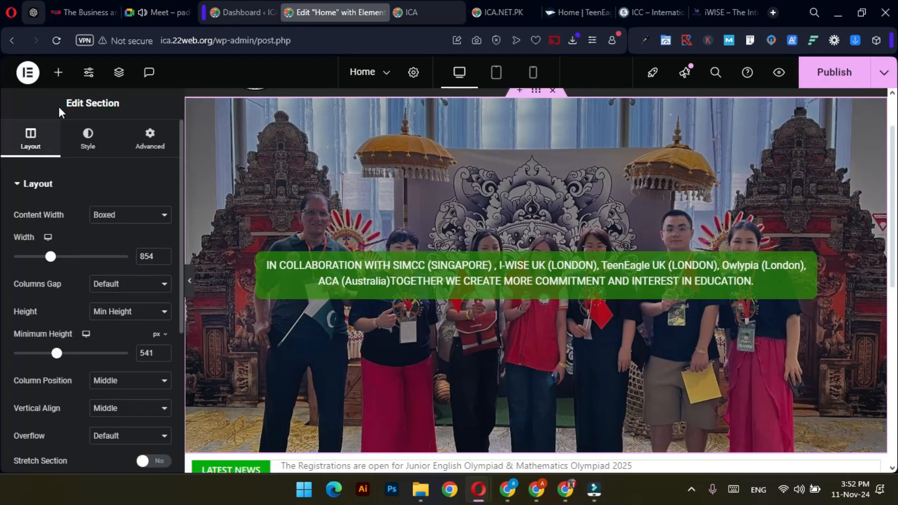
{"action": "left_click", "coordinate": [59, 73]}
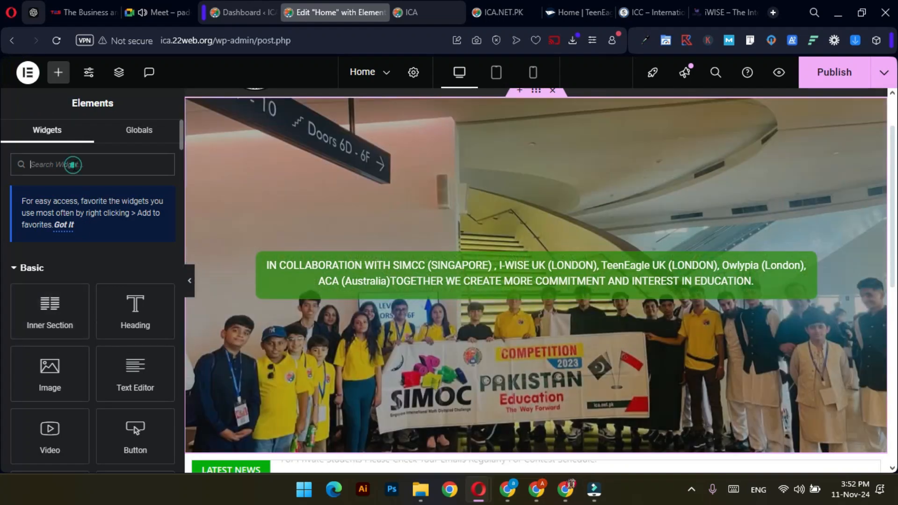
{"action": "left_click_drag", "start_coordinate": [136, 433], "coordinate": [540, 291]}
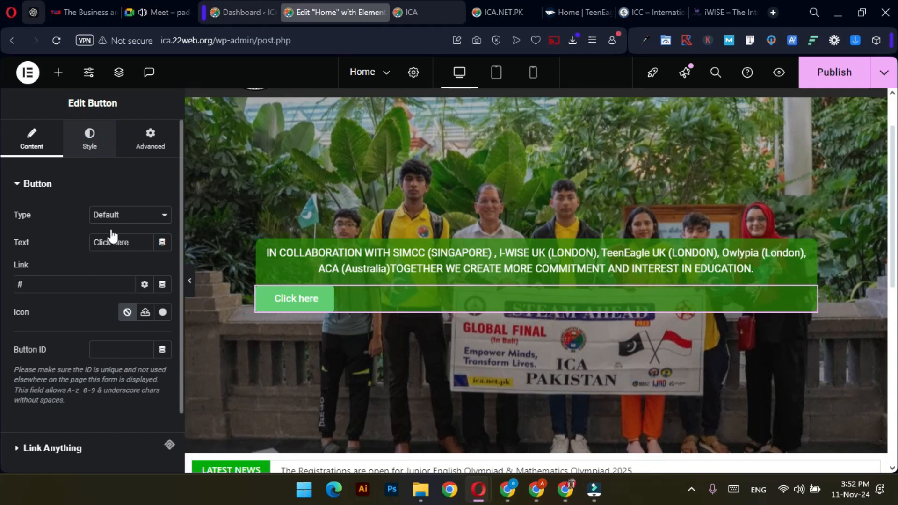
Step: Center the button in the tagline column and change its text to "Registration Form"
{"action": "left_click", "coordinate": [90, 139]}
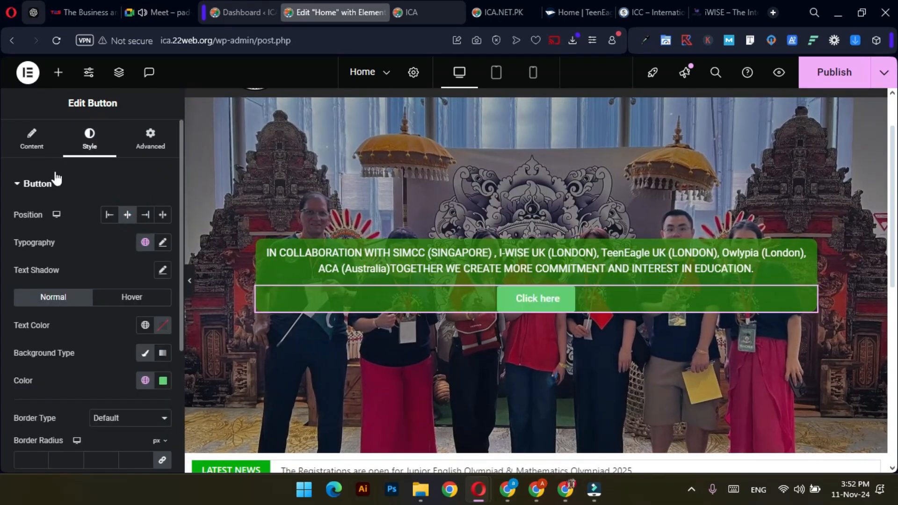
{"action": "left_click", "coordinate": [31, 151]}
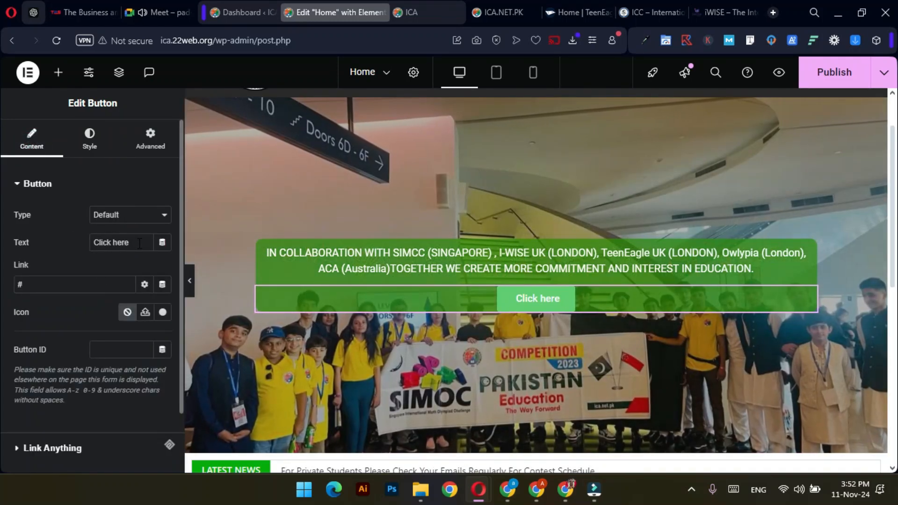
{"action": "left_click_drag", "start_coordinate": [139, 243], "coordinate": [83, 240]}
{"action": "type", "text": "Regi"}
{"action": "type", "text": "stration"}
{"action": "type", "text": " Form"}
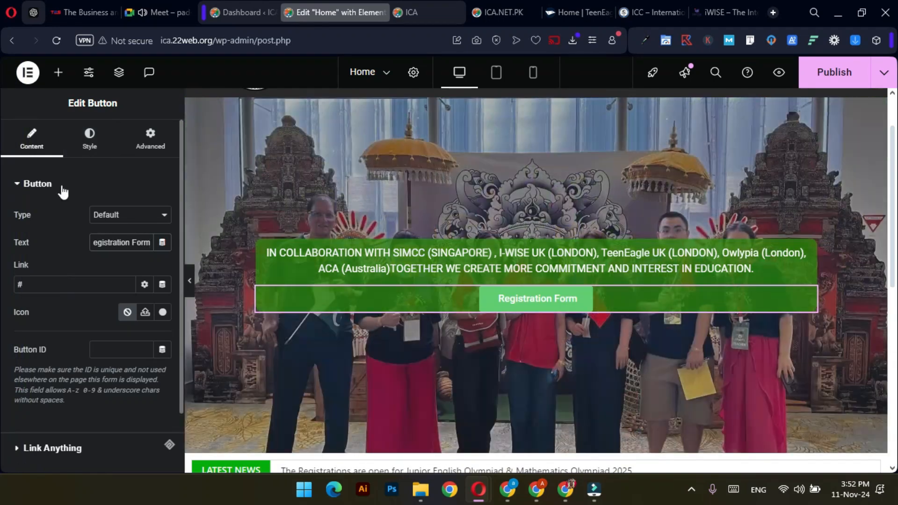
Step: Set the Registration Form button's background color to near-black #1F1F1F
{"action": "left_click", "coordinate": [89, 140]}
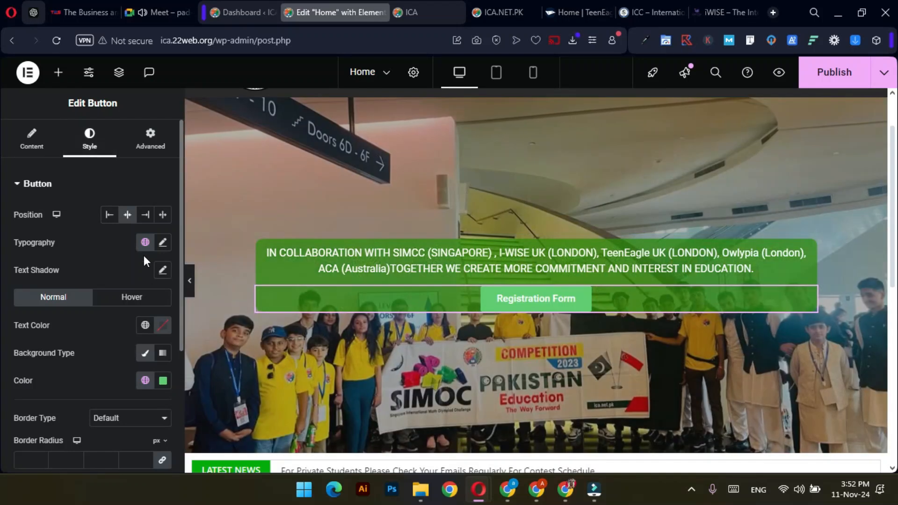
{"action": "left_click", "coordinate": [163, 326]}
{"action": "left_click", "coordinate": [123, 332]}
{"action": "left_click", "coordinate": [163, 381]}
{"action": "left_click_drag", "start_coordinate": [117, 290], "coordinate": [67, 221]}
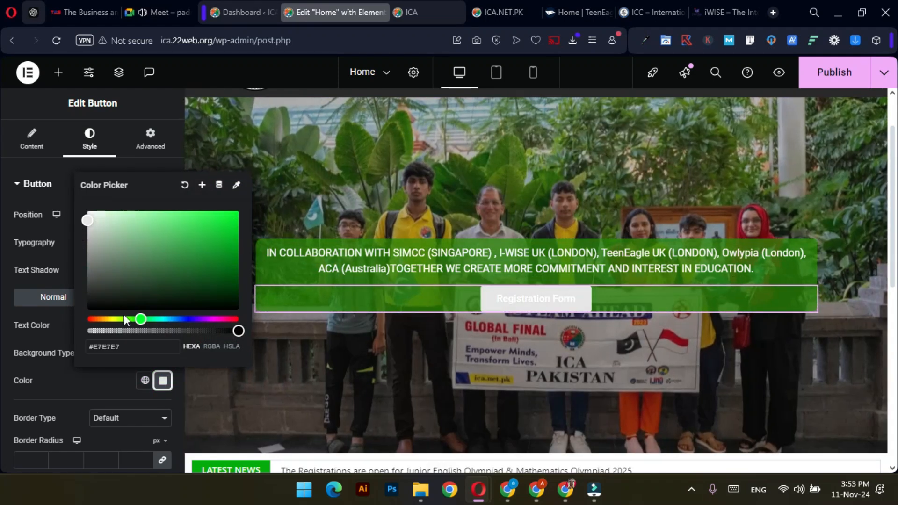
{"action": "left_click_drag", "start_coordinate": [86, 299], "coordinate": [84, 298]}
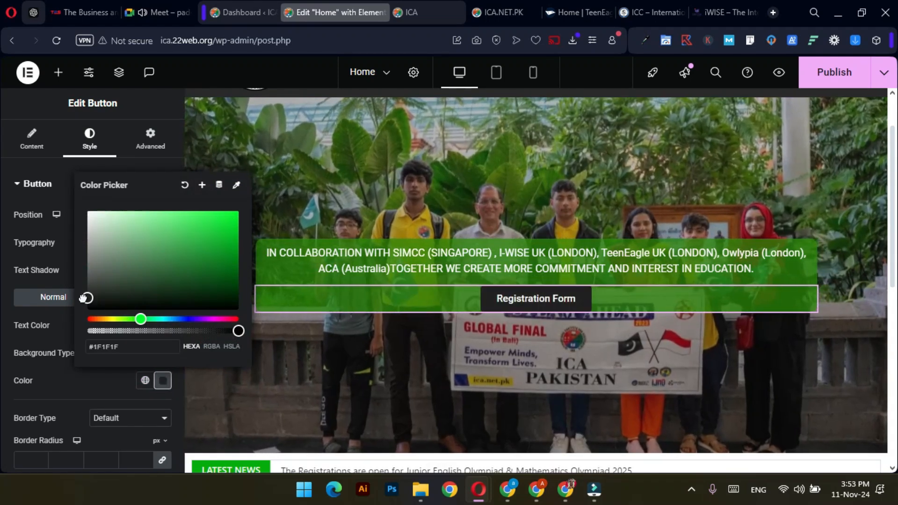
{"action": "left_click", "coordinate": [61, 336]}
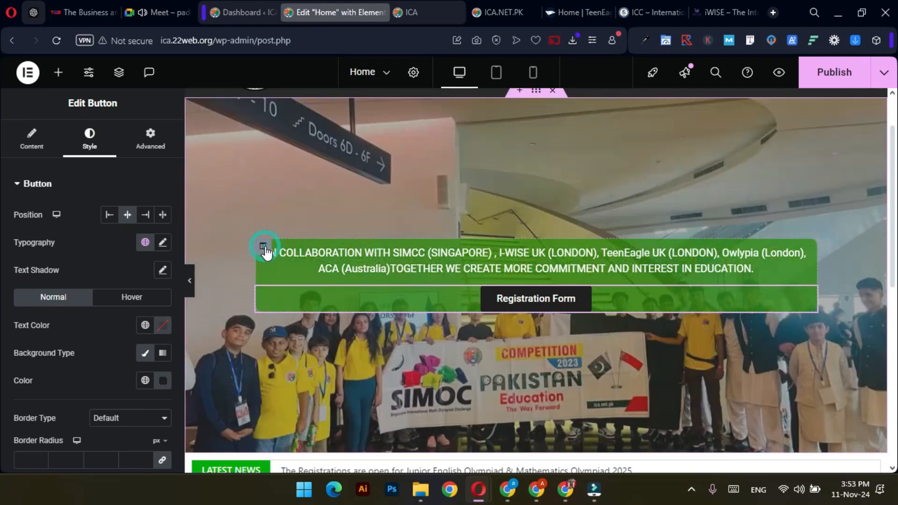
Step: Set the tagline column's bottom padding to 10 px and preview the banner at full width
{"action": "left_click", "coordinate": [263, 247]}
{"action": "left_click", "coordinate": [149, 140]}
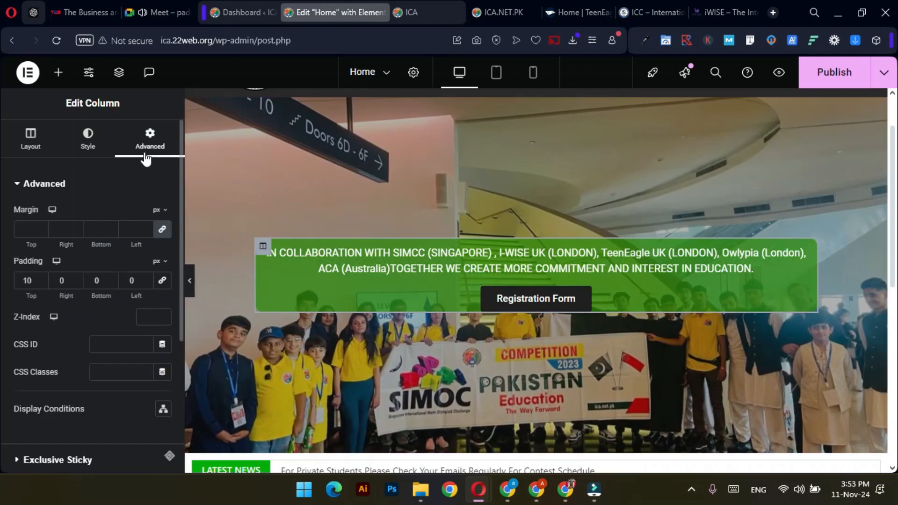
{"action": "left_click", "coordinate": [810, 254]}
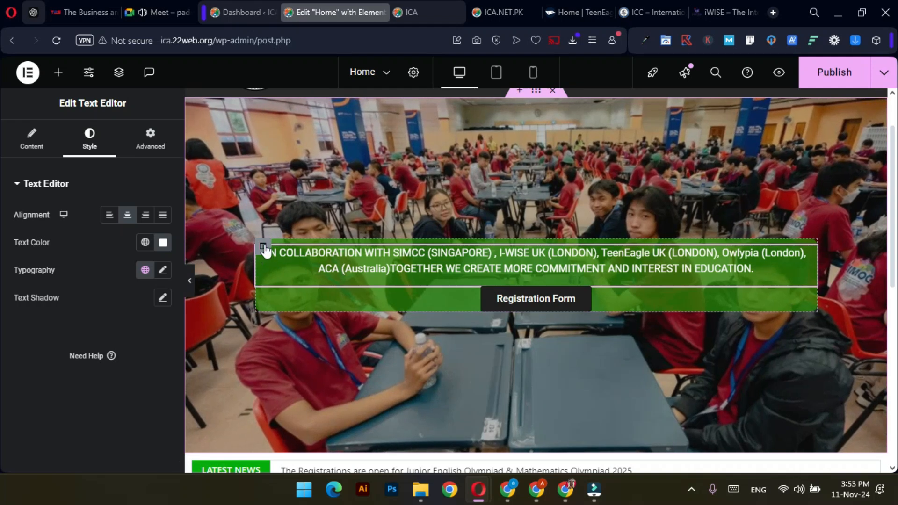
{"action": "left_click", "coordinate": [264, 247]}
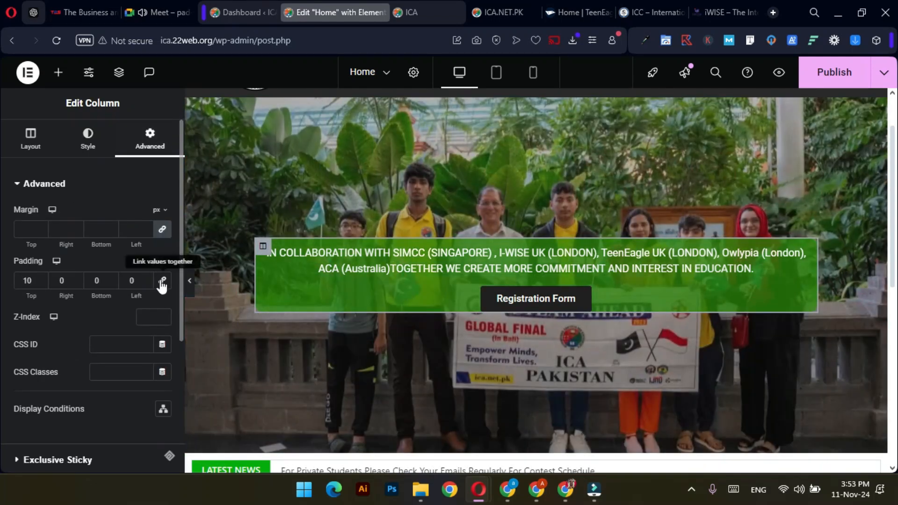
{"action": "left_click", "coordinate": [112, 278]}
{"action": "left_click", "coordinate": [111, 278]}
{"action": "left_click", "coordinate": [111, 278]}
{"action": "left_click", "coordinate": [111, 278]}
{"action": "left_click", "coordinate": [111, 278]}
{"action": "left_click", "coordinate": [112, 278]}
{"action": "left_click", "coordinate": [112, 278]}
{"action": "left_click", "coordinate": [111, 278]}
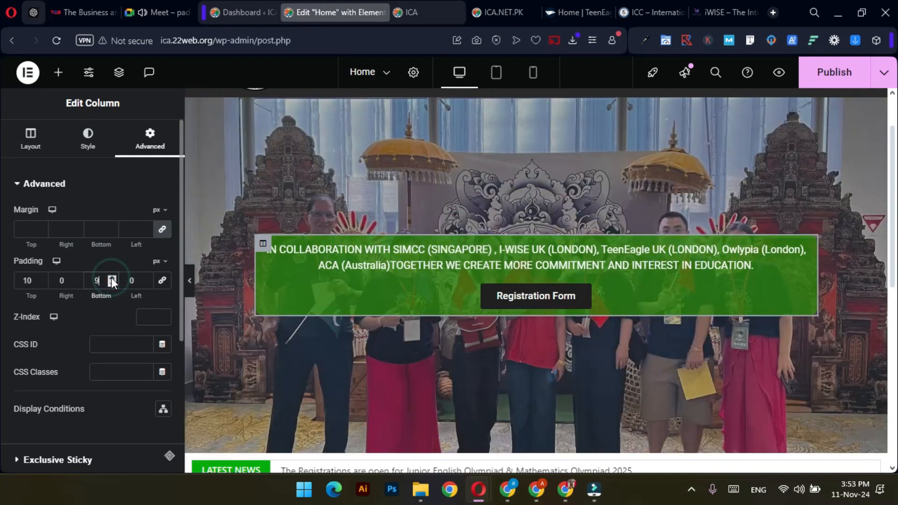
{"action": "left_click", "coordinate": [111, 278]}
{"action": "left_click", "coordinate": [111, 278]}
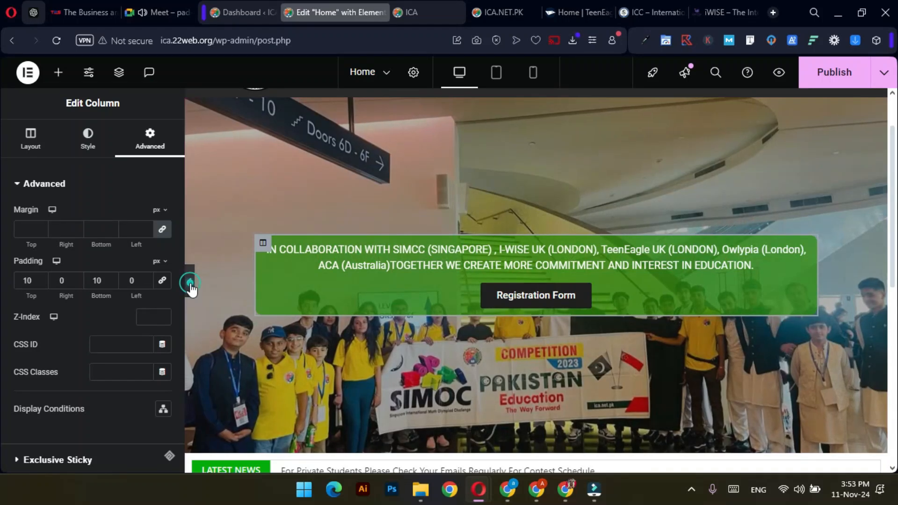
{"action": "left_click", "coordinate": [190, 281]}
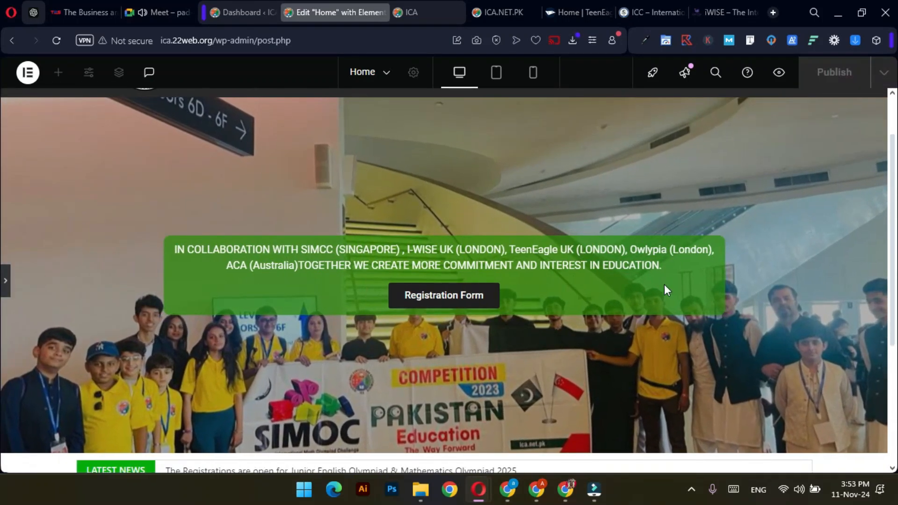
Step: Return to the column's settings and set its right padding to 20 px
{"action": "left_click", "coordinate": [4, 283]}
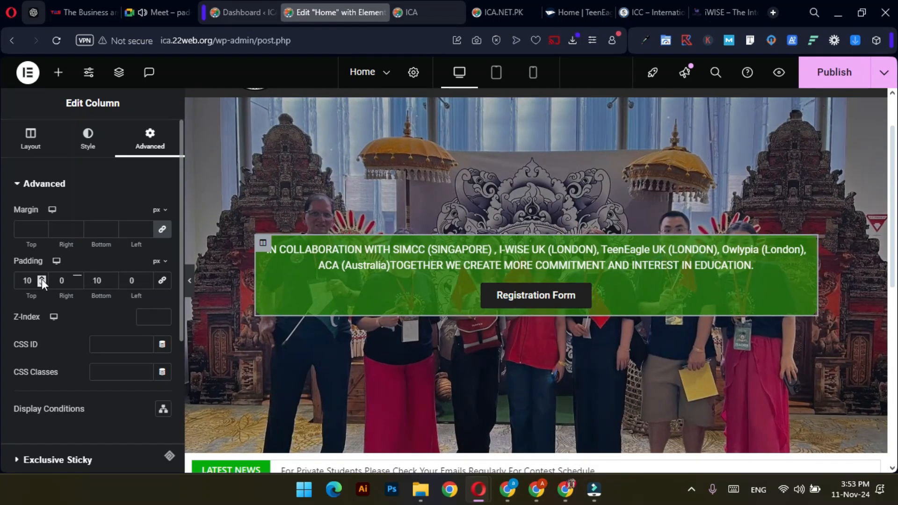
{"action": "left_click", "coordinate": [76, 278]}
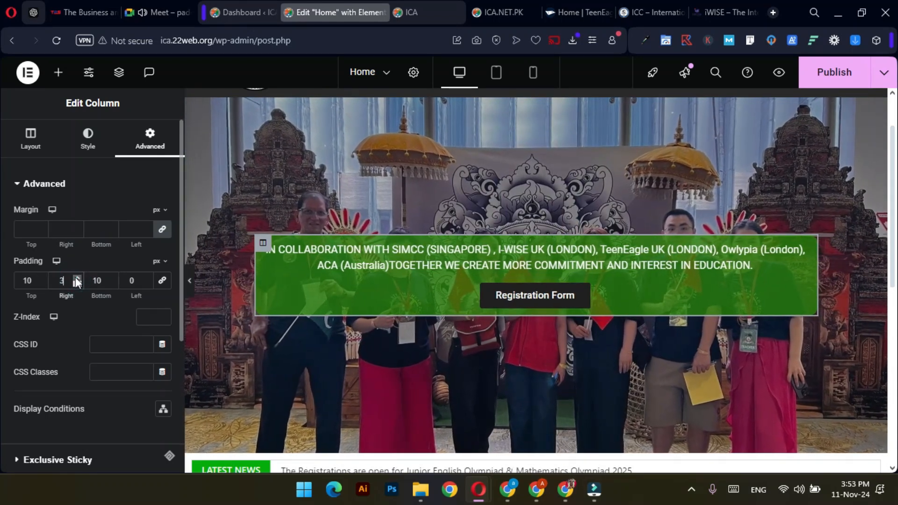
{"action": "left_click", "coordinate": [77, 278]}
{"action": "left_click", "coordinate": [77, 278]}
{"action": "left_click", "coordinate": [77, 278]}
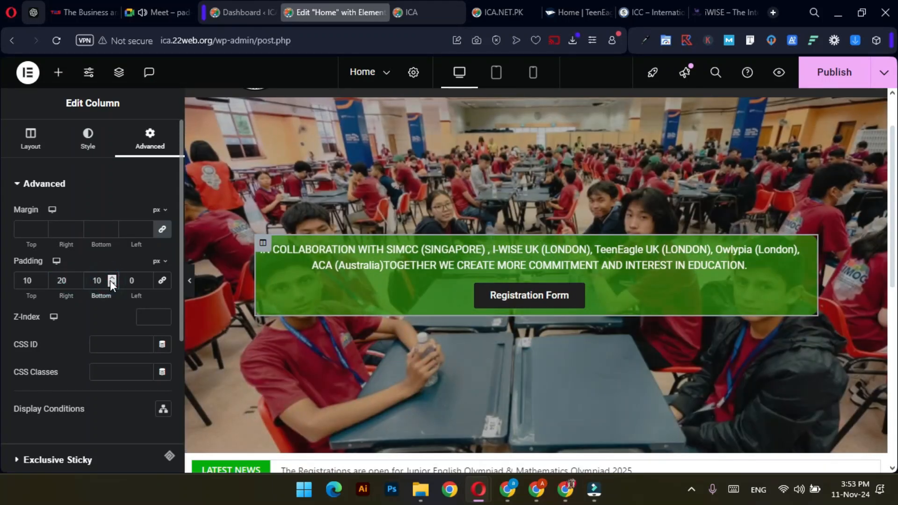
Step: Try a bottom padding of 18 px on the tagline column and set it back to 10 px
{"action": "left_click", "coordinate": [112, 278]}
{"action": "left_click", "coordinate": [112, 278]}
{"action": "left_click", "coordinate": [112, 278]}
{"action": "left_click", "coordinate": [113, 278]}
{"action": "left_click", "coordinate": [112, 279]}
{"action": "left_click", "coordinate": [112, 279]}
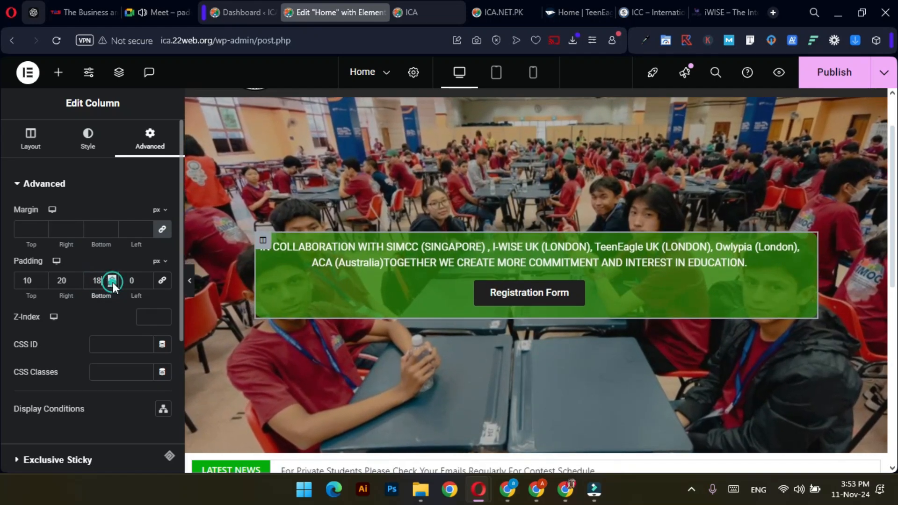
{"action": "left_click", "coordinate": [113, 283]}
{"action": "left_click", "coordinate": [113, 283]}
{"action": "left_click", "coordinate": [114, 283]}
{"action": "left_click", "coordinate": [113, 284]}
{"action": "left_click", "coordinate": [113, 283]}
{"action": "left_click", "coordinate": [113, 283]}
{"action": "left_click", "coordinate": [113, 283]}
{"action": "left_click", "coordinate": [113, 283]}
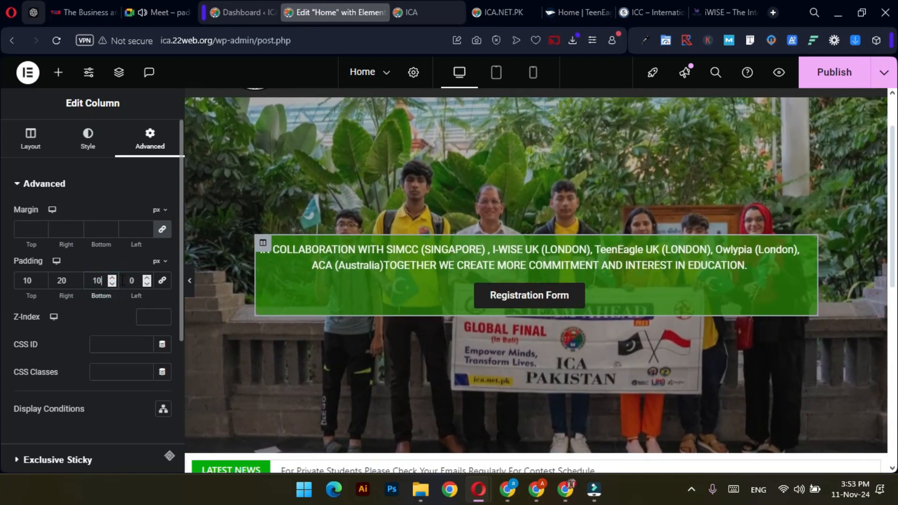
Step: Set the tagline column's left padding to 20 px and preview the banner at full width
{"action": "left_click", "coordinate": [147, 277]}
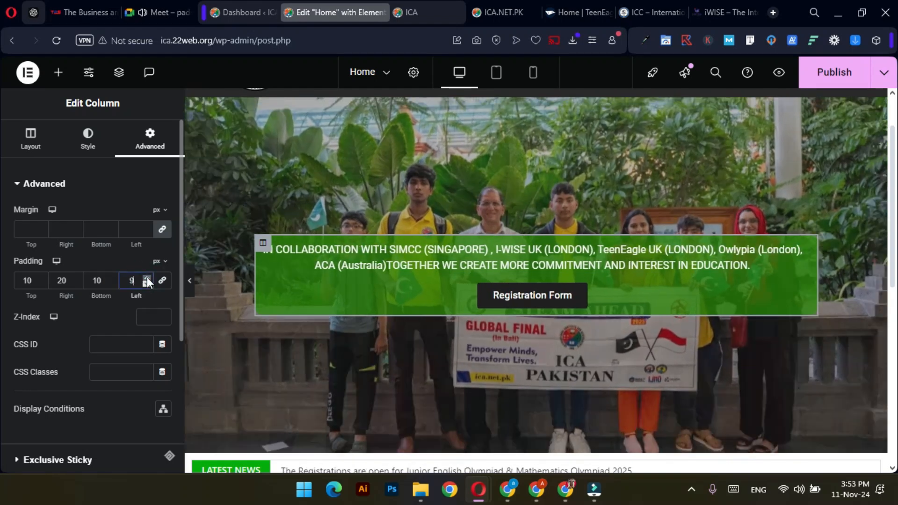
{"action": "left_click", "coordinate": [147, 278]}
{"action": "left_click", "coordinate": [147, 278]}
{"action": "left_click", "coordinate": [146, 279]}
{"action": "left_click", "coordinate": [147, 278]}
{"action": "left_click", "coordinate": [147, 278]}
{"action": "left_click", "coordinate": [147, 279]}
{"action": "left_click", "coordinate": [146, 279]}
{"action": "left_click", "coordinate": [147, 279]}
{"action": "left_click", "coordinate": [147, 279]}
{"action": "left_click", "coordinate": [147, 279]}
{"action": "left_click", "coordinate": [147, 279]}
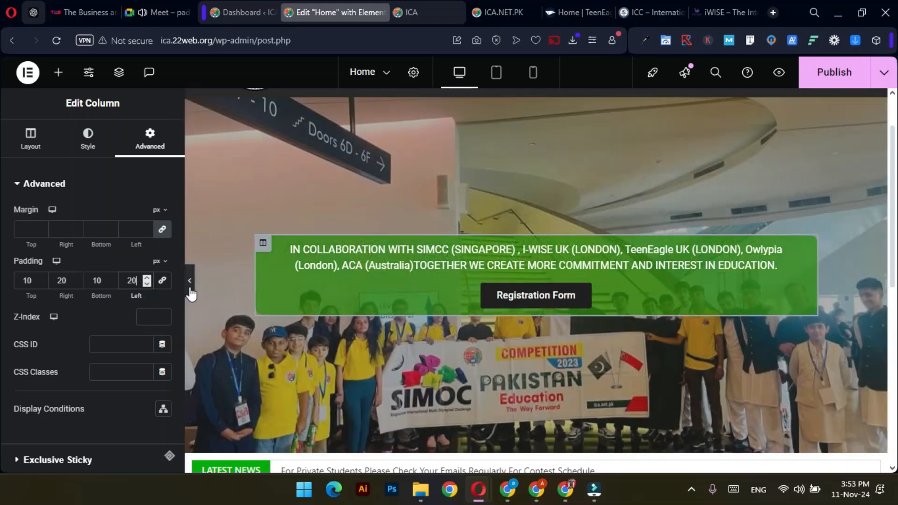
{"action": "left_click", "coordinate": [190, 290]}
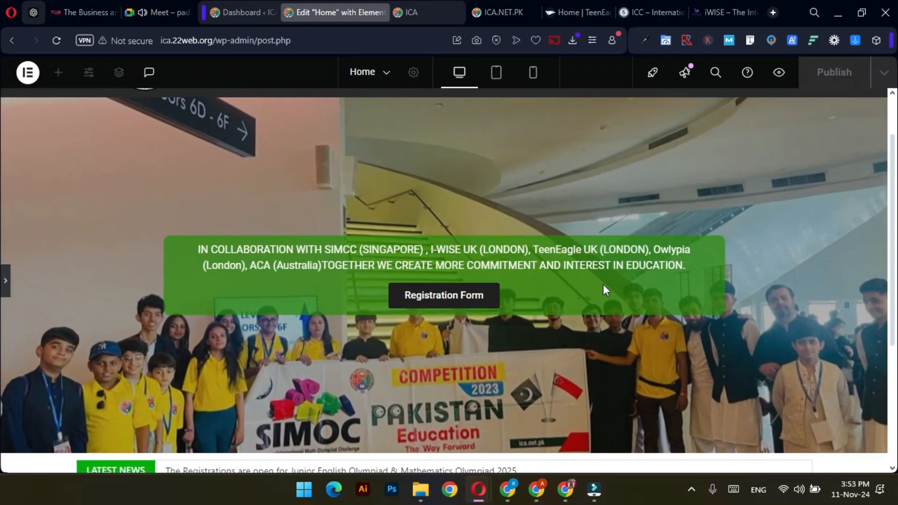
Step: Set the top and bottom padding of the hero's green text column to 20 px
{"action": "scroll", "coordinate": [590, 284], "scroll_direction": "down", "scroll_amount": 4}
{"action": "scroll", "coordinate": [580, 291], "scroll_direction": "up", "scroll_amount": 5}
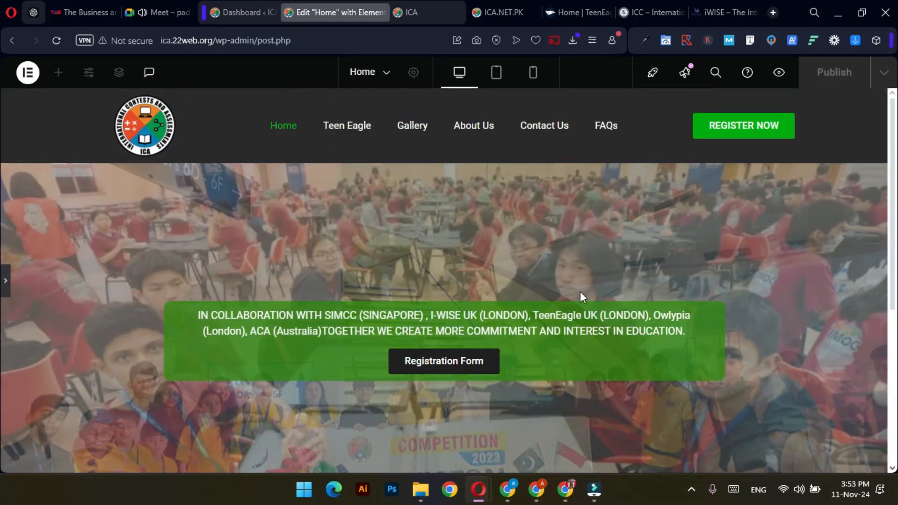
{"action": "scroll", "coordinate": [580, 291], "scroll_direction": "down", "scroll_amount": 1}
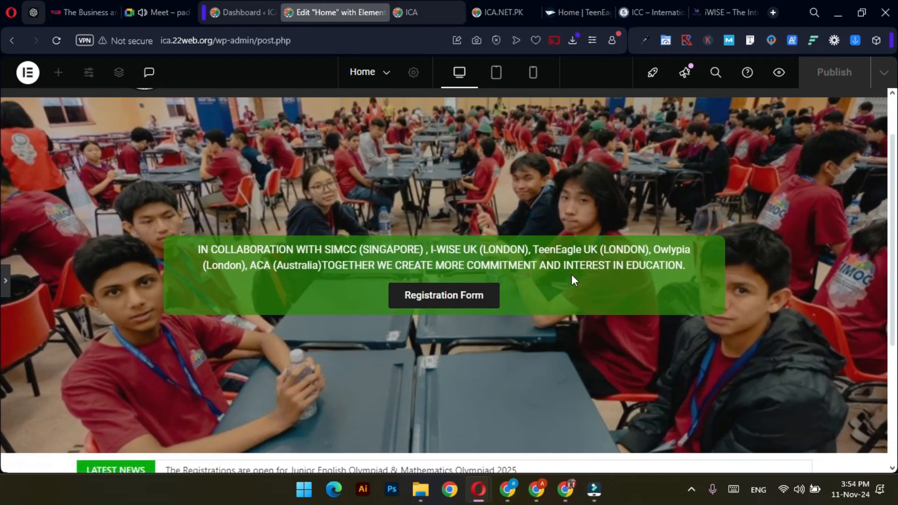
{"action": "scroll", "coordinate": [543, 278], "scroll_direction": "up", "scroll_amount": 1}
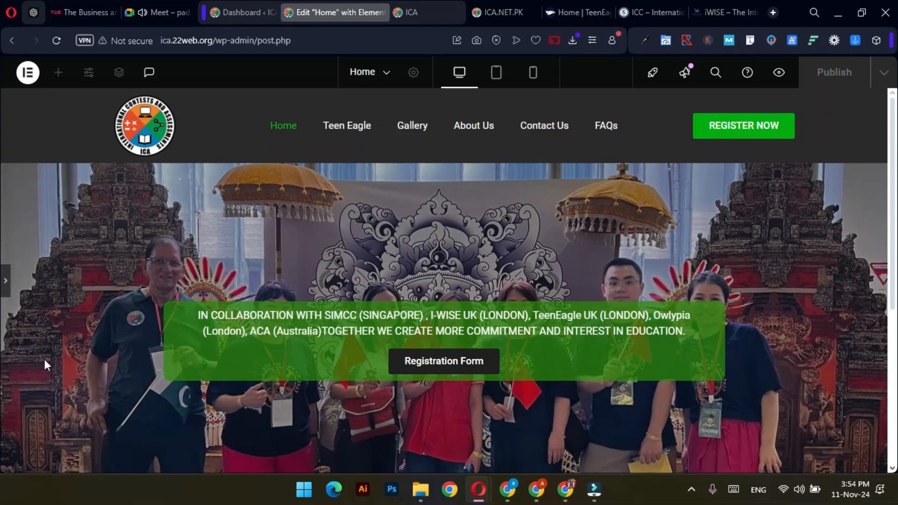
{"action": "left_click", "coordinate": [5, 281]}
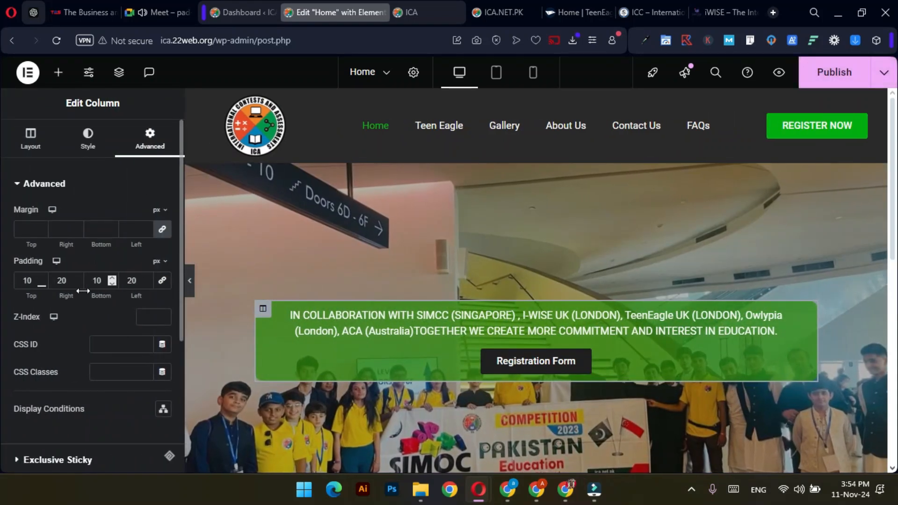
{"action": "left_click", "coordinate": [43, 277]}
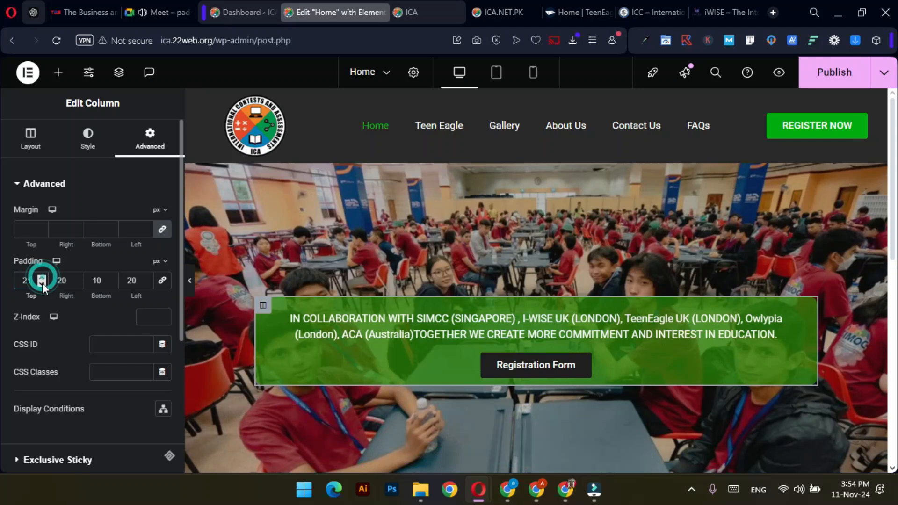
{"action": "left_click", "coordinate": [43, 283]}
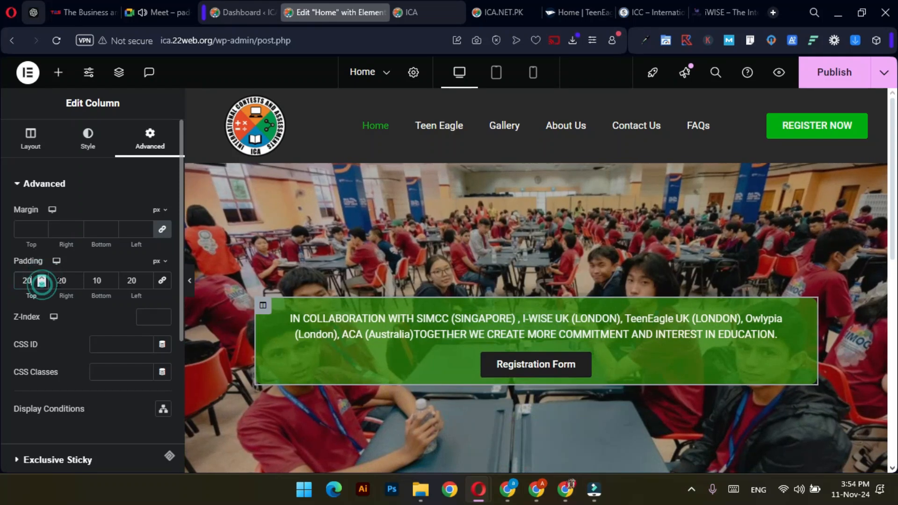
{"action": "left_click", "coordinate": [111, 279]}
{"action": "left_click", "coordinate": [111, 279]}
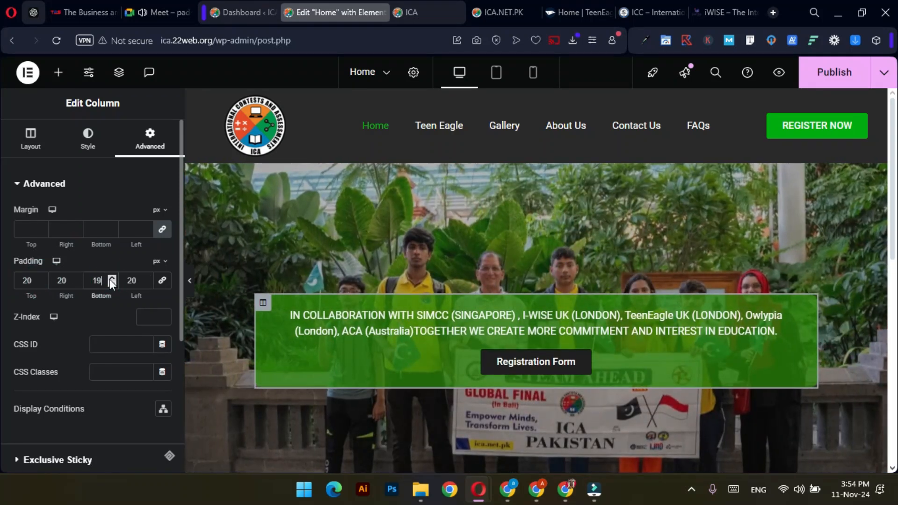
{"action": "left_click", "coordinate": [111, 280]}
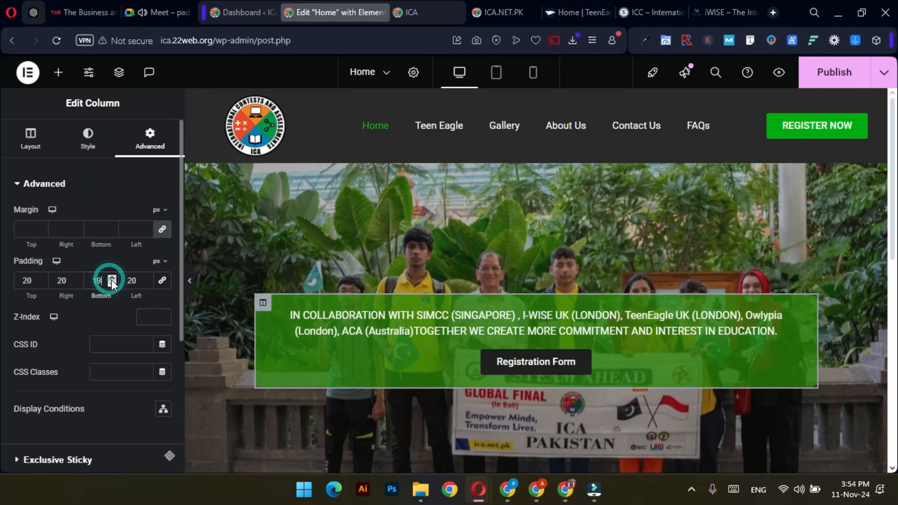
Step: Check the hero banner at full width without the editing panel, and publish the Home page
{"action": "left_click", "coordinate": [190, 280]}
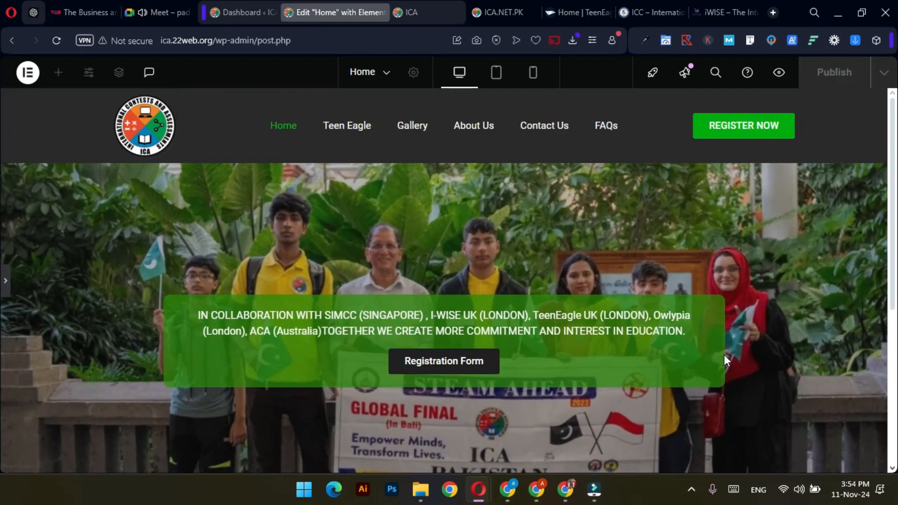
{"action": "scroll", "coordinate": [595, 335], "scroll_direction": "down", "scroll_amount": 2}
{"action": "scroll", "coordinate": [552, 325], "scroll_direction": "up", "scroll_amount": 2}
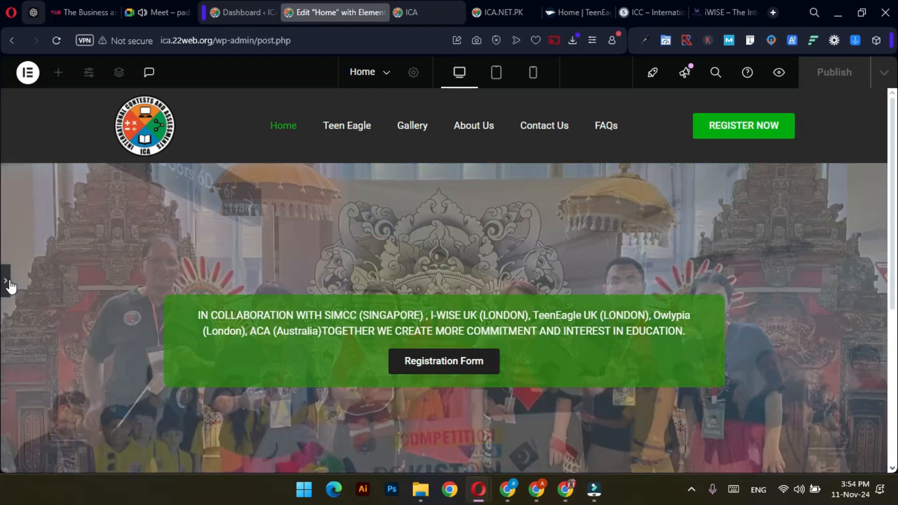
{"action": "left_click", "coordinate": [6, 281]}
{"action": "left_click", "coordinate": [845, 82]}
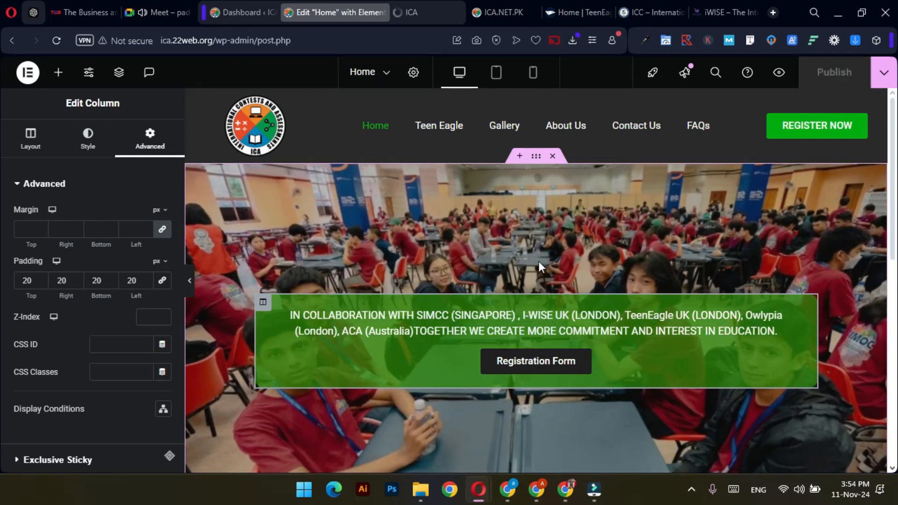
Step: Compare the Home page's header and hero area with those on the ICC, TeenEagle and iWISE websites
{"action": "scroll", "coordinate": [557, 293], "scroll_direction": "down", "scroll_amount": 5}
{"action": "scroll", "coordinate": [568, 305], "scroll_direction": "up", "scroll_amount": 5}
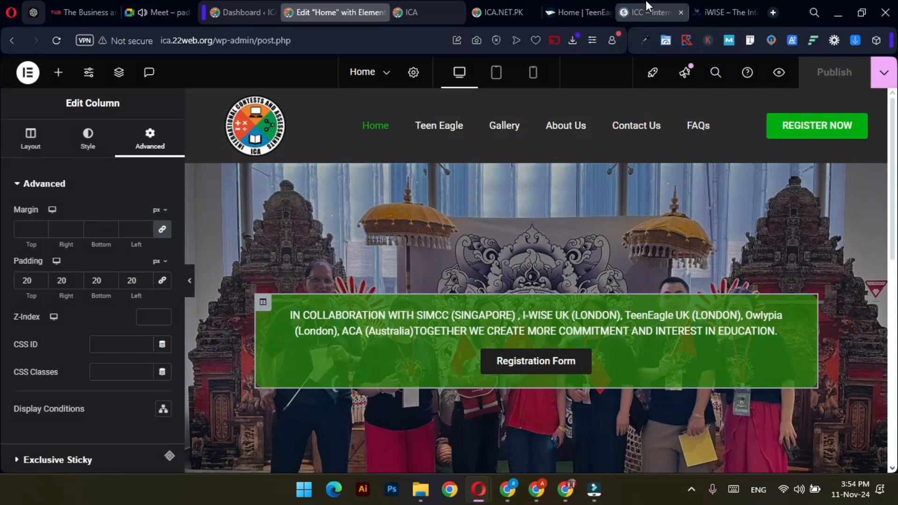
{"action": "left_click", "coordinate": [648, 11]}
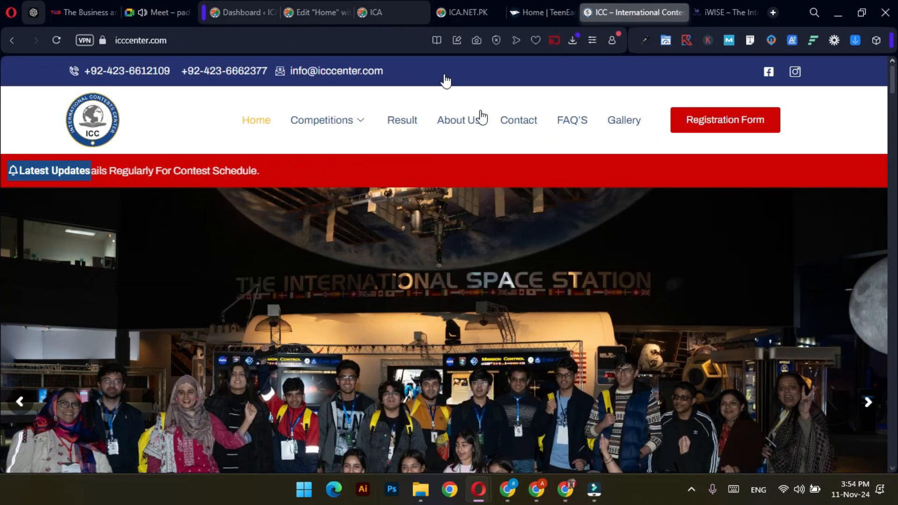
{"action": "left_click", "coordinate": [314, 3]}
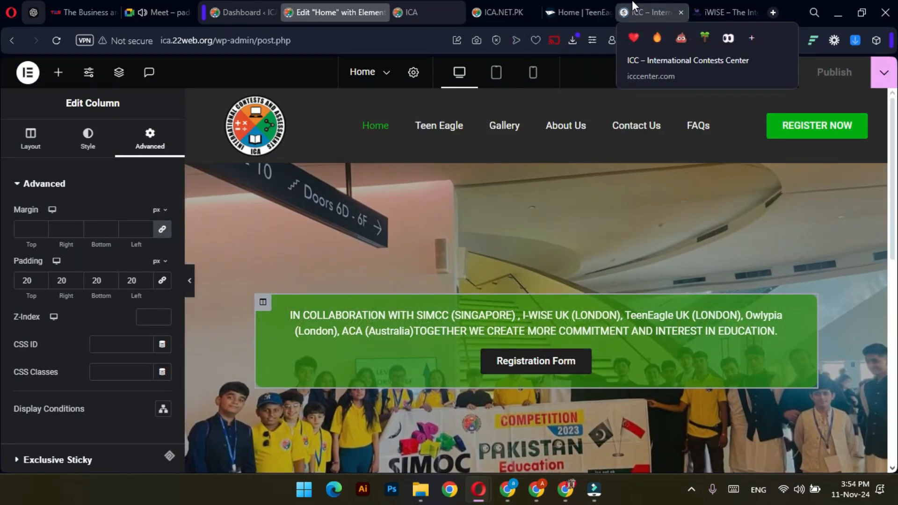
{"action": "left_click", "coordinate": [634, 3]}
{"action": "left_click", "coordinate": [562, 5]}
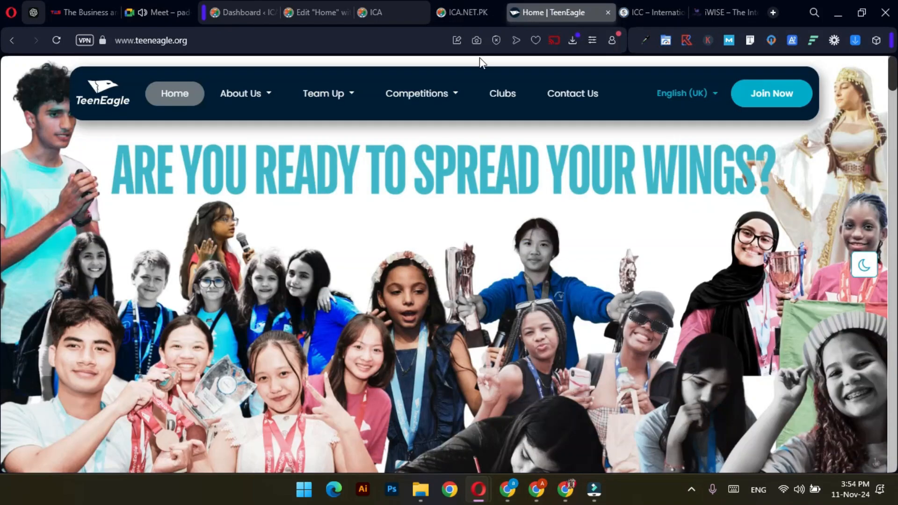
{"action": "left_click", "coordinate": [712, 3]}
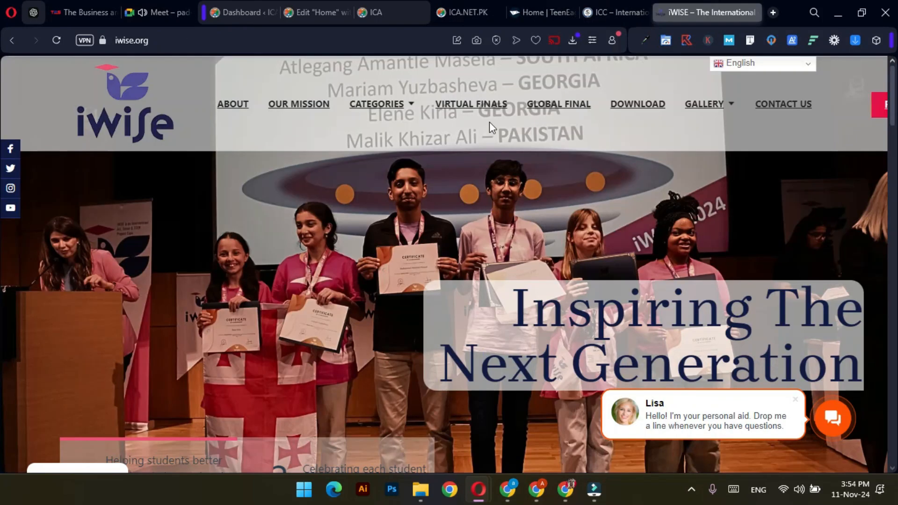
{"action": "scroll", "coordinate": [318, 234], "scroll_direction": "down", "scroll_amount": 1}
{"action": "scroll", "coordinate": [319, 234], "scroll_direction": "up", "scroll_amount": 1}
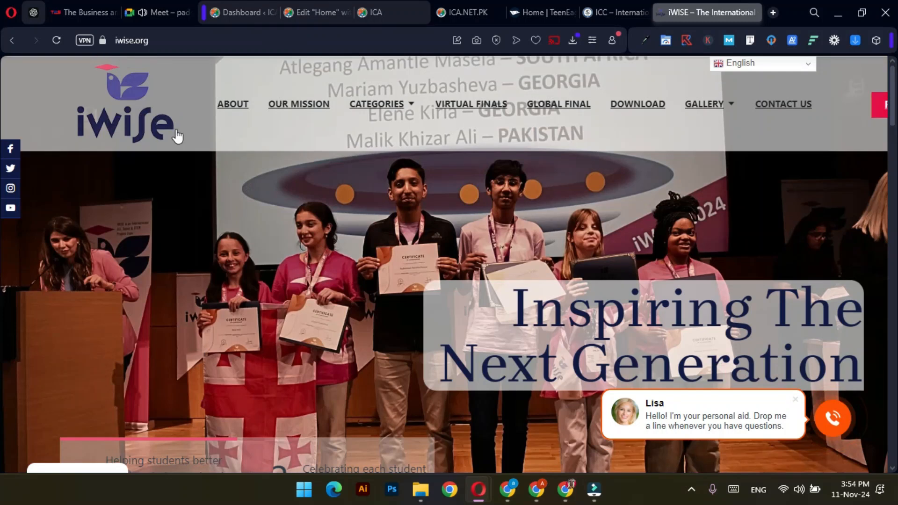
{"action": "mouse_move", "coordinate": [379, 104]}
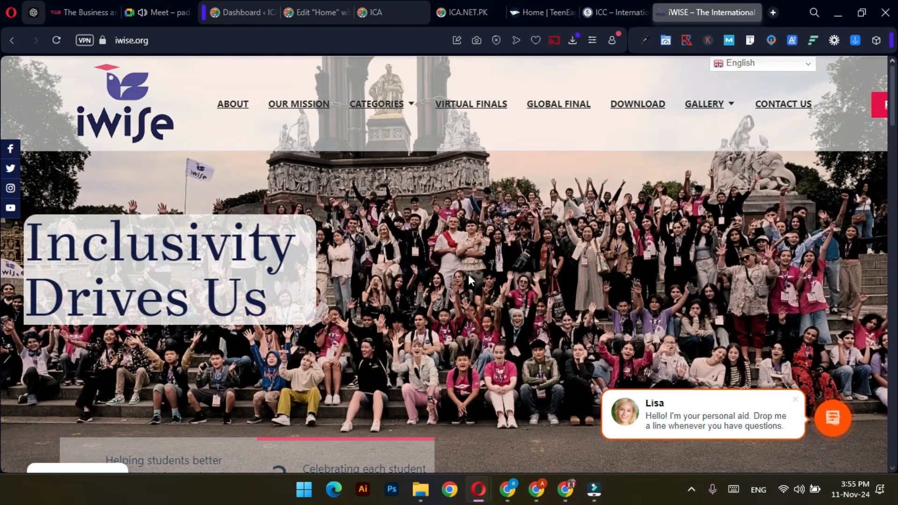
Step: In the Home page editor, unlink the hero section's margins, set its top margin to -111 px and leave the Z-index empty
{"action": "left_click", "coordinate": [324, 13]}
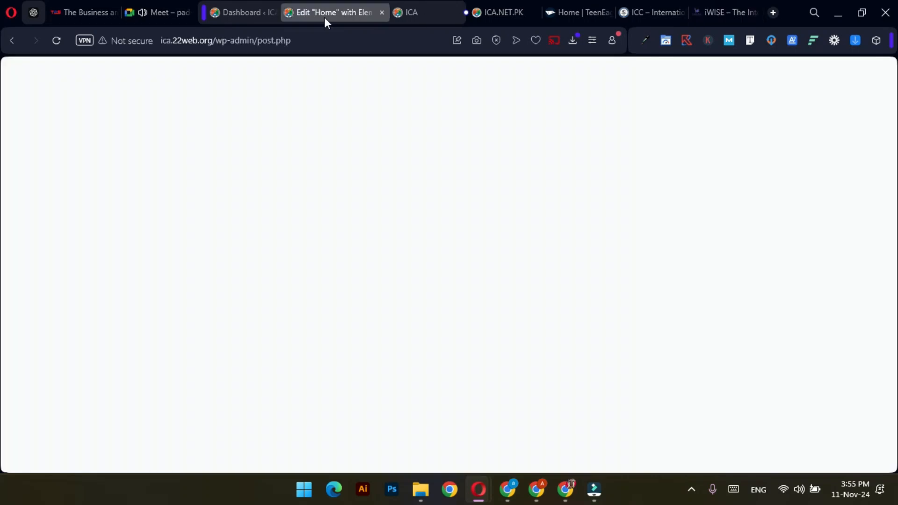
{"action": "left_click", "coordinate": [537, 157]}
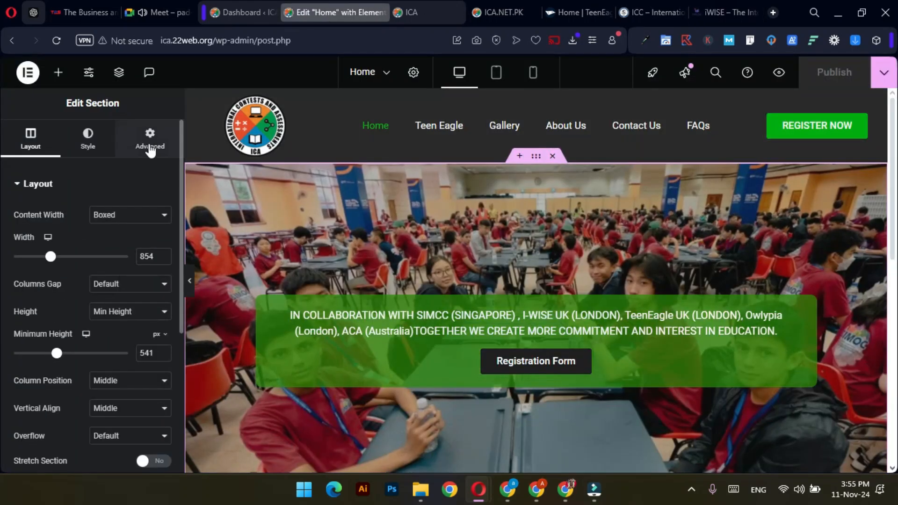
{"action": "left_click", "coordinate": [150, 136]}
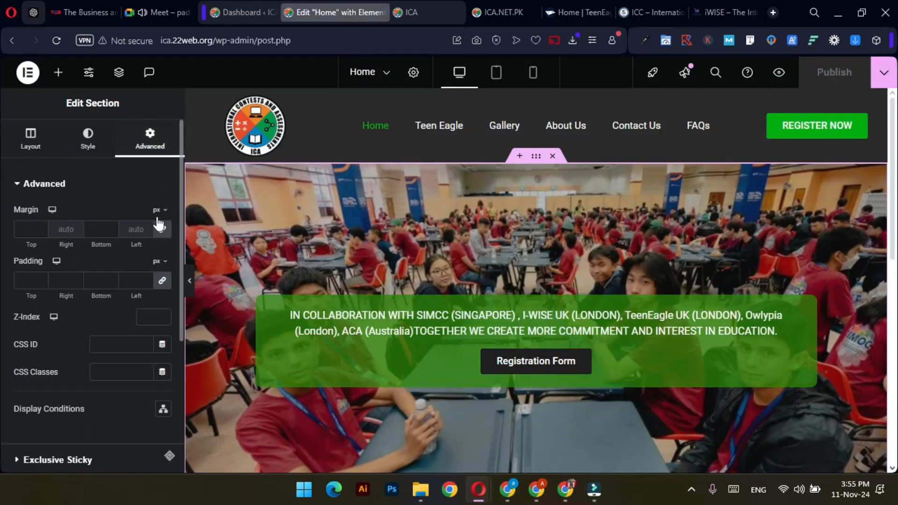
{"action": "left_click", "coordinate": [162, 232]}
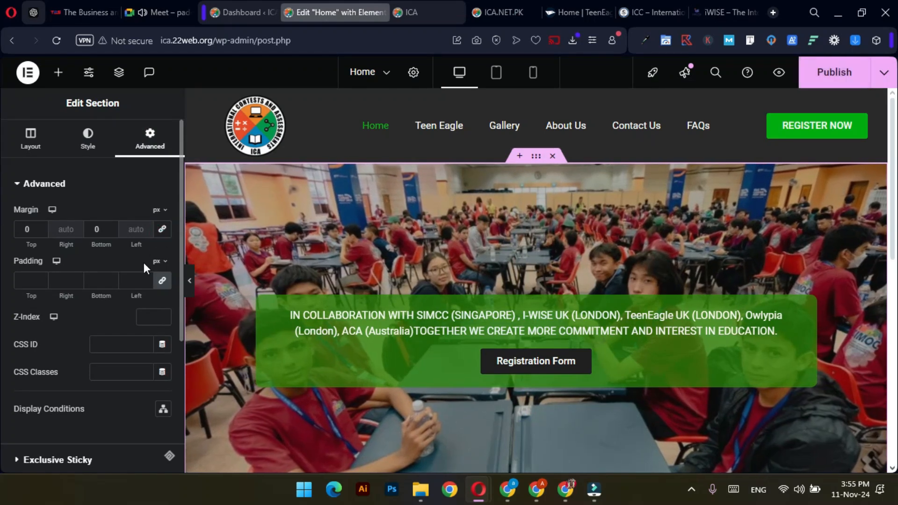
{"action": "left_click", "coordinate": [42, 225]}
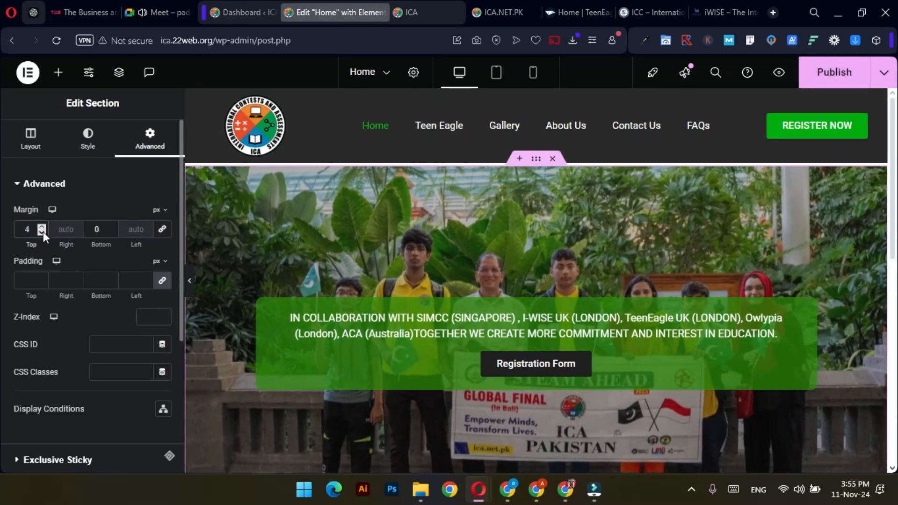
{"action": "left_click", "coordinate": [43, 232]}
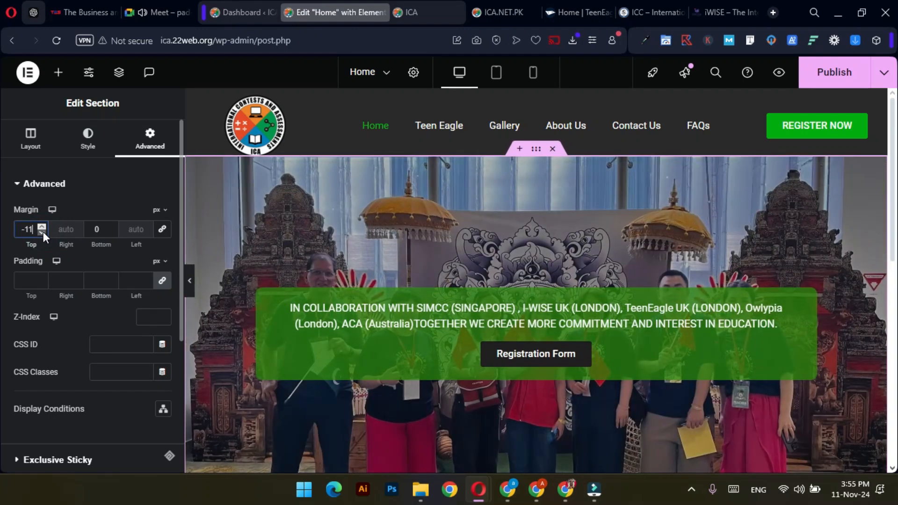
{"action": "left_click", "coordinate": [43, 231]}
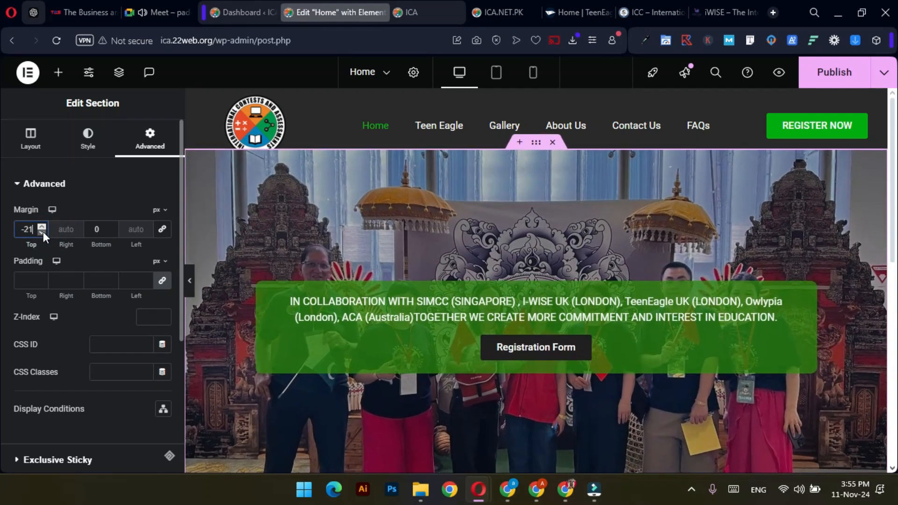
{"action": "left_click", "coordinate": [43, 231]}
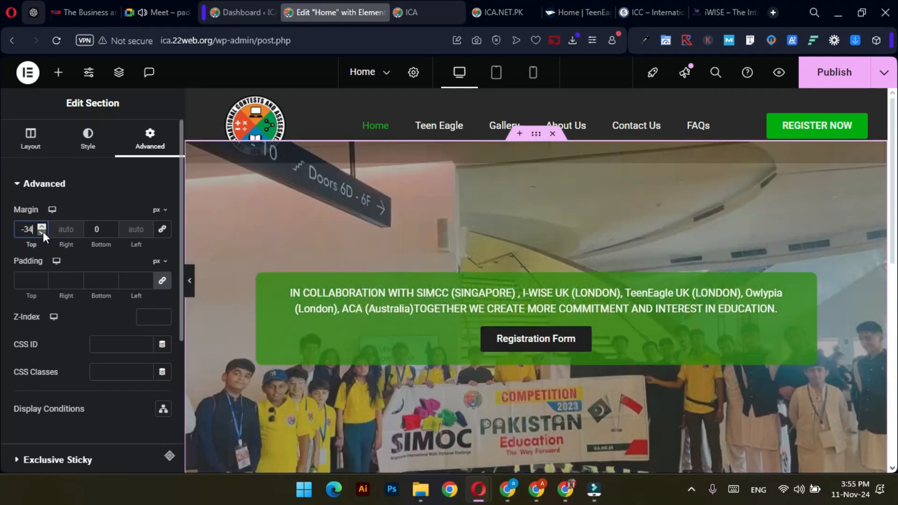
{"action": "left_click", "coordinate": [43, 231]}
{"action": "left_click", "coordinate": [43, 231]}
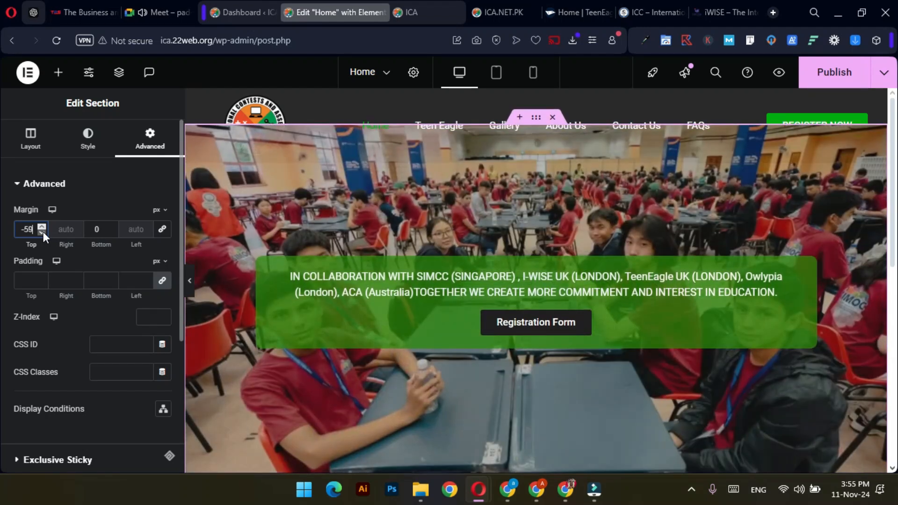
{"action": "left_click", "coordinate": [43, 232]}
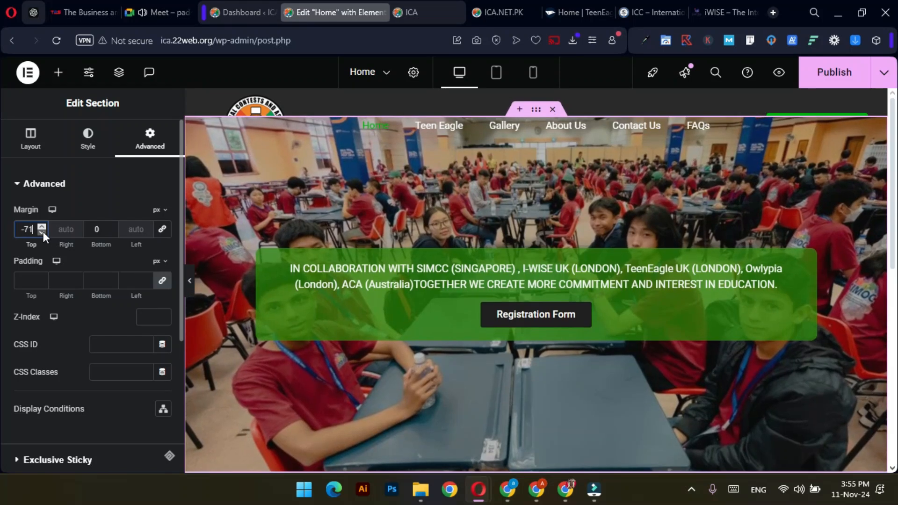
{"action": "left_click", "coordinate": [43, 231]}
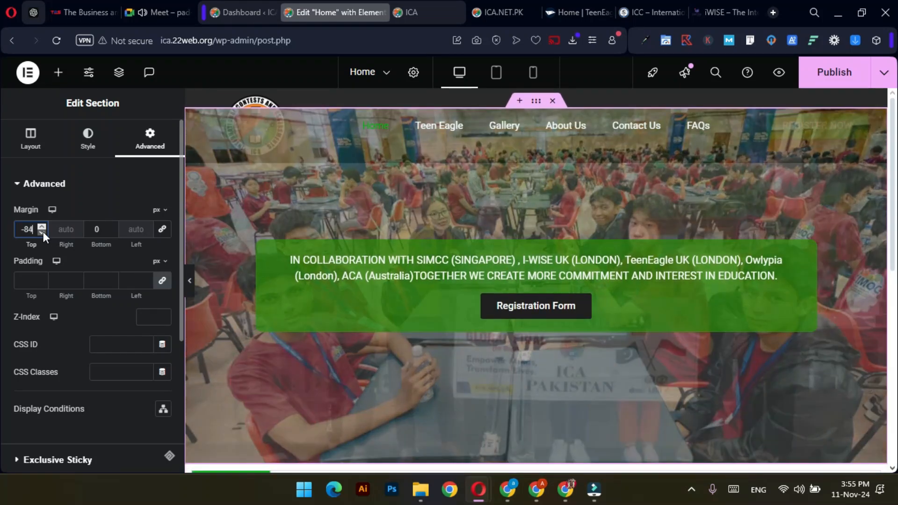
{"action": "left_click", "coordinate": [43, 232]}
{"action": "left_click", "coordinate": [43, 232]}
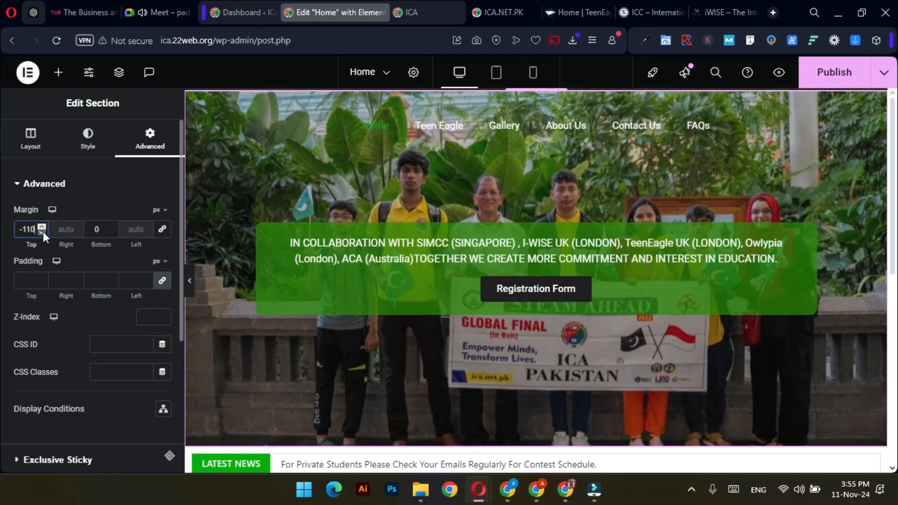
{"action": "left_click", "coordinate": [43, 232]}
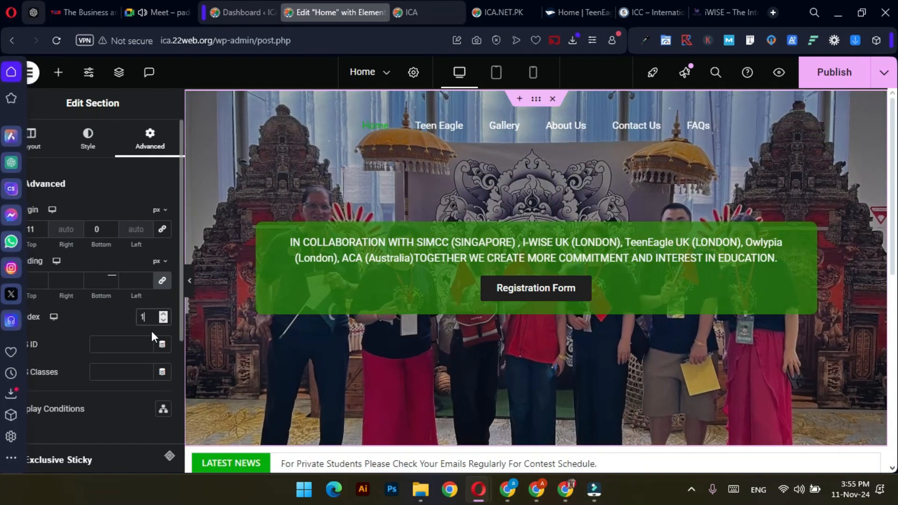
{"action": "key", "text": "BackSpace"}
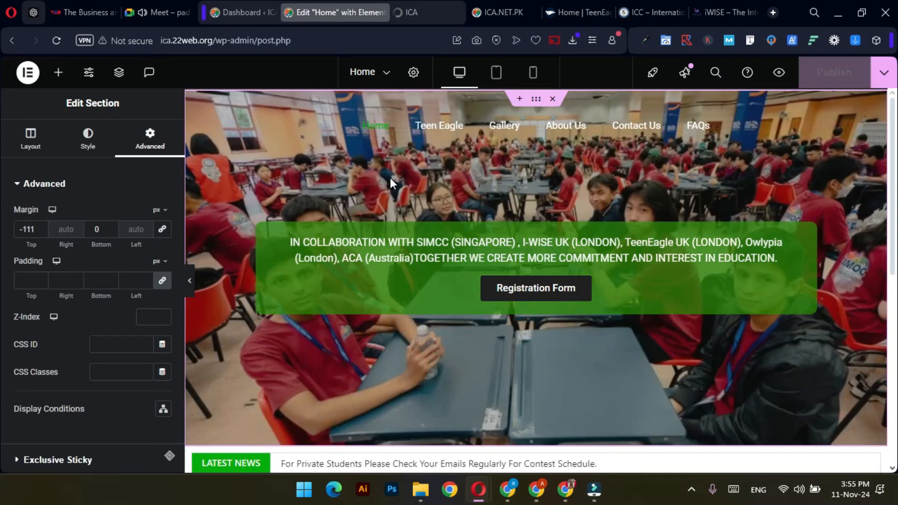
Step: Open the Elementor Header #30 template for editing and select its dark navigation section
{"action": "left_click", "coordinate": [387, 72]}
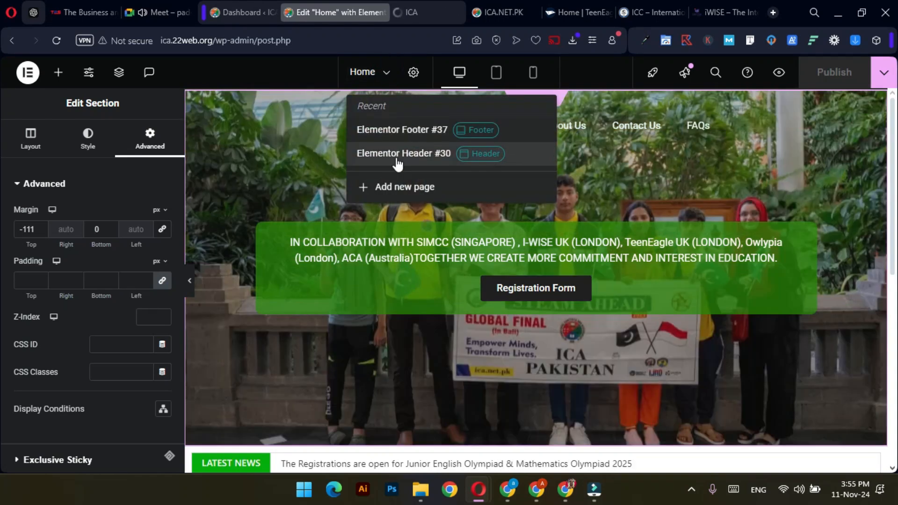
{"action": "left_click", "coordinate": [398, 155]}
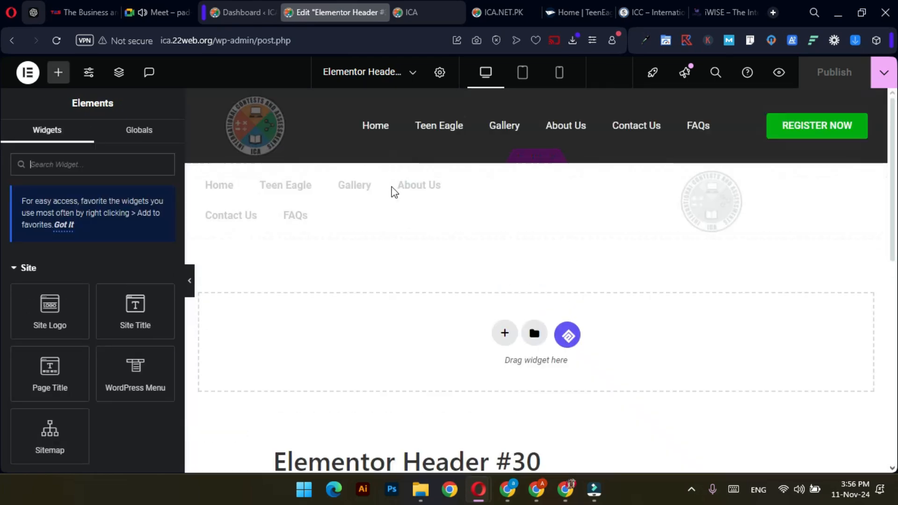
{"action": "left_click", "coordinate": [536, 98]}
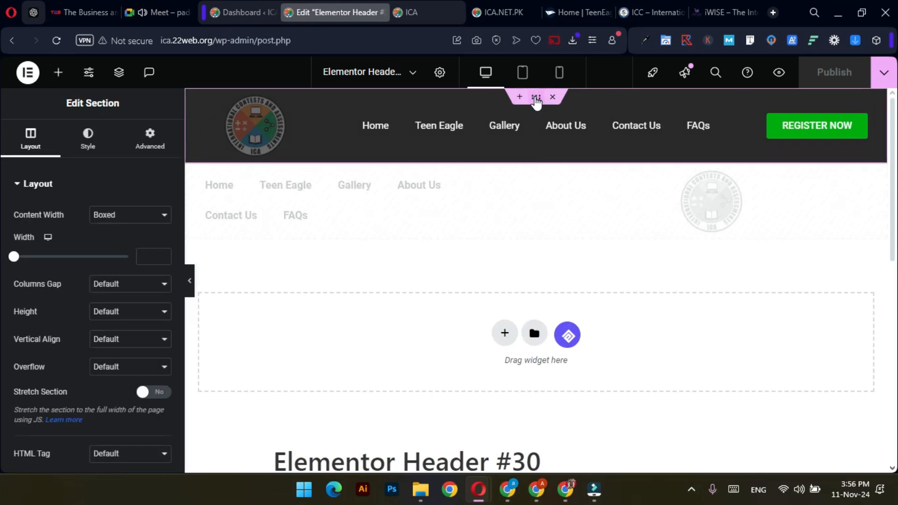
Step: Set the dark navigation section's Z-Index to 10 and check the header on the live ICA home page
{"action": "left_click", "coordinate": [155, 144]}
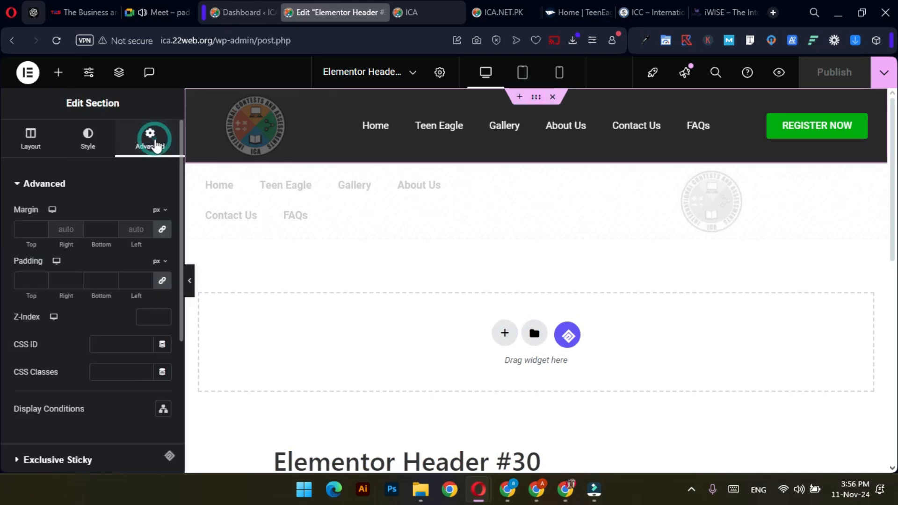
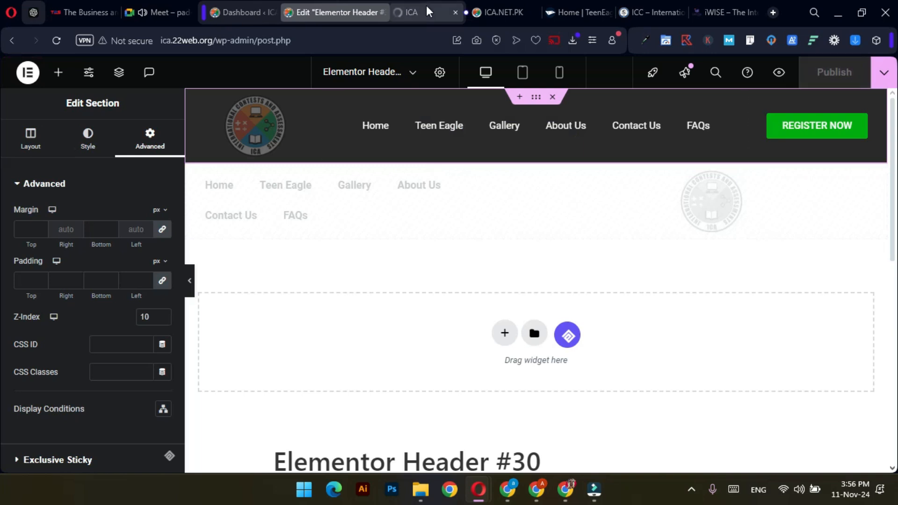
{"action": "left_click", "coordinate": [428, 10]}
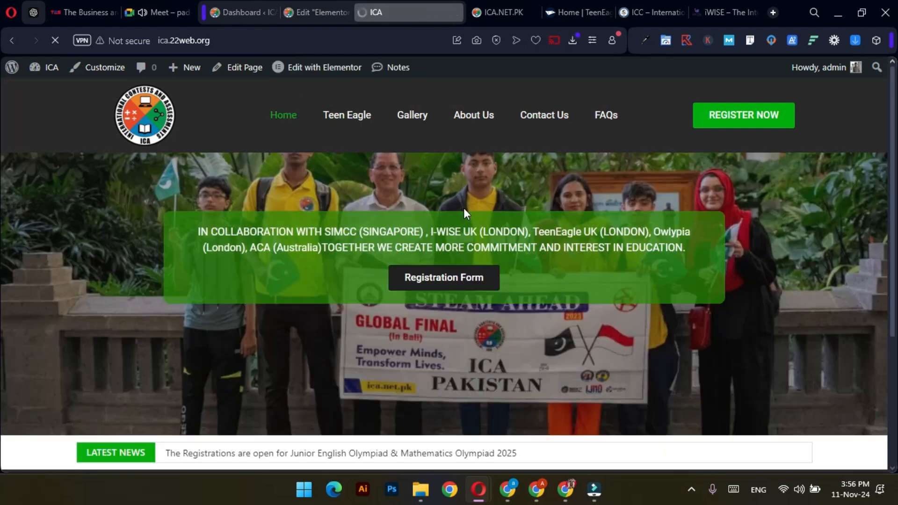
{"action": "scroll", "coordinate": [466, 213], "scroll_direction": "down", "scroll_amount": 3}
{"action": "scroll", "coordinate": [465, 212], "scroll_direction": "up", "scroll_amount": 3}
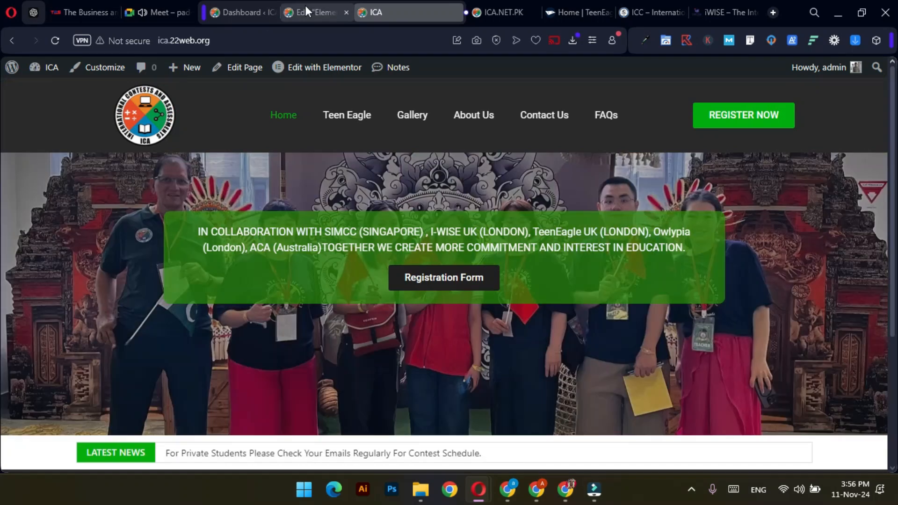
Step: Make the navigation section's background colour semi-transparent, #2A2A2AAB, and publish the Elementor Header #30 template
{"action": "left_click", "coordinate": [313, 12]}
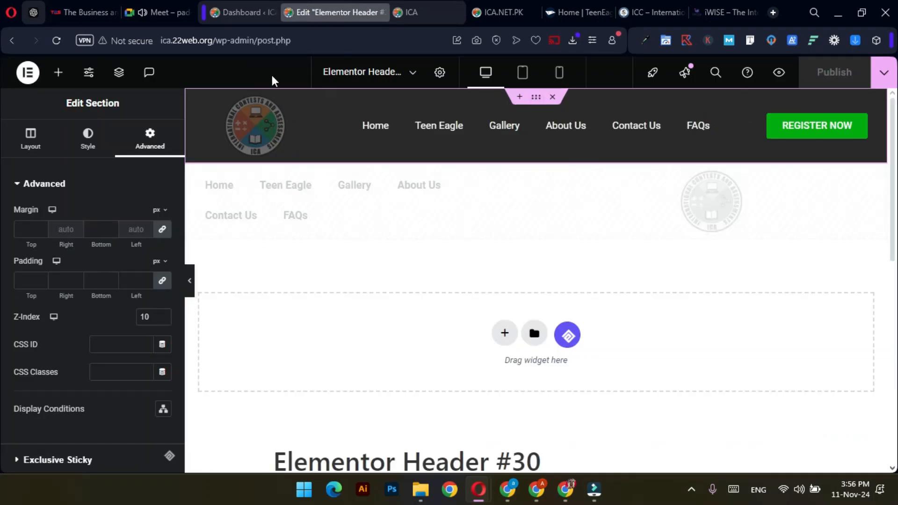
{"action": "left_click", "coordinate": [362, 75]}
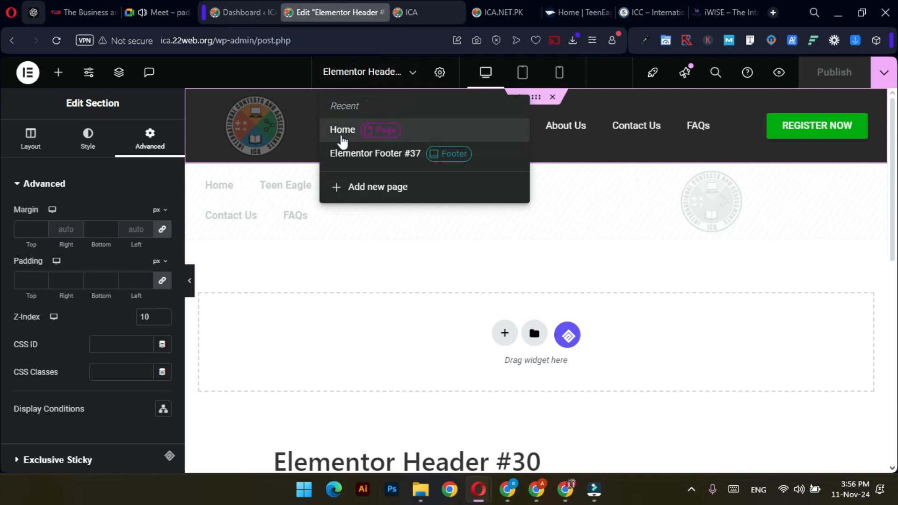
{"action": "left_click", "coordinate": [602, 245]}
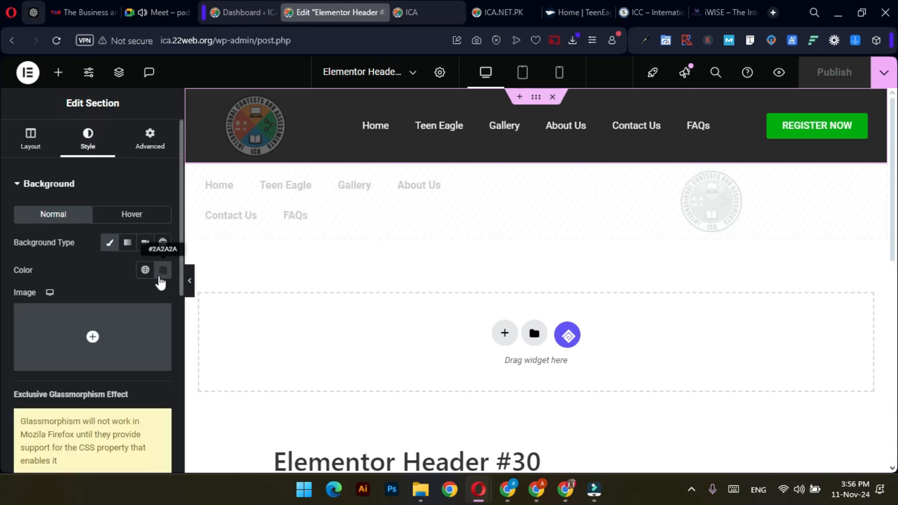
{"action": "left_click", "coordinate": [161, 272]}
{"action": "left_click_drag", "start_coordinate": [217, 221], "coordinate": [200, 220]}
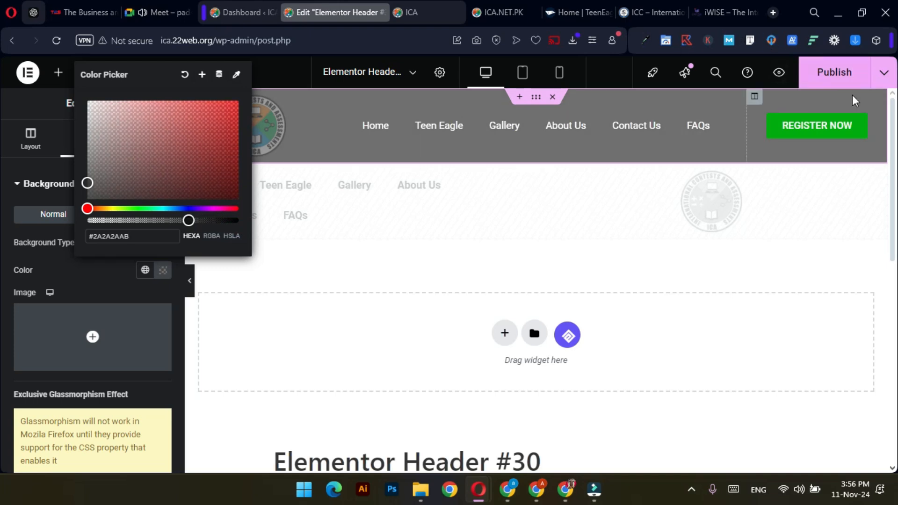
{"action": "left_click", "coordinate": [822, 74]}
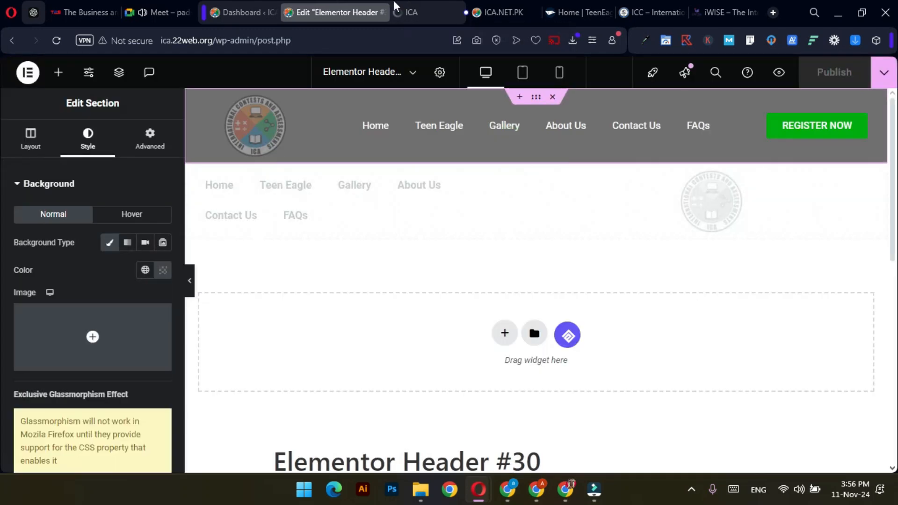
Step: Check the transparent header over the banner on the live ICA home page and compare it with the iWISE website
{"action": "left_click", "coordinate": [394, 1]}
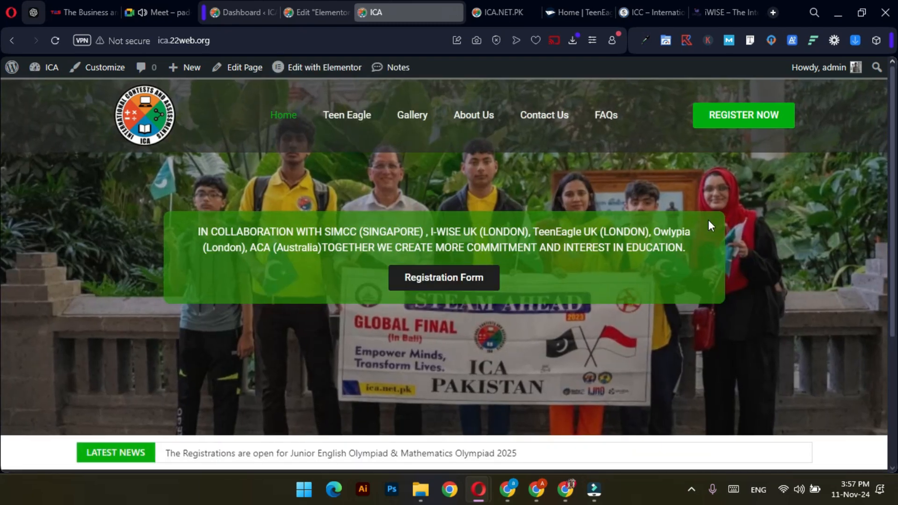
{"action": "scroll", "coordinate": [658, 201], "scroll_direction": "down", "scroll_amount": 4}
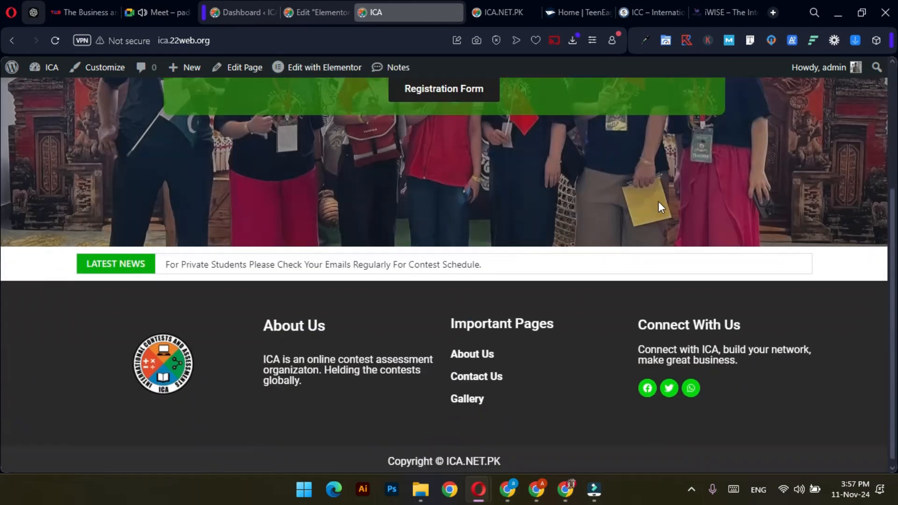
{"action": "scroll", "coordinate": [658, 201], "scroll_direction": "up", "scroll_amount": 4}
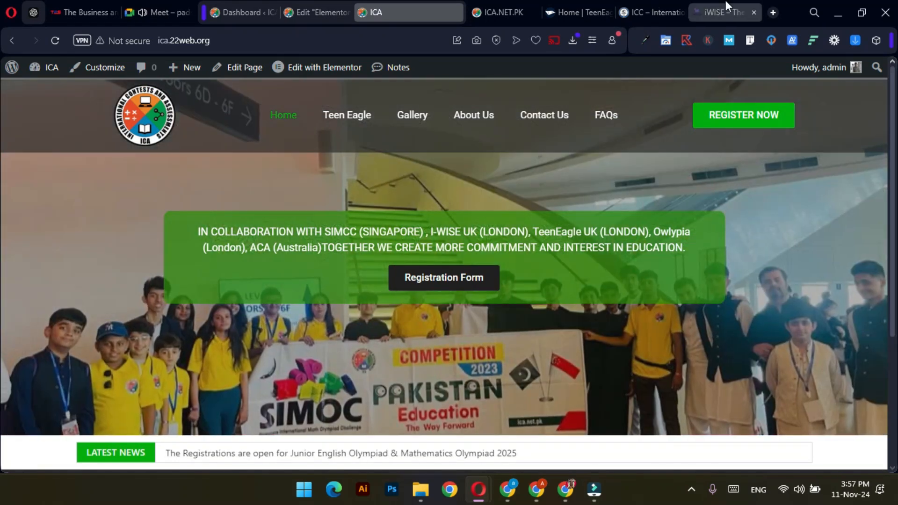
{"action": "left_click", "coordinate": [726, 2]}
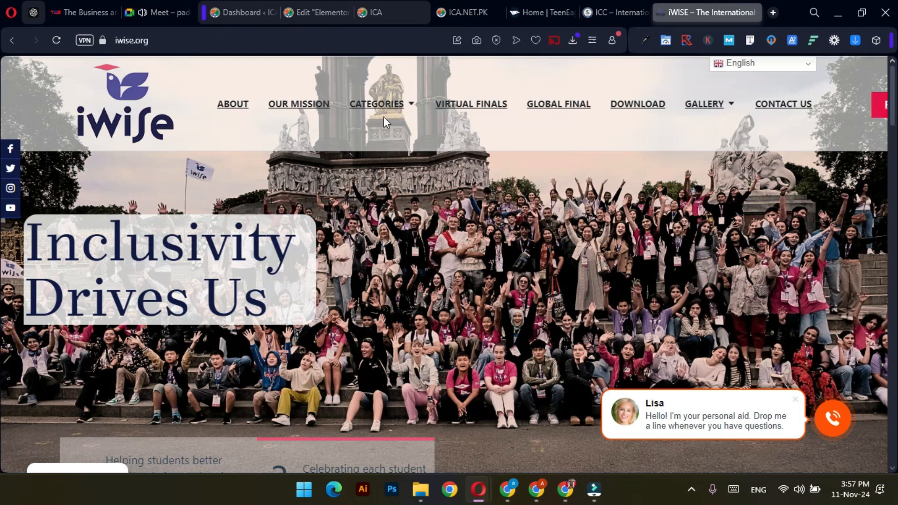
{"action": "left_click", "coordinate": [345, 1]}
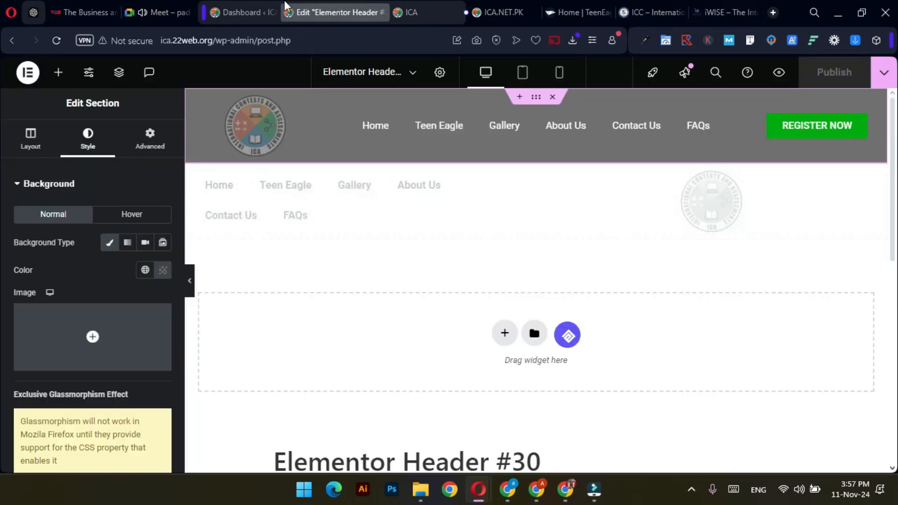
{"action": "left_click", "coordinate": [244, 13]}
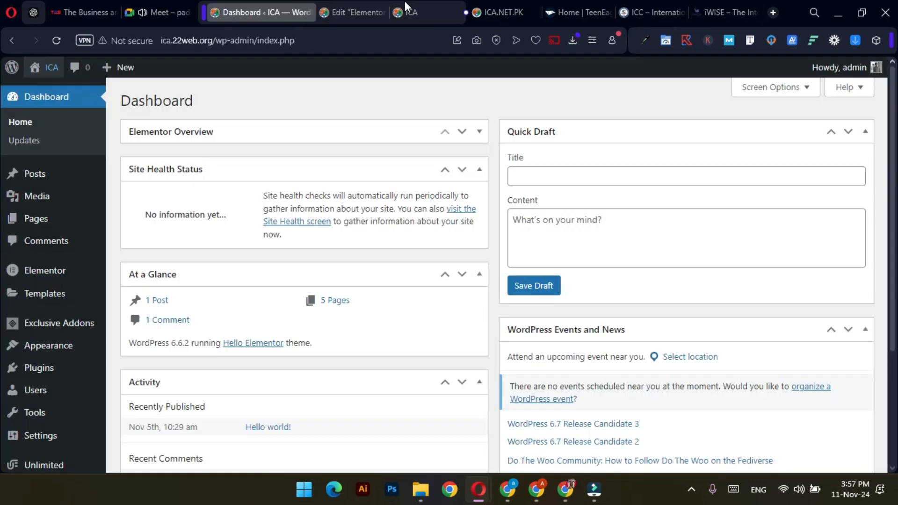
{"action": "left_click", "coordinate": [405, 9]}
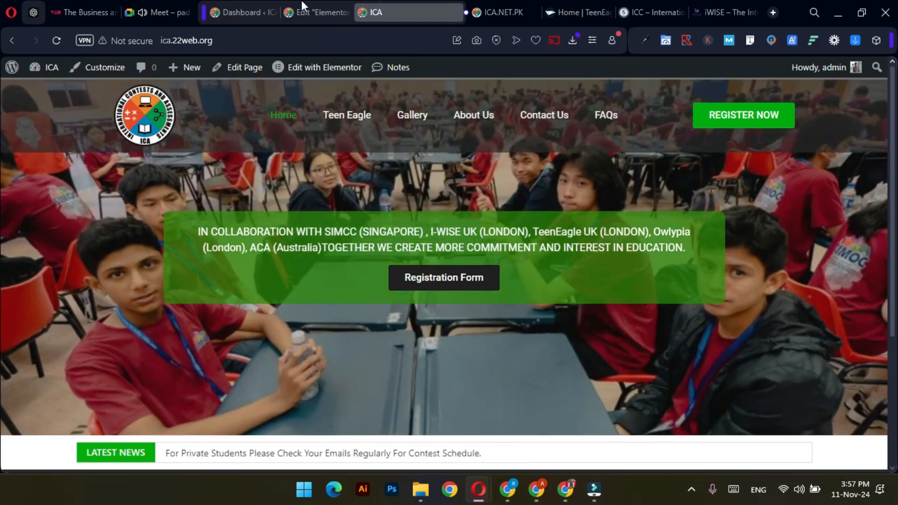
Step: Open the Home page for editing and set the hero section's minimum height to 599 px
{"action": "mouse_move", "coordinate": [301, 1]}
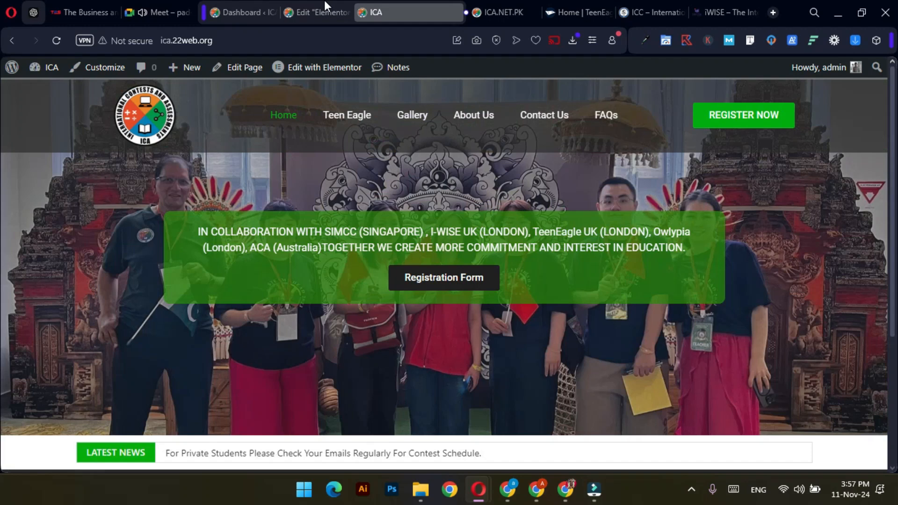
{"action": "left_click", "coordinate": [332, 2]}
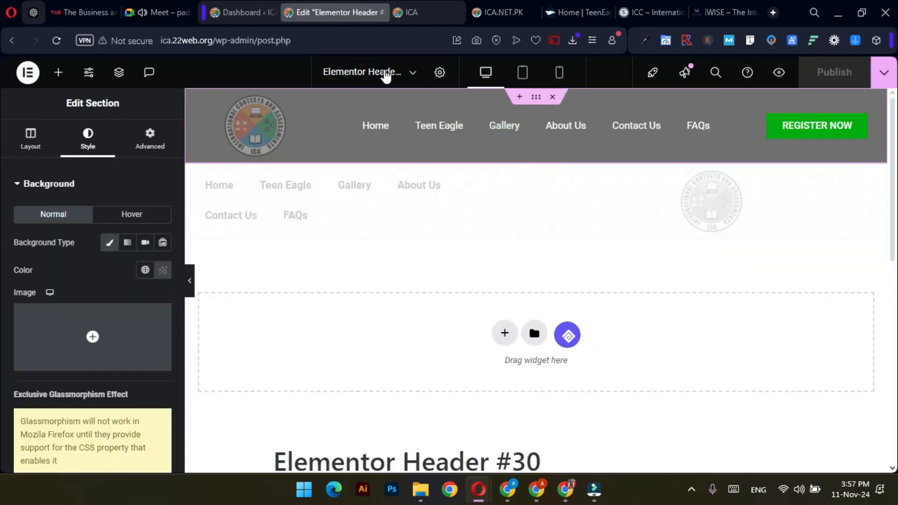
{"action": "left_click", "coordinate": [344, 132]}
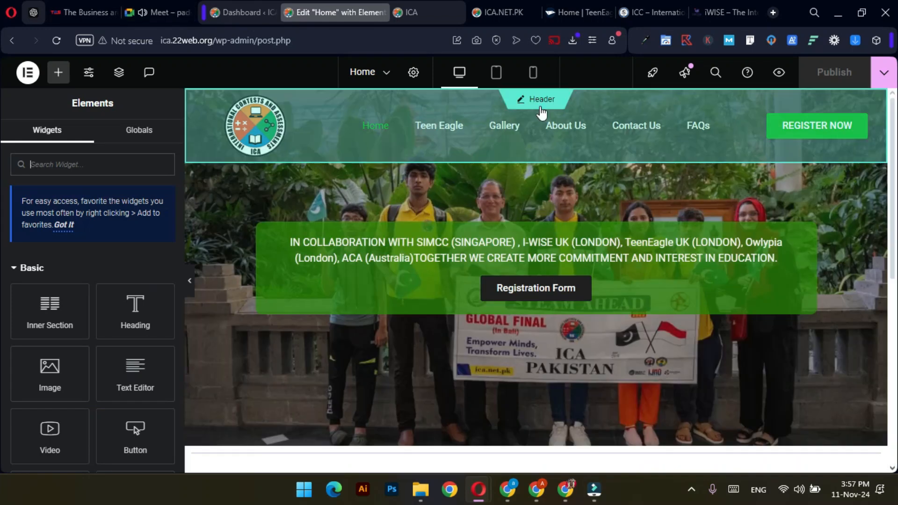
{"action": "left_click", "coordinate": [120, 74]}
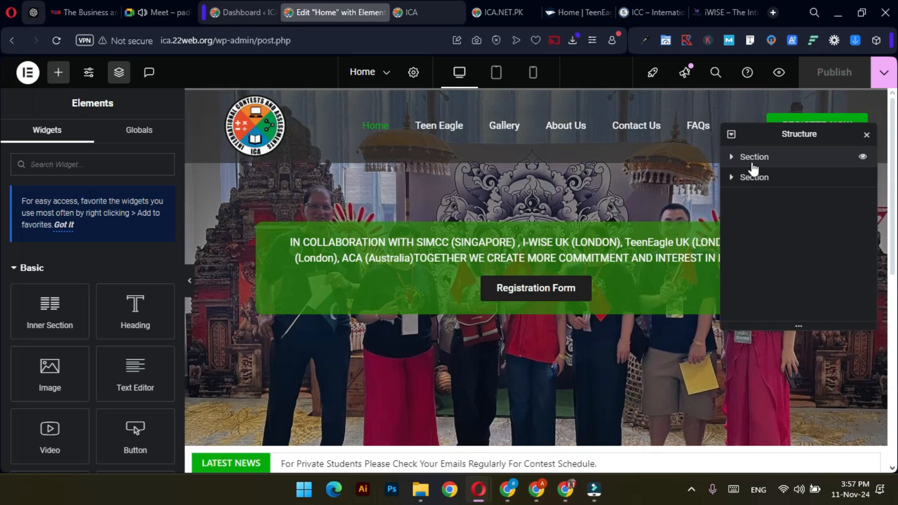
{"action": "left_click", "coordinate": [762, 161]}
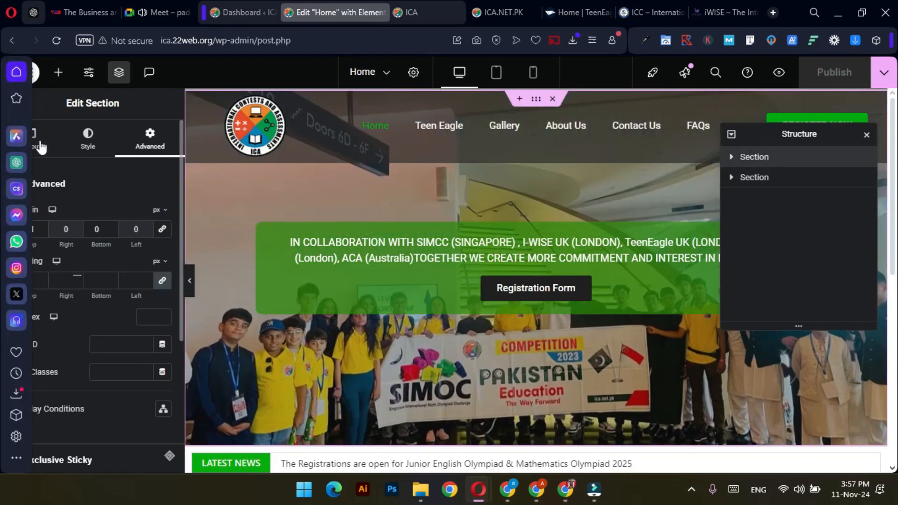
{"action": "left_click", "coordinate": [33, 137]}
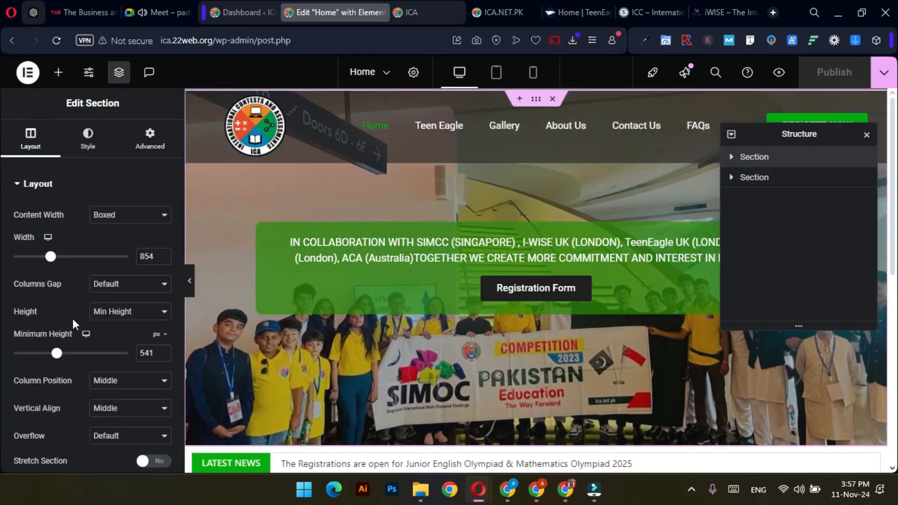
{"action": "left_click_drag", "start_coordinate": [58, 356], "coordinate": [62, 358]}
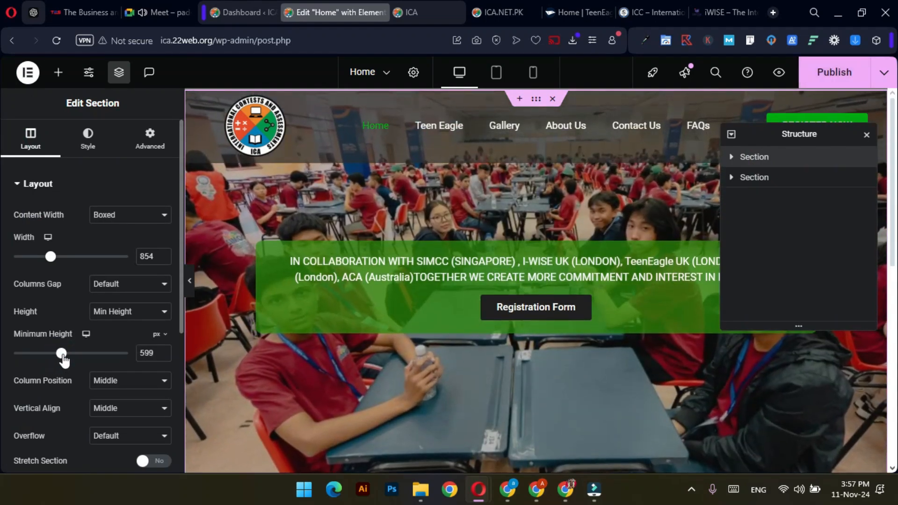
Step: Set the hero section's top margin to -121 px
{"action": "left_click", "coordinate": [146, 148]}
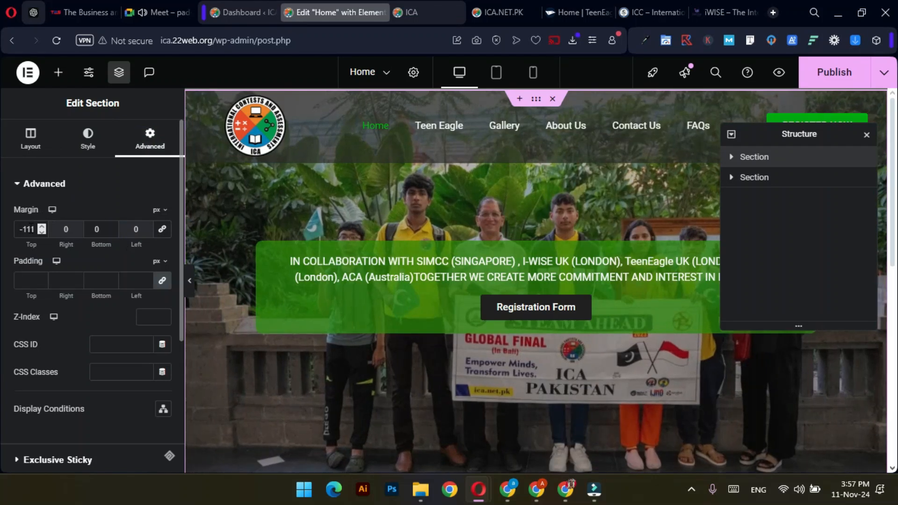
{"action": "left_click", "coordinate": [41, 232]}
{"action": "left_click", "coordinate": [41, 232]}
{"action": "left_click", "coordinate": [41, 232]}
{"action": "left_click", "coordinate": [40, 232]}
{"action": "left_click", "coordinate": [40, 232]}
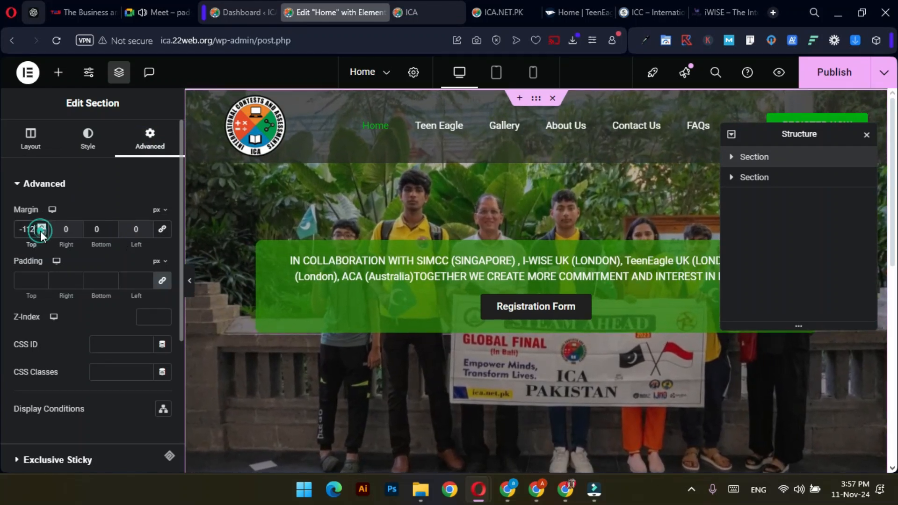
{"action": "left_click", "coordinate": [41, 232]}
{"action": "left_click", "coordinate": [40, 232]}
{"action": "left_click", "coordinate": [41, 233]}
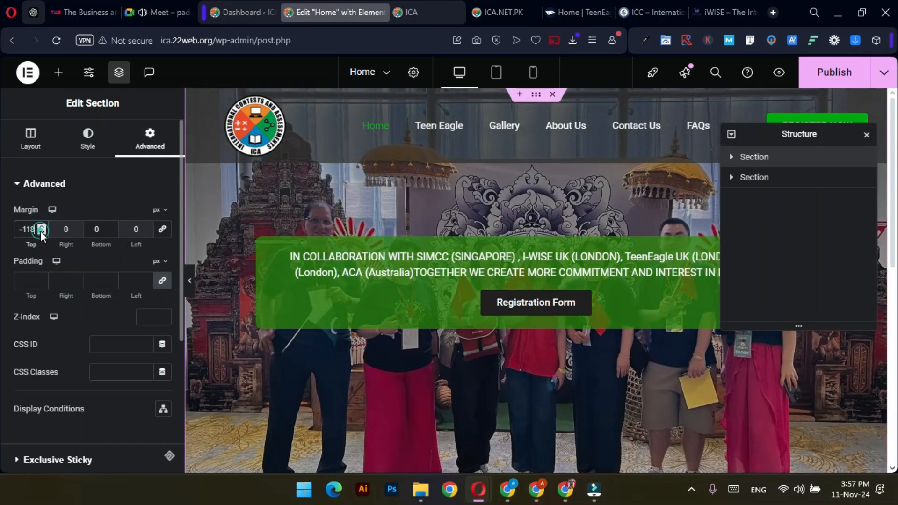
{"action": "left_click", "coordinate": [41, 232]}
{"action": "left_click", "coordinate": [41, 232]}
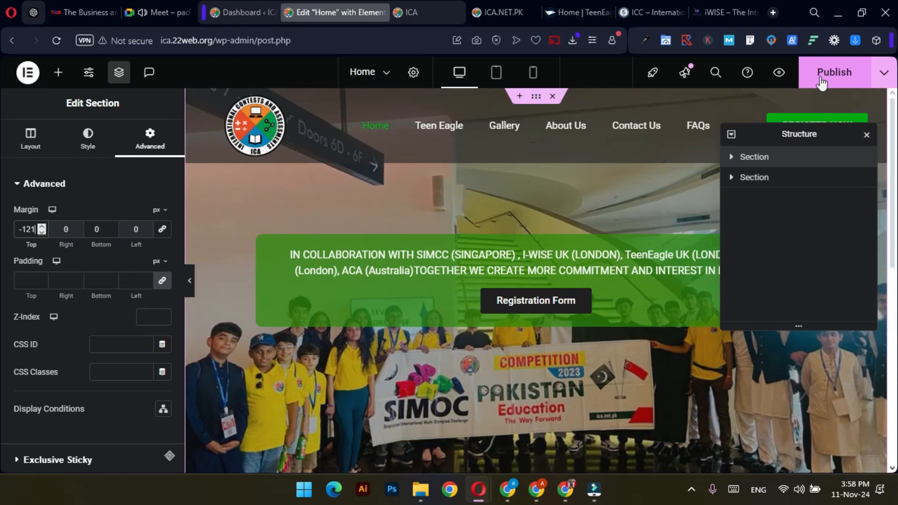
Step: Preview the Home page at full width without the editing panel, examining the hero banner, news ticker and footer
{"action": "scroll", "coordinate": [582, 250], "scroll_direction": "down", "scroll_amount": 3}
{"action": "left_click", "coordinate": [189, 281]}
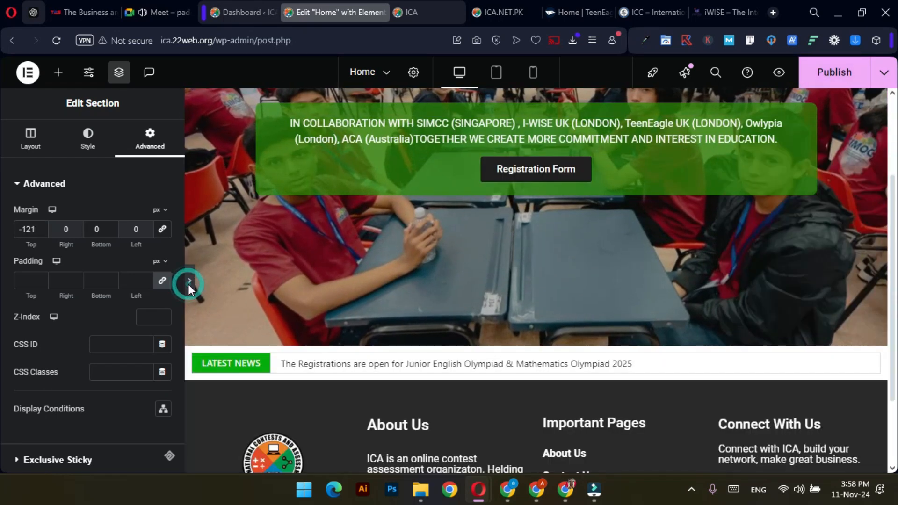
{"action": "scroll", "coordinate": [642, 180], "scroll_direction": "up", "scroll_amount": 3}
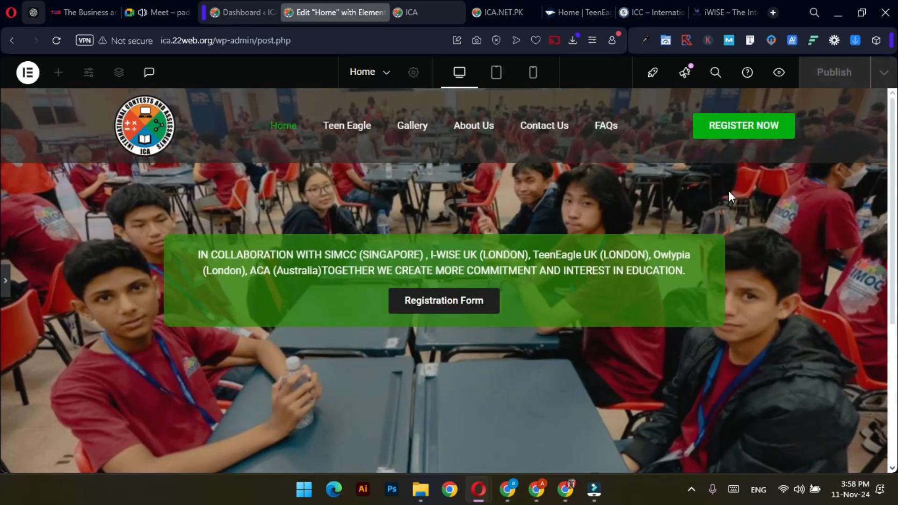
{"action": "scroll", "coordinate": [729, 197], "scroll_direction": "down", "scroll_amount": 5}
{"action": "scroll", "coordinate": [727, 200], "scroll_direction": "up", "scroll_amount": 5}
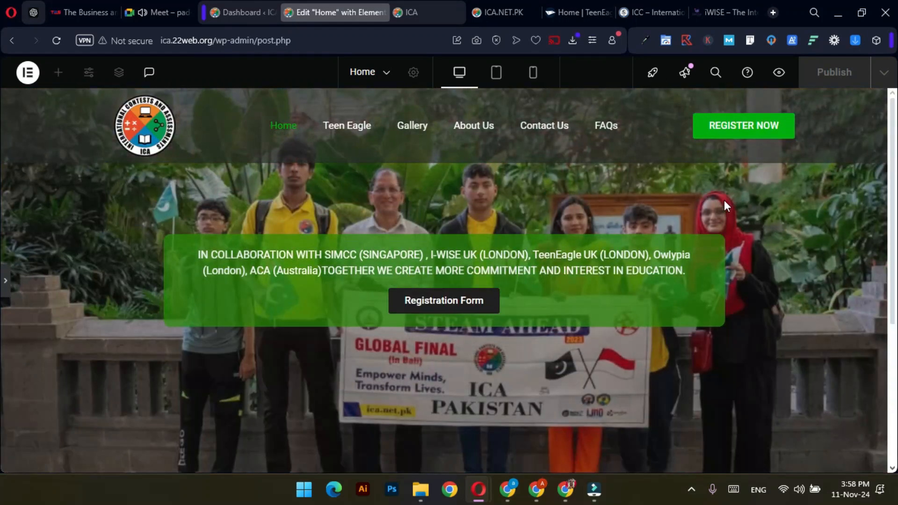
{"action": "scroll", "coordinate": [391, 217], "scroll_direction": "down", "scroll_amount": 3}
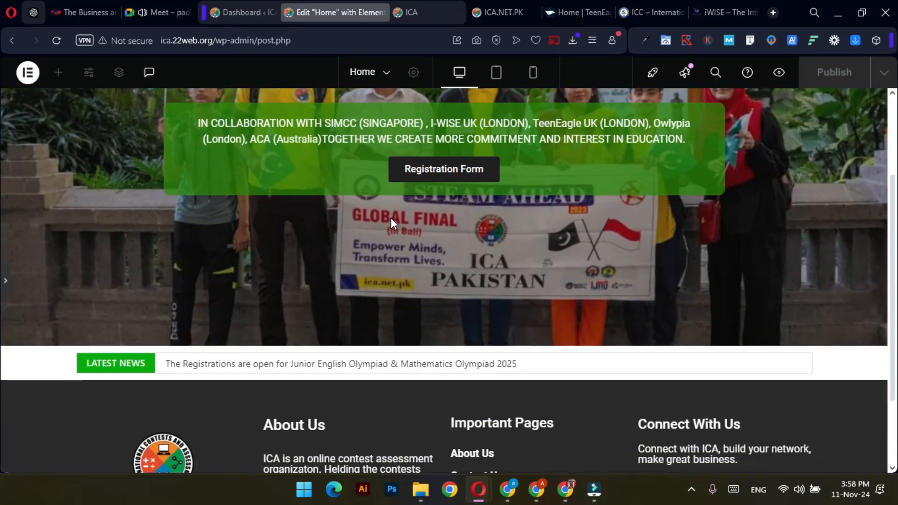
{"action": "scroll", "coordinate": [391, 218], "scroll_direction": "up", "scroll_amount": 3}
{"action": "scroll", "coordinate": [391, 217], "scroll_direction": "down", "scroll_amount": 2}
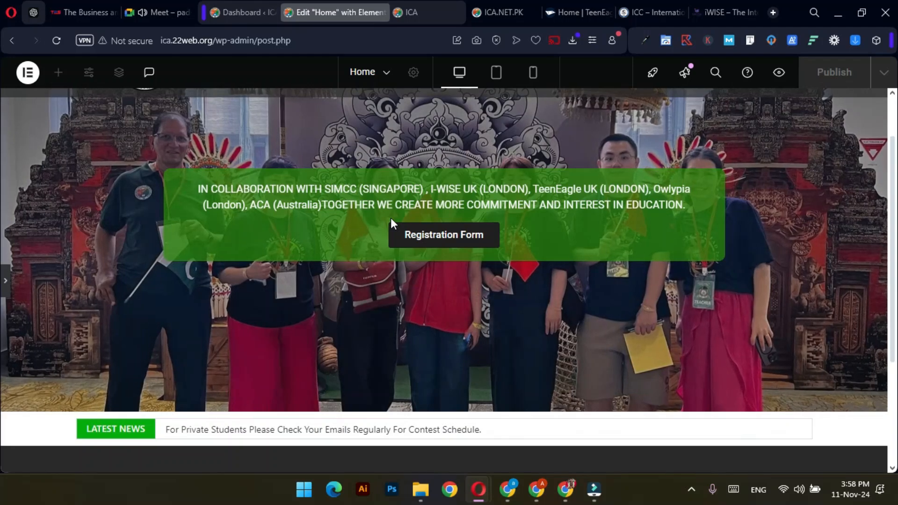
{"action": "scroll", "coordinate": [391, 218], "scroll_direction": "up", "scroll_amount": 2}
{"action": "scroll", "coordinate": [391, 218], "scroll_direction": "down", "scroll_amount": 2}
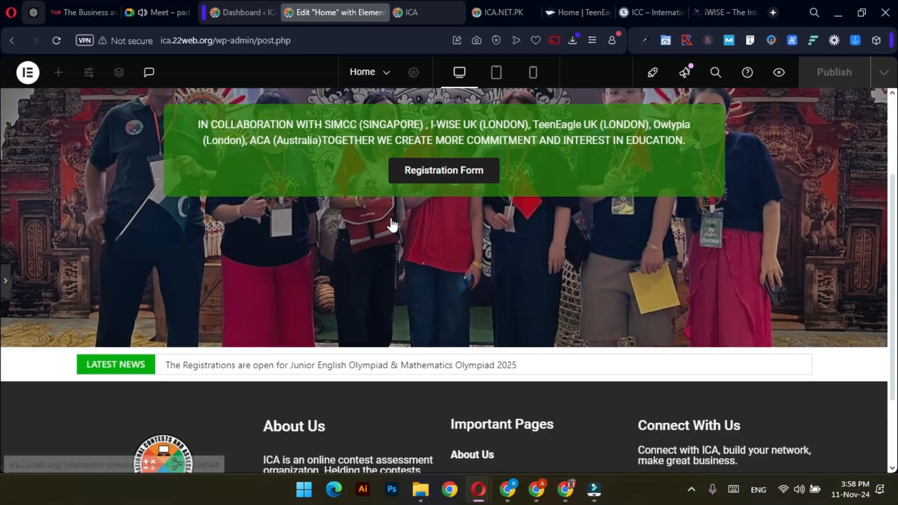
{"action": "scroll", "coordinate": [391, 218], "scroll_direction": "up", "scroll_amount": 2}
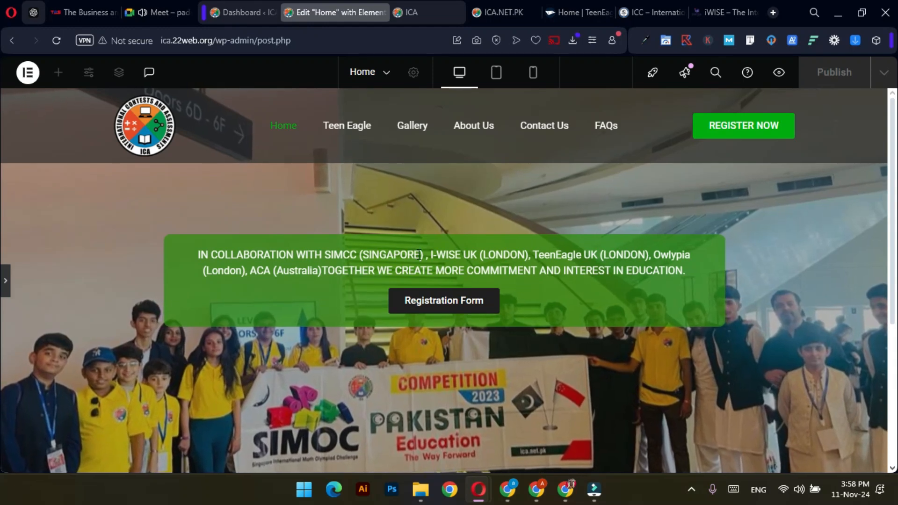
{"action": "scroll", "coordinate": [449, 245], "scroll_direction": "down", "scroll_amount": 3}
{"action": "scroll", "coordinate": [395, 257], "scroll_direction": "up", "scroll_amount": 3}
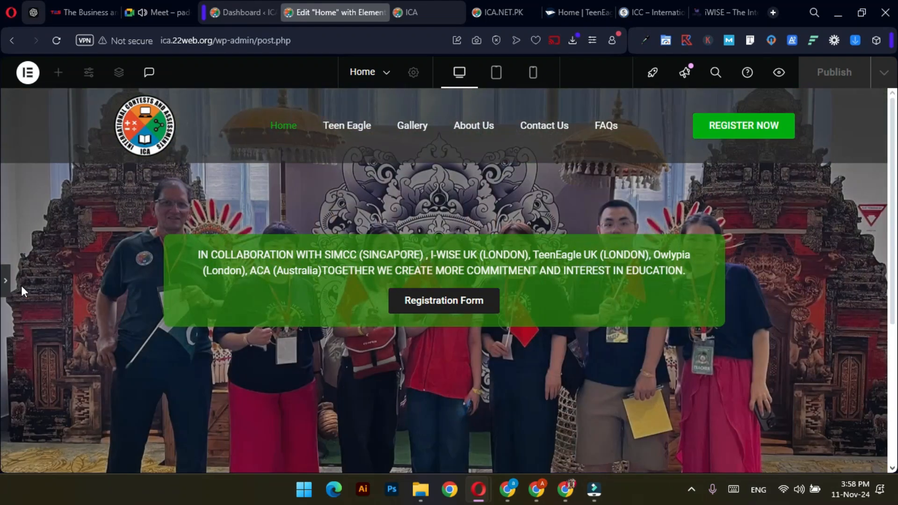
Step: Bring back the editing panel and check the Home page from the hero banner down to the empty area below the news ticker
{"action": "left_click", "coordinate": [6, 283]}
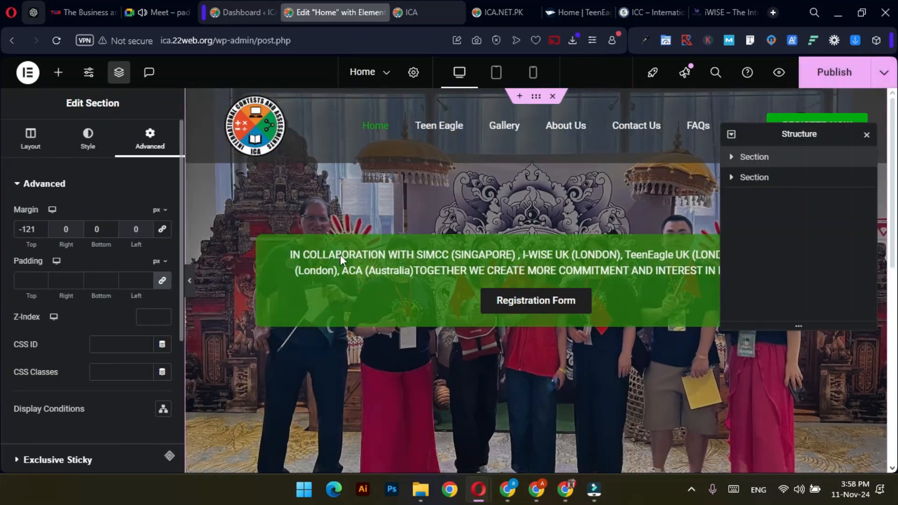
{"action": "scroll", "coordinate": [434, 362], "scroll_direction": "down", "scroll_amount": 4}
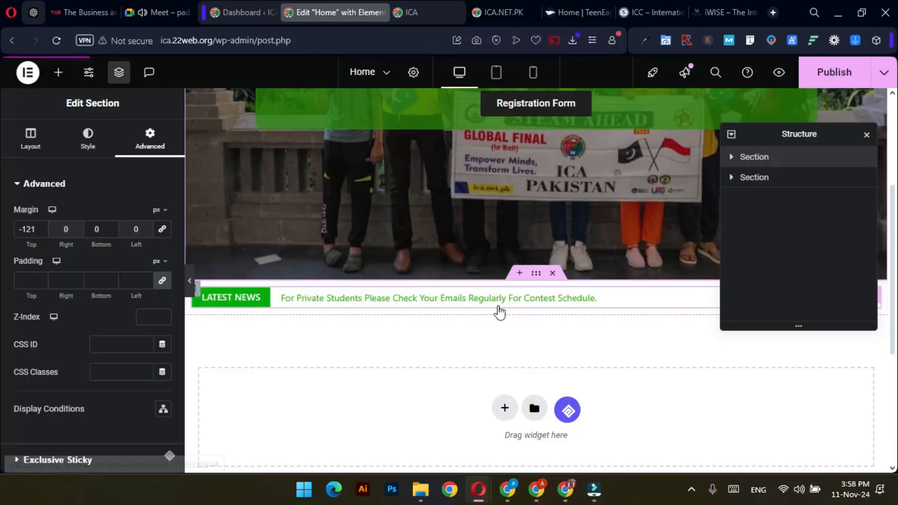
{"action": "scroll", "coordinate": [501, 300], "scroll_direction": "up", "scroll_amount": 4}
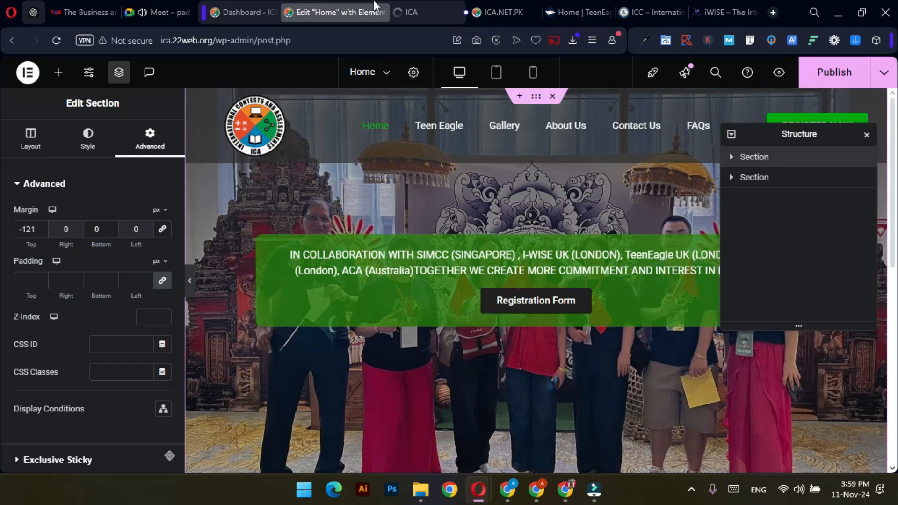
Step: Examine the TeenEagle home page for the sections that follow its hero banner
{"action": "left_click", "coordinate": [570, 11]}
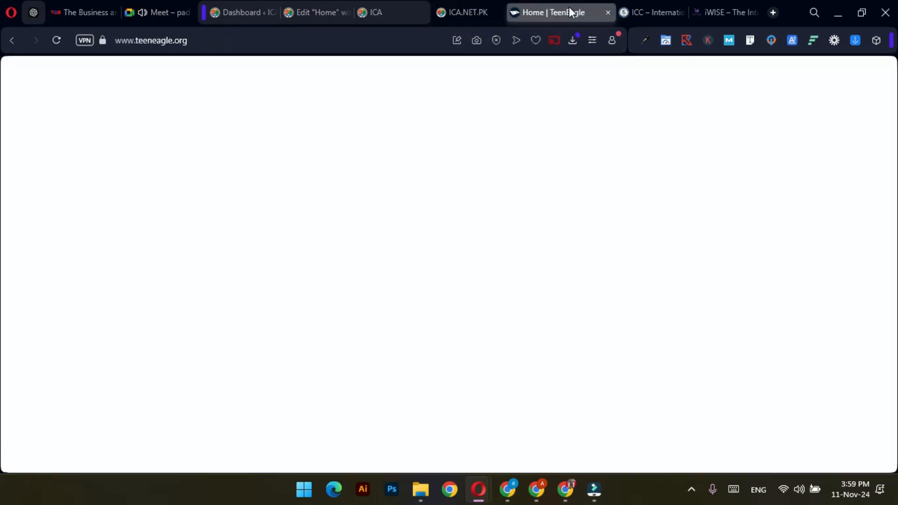
{"action": "scroll", "coordinate": [566, 86], "scroll_direction": "down", "scroll_amount": 10}
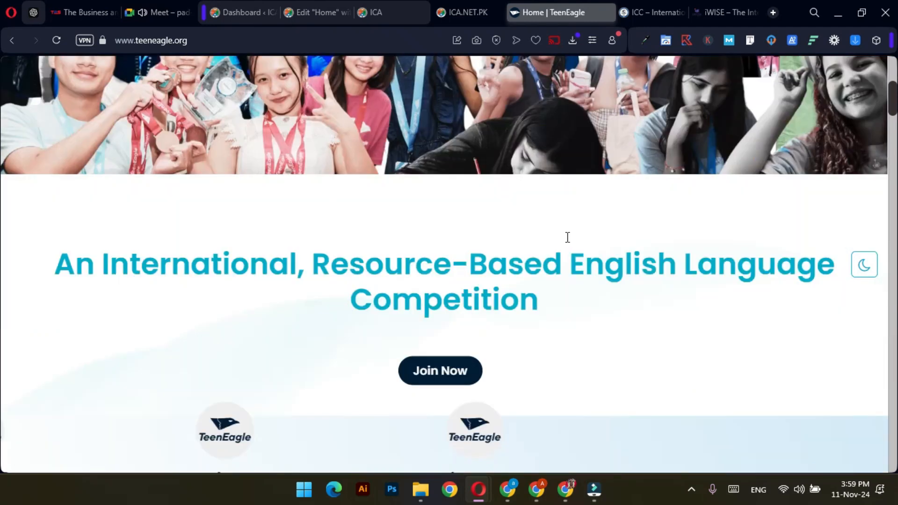
{"action": "scroll", "coordinate": [456, 218], "scroll_direction": "up", "scroll_amount": 3}
{"action": "scroll", "coordinate": [495, 217], "scroll_direction": "down", "scroll_amount": 6}
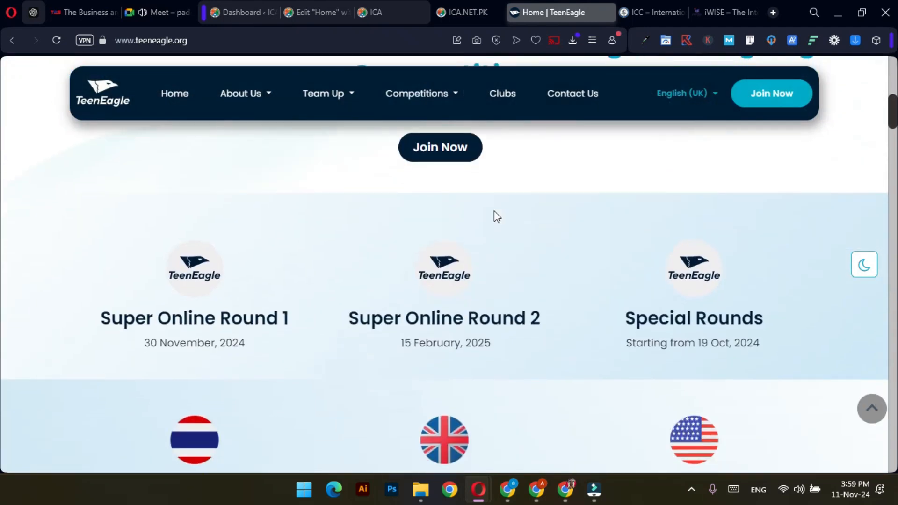
{"action": "scroll", "coordinate": [495, 215], "scroll_direction": "up", "scroll_amount": 5}
Step: Examine the ICC website's home page, including its image slider, Yearly Schedule table and About section
{"action": "left_click", "coordinate": [642, 6]}
{"action": "scroll", "coordinate": [512, 250], "scroll_direction": "down", "scroll_amount": 10}
{"action": "scroll", "coordinate": [512, 248], "scroll_direction": "down", "scroll_amount": 3}
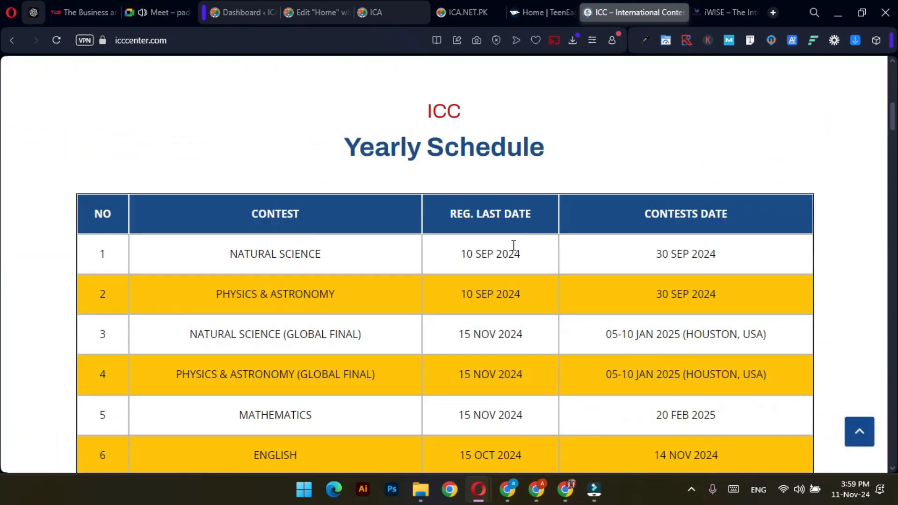
{"action": "scroll", "coordinate": [502, 223], "scroll_direction": "up", "scroll_amount": 3}
{"action": "scroll", "coordinate": [502, 223], "scroll_direction": "down", "scroll_amount": 4}
{"action": "scroll", "coordinate": [501, 220], "scroll_direction": "down", "scroll_amount": 10}
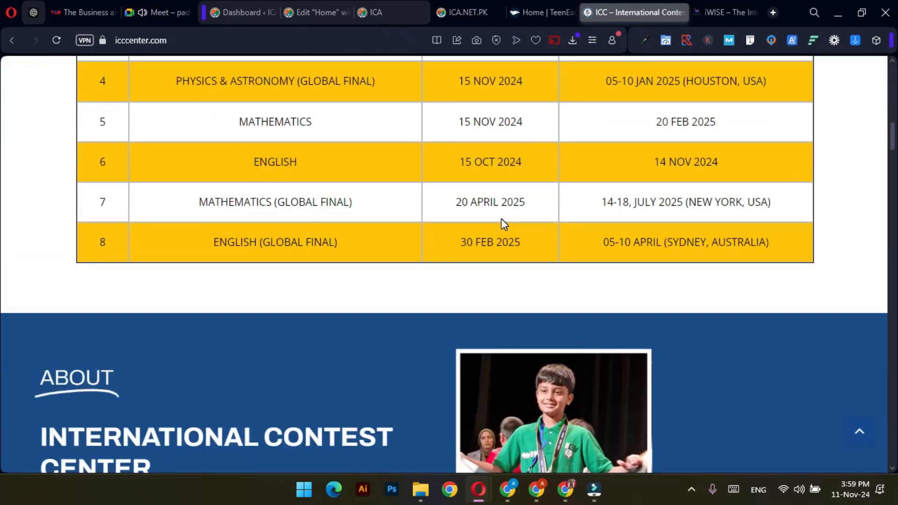
{"action": "scroll", "coordinate": [433, 231], "scroll_direction": "up", "scroll_amount": 10}
{"action": "scroll", "coordinate": [434, 232], "scroll_direction": "up", "scroll_amount": 10}
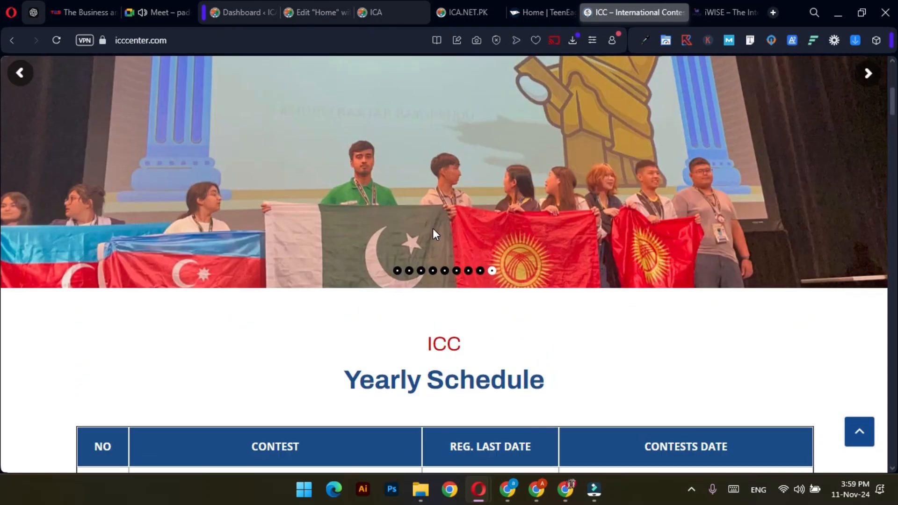
{"action": "scroll", "coordinate": [535, 230], "scroll_direction": "down", "scroll_amount": 10}
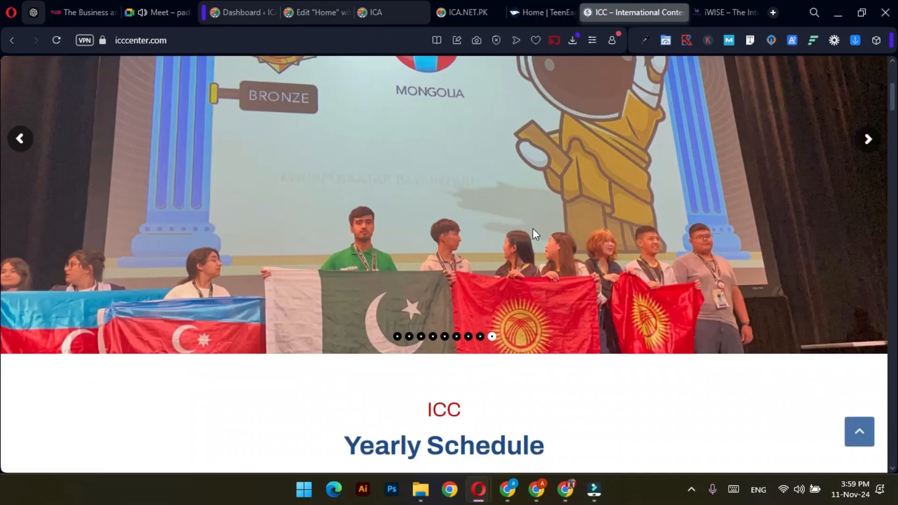
Step: Examine the iWISE home page's section order and layout, from the hero banner through the categories, timeline and partners to the footer
{"action": "left_click", "coordinate": [701, 2]}
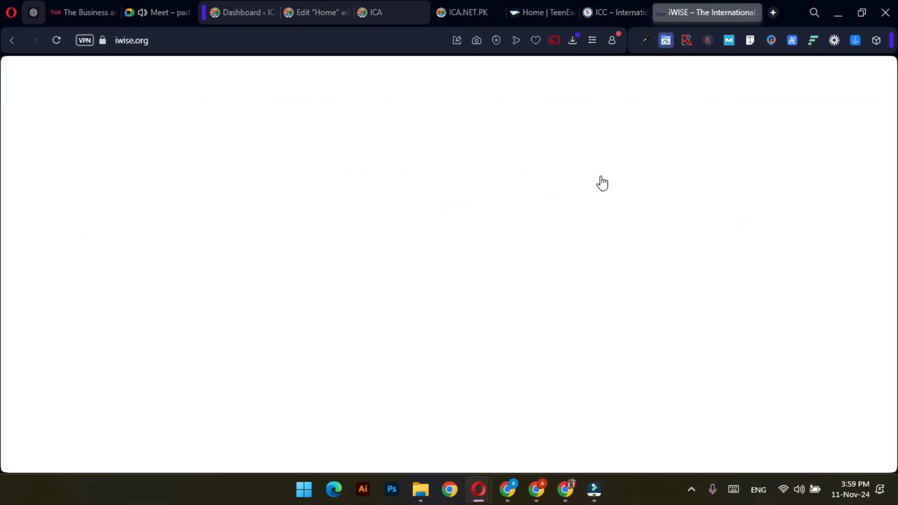
{"action": "scroll", "coordinate": [467, 278], "scroll_direction": "down", "scroll_amount": 6}
{"action": "scroll", "coordinate": [467, 278], "scroll_direction": "down", "scroll_amount": 2}
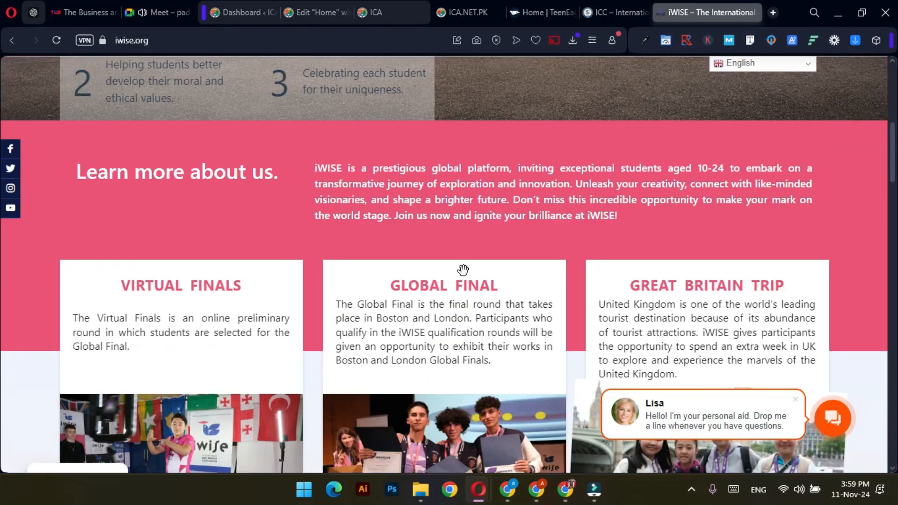
{"action": "scroll", "coordinate": [387, 225], "scroll_direction": "down", "scroll_amount": 1}
{"action": "scroll", "coordinate": [387, 224], "scroll_direction": "down", "scroll_amount": 12}
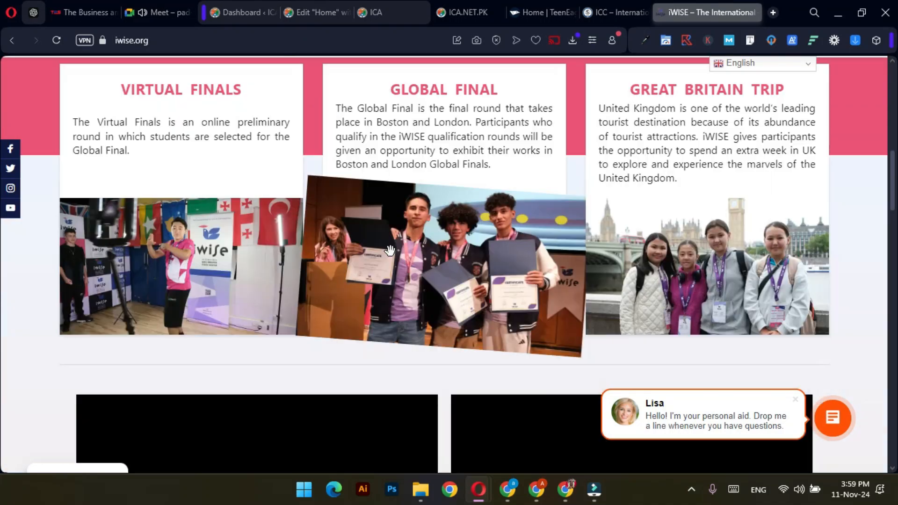
{"action": "scroll", "coordinate": [393, 267], "scroll_direction": "up", "scroll_amount": 5}
{"action": "scroll", "coordinate": [395, 269], "scroll_direction": "down", "scroll_amount": 10}
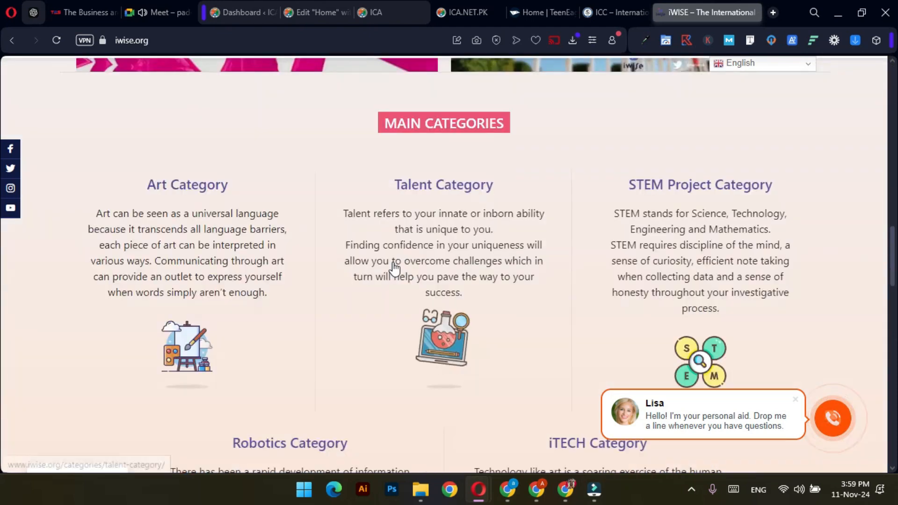
{"action": "scroll", "coordinate": [395, 269], "scroll_direction": "up", "scroll_amount": 3}
{"action": "scroll", "coordinate": [395, 269], "scroll_direction": "down", "scroll_amount": 12}
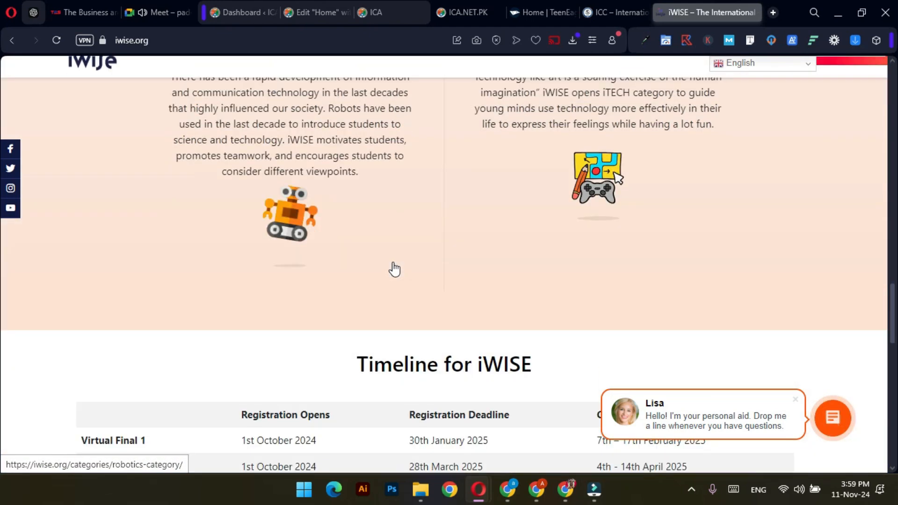
{"action": "scroll", "coordinate": [392, 262], "scroll_direction": "up", "scroll_amount": 5}
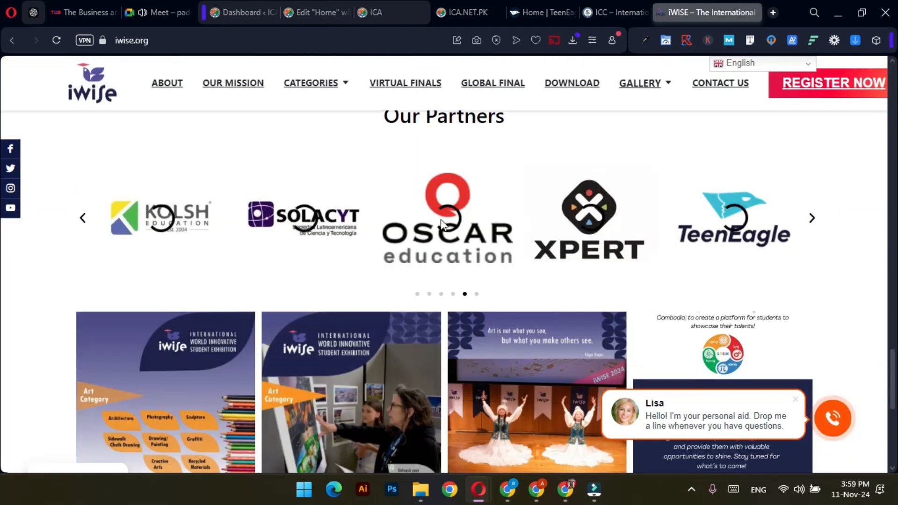
{"action": "scroll", "coordinate": [413, 221], "scroll_direction": "down", "scroll_amount": 4}
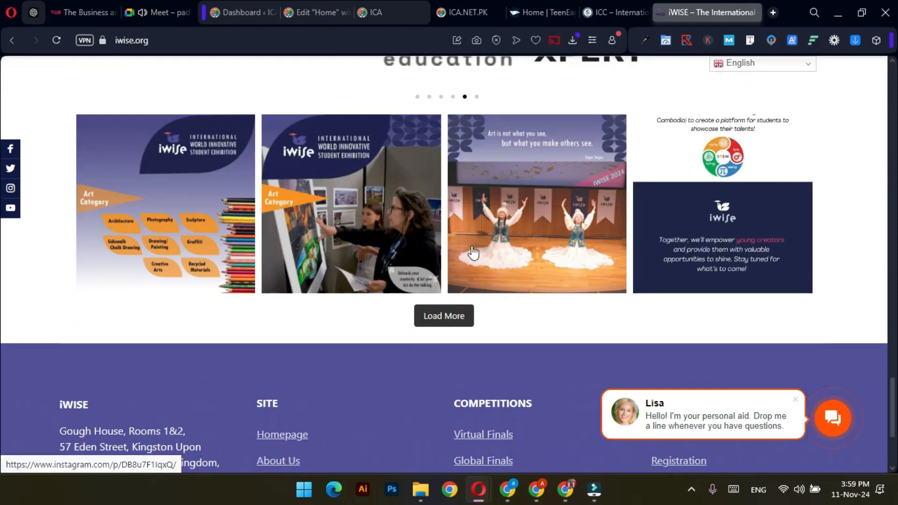
{"action": "scroll", "coordinate": [473, 252], "scroll_direction": "up", "scroll_amount": 11}
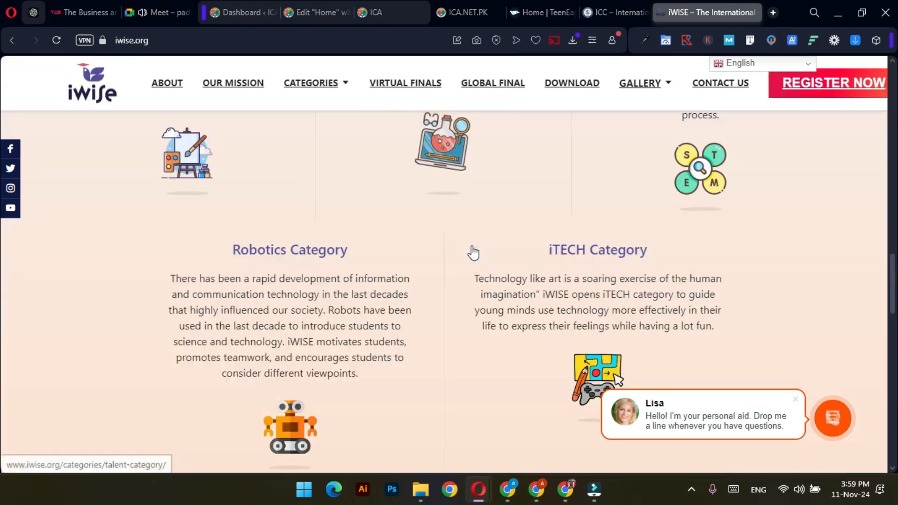
{"action": "scroll", "coordinate": [473, 252], "scroll_direction": "down", "scroll_amount": 5}
{"action": "scroll", "coordinate": [472, 252], "scroll_direction": "up", "scroll_amount": 5}
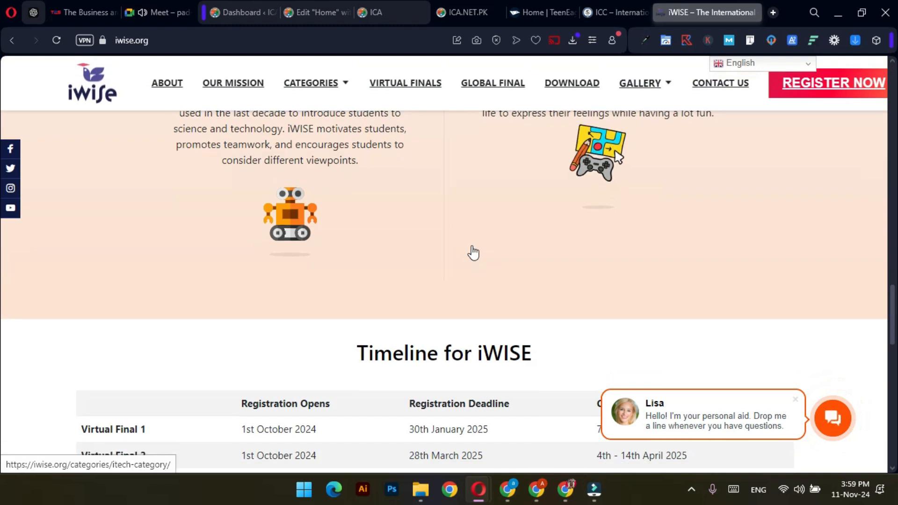
{"action": "scroll", "coordinate": [472, 252], "scroll_direction": "down", "scroll_amount": 3}
{"action": "scroll", "coordinate": [474, 252], "scroll_direction": "up", "scroll_amount": 3}
{"action": "scroll", "coordinate": [472, 251], "scroll_direction": "up", "scroll_amount": 10}
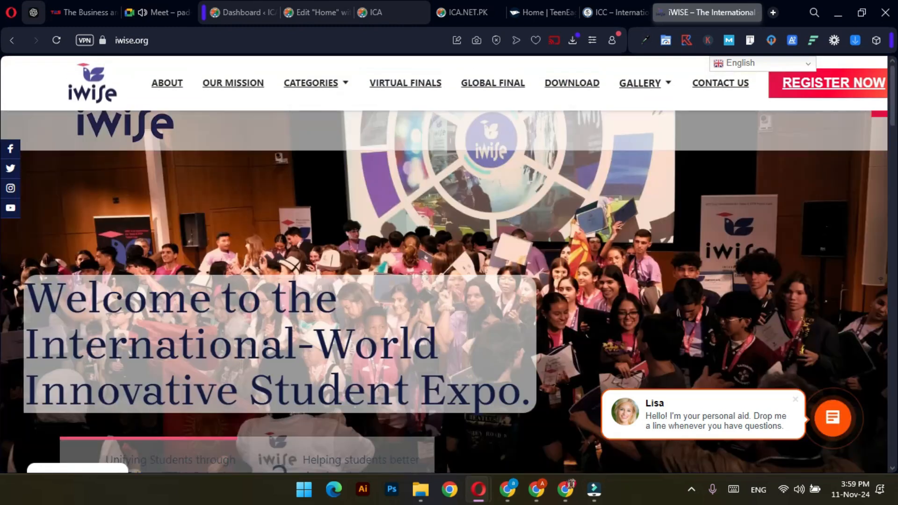
Step: Compare the new ICA home page with the ICA.NET.PK site, examining its countries and territories section with the flag icons
{"action": "left_click", "coordinate": [302, 2]}
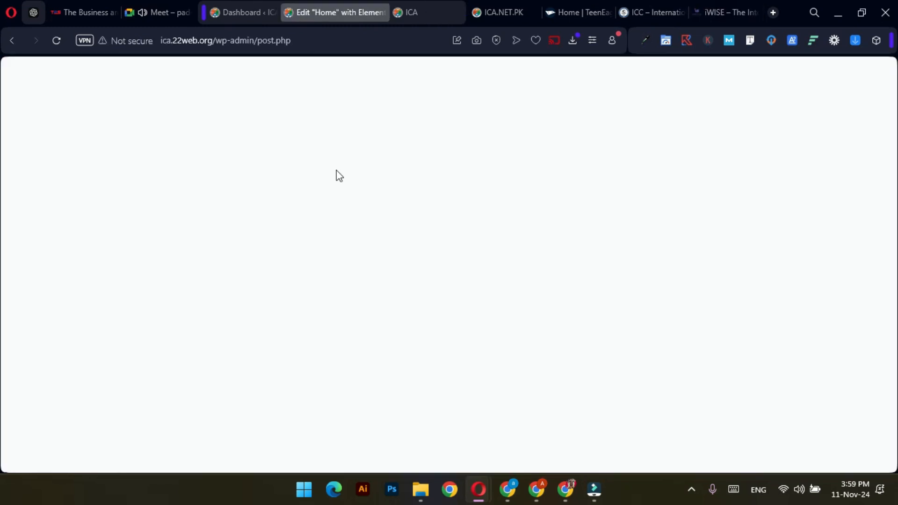
{"action": "left_click", "coordinate": [440, 5]}
{"action": "scroll", "coordinate": [453, 328], "scroll_direction": "down", "scroll_amount": 5}
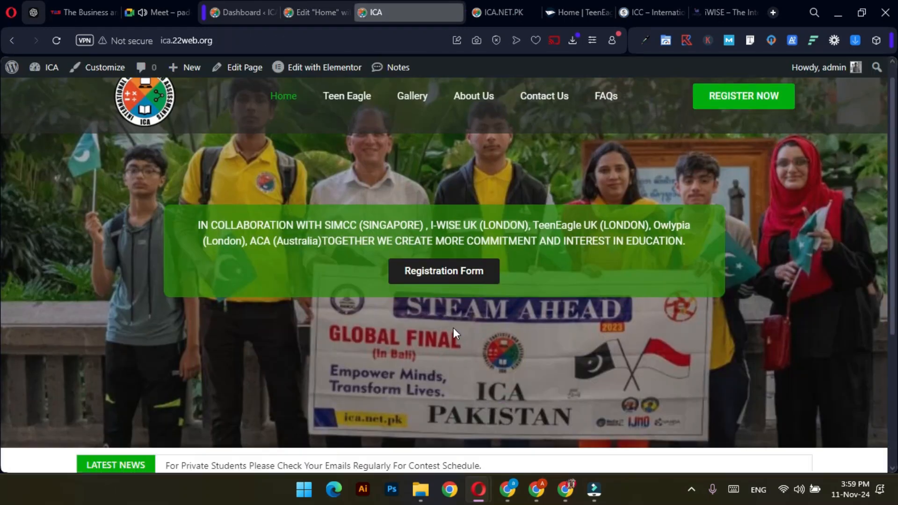
{"action": "left_click", "coordinate": [493, 12]}
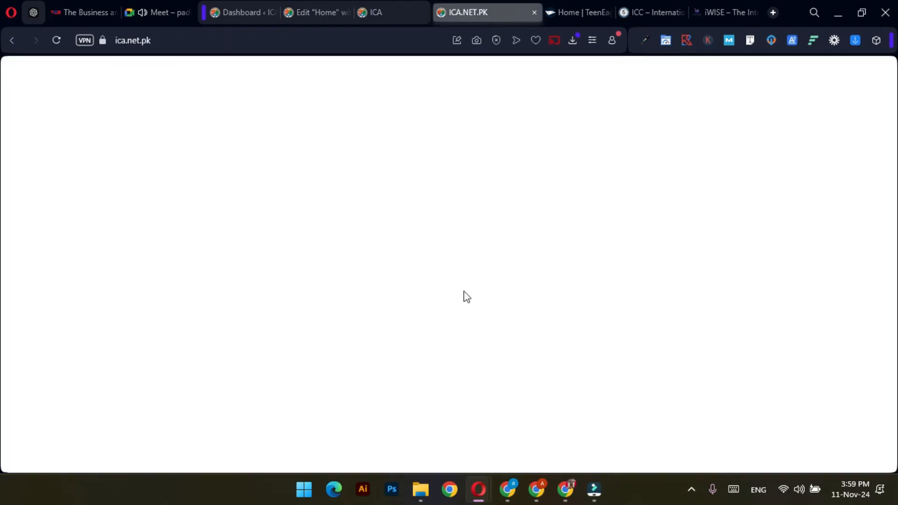
{"action": "scroll", "coordinate": [487, 307], "scroll_direction": "down", "scroll_amount": 6}
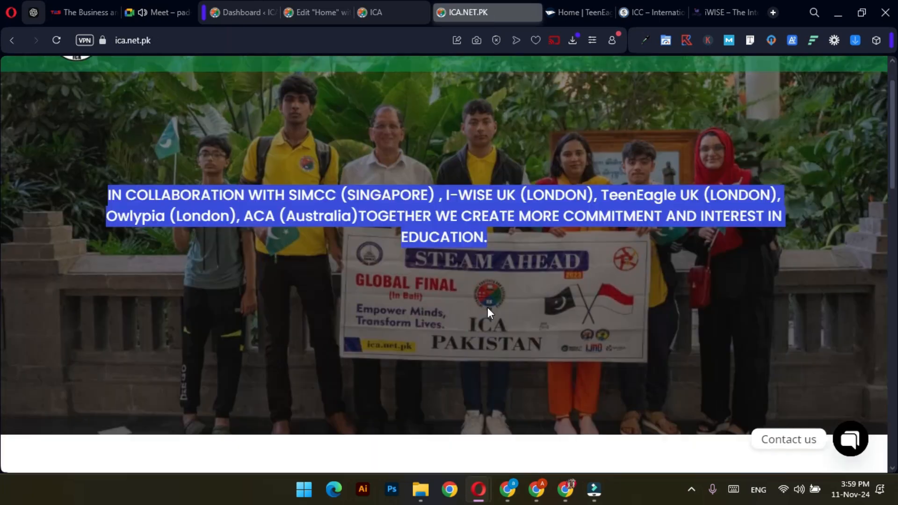
{"action": "scroll", "coordinate": [418, 330], "scroll_direction": "down", "scroll_amount": 1}
{"action": "triple_click", "coordinate": [414, 278]}
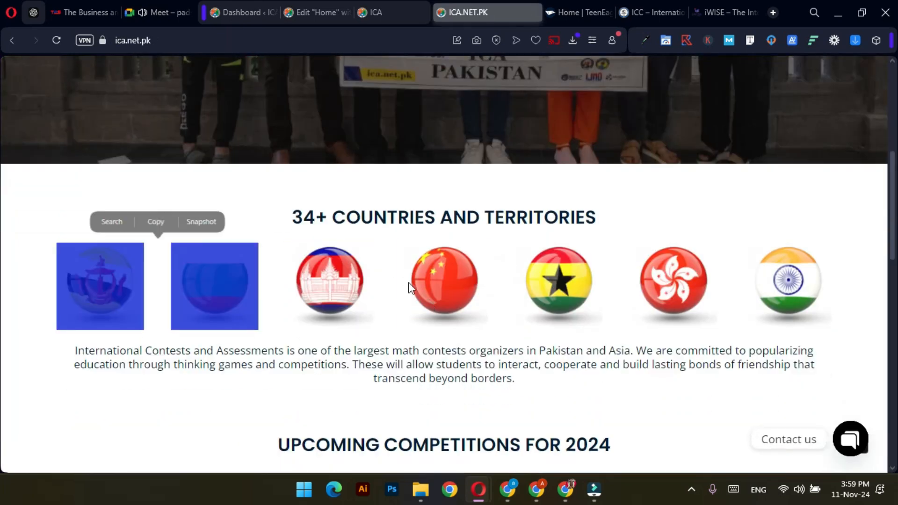
{"action": "left_click", "coordinate": [485, 347]}
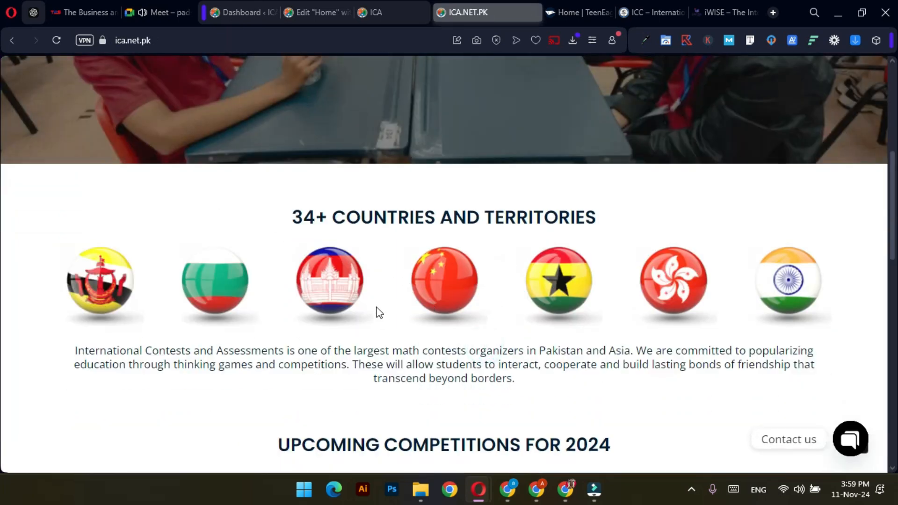
Step: Add an Image Carousel widget in a new section below the Latest News ticker on the Home page being edited
{"action": "left_click", "coordinate": [369, 2]}
{"action": "left_click", "coordinate": [328, 10]}
{"action": "scroll", "coordinate": [537, 356], "scroll_direction": "down", "scroll_amount": 5}
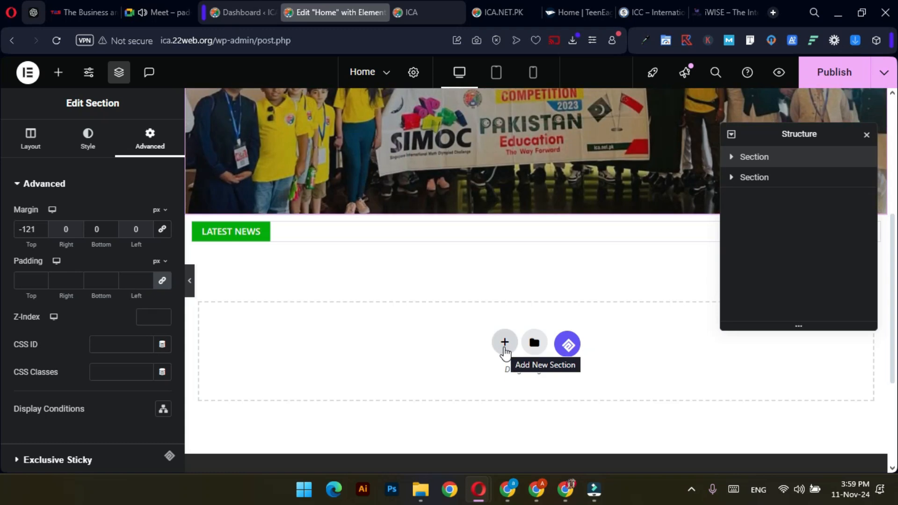
{"action": "left_click", "coordinate": [504, 348]}
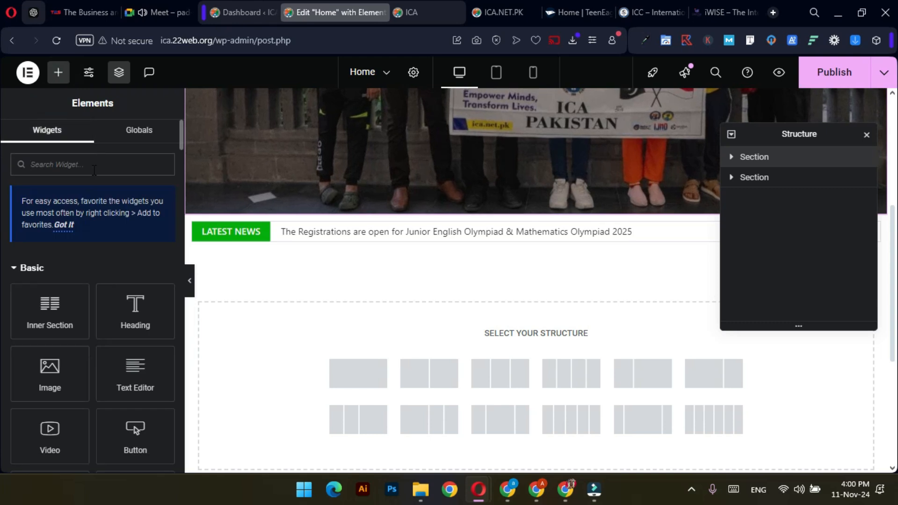
{"action": "left_click", "coordinate": [96, 168]}
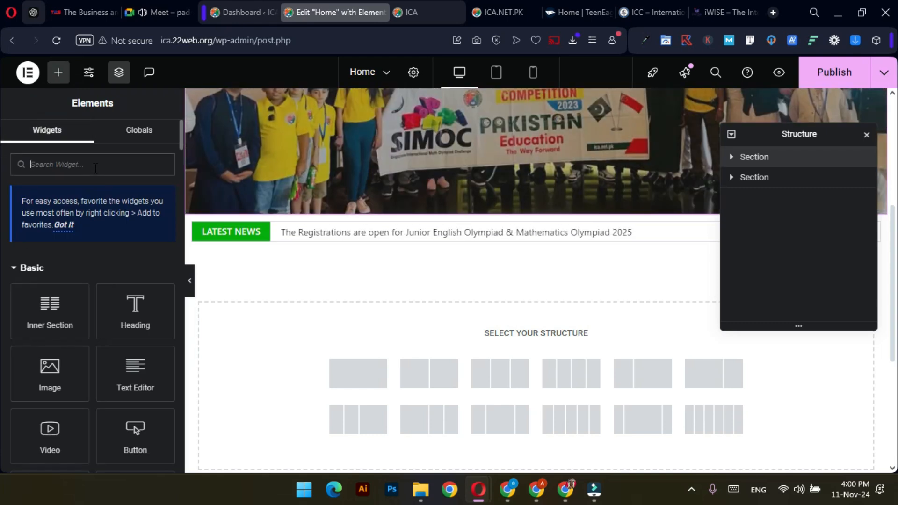
{"action": "type", "text": "logo"}
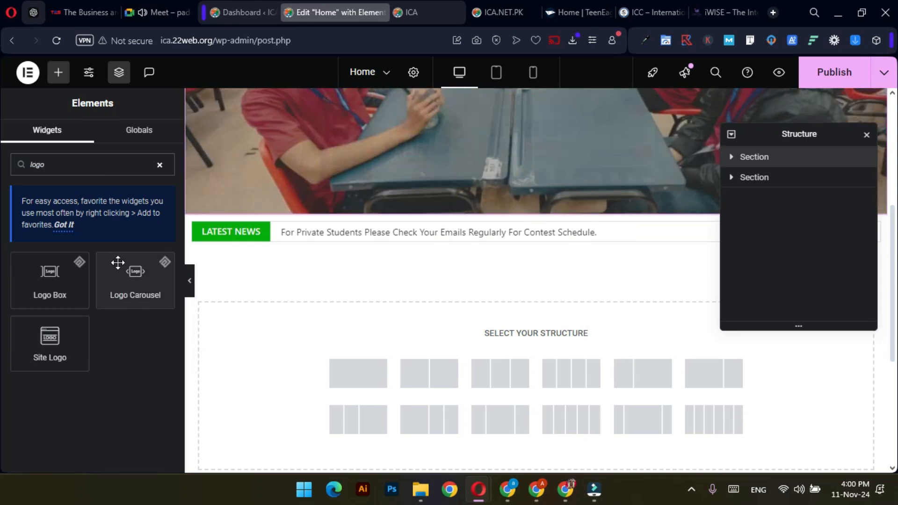
{"action": "type", "text": "image"}
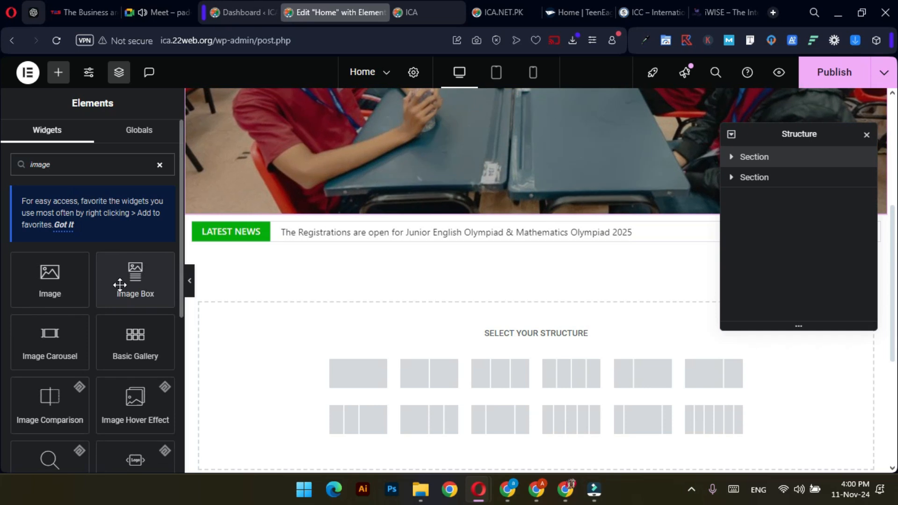
{"action": "left_click_drag", "start_coordinate": [70, 354], "coordinate": [435, 334]}
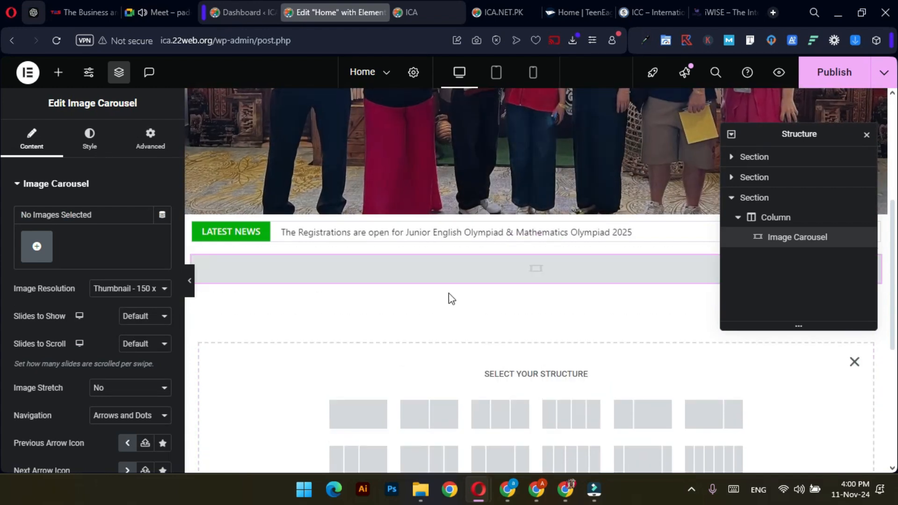
Step: Open the file upload area for the carousel's gallery, and bring up the Downloads folder in File Explorer
{"action": "left_click", "coordinate": [36, 246]}
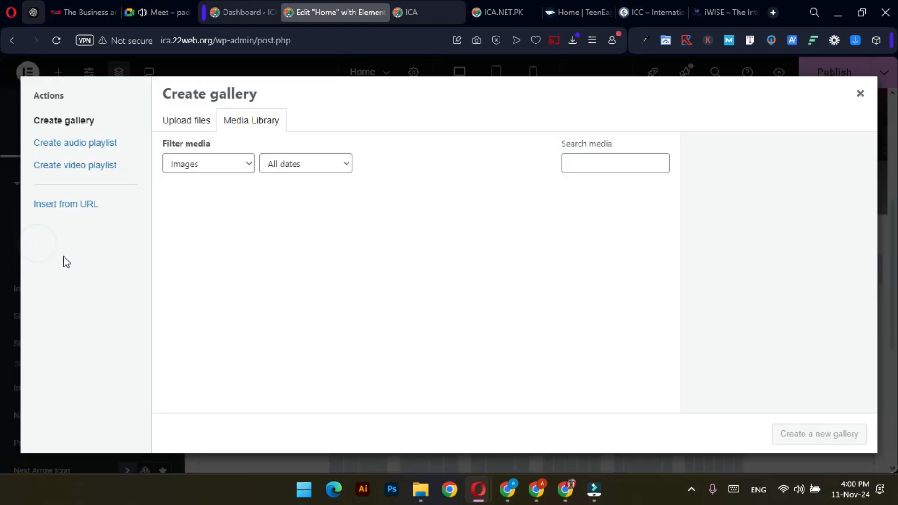
{"action": "left_click", "coordinate": [197, 124]}
{"action": "left_click", "coordinate": [494, 282]}
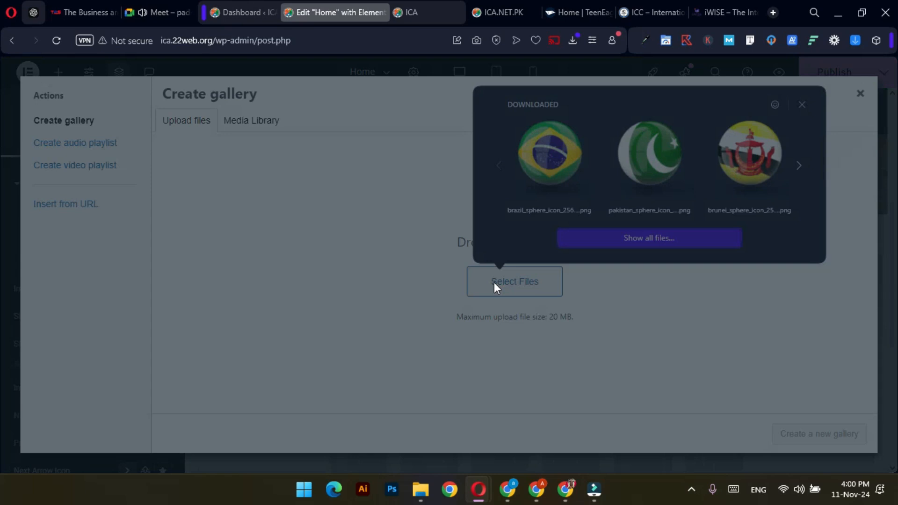
{"action": "left_click", "coordinate": [605, 237]}
{"action": "left_click", "coordinate": [522, 277]}
{"action": "left_click", "coordinate": [593, 244]}
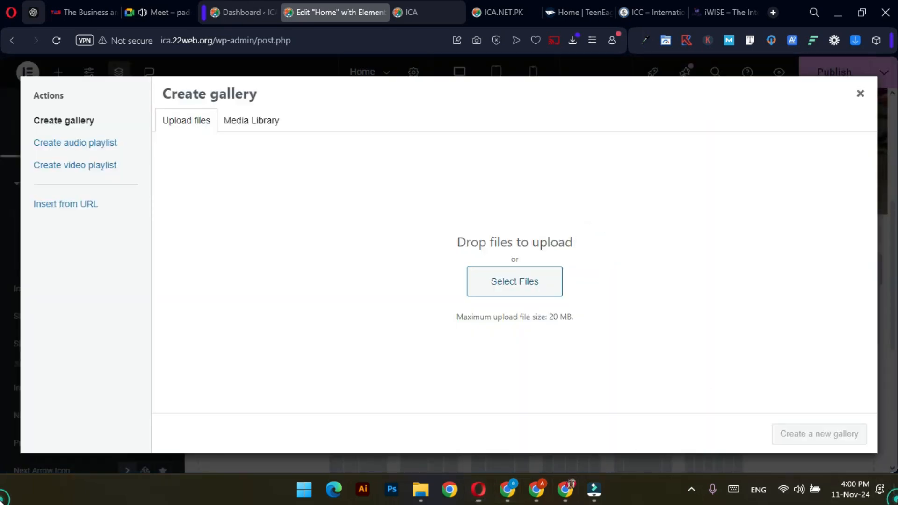
{"action": "left_click", "coordinate": [897, 500]}
{"action": "double_click", "coordinate": [14, 14]}
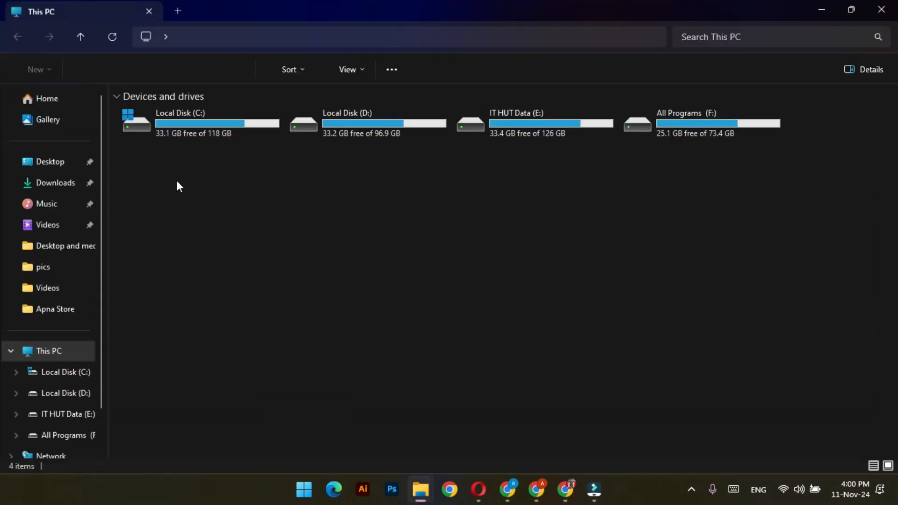
{"action": "left_click", "coordinate": [56, 187]}
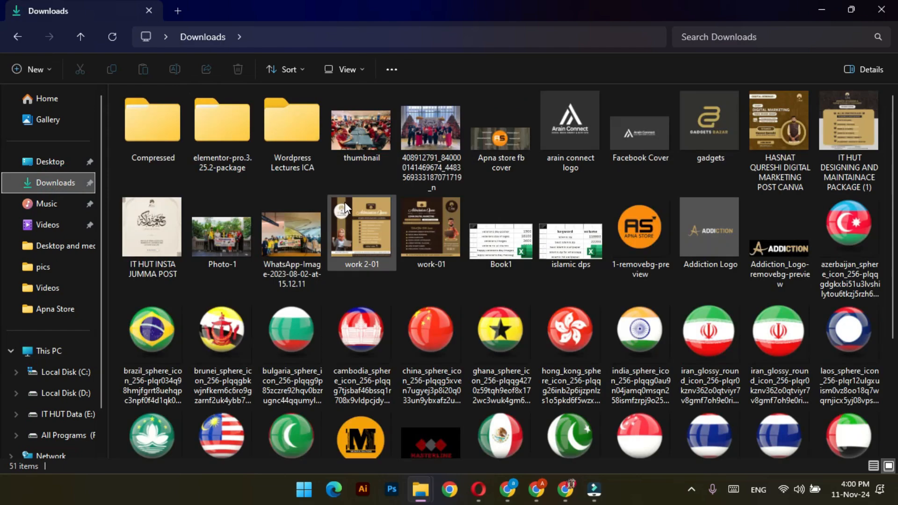
Step: Upload the country flag icons from Azerbaijan to United Arab Emirates, leaving out the duplicate Iran and Thailand icons and the two logos
{"action": "left_click", "coordinate": [877, 256]}
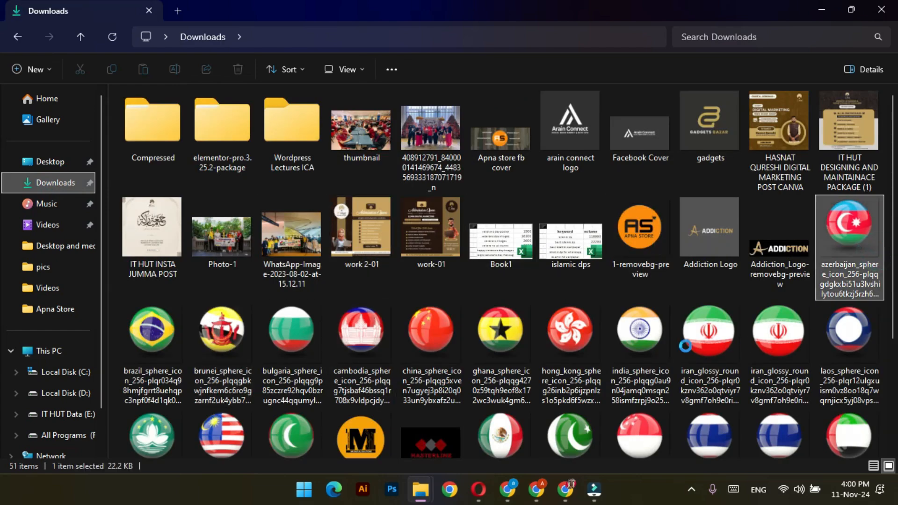
{"action": "scroll", "coordinate": [749, 351], "scroll_direction": "down", "scroll_amount": 3}
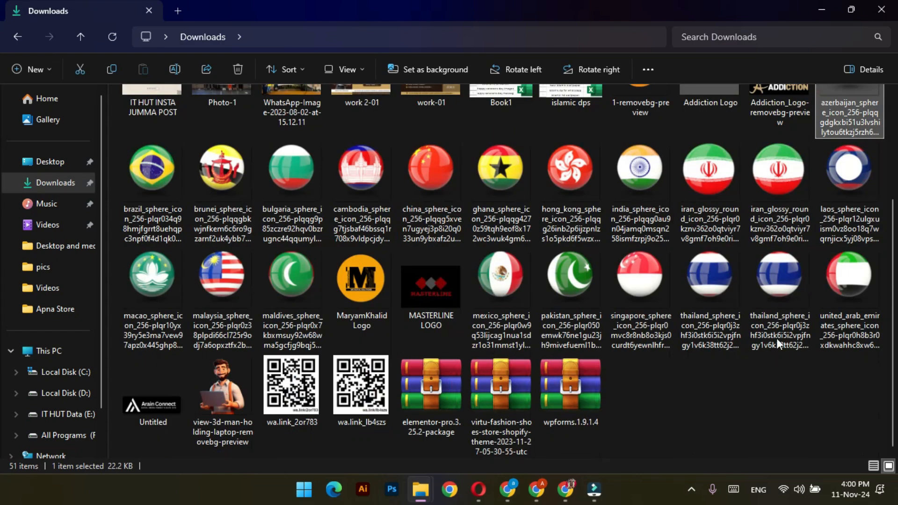
{"action": "left_click", "coordinate": [833, 298], "text": "shift"}
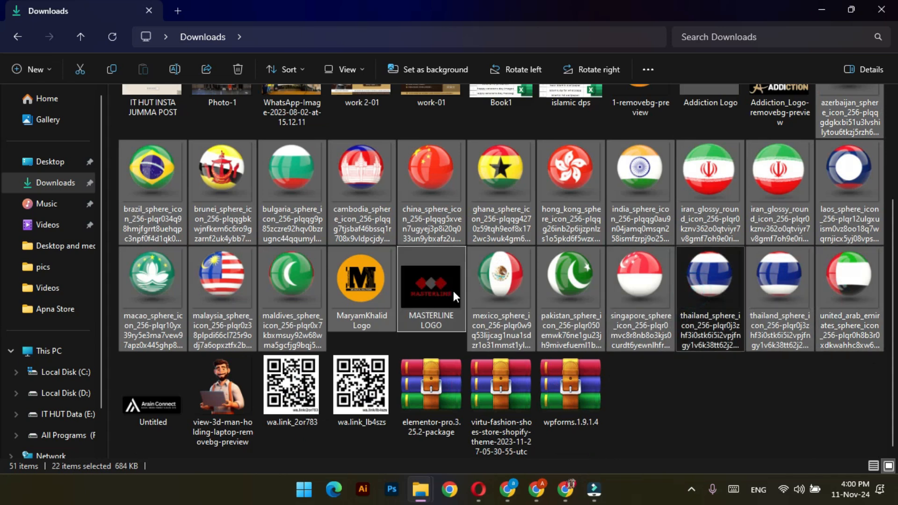
{"action": "left_click", "coordinate": [733, 172], "text": "ctrl"}
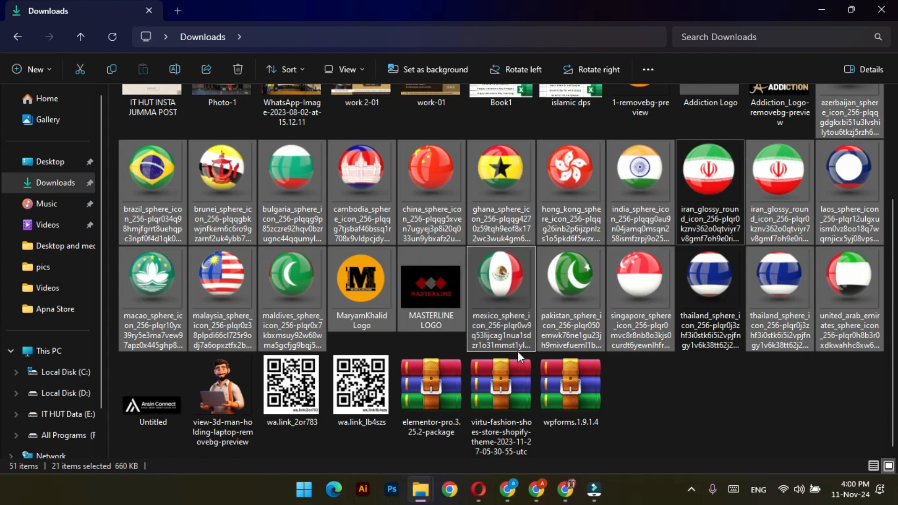
{"action": "left_click", "coordinate": [377, 299], "text": "ctrl"}
{"action": "left_click", "coordinate": [421, 300], "text": "ctrl"}
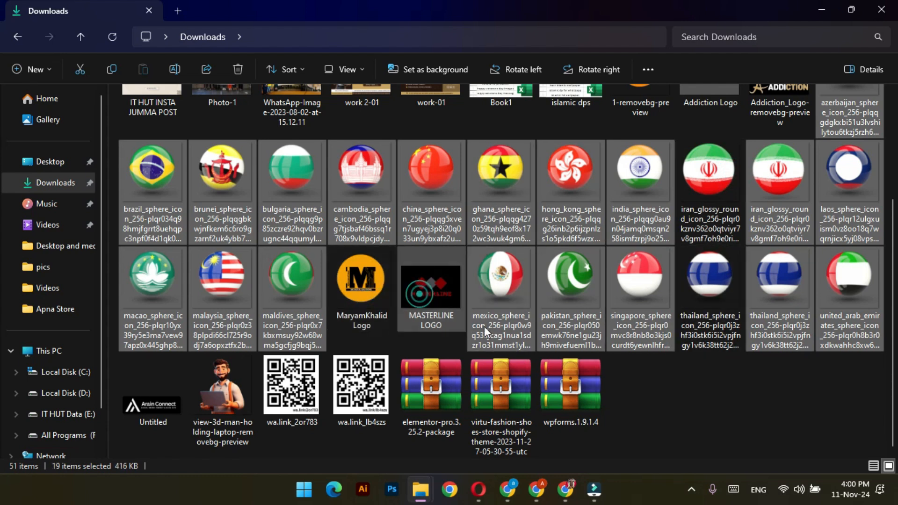
{"action": "left_click_drag", "start_coordinate": [364, 172], "coordinate": [423, 244]}
{"action": "key", "text": "alt+Tab"}
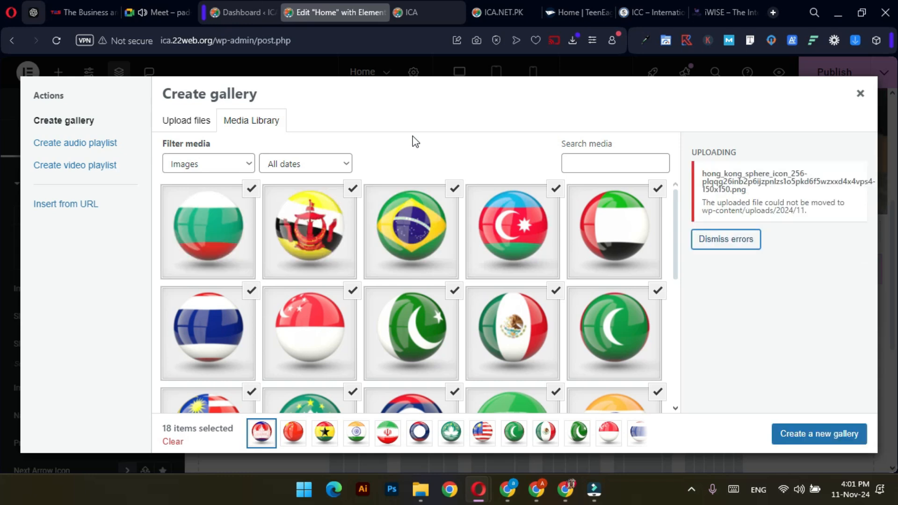
Step: Create a gallery from the uploaded flags with the Pakistan flag moved to second place, and insert it into the carousel
{"action": "left_click", "coordinate": [838, 440]}
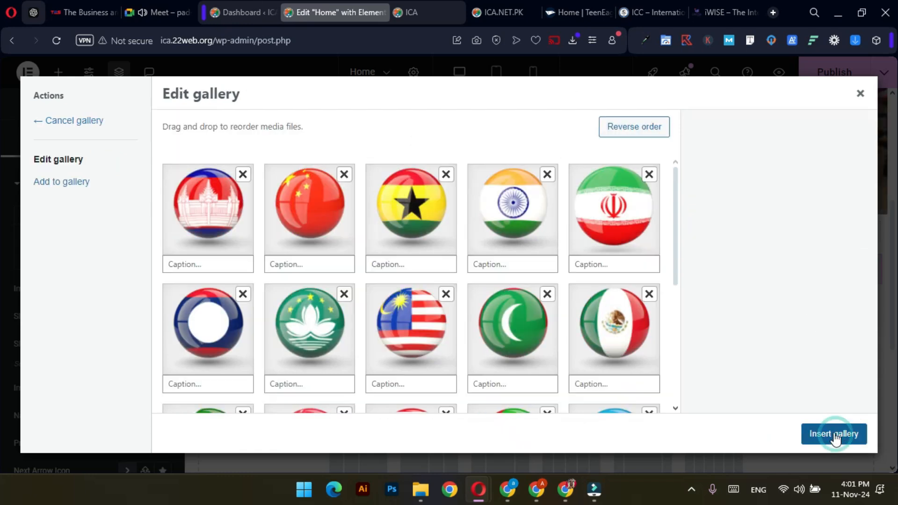
{"action": "scroll", "coordinate": [409, 257], "scroll_direction": "down", "scroll_amount": 3}
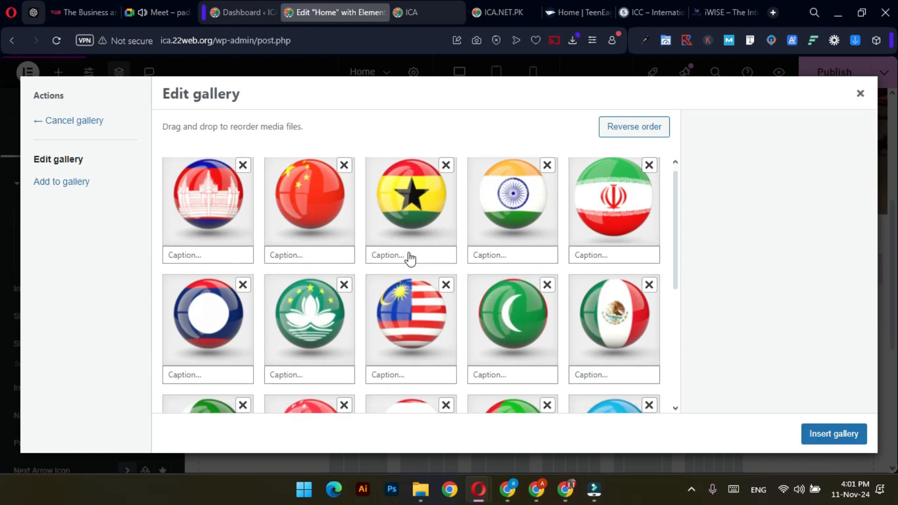
{"action": "scroll", "coordinate": [187, 360], "scroll_direction": "up", "scroll_amount": 1}
{"action": "left_click_drag", "start_coordinate": [199, 374], "coordinate": [306, 201]}
{"action": "left_click_drag", "start_coordinate": [629, 202], "coordinate": [498, 207]}
{"action": "scroll", "coordinate": [473, 313], "scroll_direction": "down", "scroll_amount": 3}
{"action": "scroll", "coordinate": [481, 309], "scroll_direction": "down", "scroll_amount": 1}
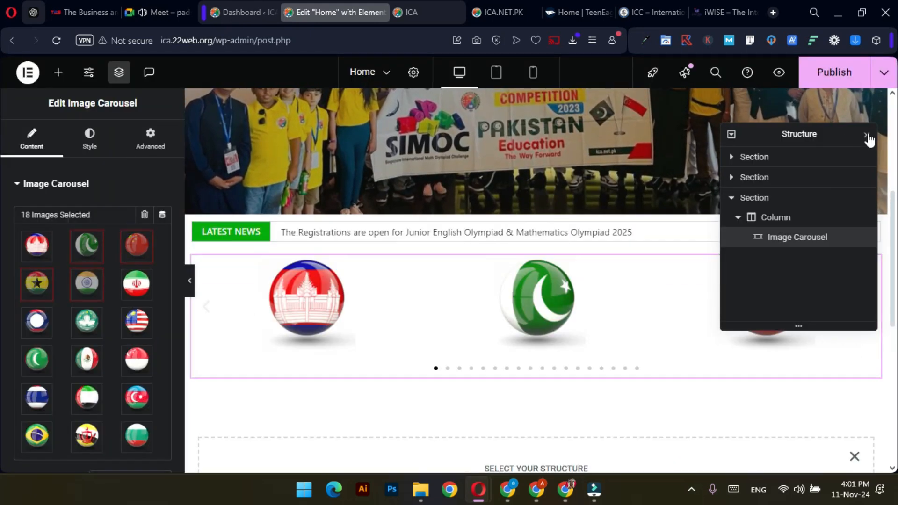
Step: Dismiss the Structure window and Image Optimizer notice, and set the carousel's image resolution to Full
{"action": "left_click", "coordinate": [868, 139]}
{"action": "scroll", "coordinate": [89, 242], "scroll_direction": "down", "scroll_amount": 4}
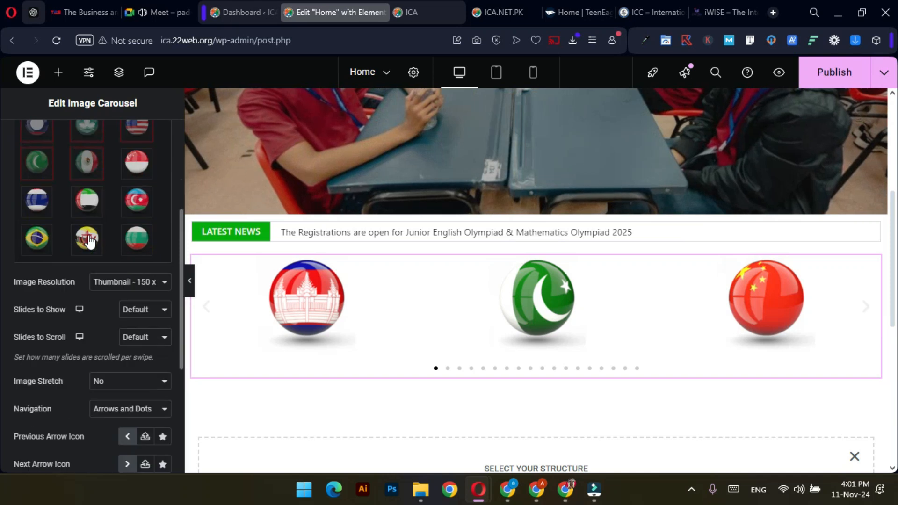
{"action": "scroll", "coordinate": [89, 241], "scroll_direction": "down", "scroll_amount": 1}
{"action": "left_click", "coordinate": [115, 218]}
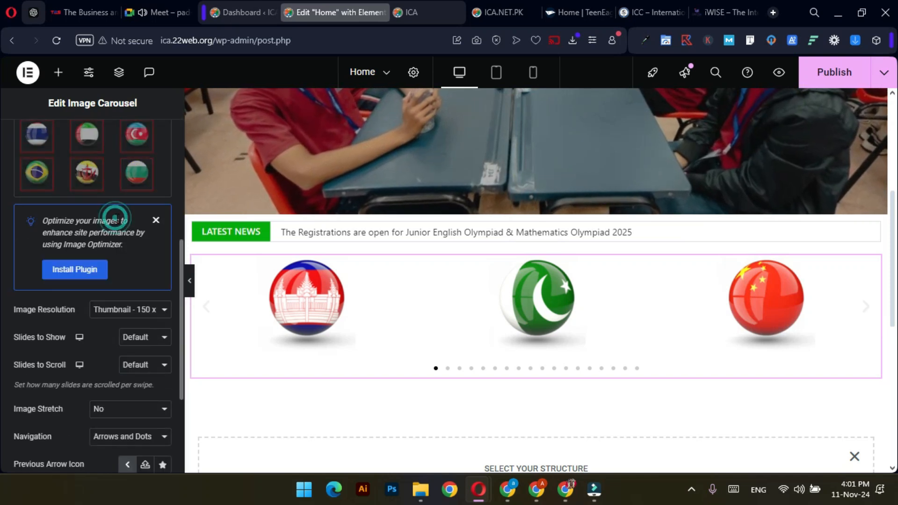
{"action": "left_click", "coordinate": [157, 224]}
{"action": "left_click", "coordinate": [127, 216]}
{"action": "left_click", "coordinate": [113, 324]}
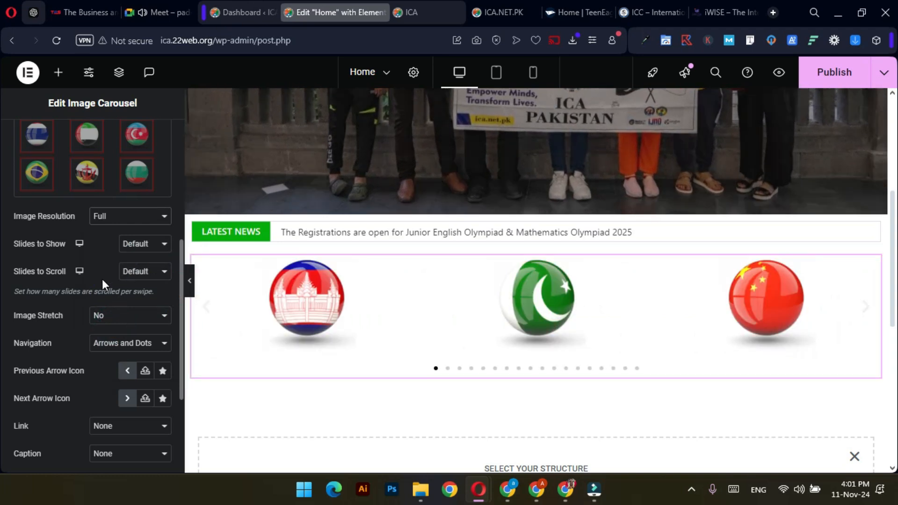
Step: Set the flag carousel to show 6 slides and scroll 3 slides per swipe
{"action": "left_click", "coordinate": [137, 252]}
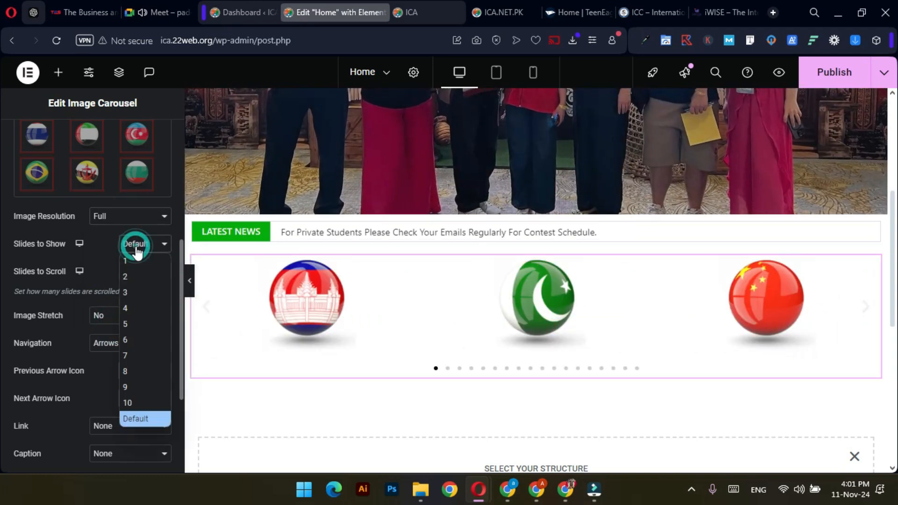
{"action": "left_click", "coordinate": [131, 341]}
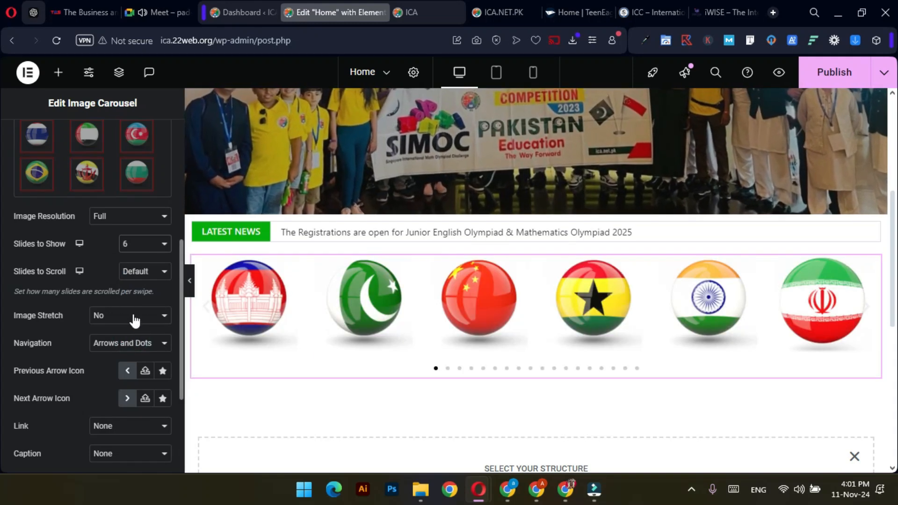
{"action": "left_click", "coordinate": [139, 274]}
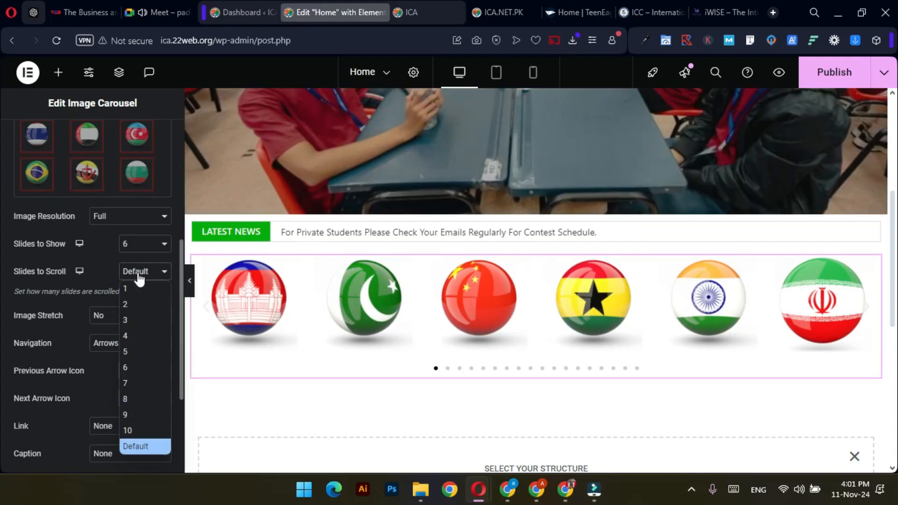
{"action": "left_click", "coordinate": [131, 322]}
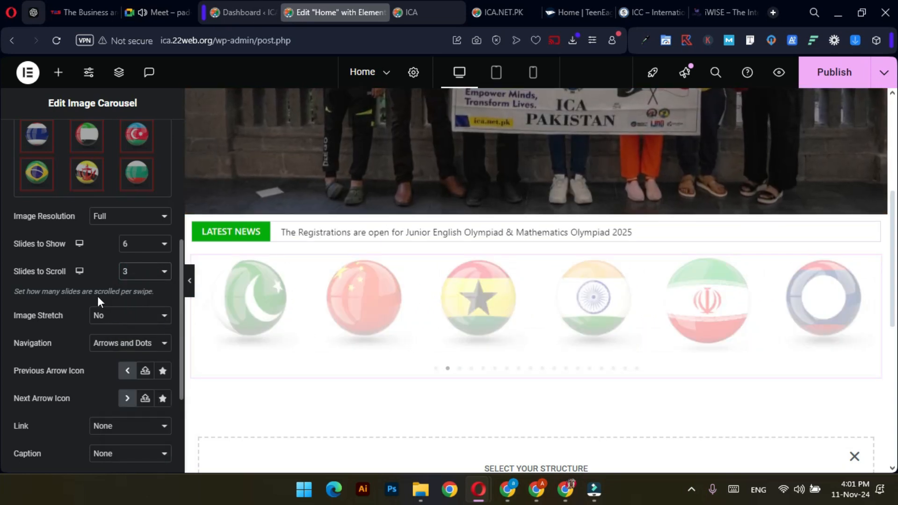
Step: Set the carousel's navigation to None and its slides to show to 7, and preview the page at full width
{"action": "scroll", "coordinate": [98, 299], "scroll_direction": "down", "scroll_amount": 2}
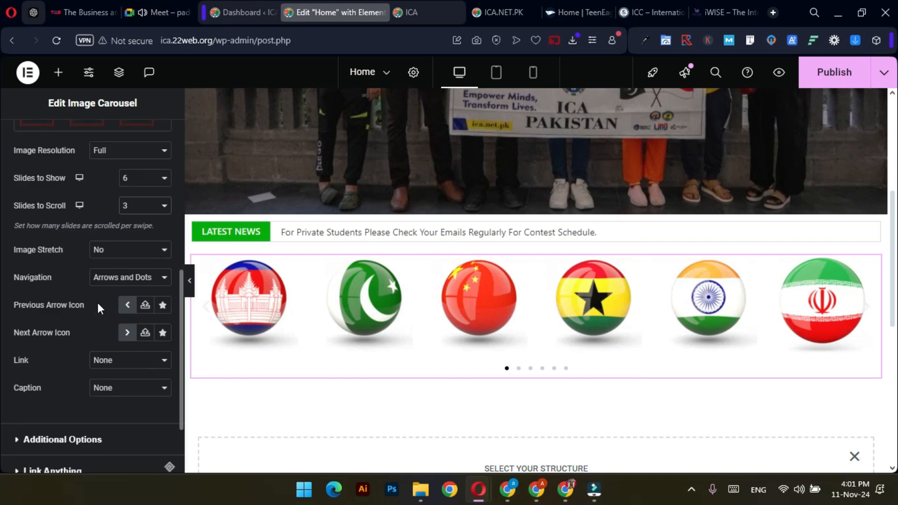
{"action": "left_click", "coordinate": [111, 277]}
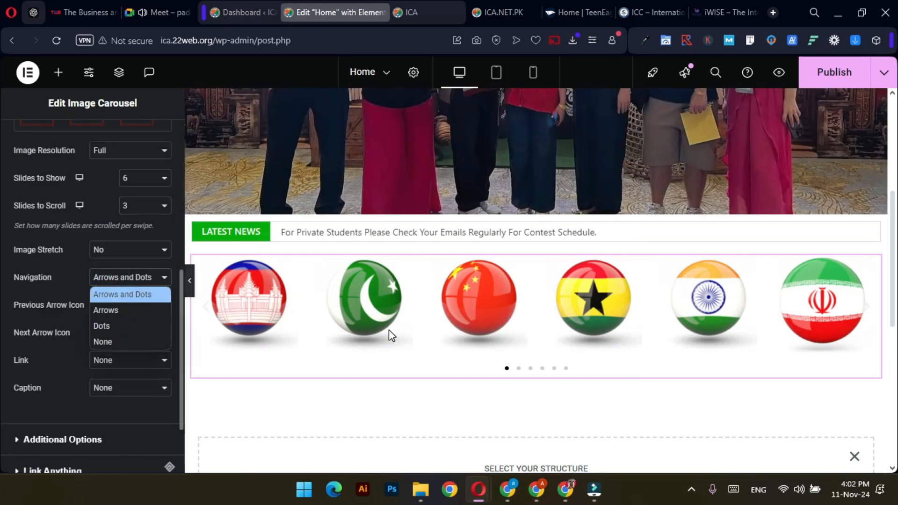
{"action": "left_click", "coordinate": [111, 341]}
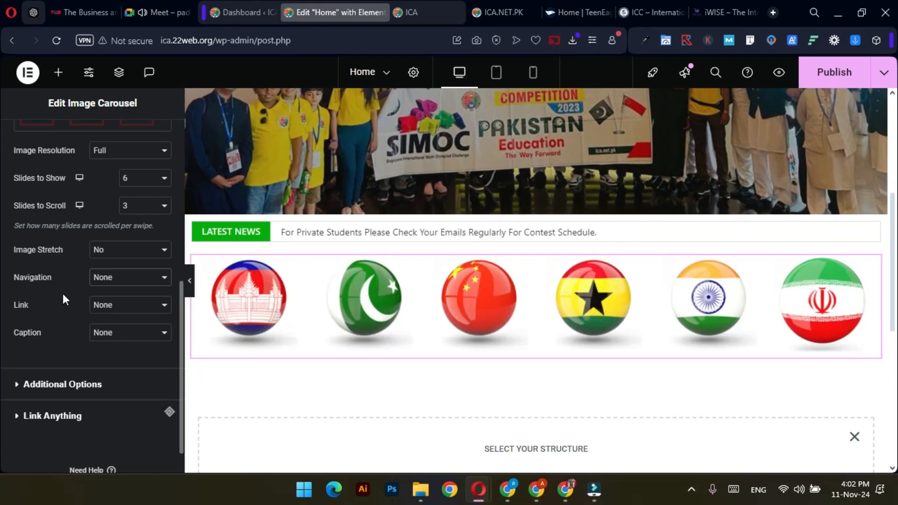
{"action": "left_click", "coordinate": [148, 178]}
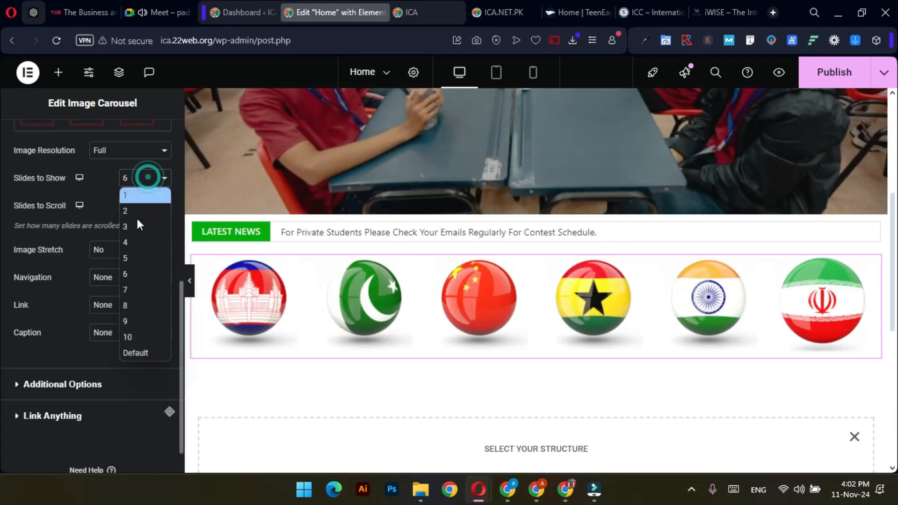
{"action": "left_click", "coordinate": [134, 290]}
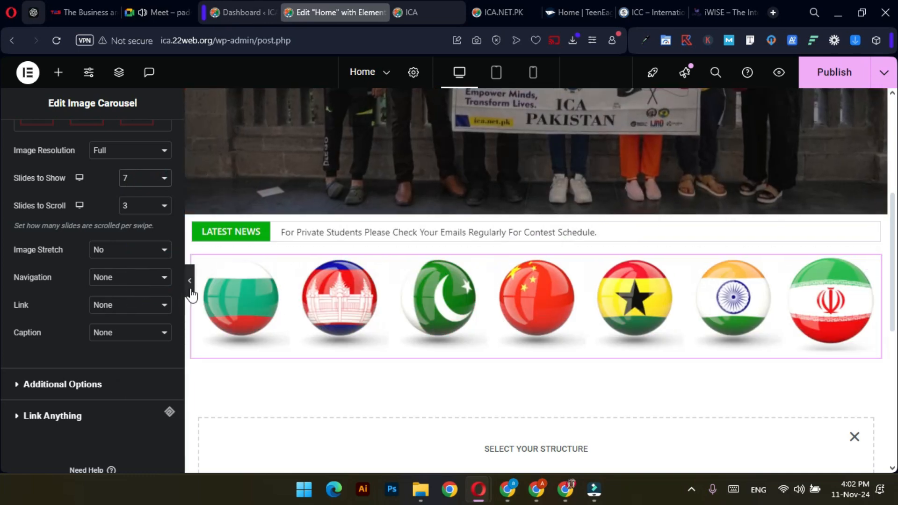
{"action": "left_click", "coordinate": [191, 291]}
{"action": "scroll", "coordinate": [407, 300], "scroll_direction": "up", "scroll_amount": 3}
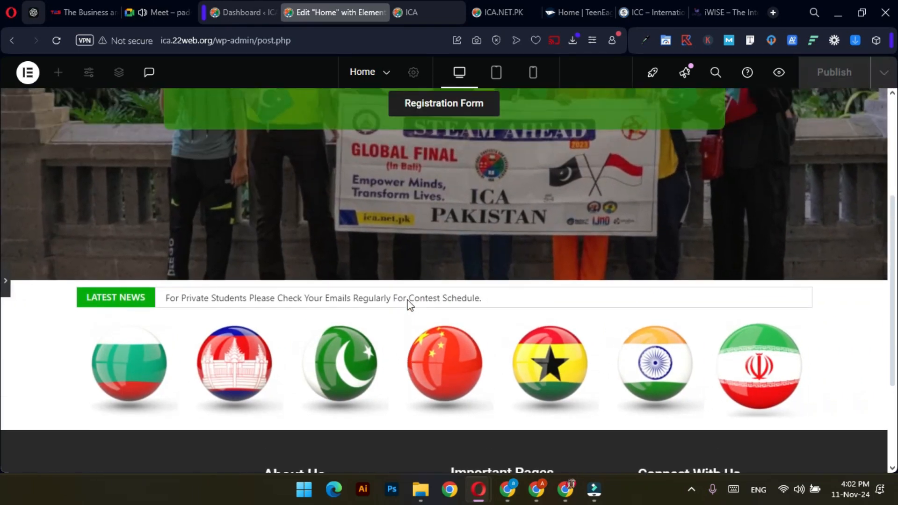
{"action": "scroll", "coordinate": [407, 299], "scroll_direction": "down", "scroll_amount": 3}
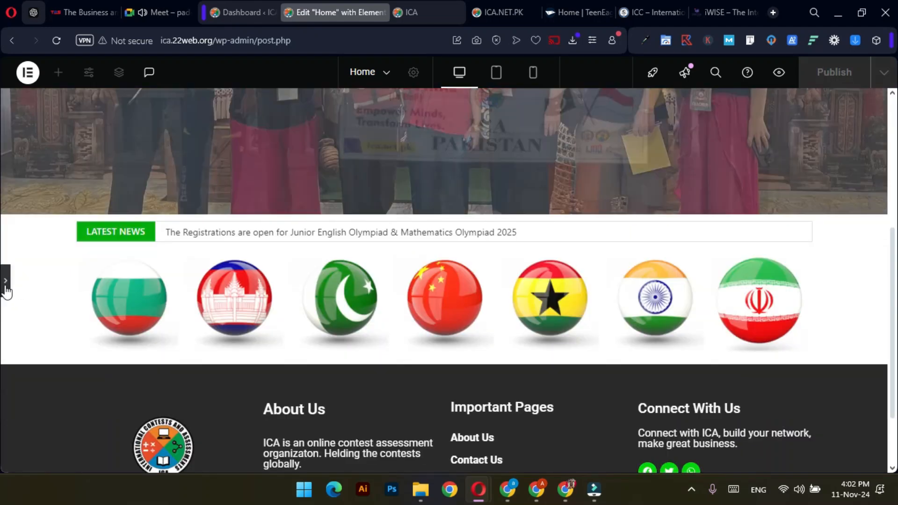
{"action": "left_click", "coordinate": [5, 283]}
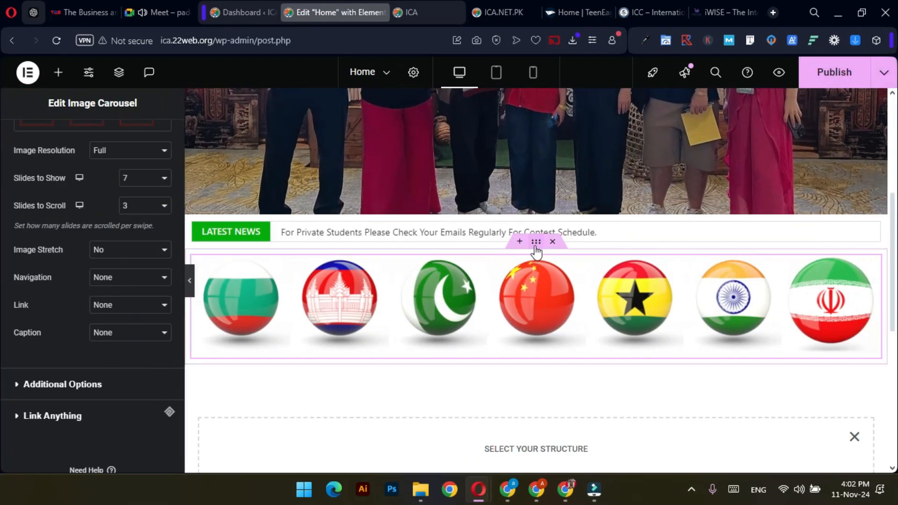
Step: Add a Heading widget above the flag carousel in the same column
{"action": "scroll", "coordinate": [127, 234], "scroll_direction": "up", "scroll_amount": 7}
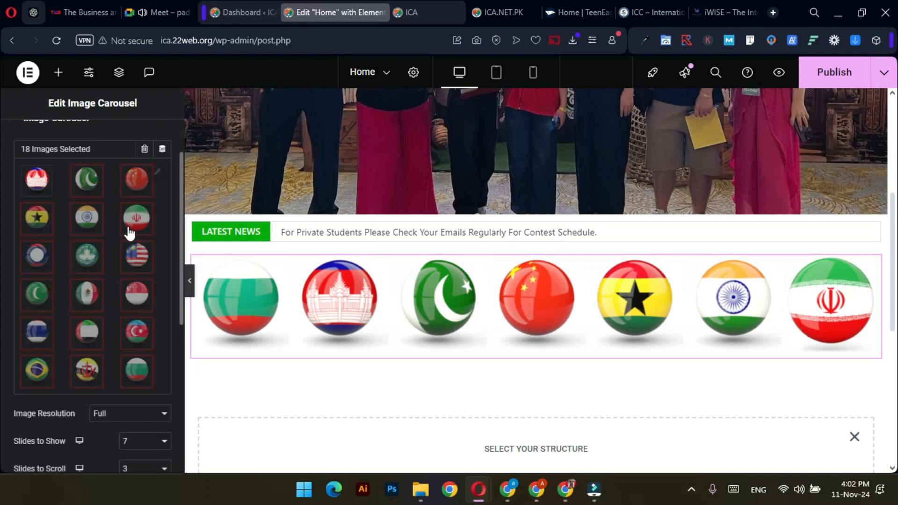
{"action": "left_click", "coordinate": [58, 72]}
{"action": "left_click_drag", "start_coordinate": [136, 310], "coordinate": [527, 255]}
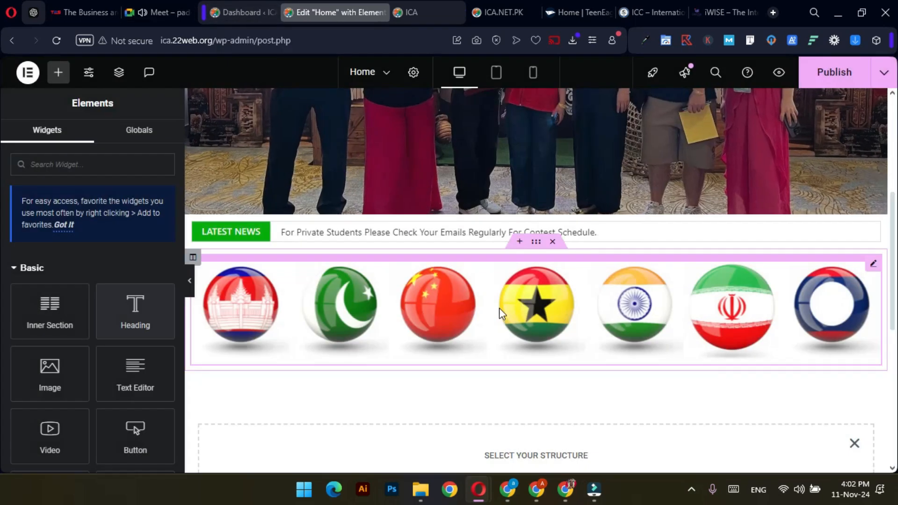
{"action": "scroll", "coordinate": [501, 307], "scroll_direction": "up", "scroll_amount": 5}
{"action": "scroll", "coordinate": [509, 256], "scroll_direction": "down", "scroll_amount": 5}
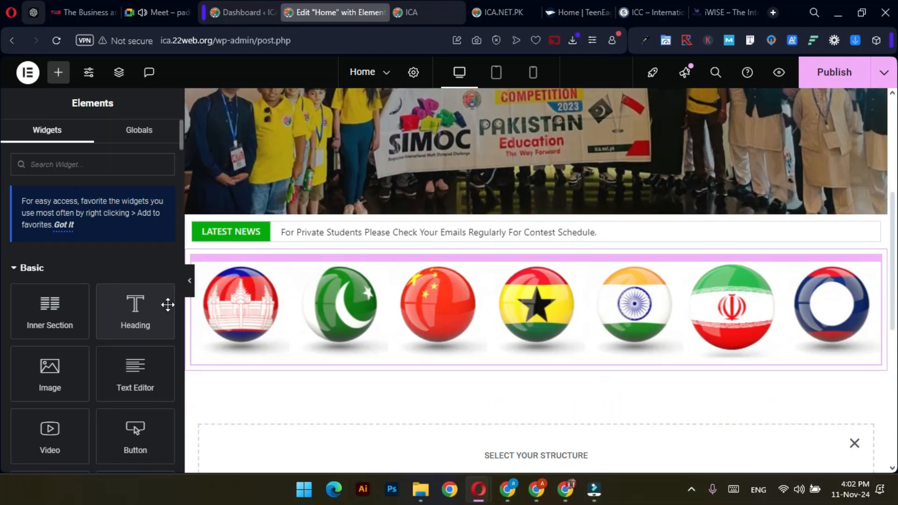
{"action": "left_click", "coordinate": [395, 257]}
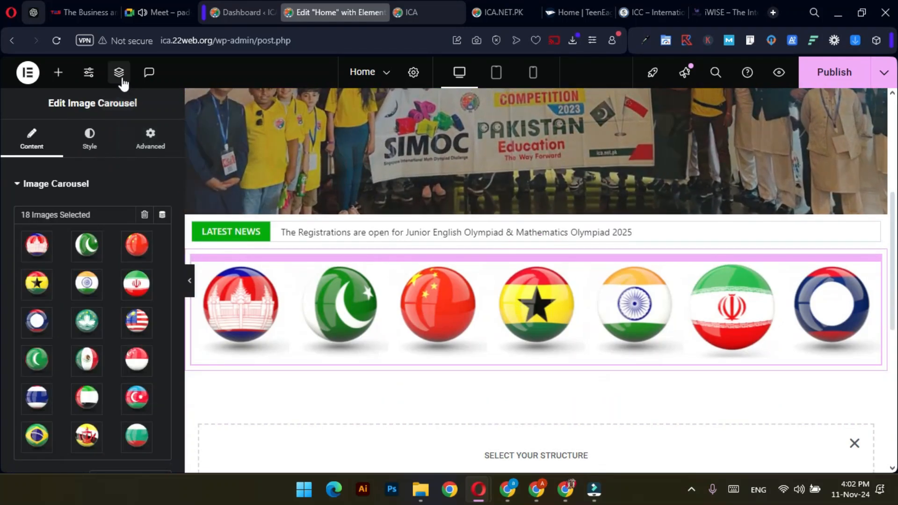
{"action": "left_click", "coordinate": [120, 75]}
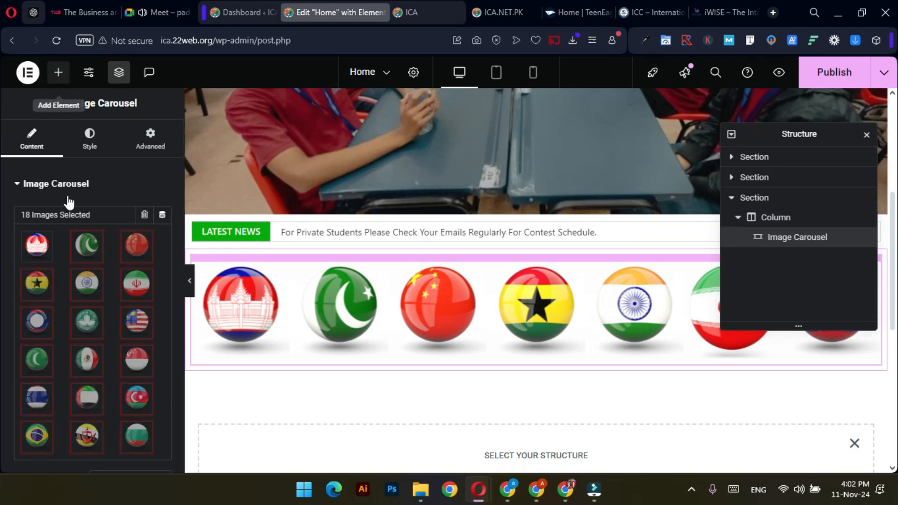
{"action": "left_click_drag", "start_coordinate": [135, 322], "coordinate": [498, 286]}
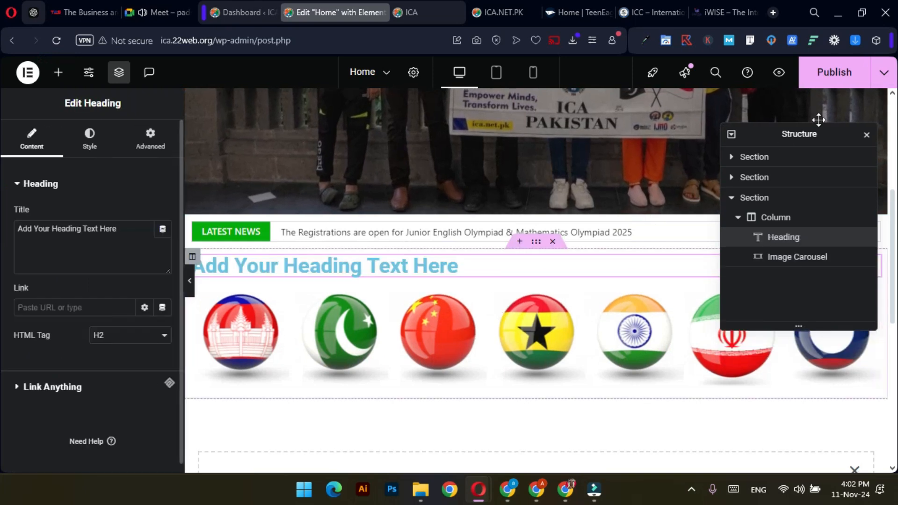
{"action": "left_click", "coordinate": [866, 136]}
{"action": "left_click", "coordinate": [101, 238]}
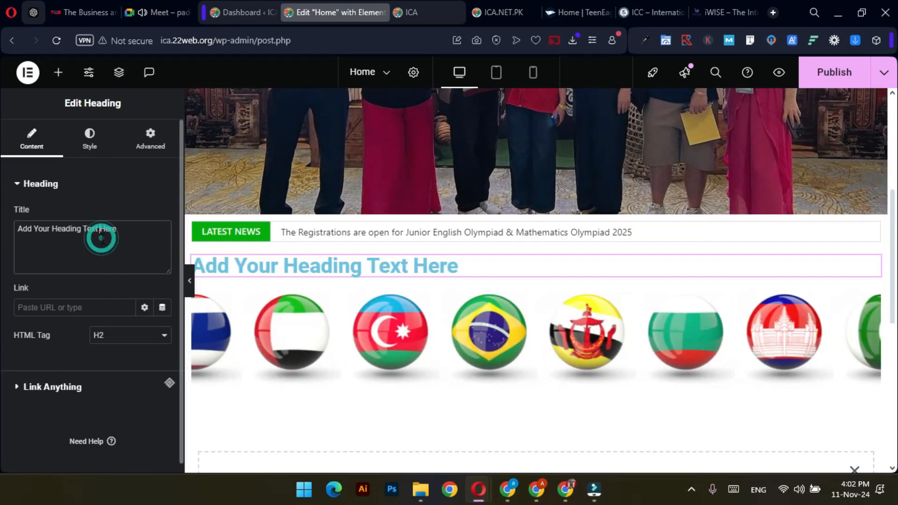
{"action": "key", "text": "ctrl+a"}
{"action": "type", "text": "4"}
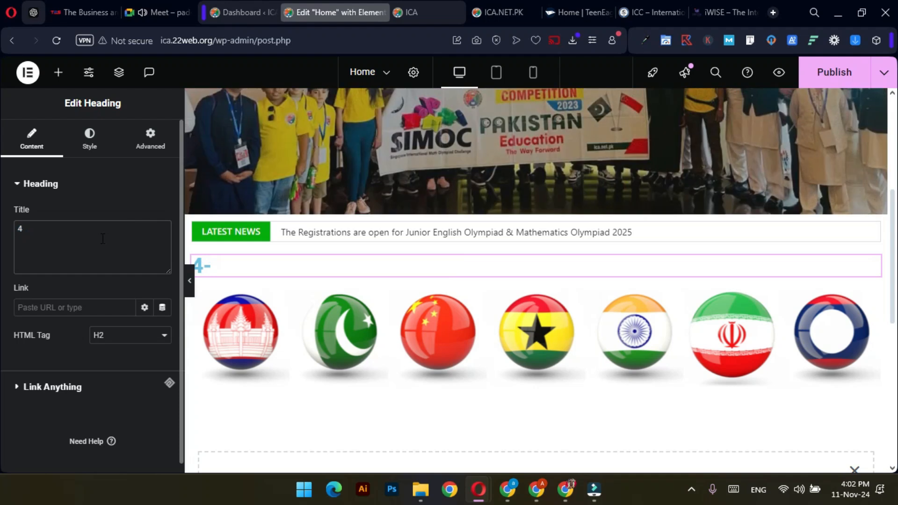
{"action": "type", "text": "0+ "}
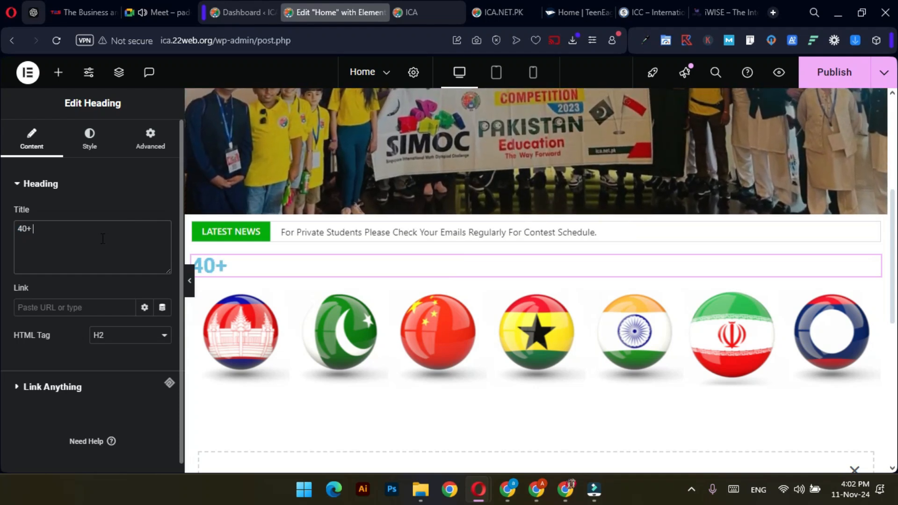
{"action": "type", "text": "Co"}
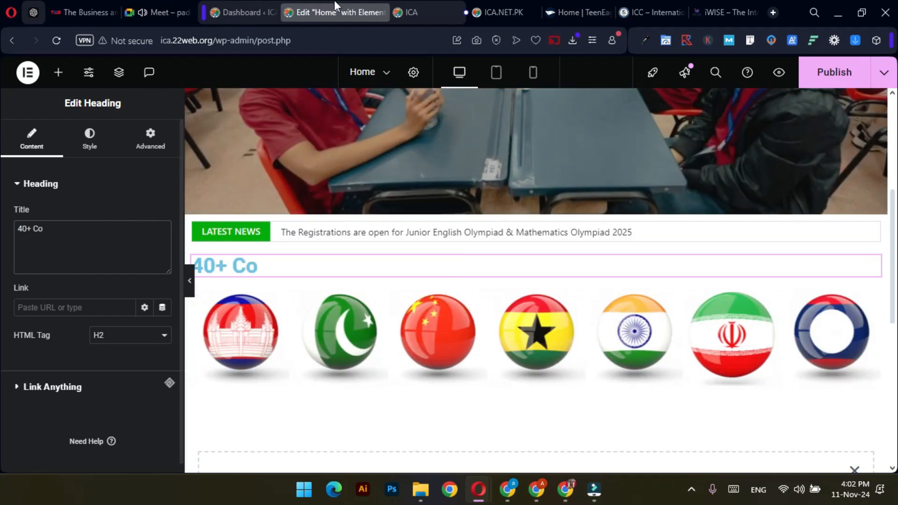
Step: Copy the "34+ COUNTRIES AND TERRITORIES" heading from the ICA.NET.PK site and use it as the new heading's title
{"action": "left_click", "coordinate": [423, 1]}
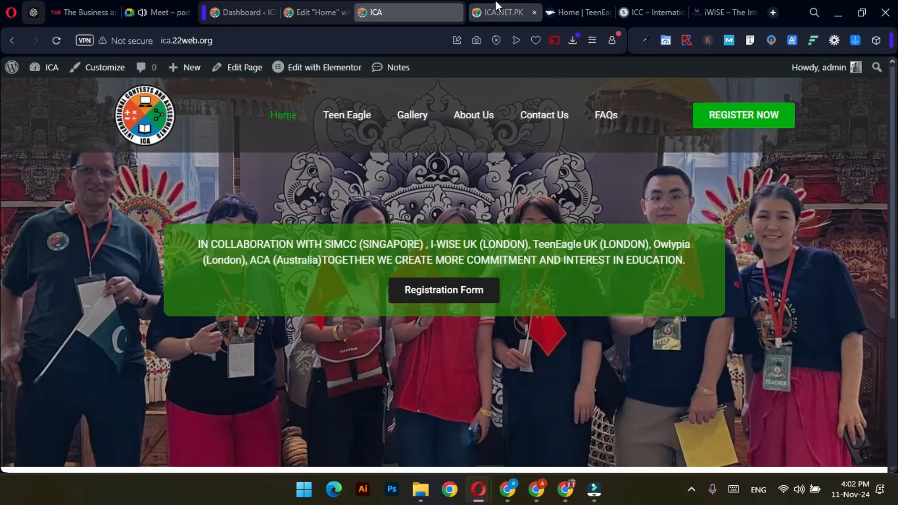
{"action": "left_click", "coordinate": [496, 2]}
{"action": "triple_click", "coordinate": [450, 220]}
{"action": "key", "text": "ctrl+c"}
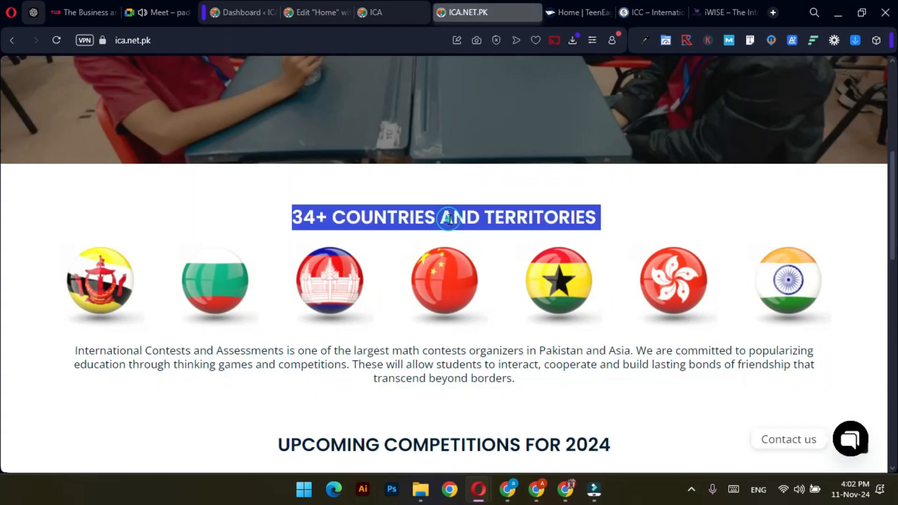
{"action": "left_click", "coordinate": [309, 1]}
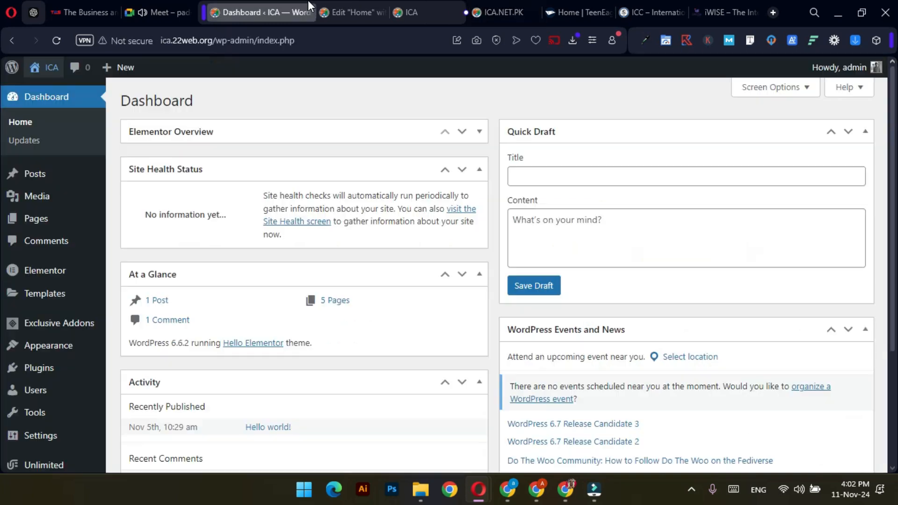
{"action": "left_click", "coordinate": [352, 12]}
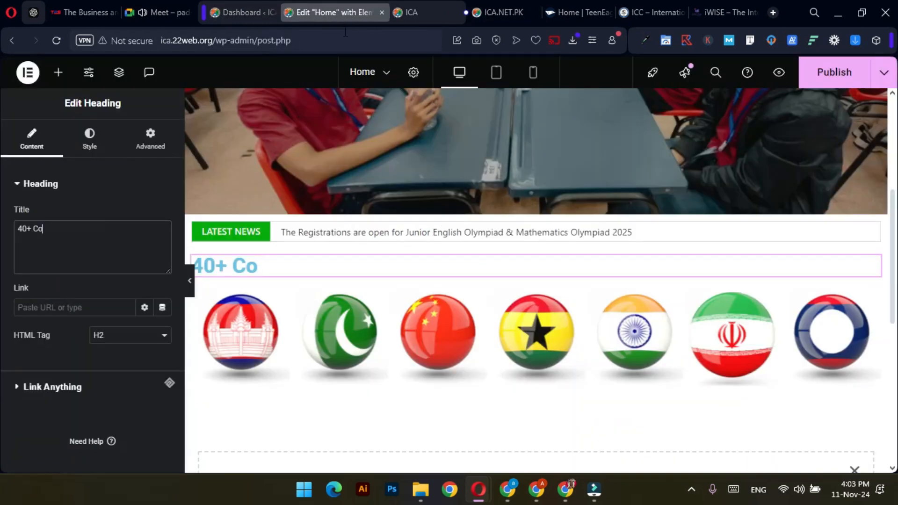
{"action": "triple_click", "coordinate": [98, 236]}
{"action": "key", "text": "ctrl+v"}
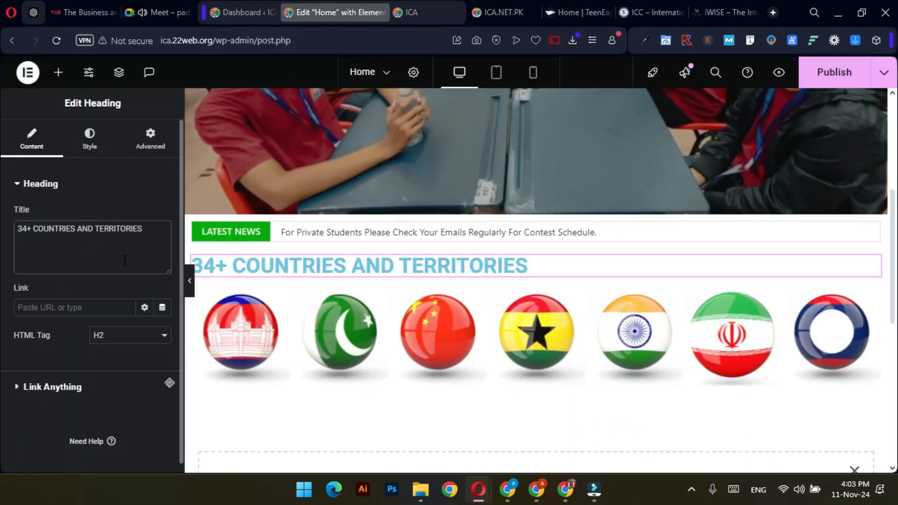
Step: Center the countries heading and set its text color to the green #04ae07 copied from the Eye Dropper extension
{"action": "left_click", "coordinate": [89, 144]}
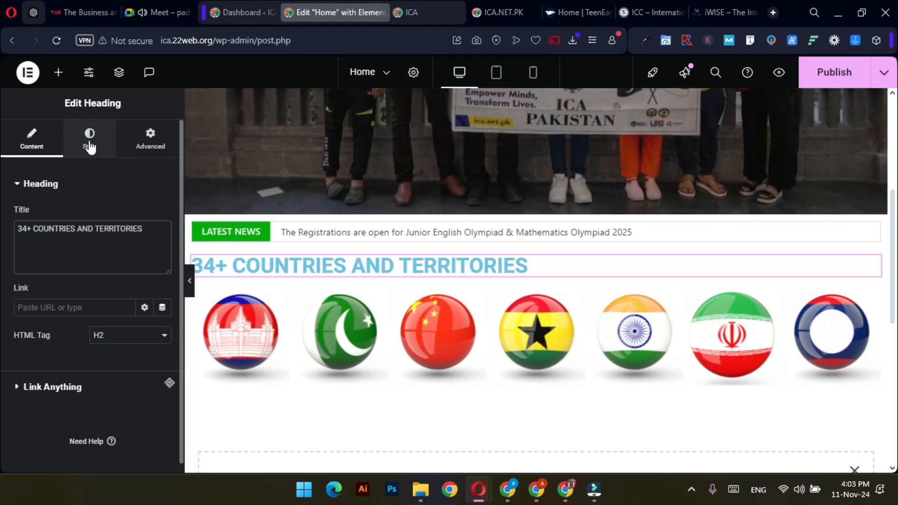
{"action": "left_click", "coordinate": [128, 215]}
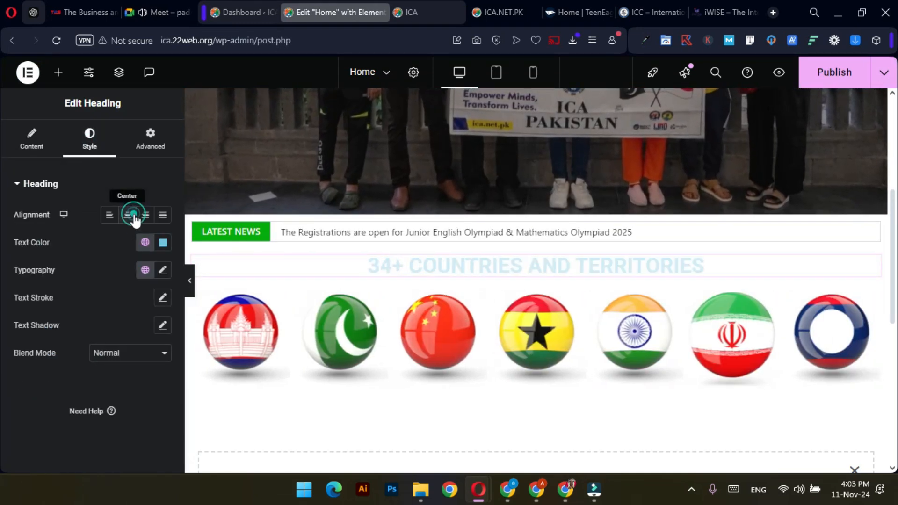
{"action": "left_click", "coordinate": [162, 243]}
{"action": "left_click", "coordinate": [644, 41]}
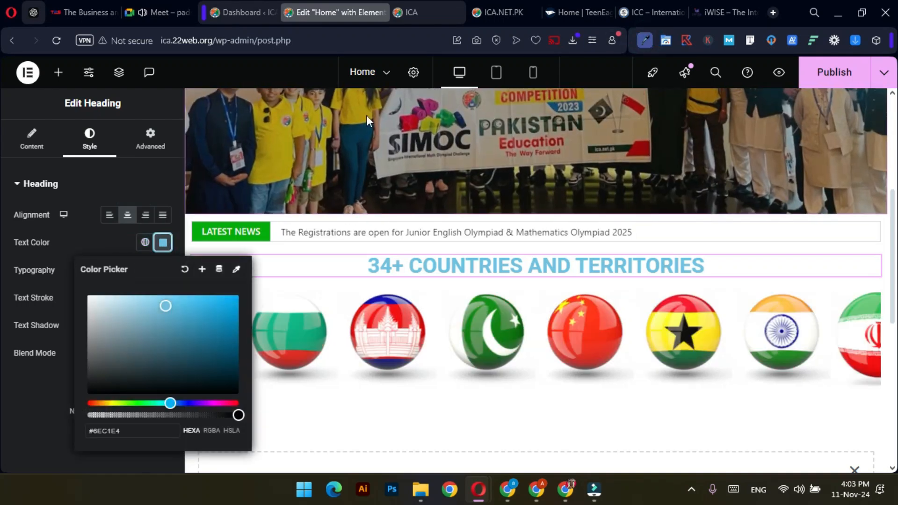
{"action": "left_click", "coordinate": [411, 86]}
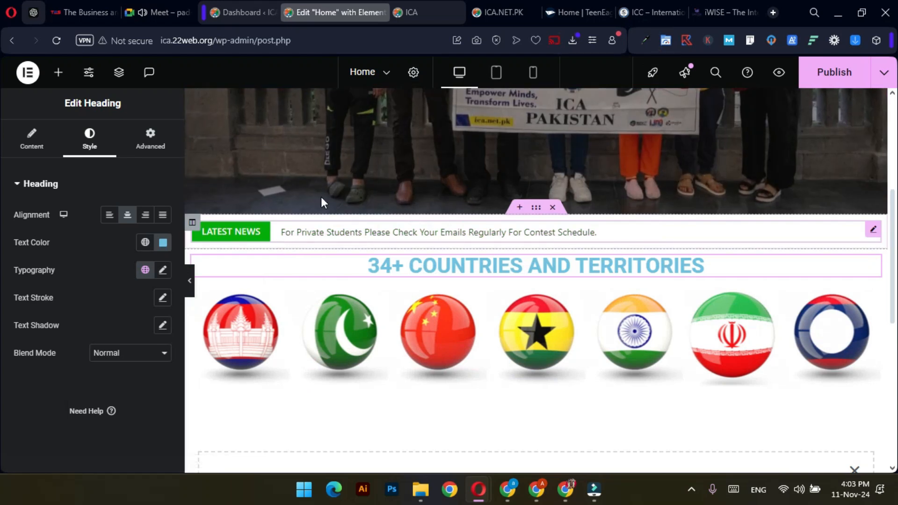
{"action": "left_click", "coordinate": [652, 41]}
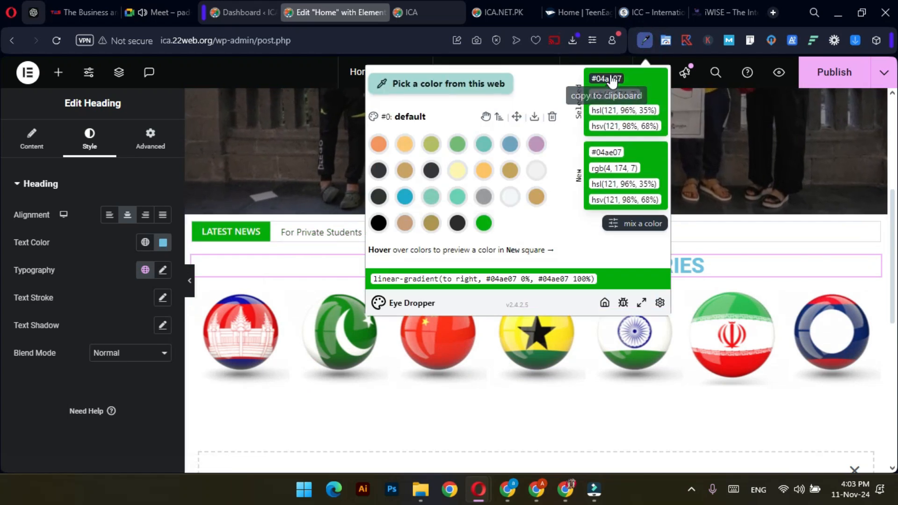
{"action": "left_click", "coordinate": [163, 242]}
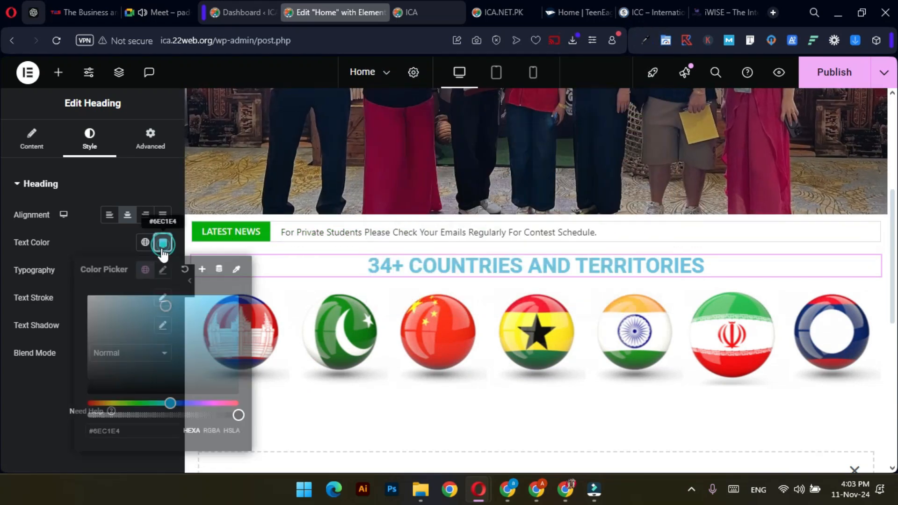
{"action": "type", "text": "#04ae07"}
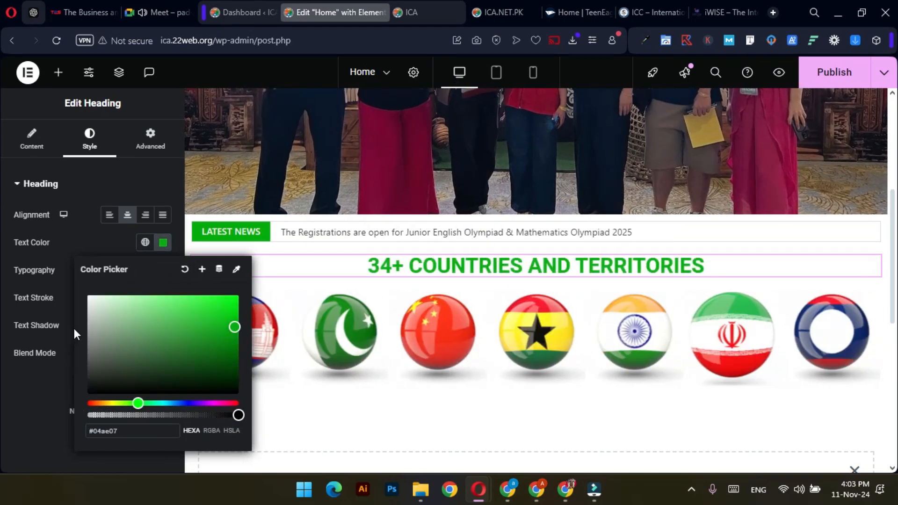
{"action": "left_click", "coordinate": [64, 312]}
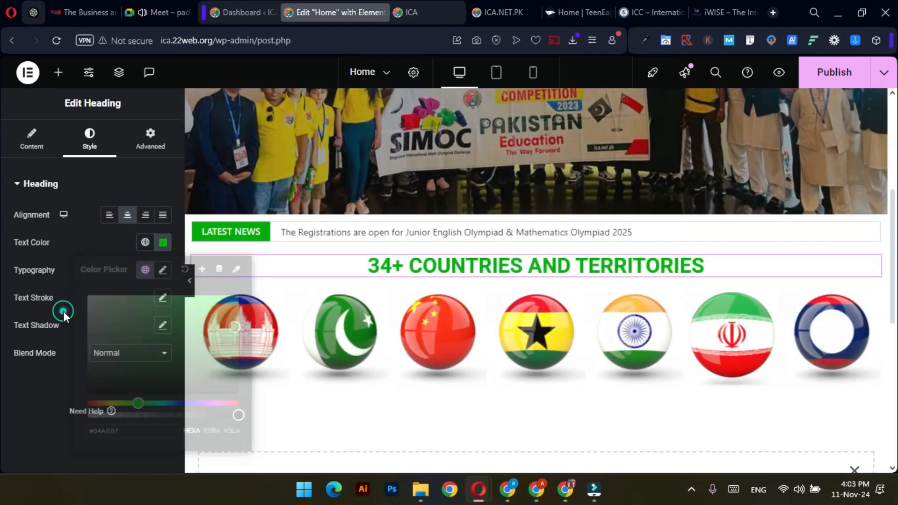
Step: Reduce the countries heading's font size to 23 px in its typography settings
{"action": "left_click", "coordinate": [163, 269]}
{"action": "scroll", "coordinate": [77, 353], "scroll_direction": "down", "scroll_amount": 2}
{"action": "left_click_drag", "start_coordinate": [24, 307], "coordinate": [36, 315]}
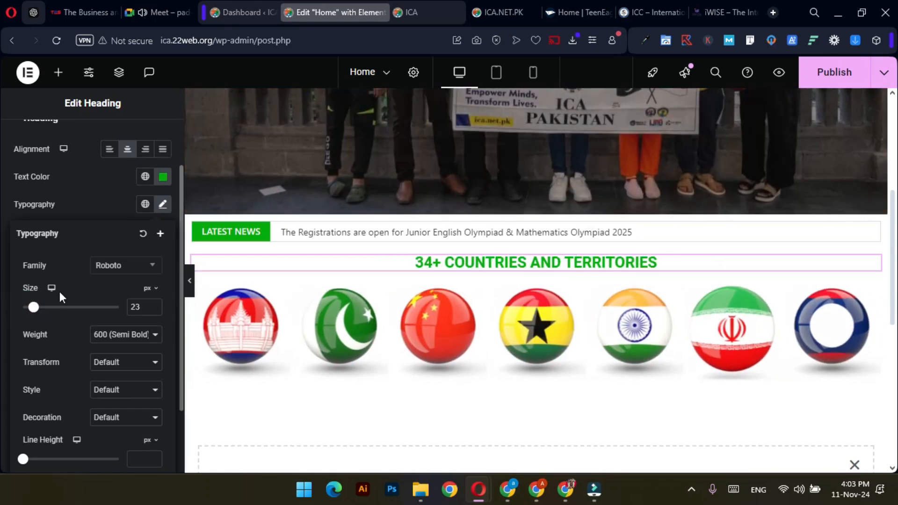
Step: Review the iWISE home page's sections and identify the font of the main headline on the TeenEagle home page
{"action": "left_click", "coordinate": [732, 4]}
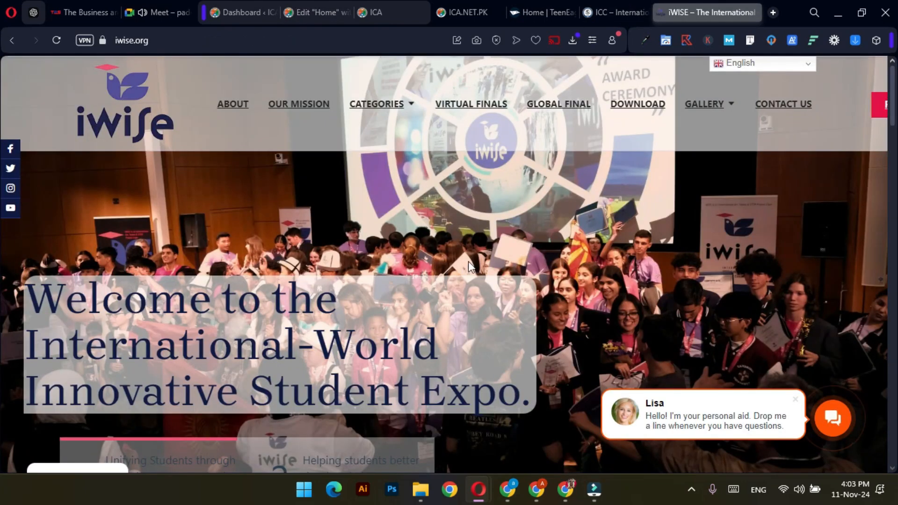
{"action": "scroll", "coordinate": [411, 192], "scroll_direction": "down", "scroll_amount": 10}
{"action": "scroll", "coordinate": [412, 193], "scroll_direction": "down", "scroll_amount": 10}
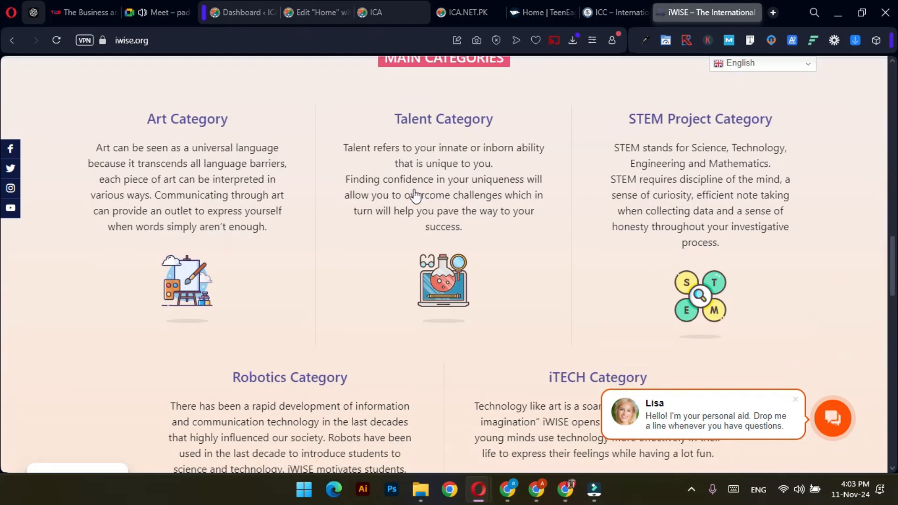
{"action": "scroll", "coordinate": [415, 194], "scroll_direction": "down", "scroll_amount": 3}
{"action": "scroll", "coordinate": [414, 194], "scroll_direction": "up", "scroll_amount": 12}
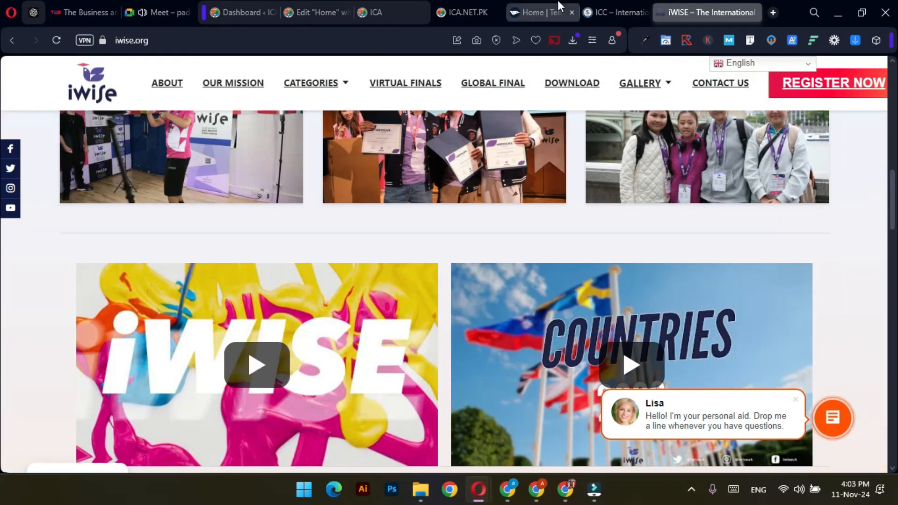
{"action": "left_click", "coordinate": [558, 1]}
{"action": "scroll", "coordinate": [542, 237], "scroll_direction": "down", "scroll_amount": 2}
{"action": "scroll", "coordinate": [544, 232], "scroll_direction": "up", "scroll_amount": 3}
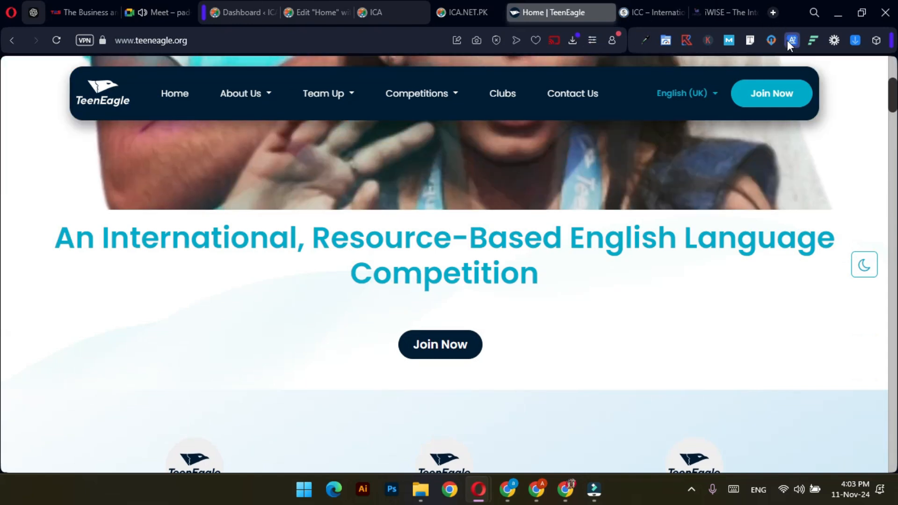
{"action": "left_click", "coordinate": [780, 41]}
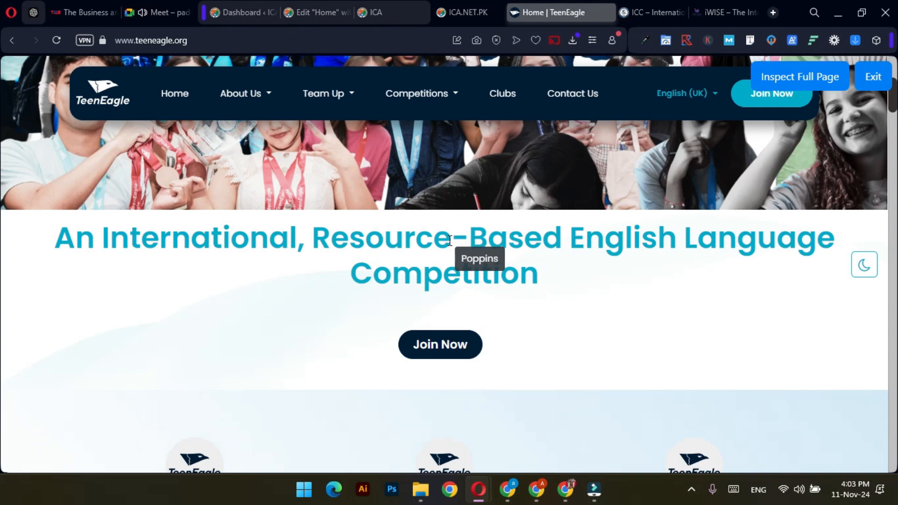
{"action": "left_click", "coordinate": [792, 40]}
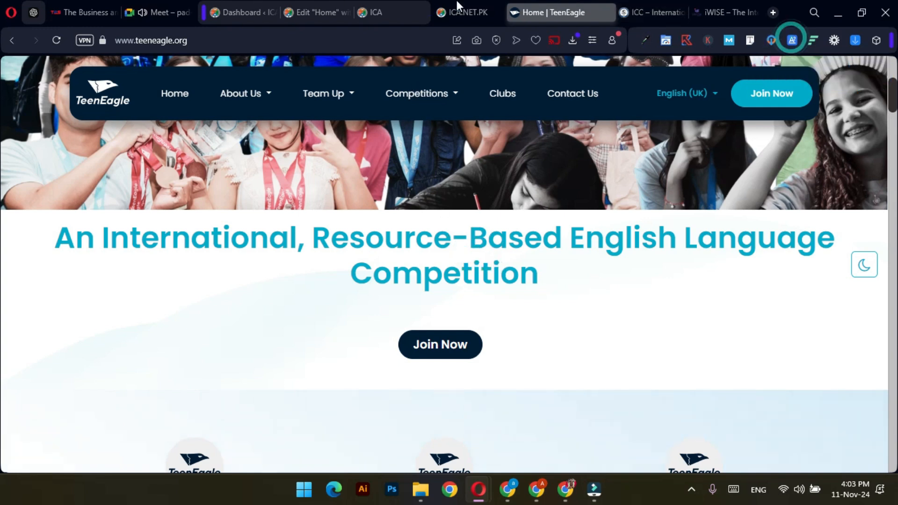
Step: Back in the Elementor editor, set the countries heading's font family to Poppins
{"action": "left_click", "coordinate": [330, 2]}
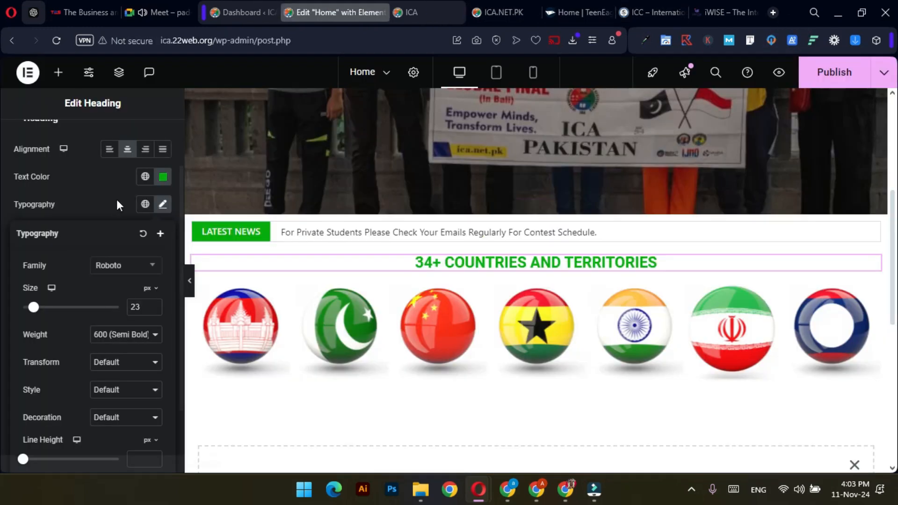
{"action": "left_click", "coordinate": [118, 267]}
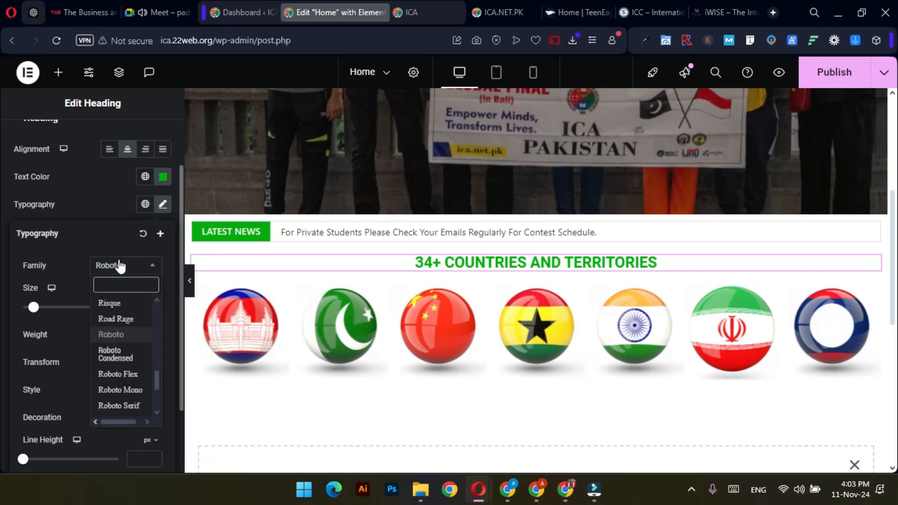
{"action": "type", "text": "popp"}
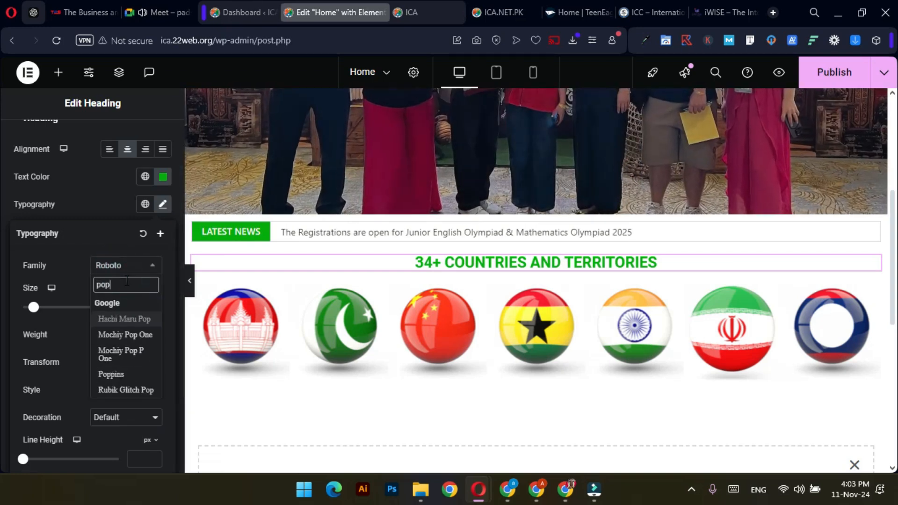
{"action": "left_click", "coordinate": [116, 321]}
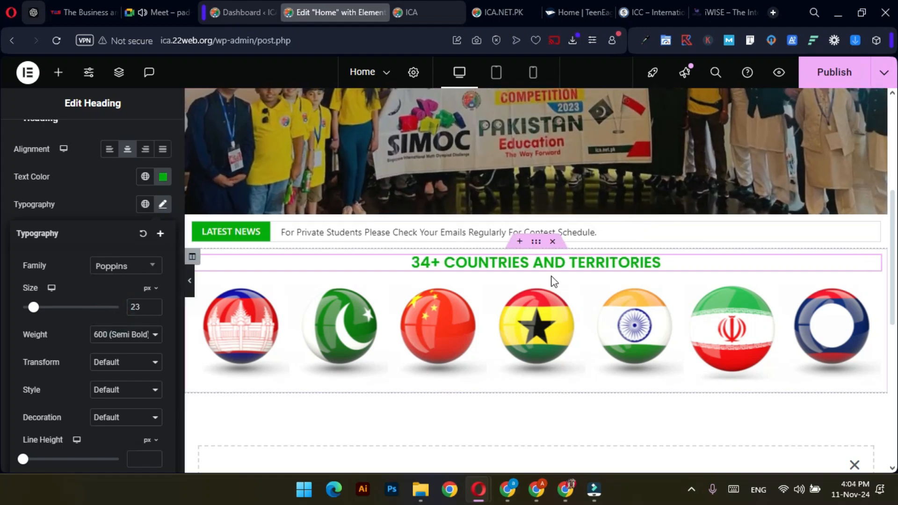
Step: Publish the Home page, check the heading and swipe through the flag carousel on the live ICA site, and return to the editor
{"action": "scroll", "coordinate": [552, 280], "scroll_direction": "down", "scroll_amount": 3}
{"action": "scroll", "coordinate": [555, 273], "scroll_direction": "up", "scroll_amount": 2}
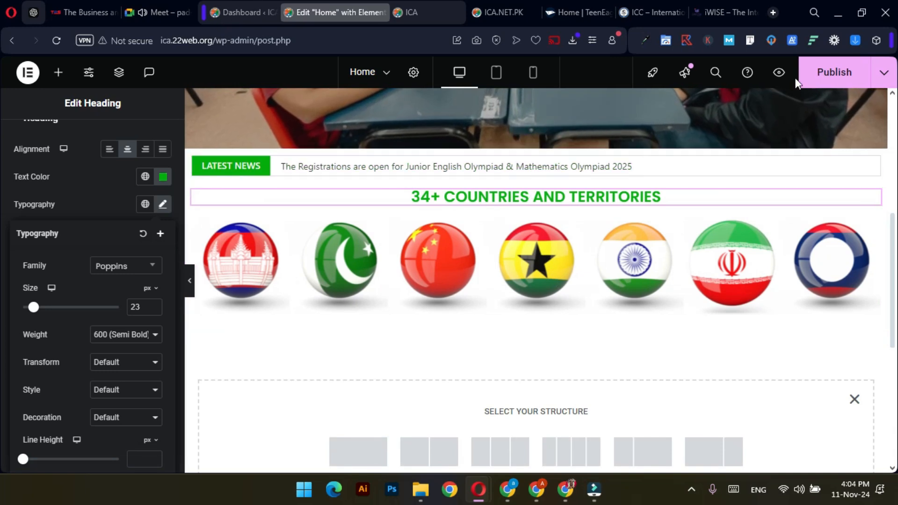
{"action": "left_click", "coordinate": [831, 73]}
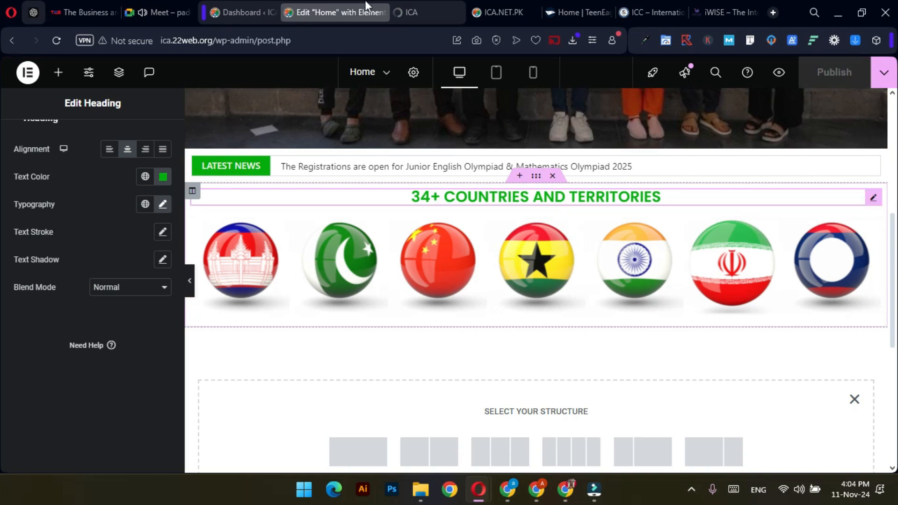
{"action": "left_click", "coordinate": [420, 1]}
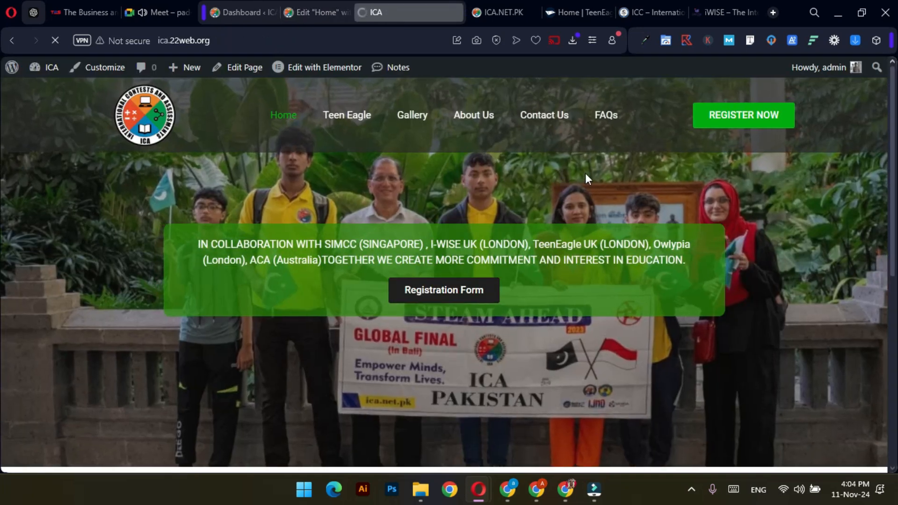
{"action": "scroll", "coordinate": [587, 173], "scroll_direction": "down", "scroll_amount": 6}
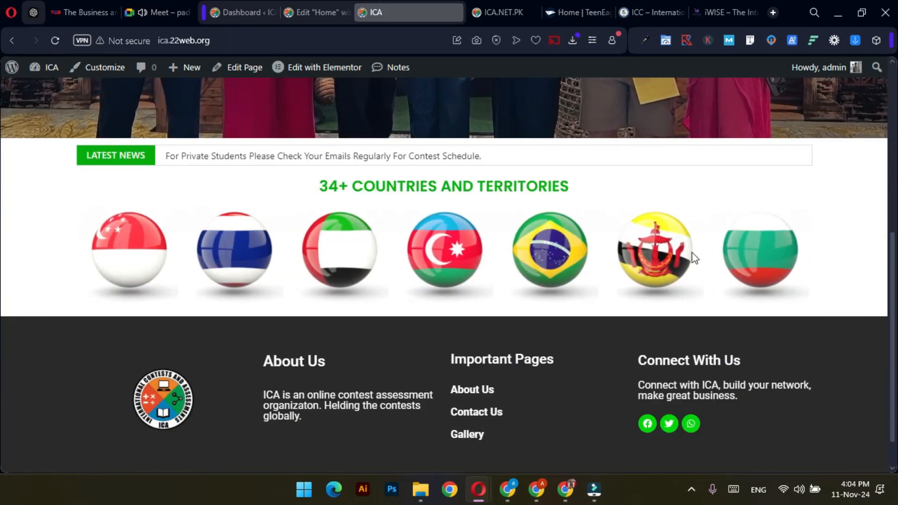
{"action": "left_click_drag", "start_coordinate": [694, 257], "coordinate": [362, 256]}
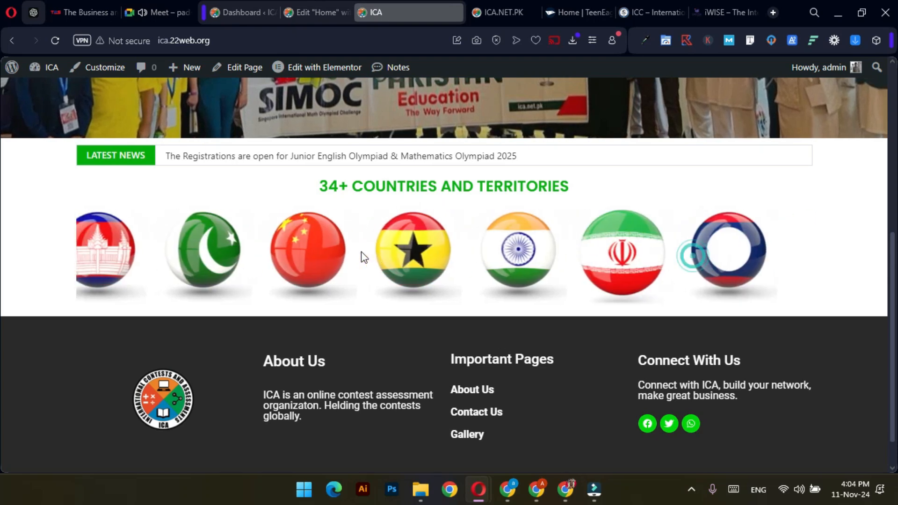
{"action": "left_click_drag", "start_coordinate": [577, 256], "coordinate": [251, 252]}
{"action": "scroll", "coordinate": [462, 228], "scroll_direction": "up", "scroll_amount": 1}
{"action": "scroll", "coordinate": [462, 231], "scroll_direction": "up", "scroll_amount": 6}
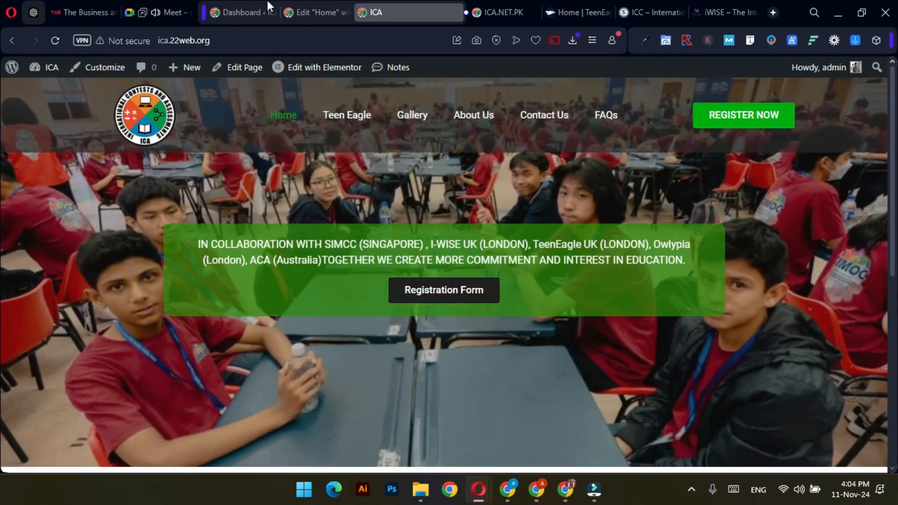
{"action": "left_click", "coordinate": [316, 10]}
{"action": "scroll", "coordinate": [95, 206], "scroll_direction": "up", "scroll_amount": 2}
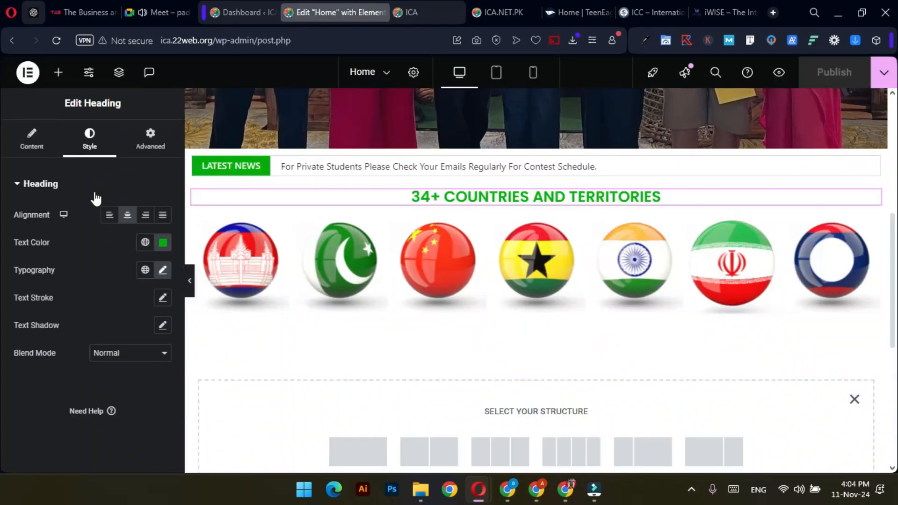
{"action": "left_click", "coordinate": [412, 73]}
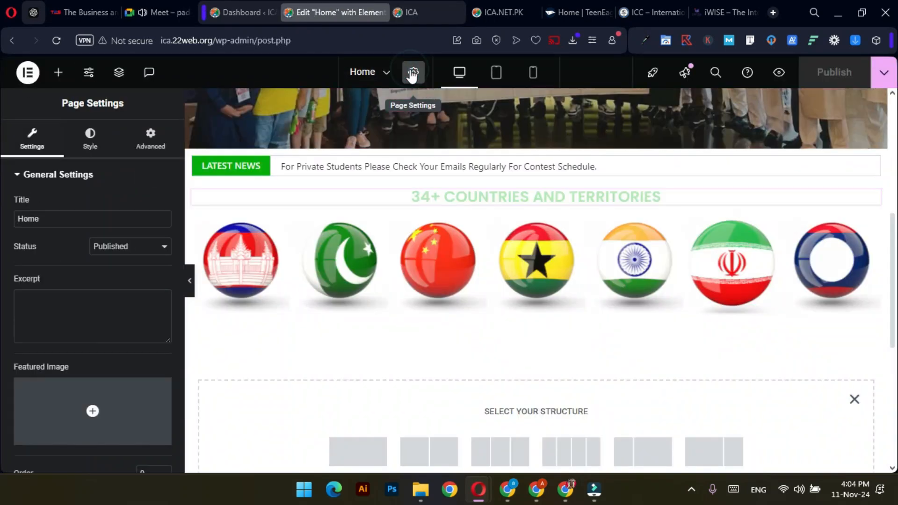
{"action": "left_click", "coordinate": [26, 75]}
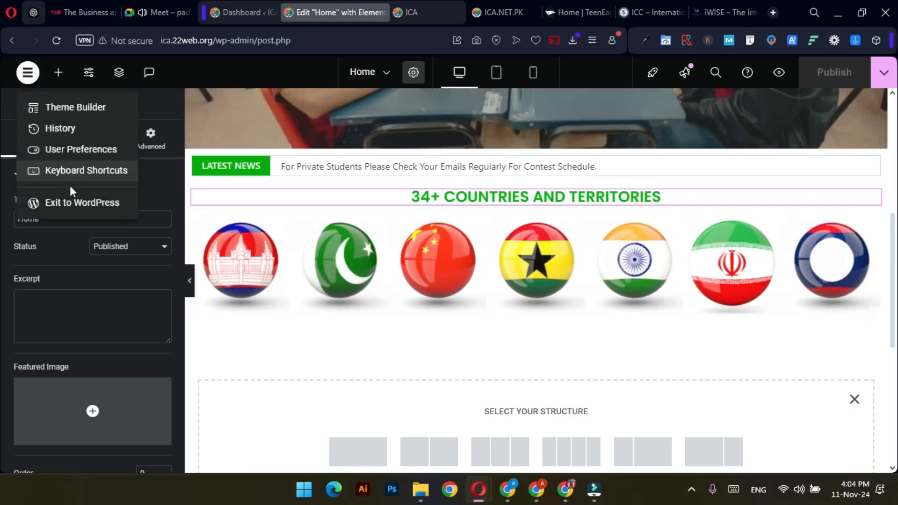
{"action": "left_click", "coordinate": [68, 243]}
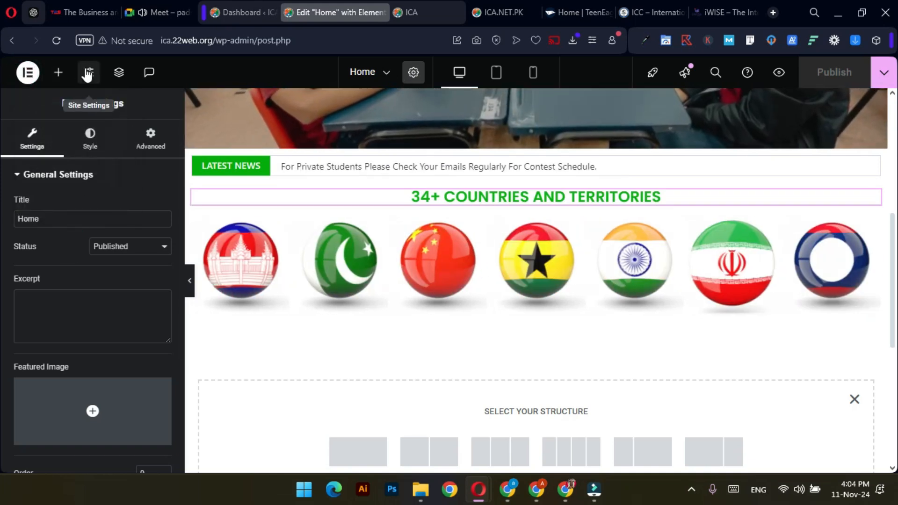
Step: Open the site settings, look at the global fonts, and return to the settings overview, discarding any changes
{"action": "left_click", "coordinate": [90, 77]}
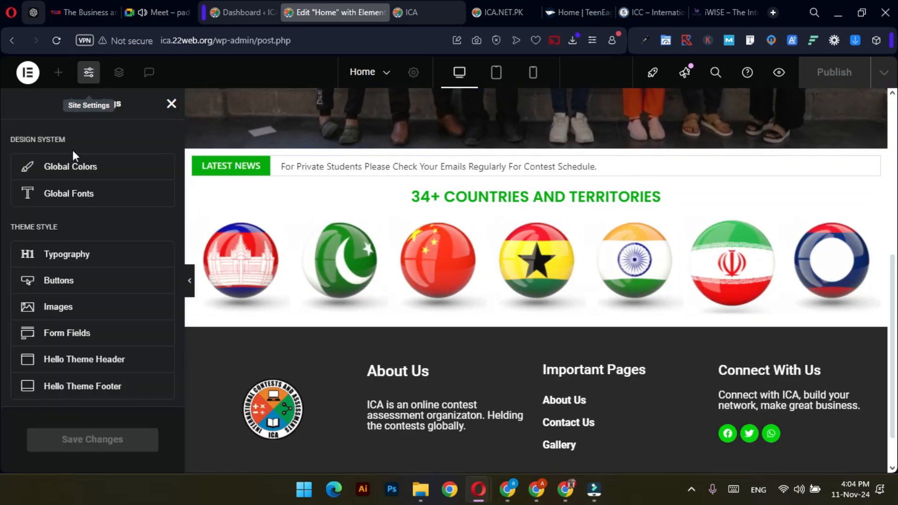
{"action": "left_click", "coordinate": [84, 199]}
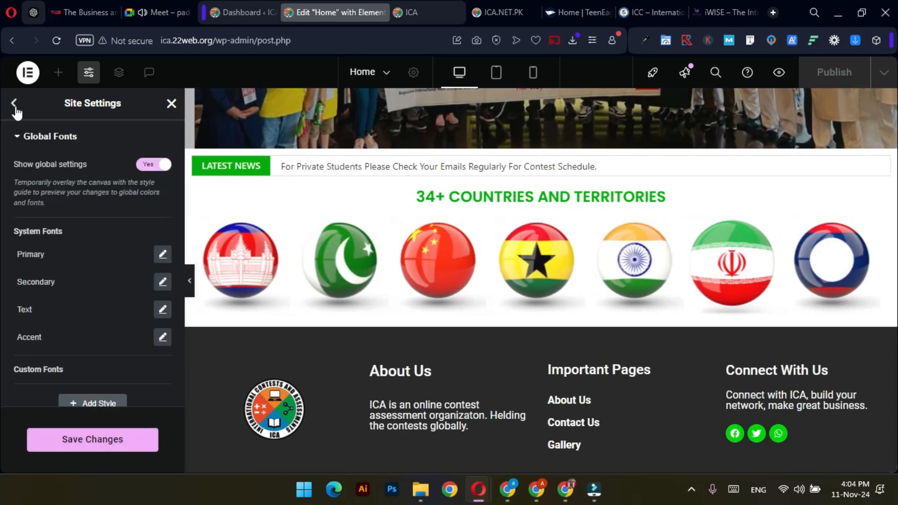
{"action": "left_click", "coordinate": [14, 104]}
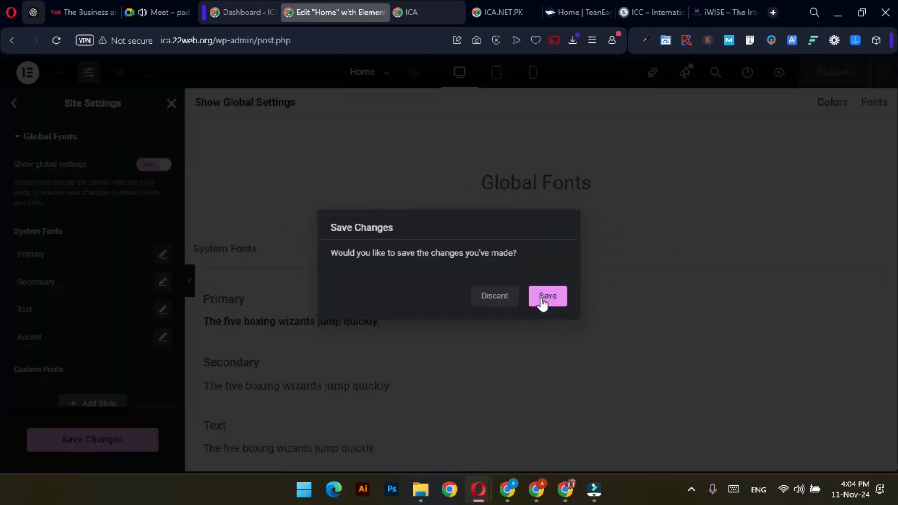
{"action": "left_click", "coordinate": [509, 299]}
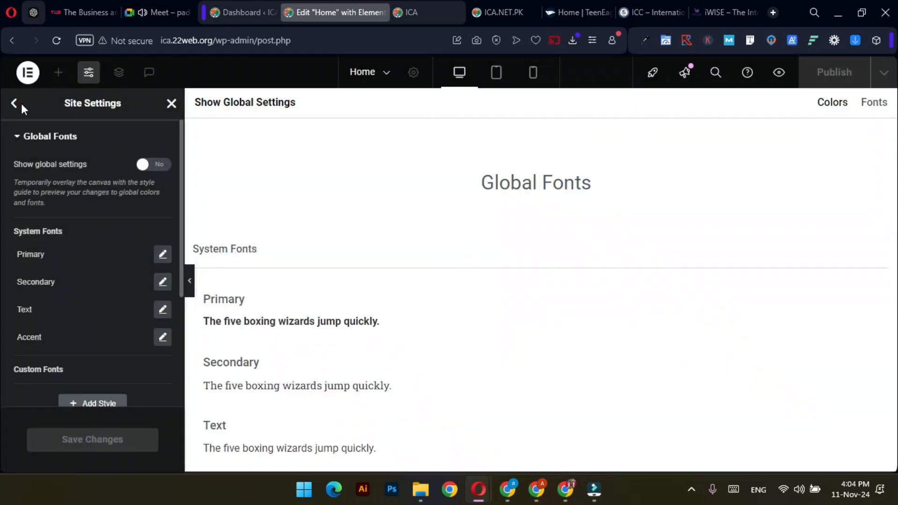
{"action": "left_click", "coordinate": [14, 104]}
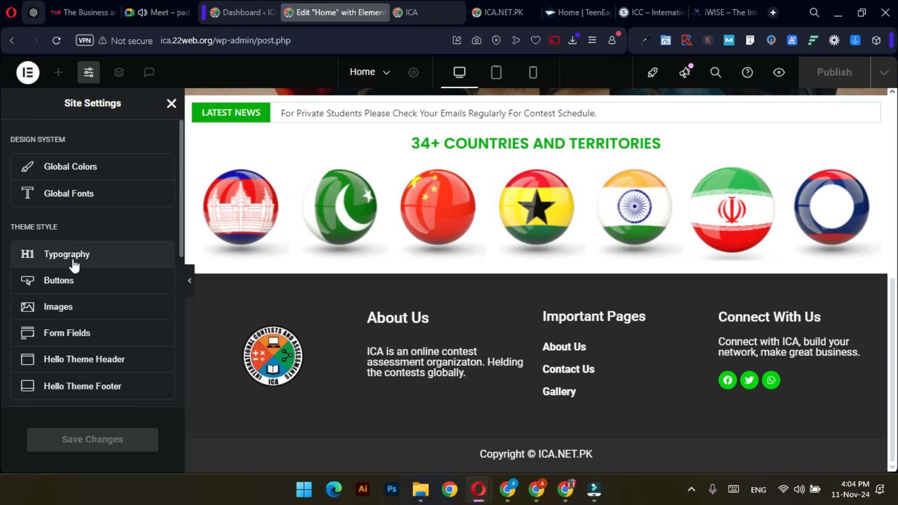
Step: Set the body font family to Poppins in the site-wide theme typography settings
{"action": "left_click", "coordinate": [90, 234]}
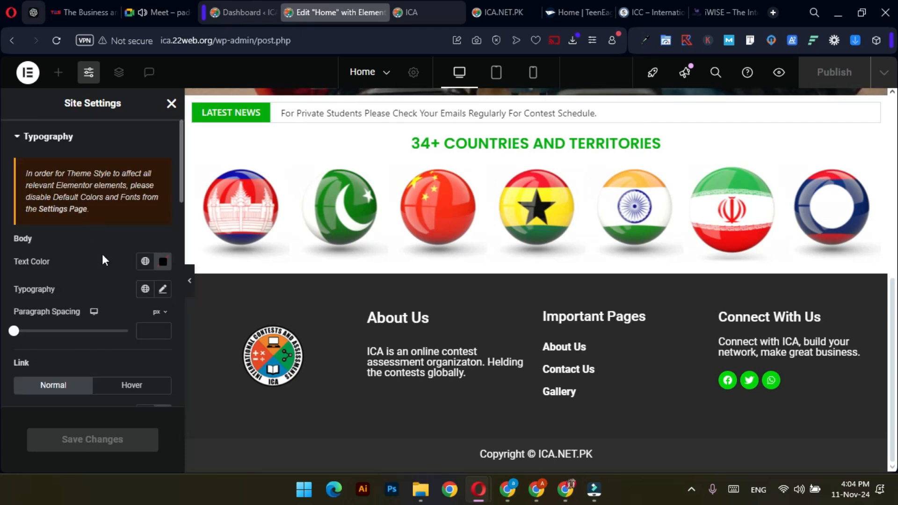
{"action": "scroll", "coordinate": [108, 295], "scroll_direction": "down", "scroll_amount": 1}
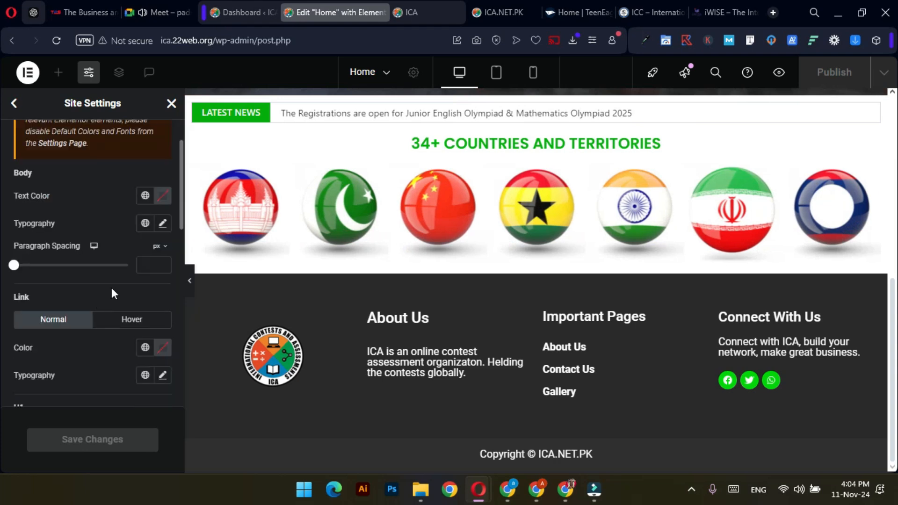
{"action": "left_click", "coordinate": [163, 225]}
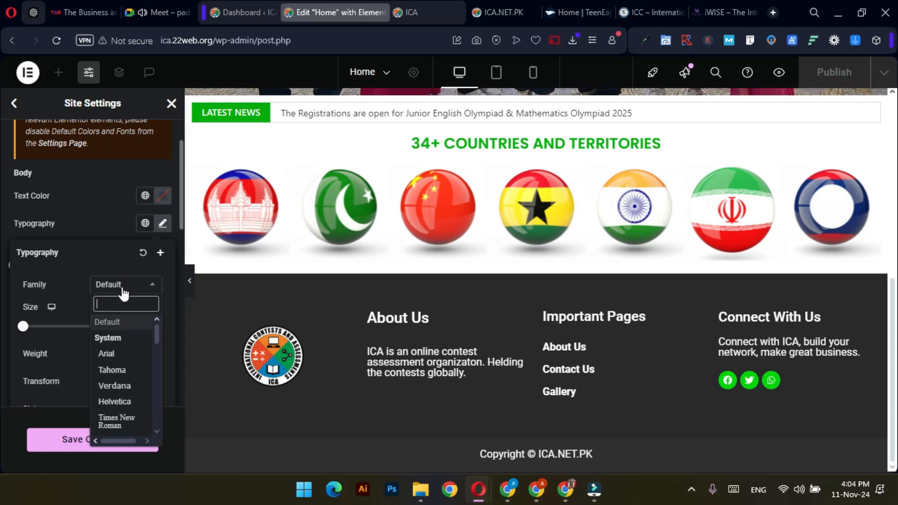
{"action": "type", "text": "popp"}
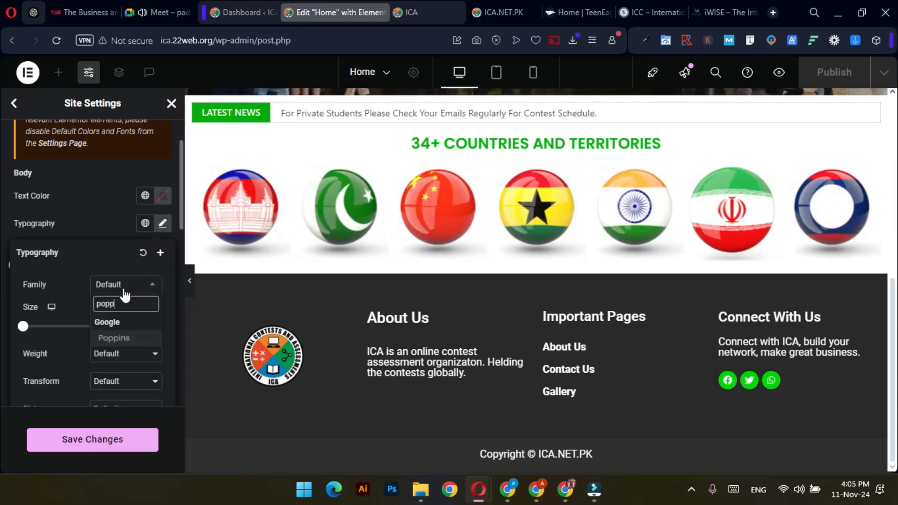
{"action": "left_click", "coordinate": [114, 338]}
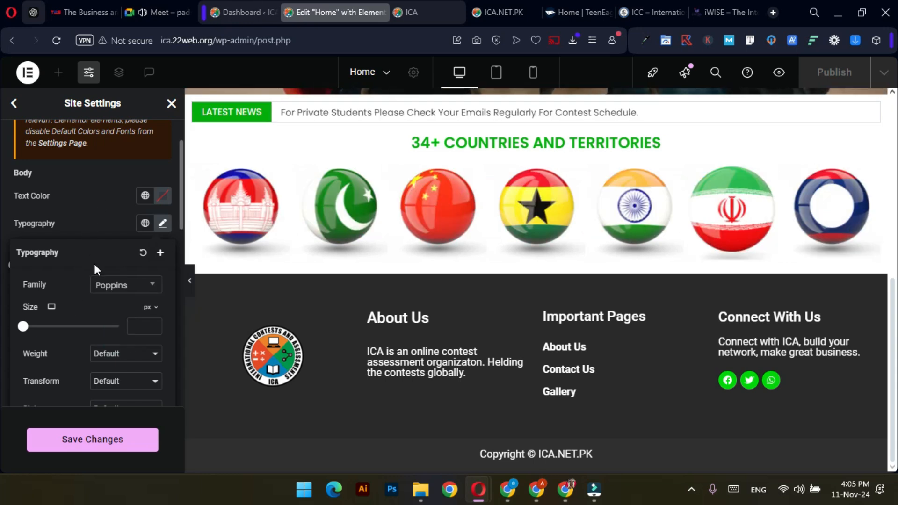
{"action": "left_click", "coordinate": [85, 221]}
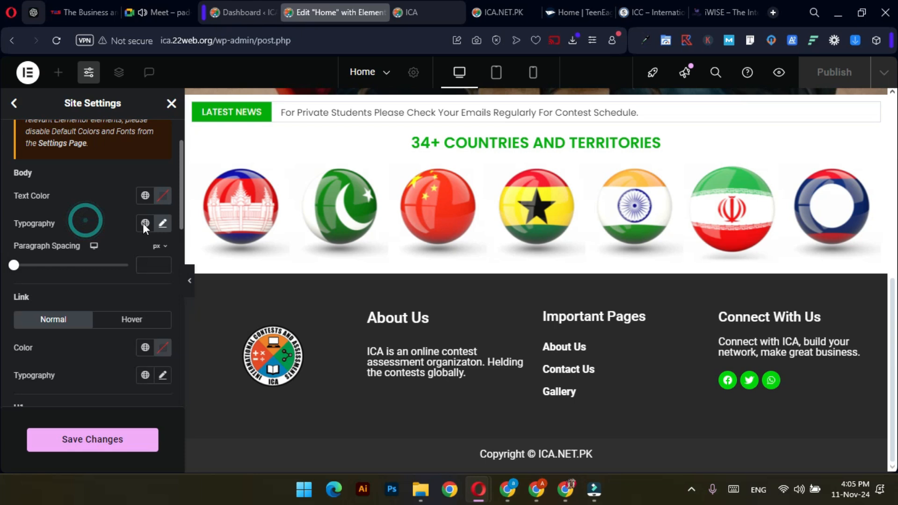
Step: Set the site-wide body text color to #04ae07
{"action": "left_click", "coordinate": [157, 195]}
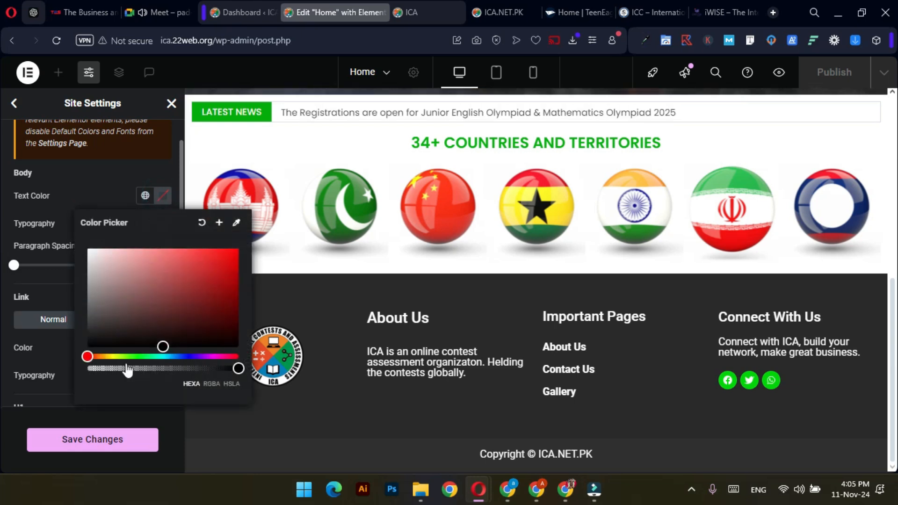
{"action": "left_click", "coordinate": [134, 385]}
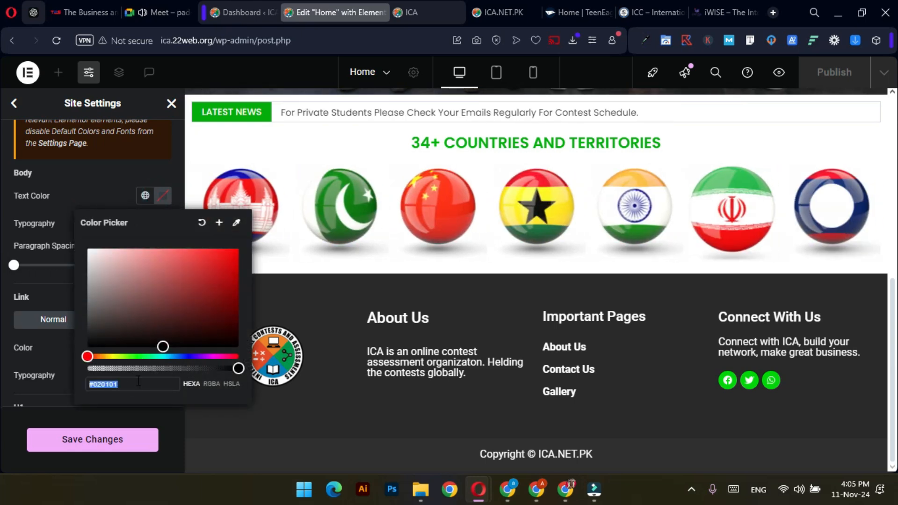
{"action": "type", "text": "#04ae07"}
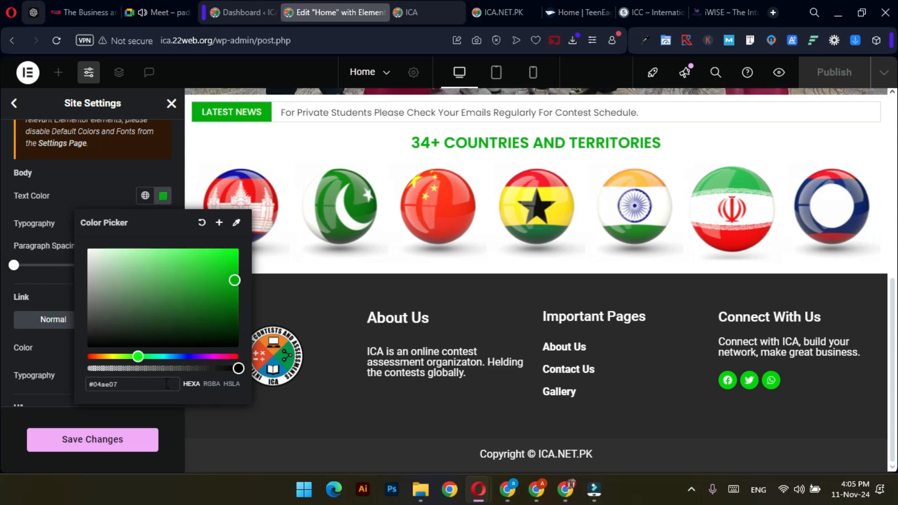
{"action": "left_click", "coordinate": [47, 344]}
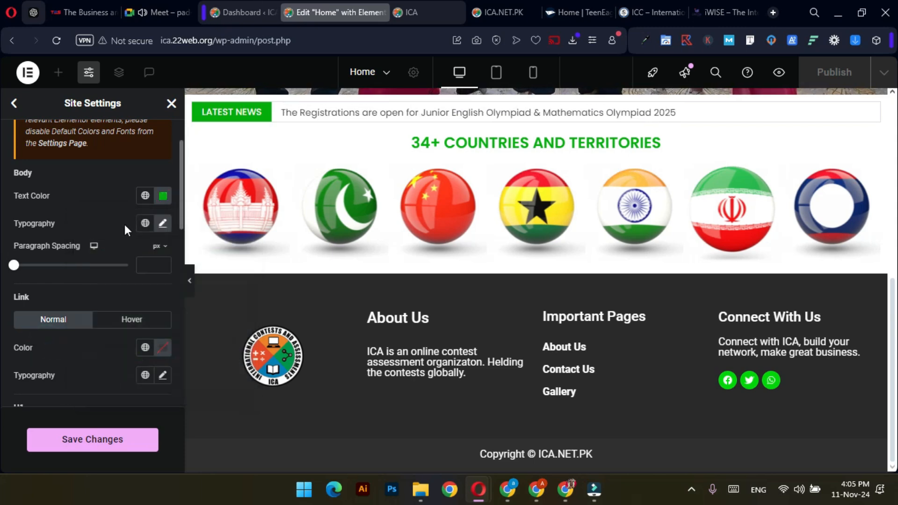
Step: Look through the link and heading typography options, save the site settings changes and return to the page editor
{"action": "scroll", "coordinate": [88, 309], "scroll_direction": "down", "scroll_amount": 4}
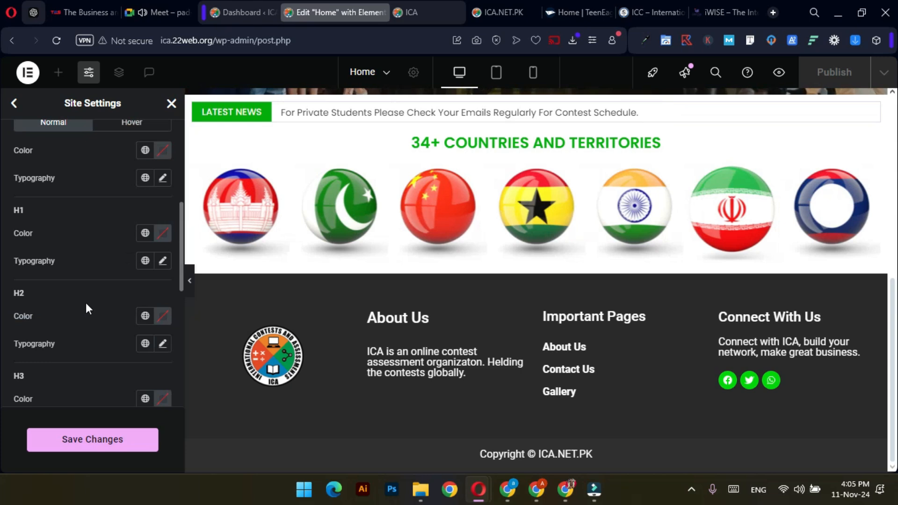
{"action": "scroll", "coordinate": [86, 307], "scroll_direction": "down", "scroll_amount": 3}
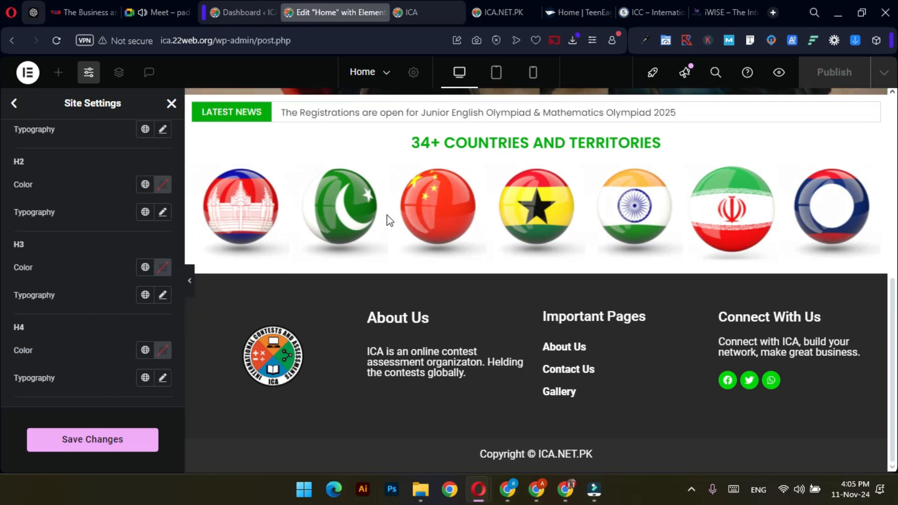
{"action": "scroll", "coordinate": [387, 215], "scroll_direction": "up", "scroll_amount": 5}
{"action": "scroll", "coordinate": [390, 192], "scroll_direction": "down", "scroll_amount": 4}
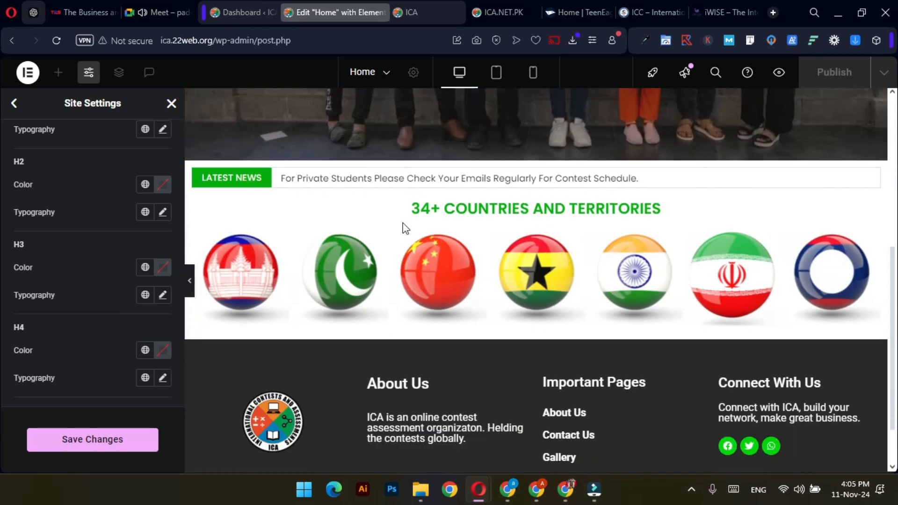
{"action": "scroll", "coordinate": [79, 302], "scroll_direction": "up", "scroll_amount": 5}
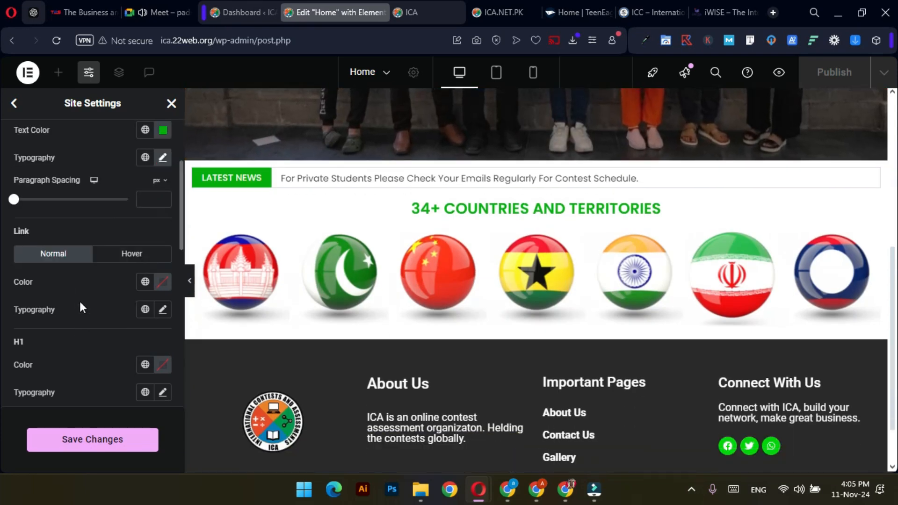
{"action": "left_click", "coordinate": [72, 441]}
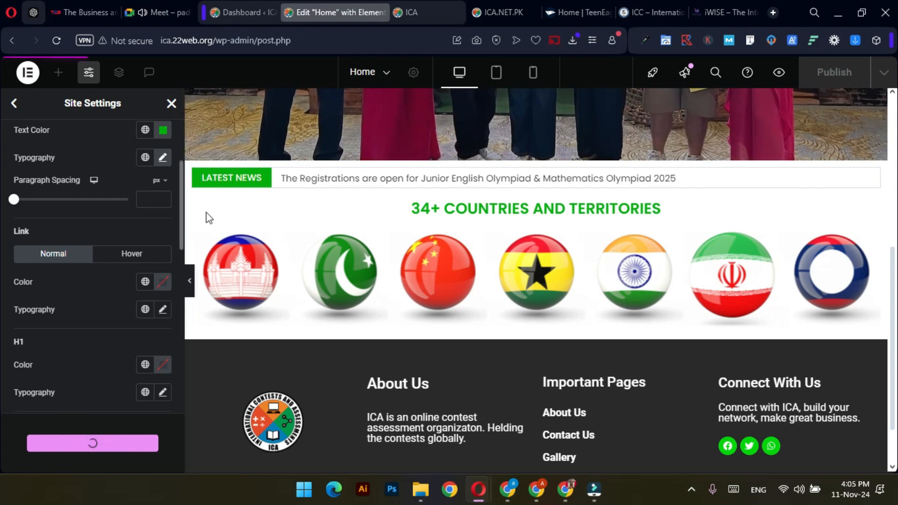
{"action": "left_click", "coordinate": [12, 106]}
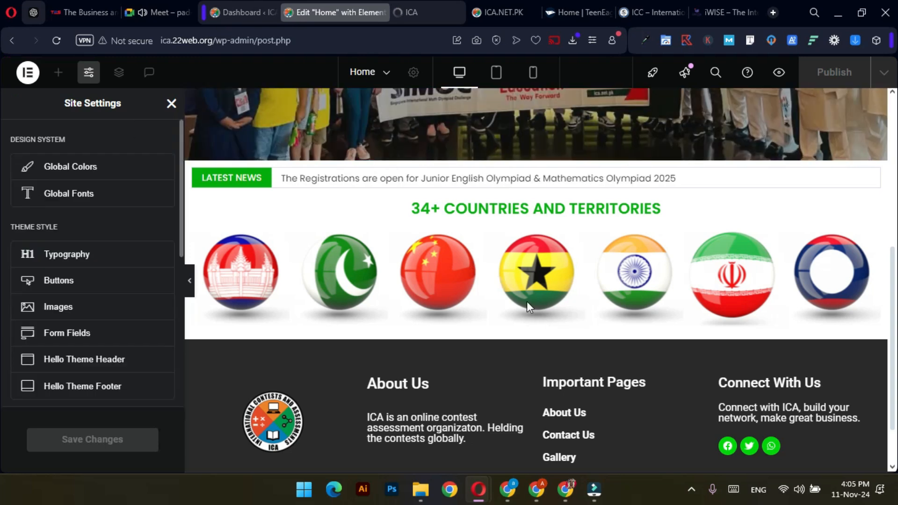
{"action": "left_click", "coordinate": [171, 103]}
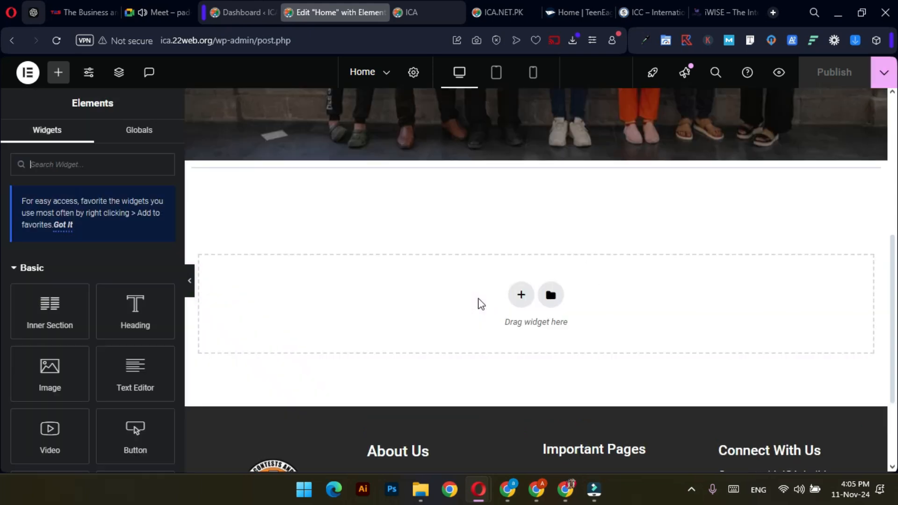
Step: Add a Heading widget below the flag carousel and check its default color and typography settings
{"action": "scroll", "coordinate": [477, 305], "scroll_direction": "up", "scroll_amount": 10}
{"action": "scroll", "coordinate": [518, 342], "scroll_direction": "down", "scroll_amount": 8}
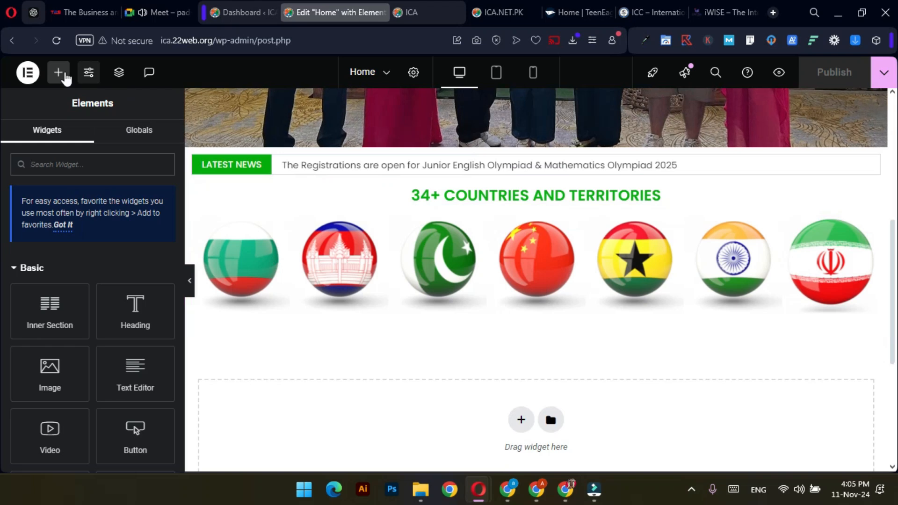
{"action": "left_click_drag", "start_coordinate": [142, 305], "coordinate": [549, 316]}
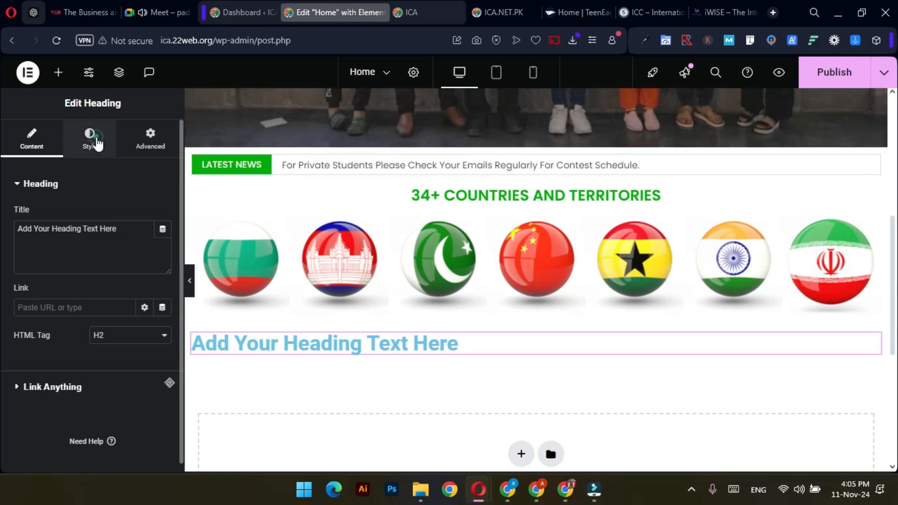
{"action": "left_click", "coordinate": [97, 144]}
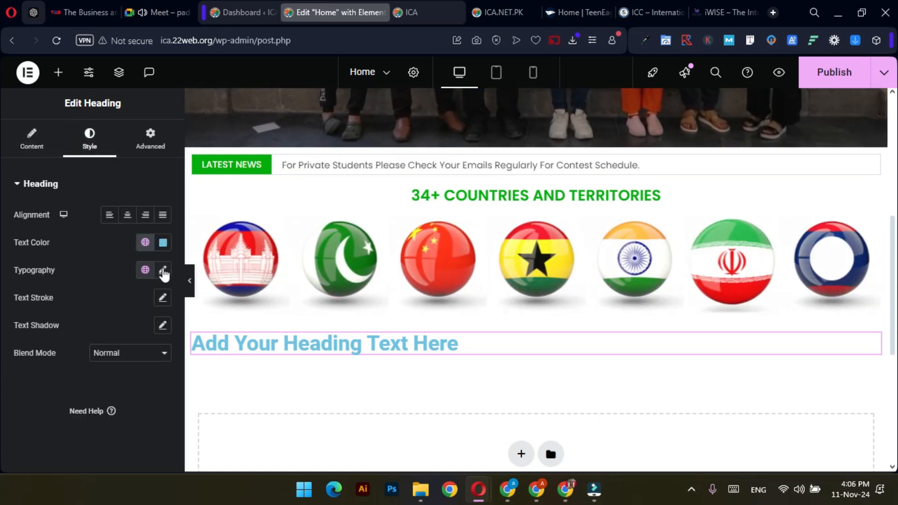
{"action": "left_click", "coordinate": [163, 271]}
{"action": "left_click", "coordinate": [167, 271]}
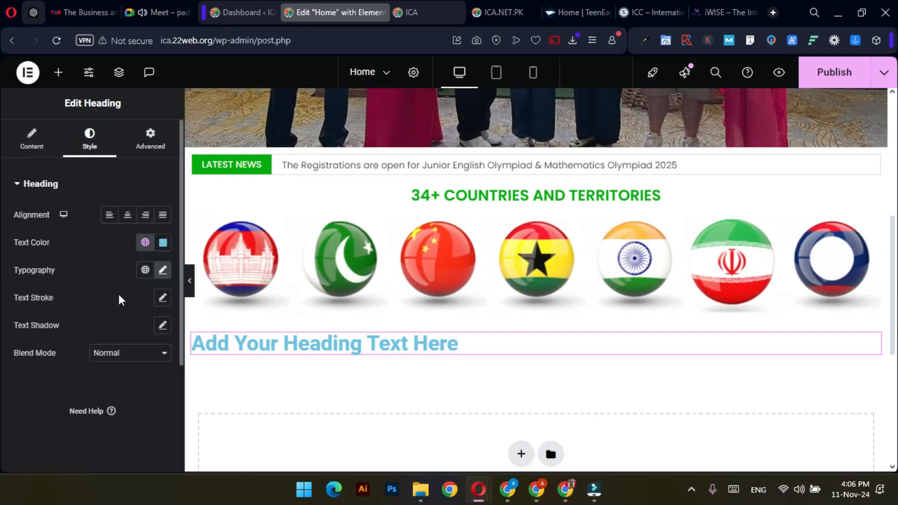
{"action": "left_click", "coordinate": [31, 140]}
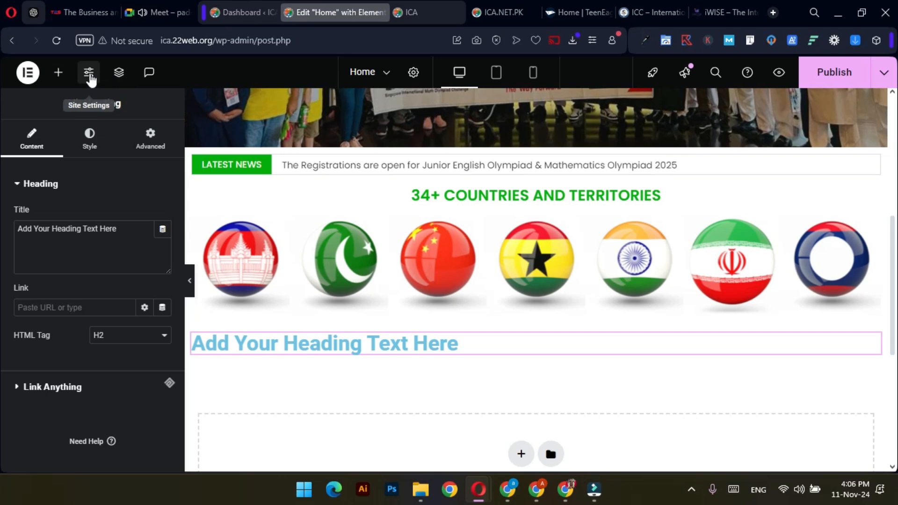
Step: Set the site's Primary global color to #04ae07, save the change and close the site settings
{"action": "left_click", "coordinate": [88, 74]}
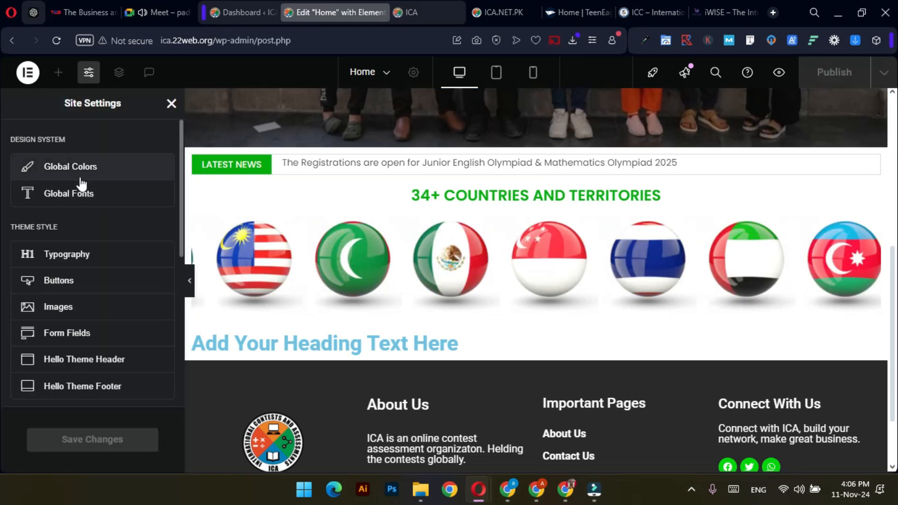
{"action": "left_click", "coordinate": [83, 172]}
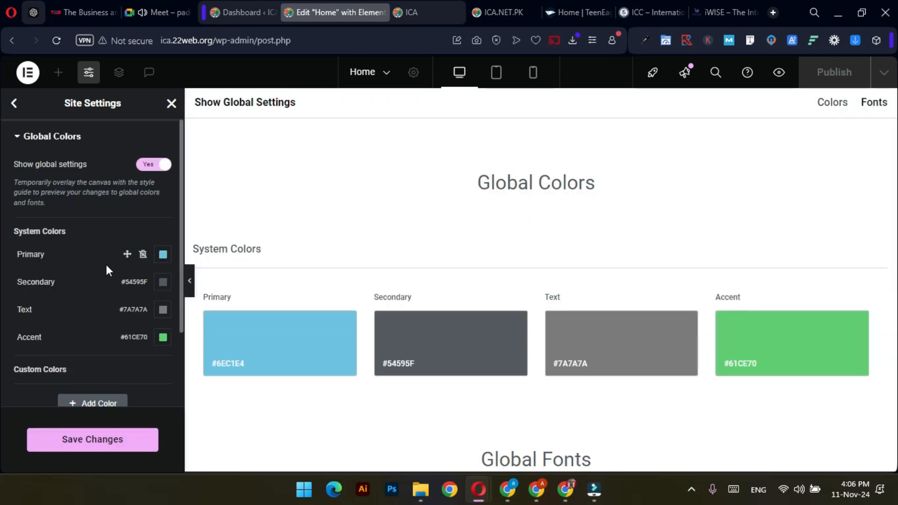
{"action": "left_click", "coordinate": [163, 255]}
{"action": "type", "text": "#04ae07"}
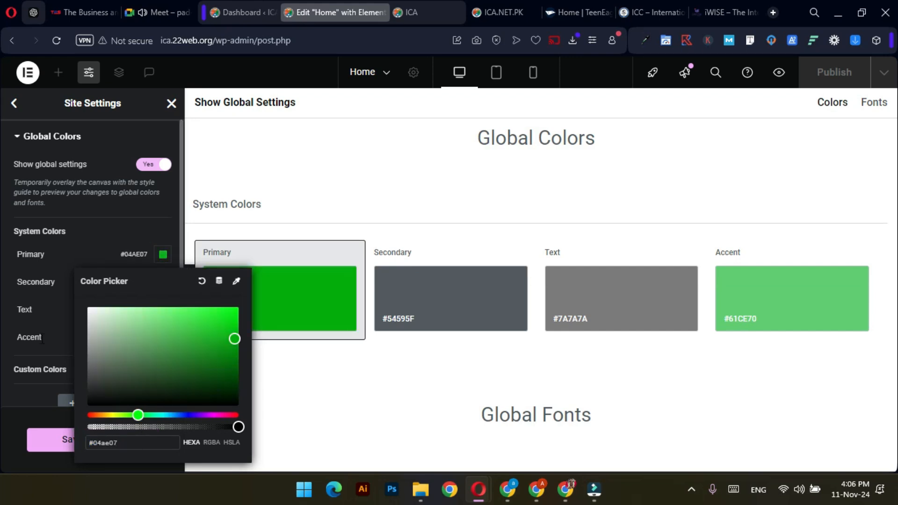
{"action": "left_click", "coordinate": [31, 322]}
{"action": "left_click", "coordinate": [125, 436]}
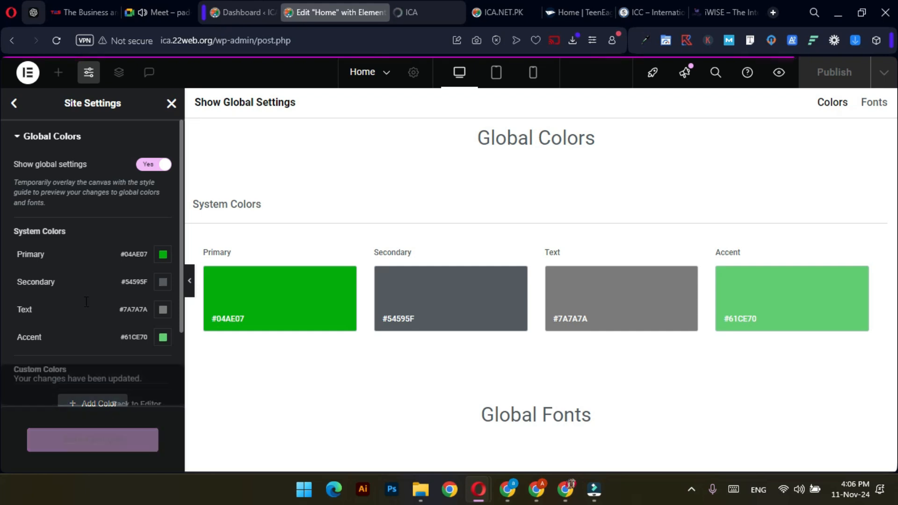
{"action": "left_click", "coordinate": [171, 105]}
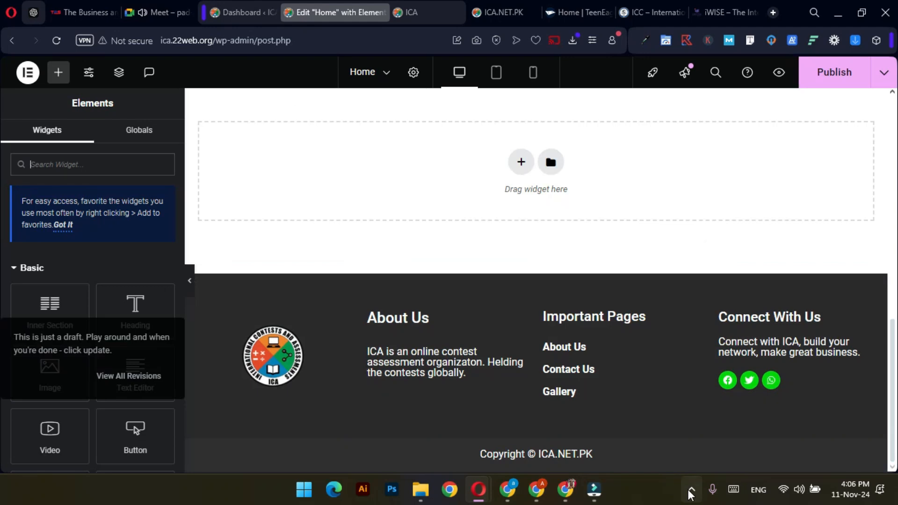
Step: Check the font size and typography settings of the "34+ COUNTRIES AND TERRITORIES" heading above the flag carousel
{"action": "scroll", "coordinate": [616, 294], "scroll_direction": "up", "scroll_amount": 5}
{"action": "scroll", "coordinate": [517, 308], "scroll_direction": "up", "scroll_amount": 7}
{"action": "scroll", "coordinate": [487, 341], "scroll_direction": "down", "scroll_amount": 7}
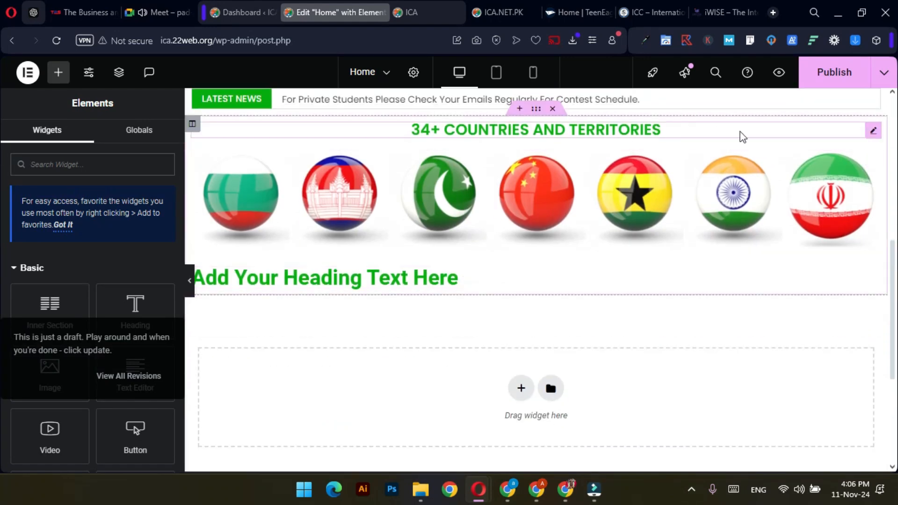
{"action": "left_click", "coordinate": [871, 134]}
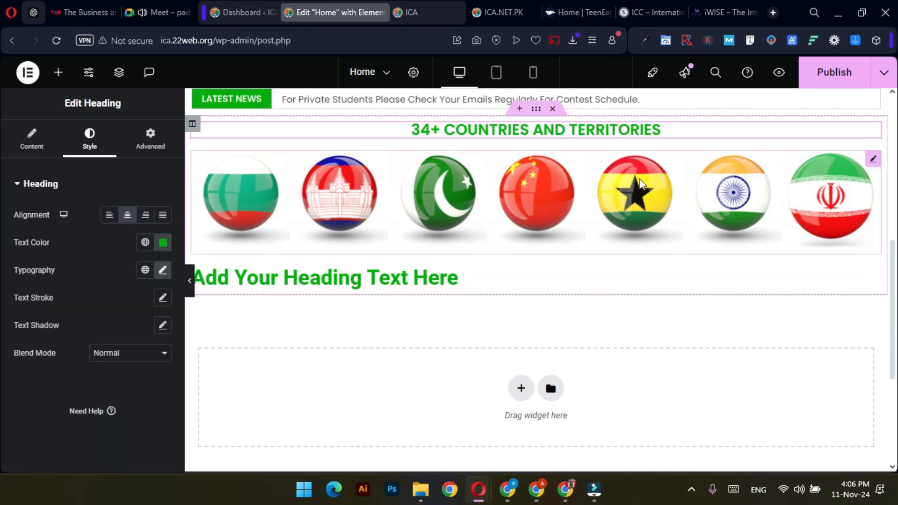
{"action": "left_click", "coordinate": [163, 271]}
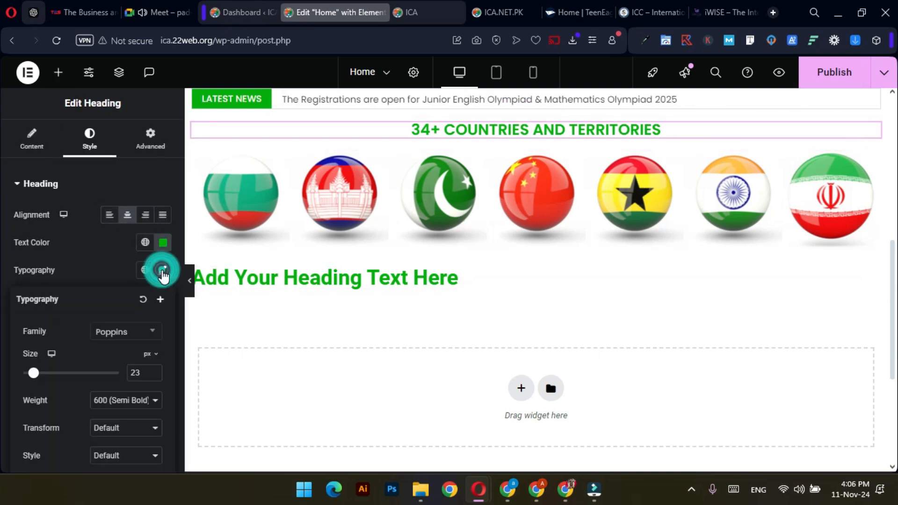
{"action": "left_click", "coordinate": [163, 271]}
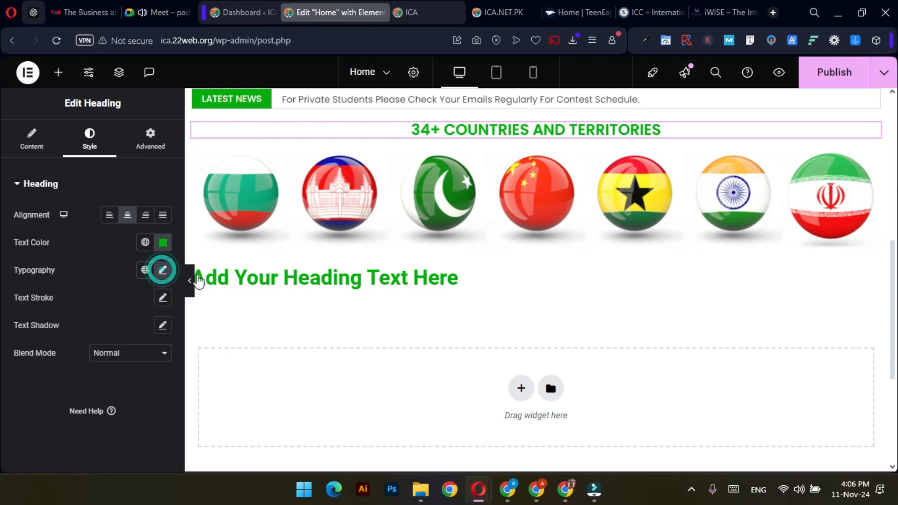
Step: Set the placeholder heading below the flag carousel to a 23 px font size and center it
{"action": "left_click", "coordinate": [874, 275]}
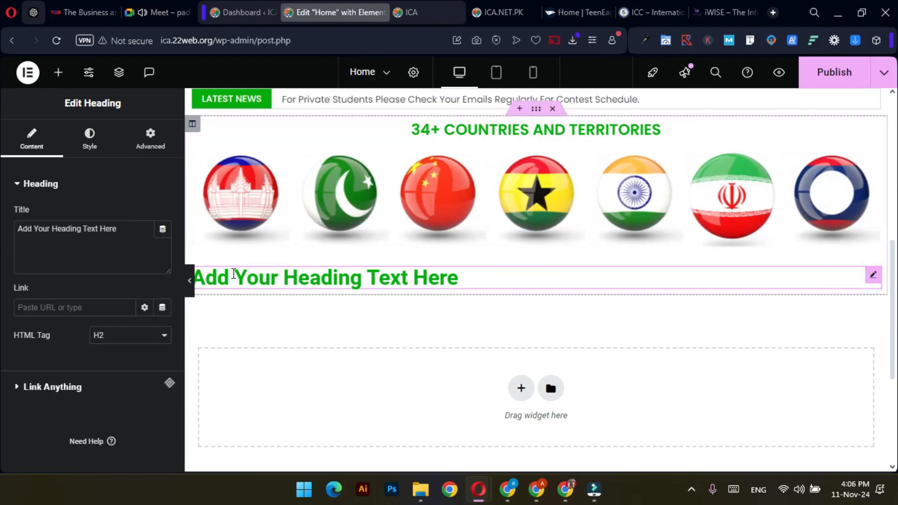
{"action": "left_click", "coordinate": [89, 141]}
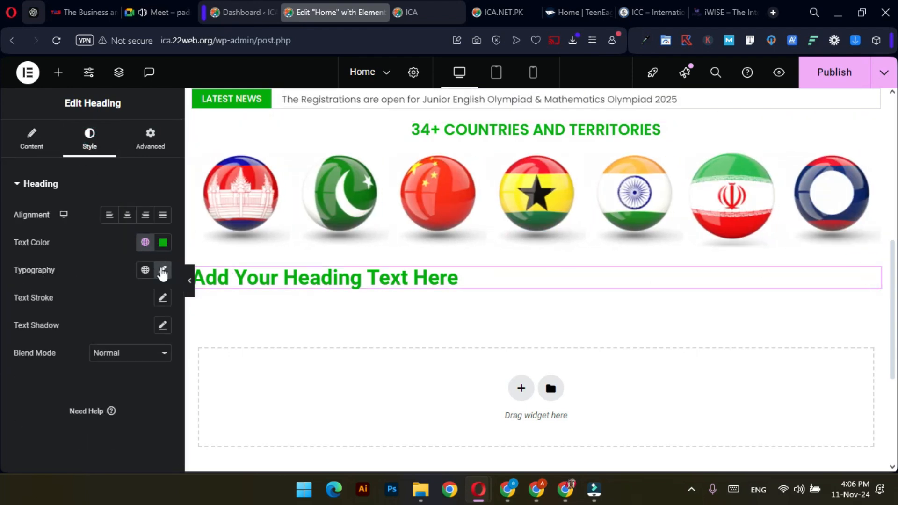
{"action": "left_click", "coordinate": [163, 272]}
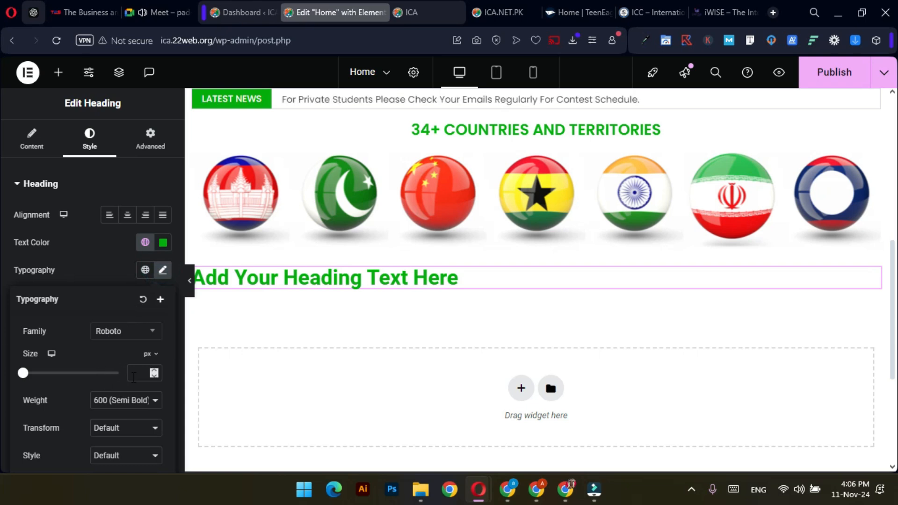
{"action": "type", "text": "23"}
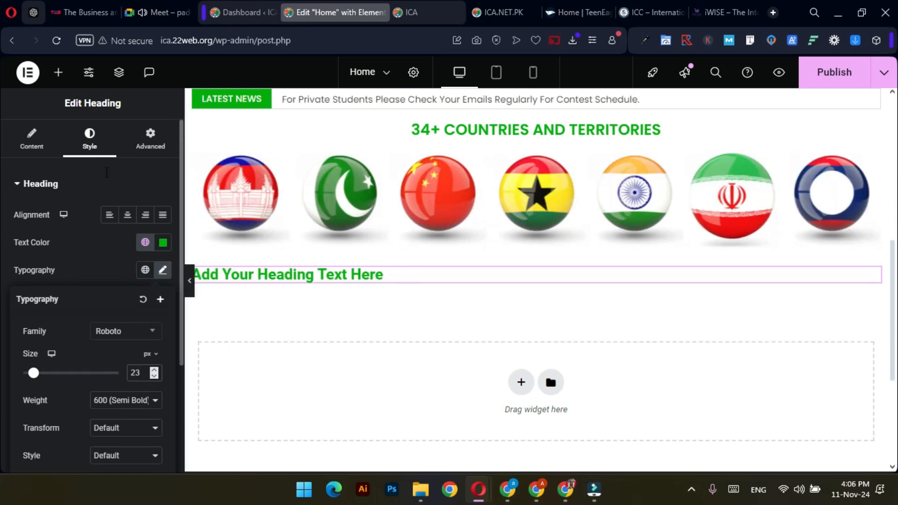
{"action": "left_click", "coordinate": [132, 216]}
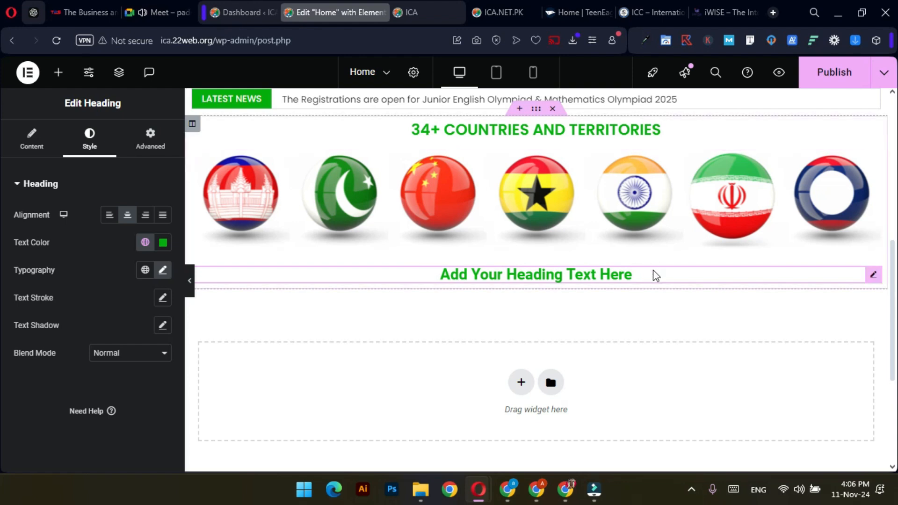
{"action": "scroll", "coordinate": [632, 269], "scroll_direction": "up", "scroll_amount": 3}
{"action": "scroll", "coordinate": [510, 337], "scroll_direction": "down", "scroll_amount": 3}
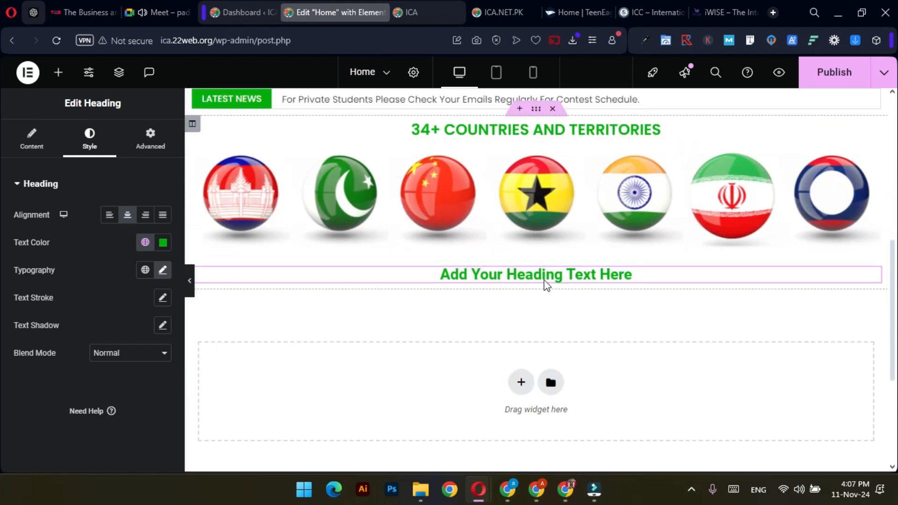
Step: Replace the placeholder heading below the flag carousel with a new two-column section and publish the page
{"action": "right_click", "coordinate": [660, 280]}
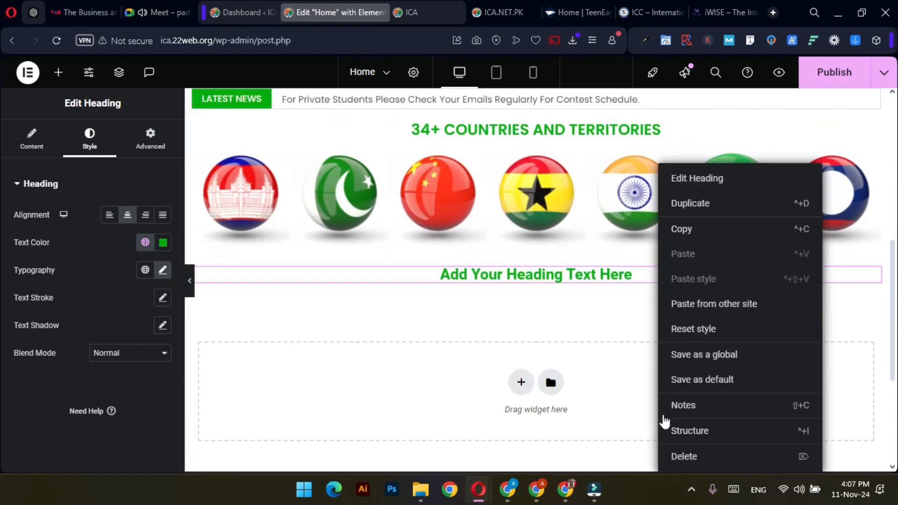
{"action": "left_click", "coordinate": [682, 456]}
{"action": "left_click", "coordinate": [521, 355]}
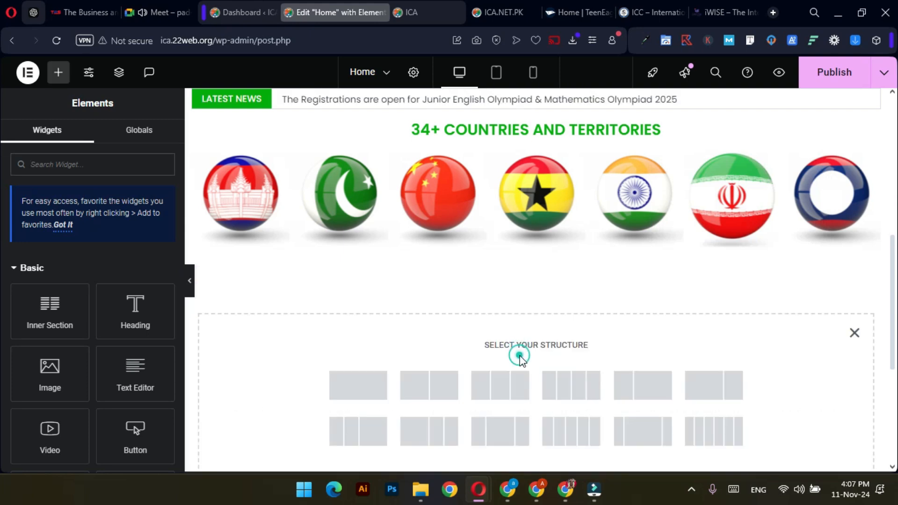
{"action": "left_click", "coordinate": [436, 388]}
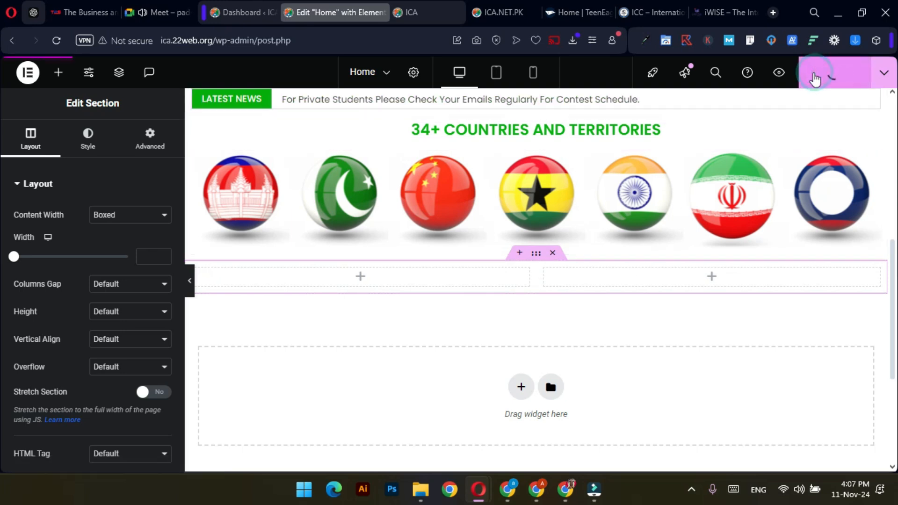
{"action": "scroll", "coordinate": [551, 207], "scroll_direction": "up", "scroll_amount": 10}
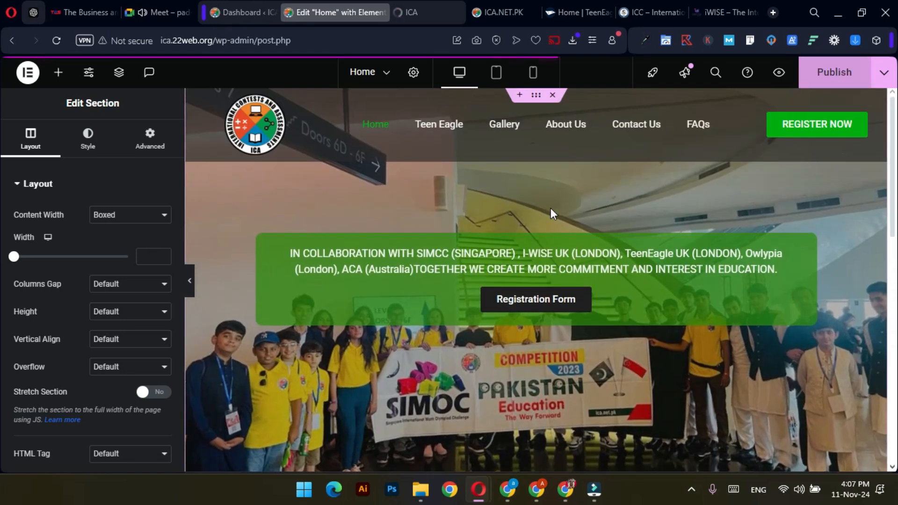